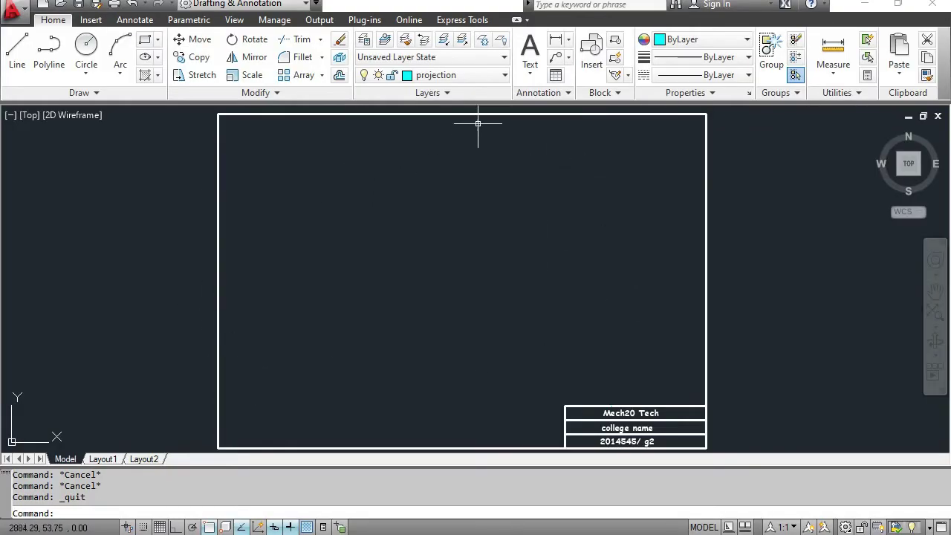
Keep projection as the current layer.
left_click(479, 76)
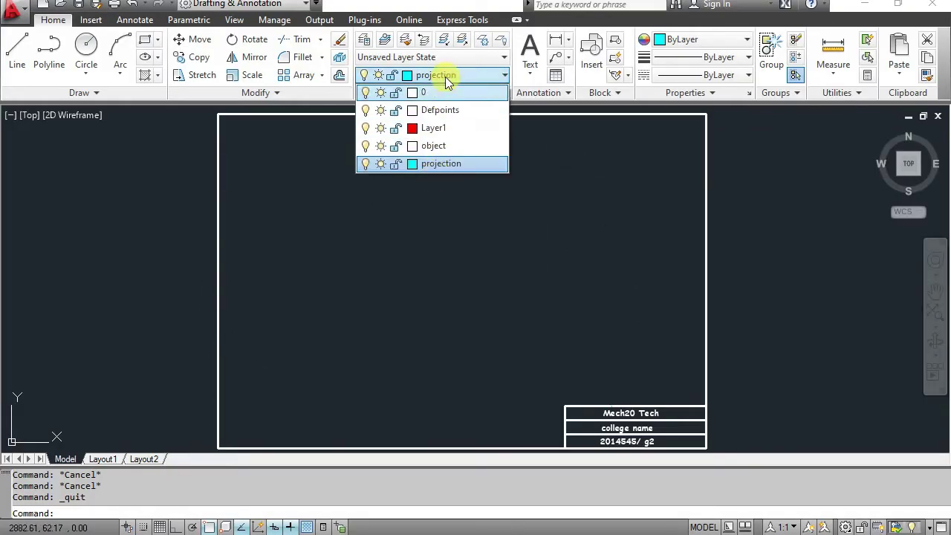
left_click(445, 167)
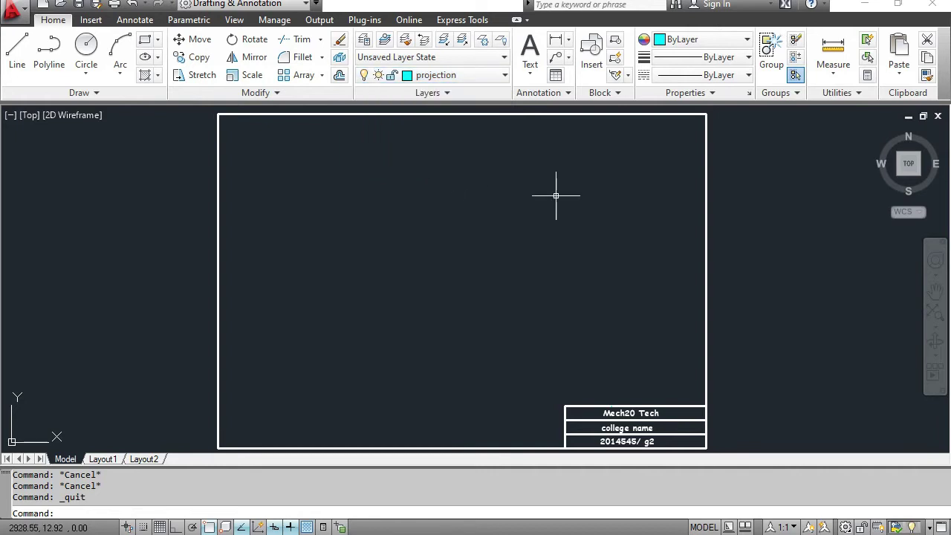
right_click(451, 190)
key("Escape")
left_click(351, 208)
key("Escape")
key("Escape")
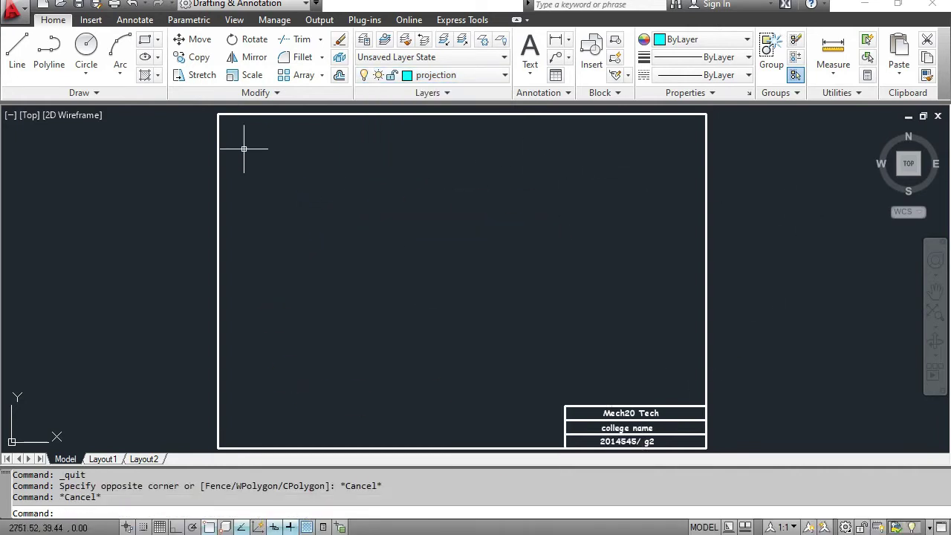
left_click(458, 78)
left_click(435, 161)
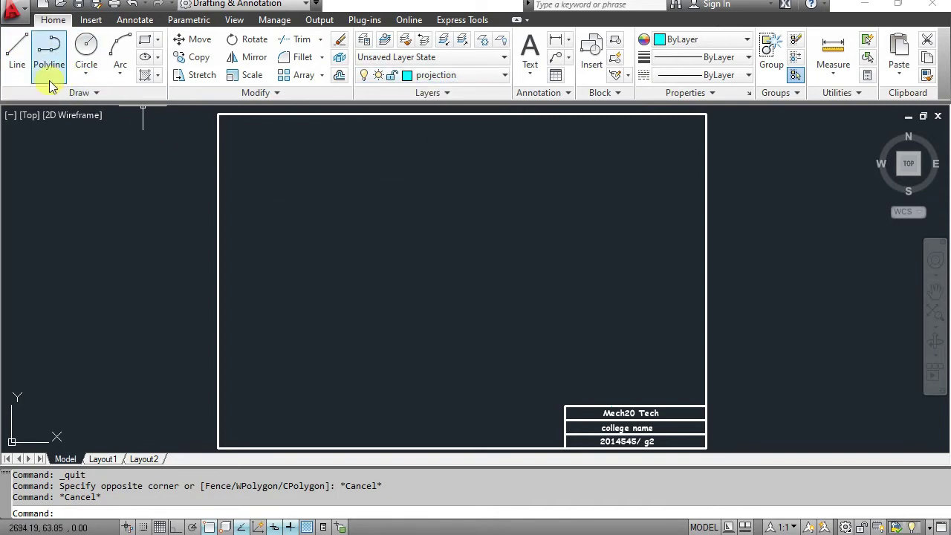
Draw a horizontal line about 233 units long across the sheet with Ortho on.
left_click(17, 46)
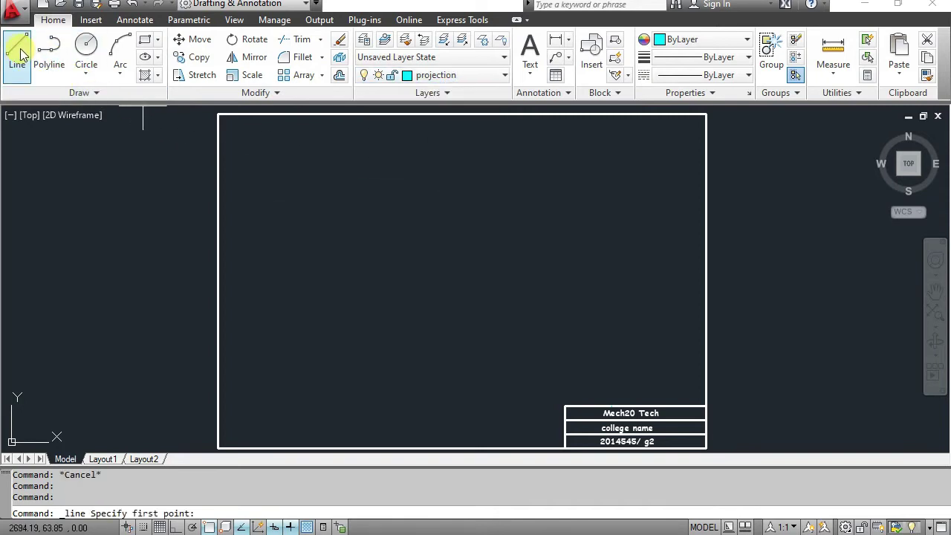
left_click(251, 261)
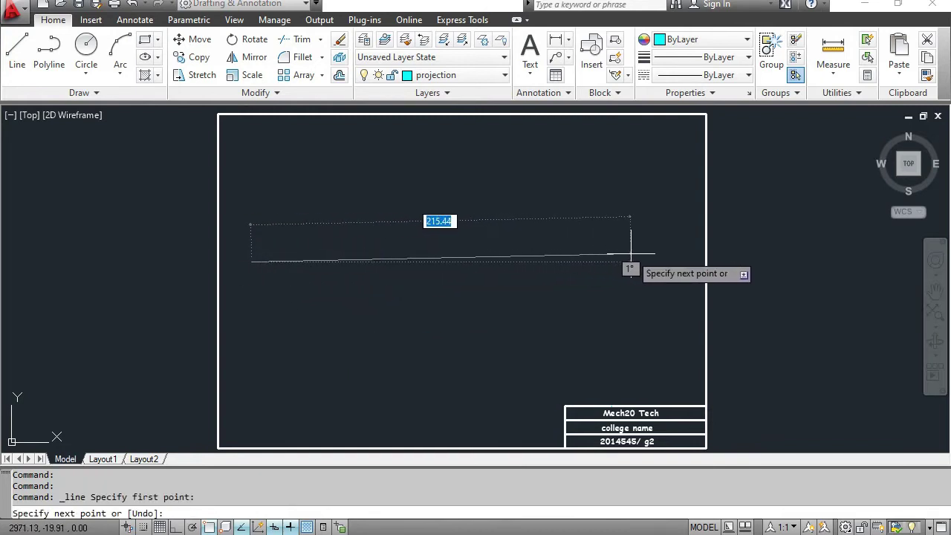
key("F8")
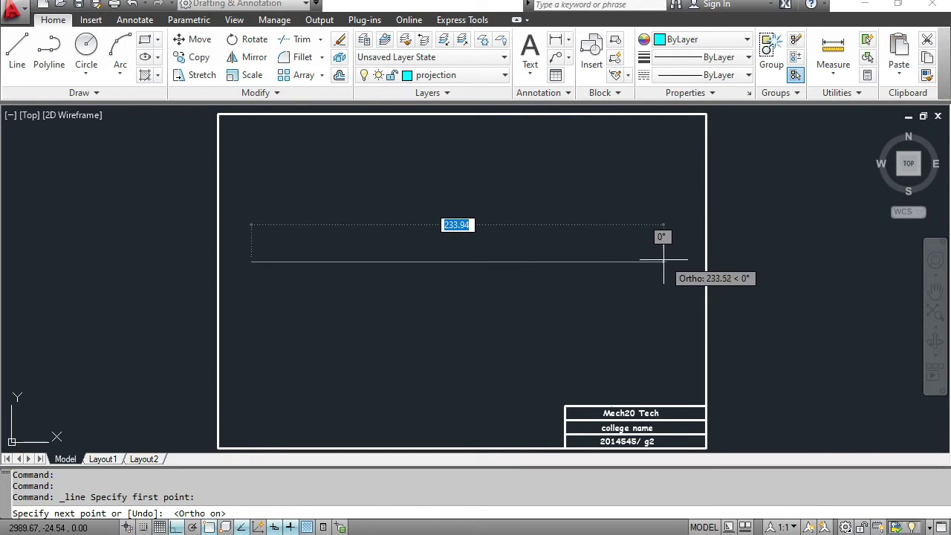
left_click(663, 260)
key("Escape")
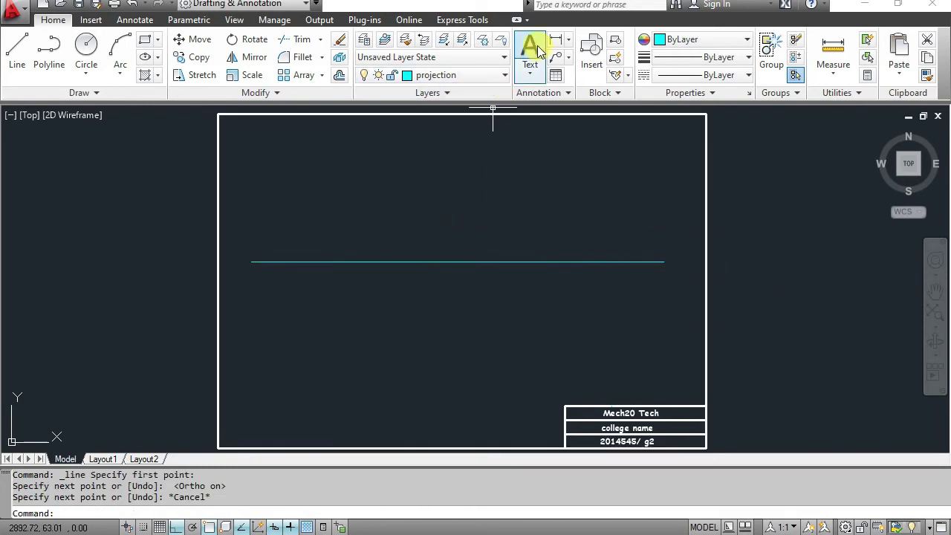
Place the text label x at the reference line's left end.
left_click(533, 49)
scroll(319, 215, "up", 3)
left_click(135, 276)
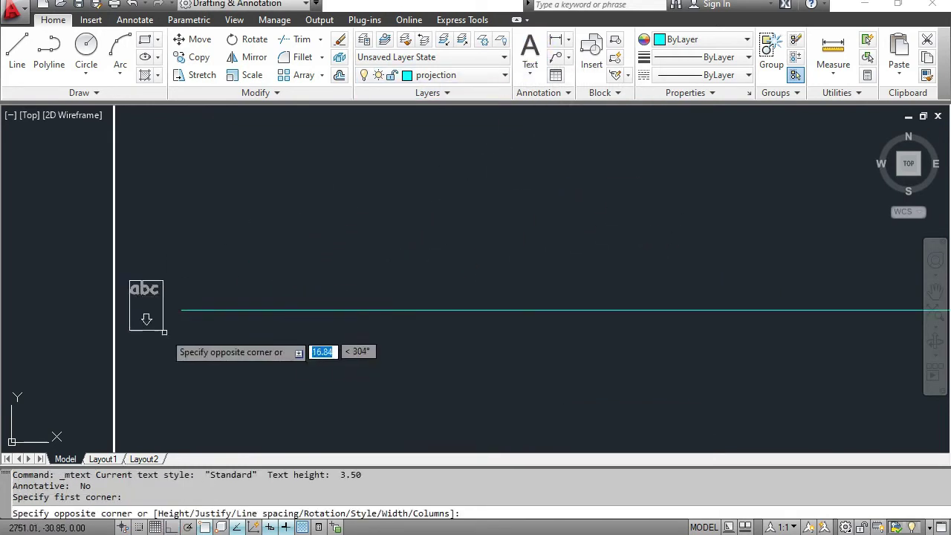
left_click(172, 338)
left_click(392, 296)
scroll(555, 245, "down", 3)
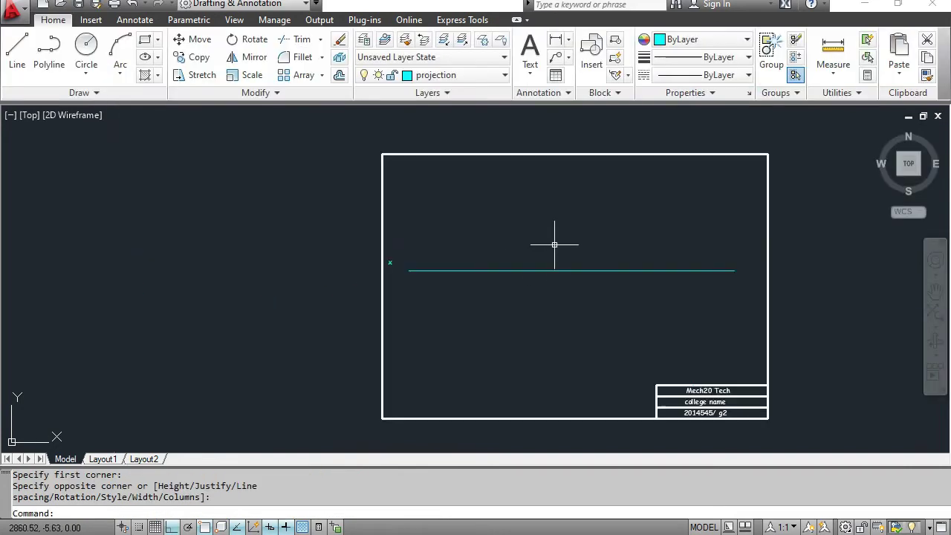
scroll(601, 255, "up", 2)
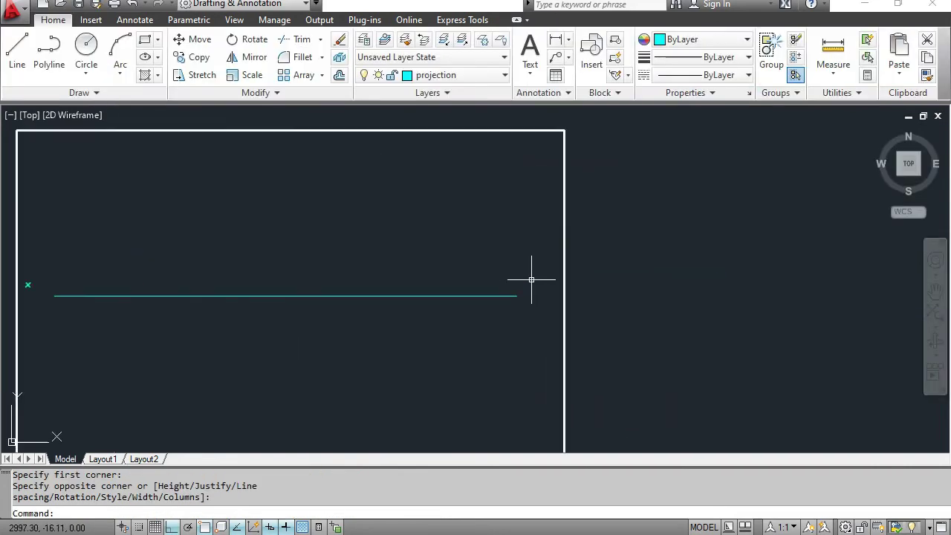
Place the text label y at the reference line's right end.
left_click(529, 46)
left_click(517, 285)
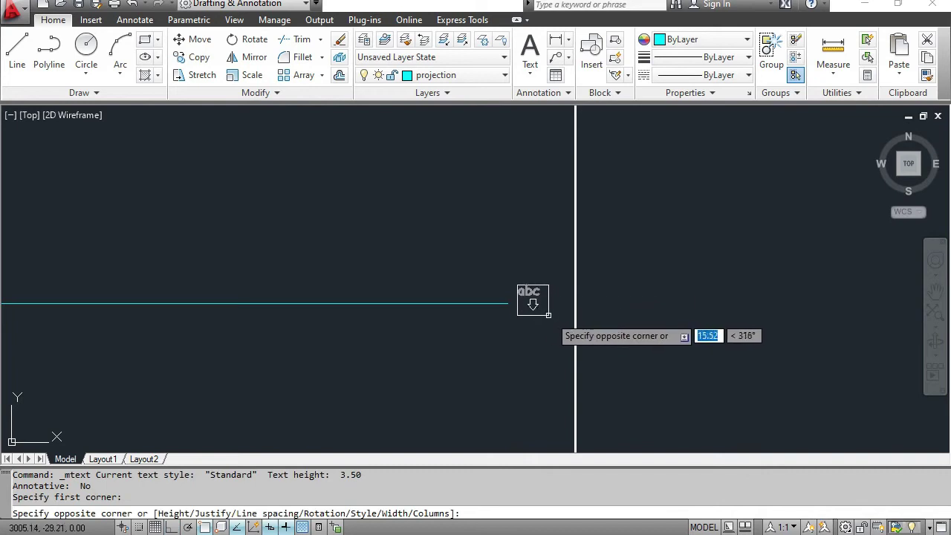
left_click(552, 318)
type("y")
left_click(387, 361)
mouse_move(387, 361)
middle_mouse_down()
mouse_move(577, 294)
mouse_move(510, 289)
mouse_move(512, 310)
middle_mouse_up()
scroll(580, 304, "down", 2)
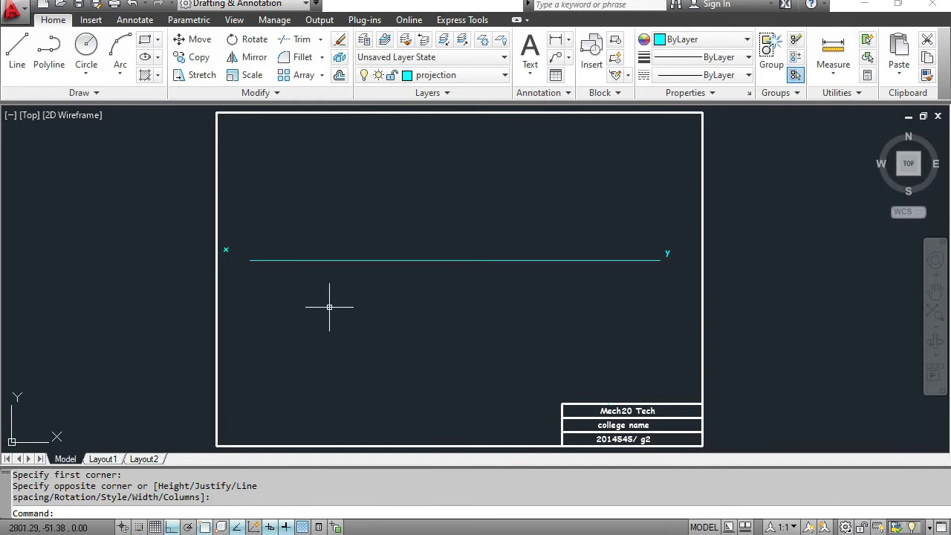
On the object layer, draw a 50-diameter circle below the line's left part.
left_click(468, 75)
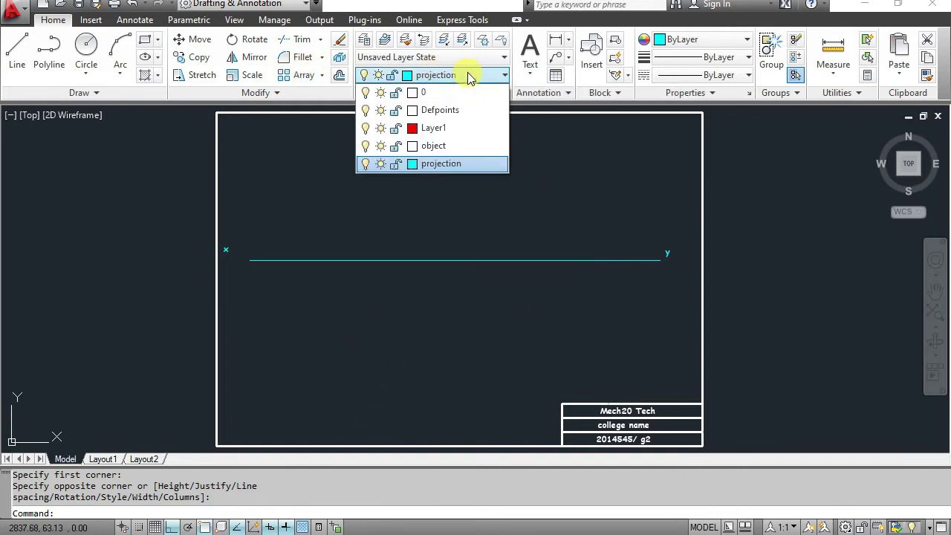
left_click(439, 146)
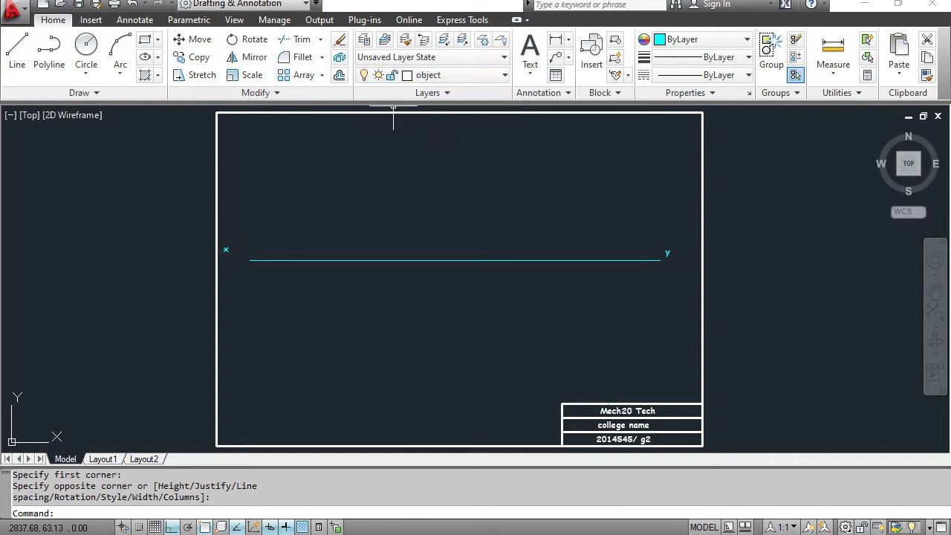
left_click(85, 75)
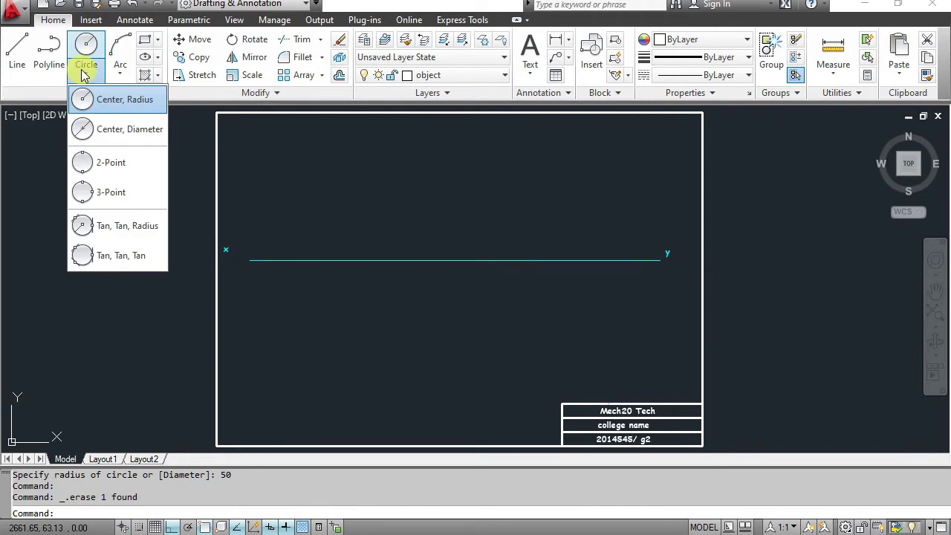
left_click(139, 131)
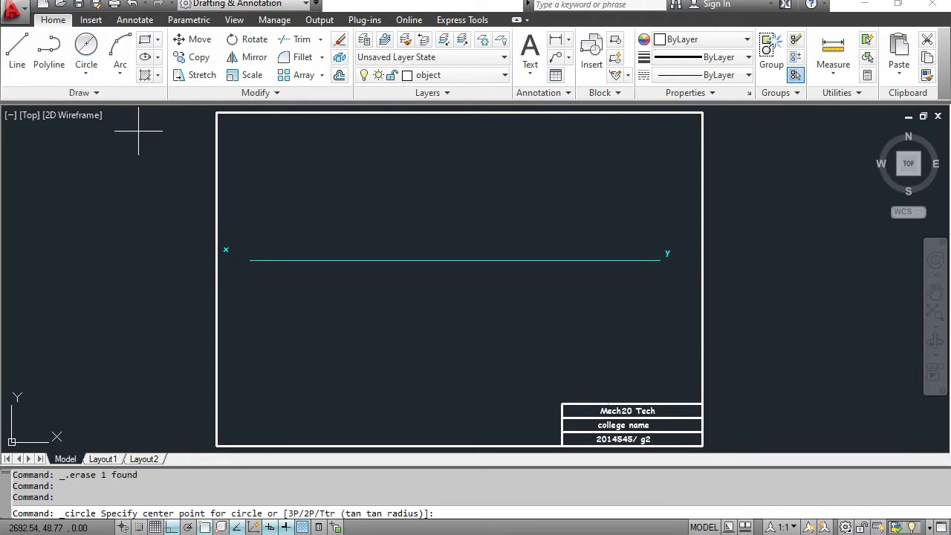
left_click(323, 353)
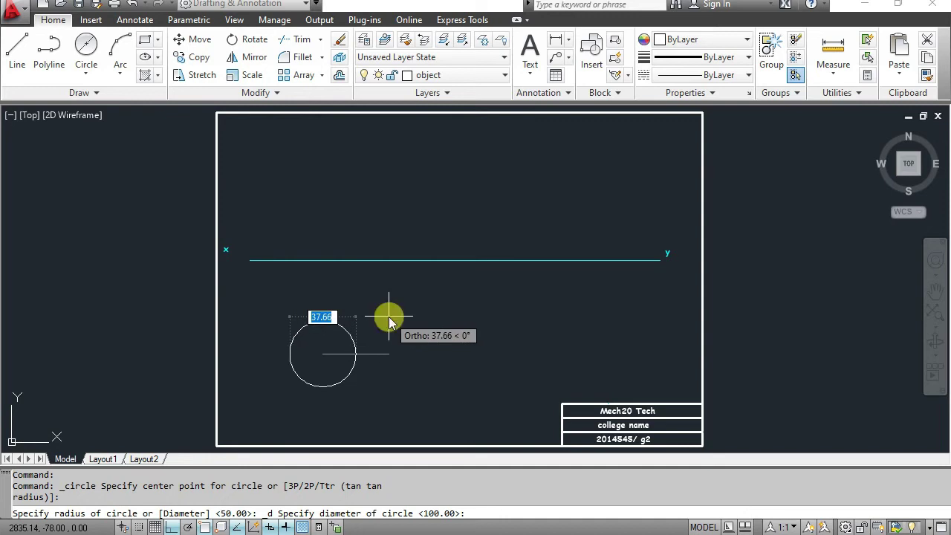
type("50")
key("Return")
key("Escape")
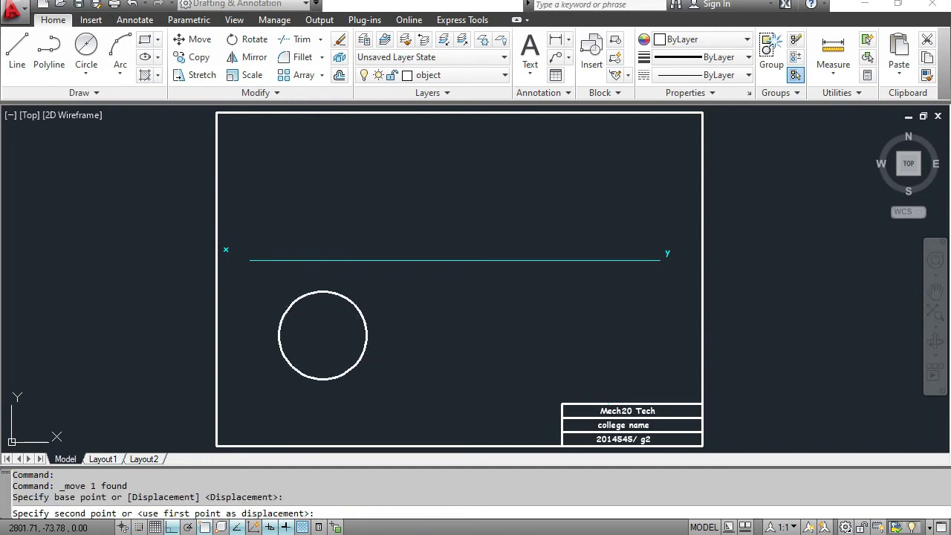
key("Escape")
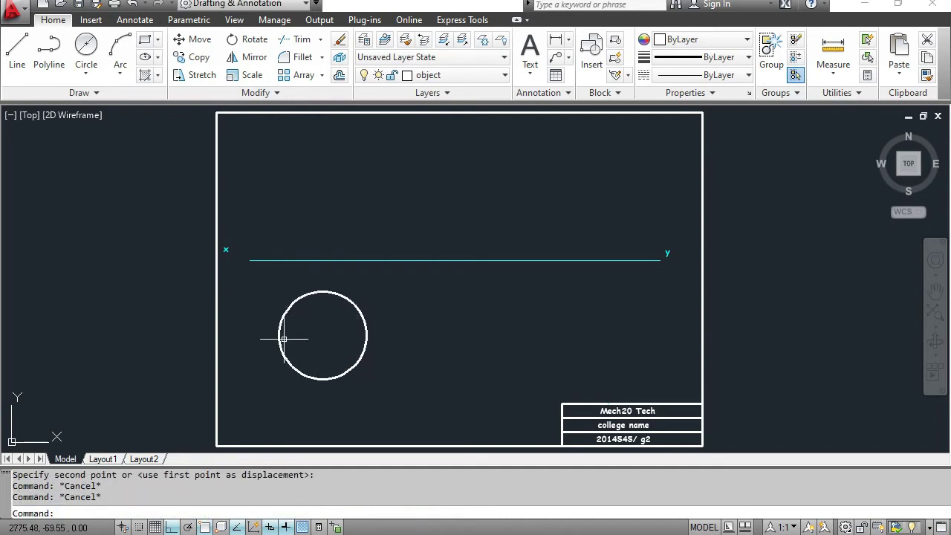
Make projection the current layer again.
right_click(254, 120)
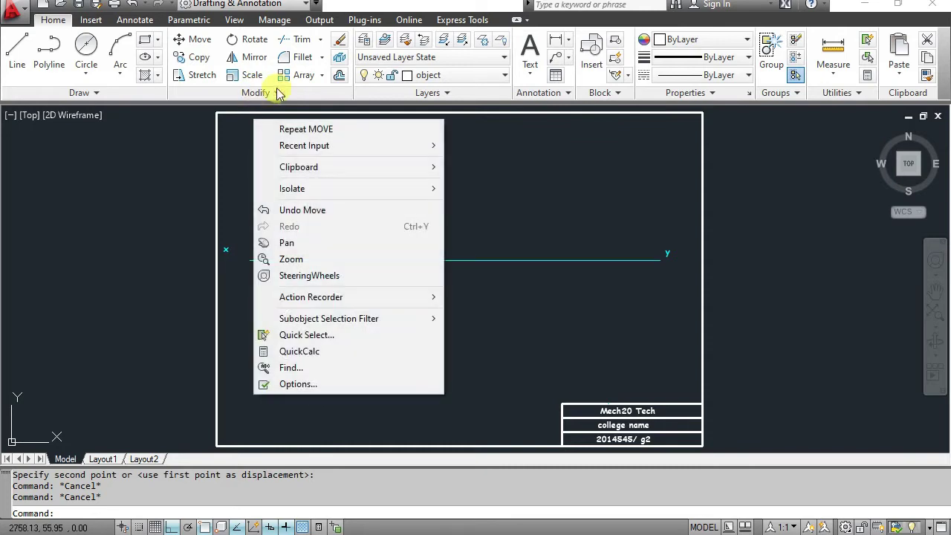
left_click(407, 83)
left_click(420, 77)
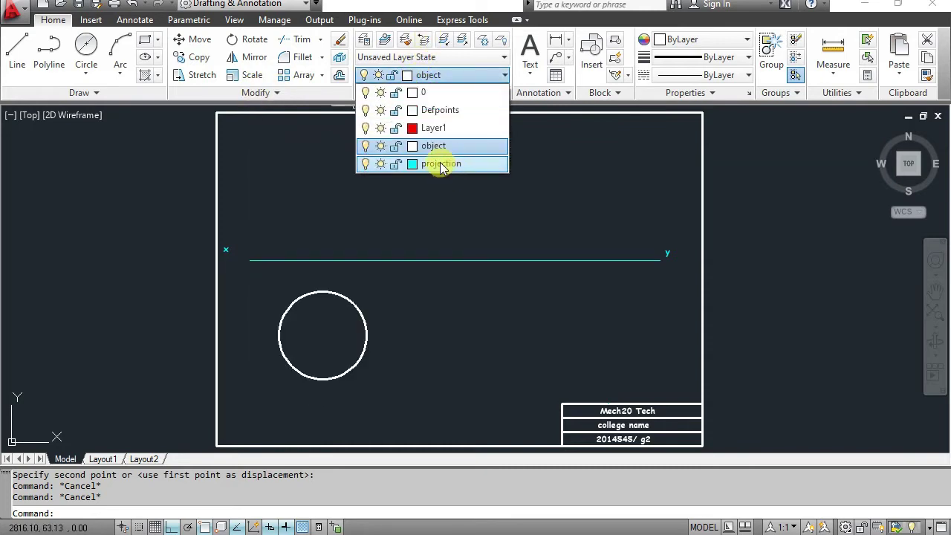
left_click(442, 164)
scroll(260, 315, "up", 2)
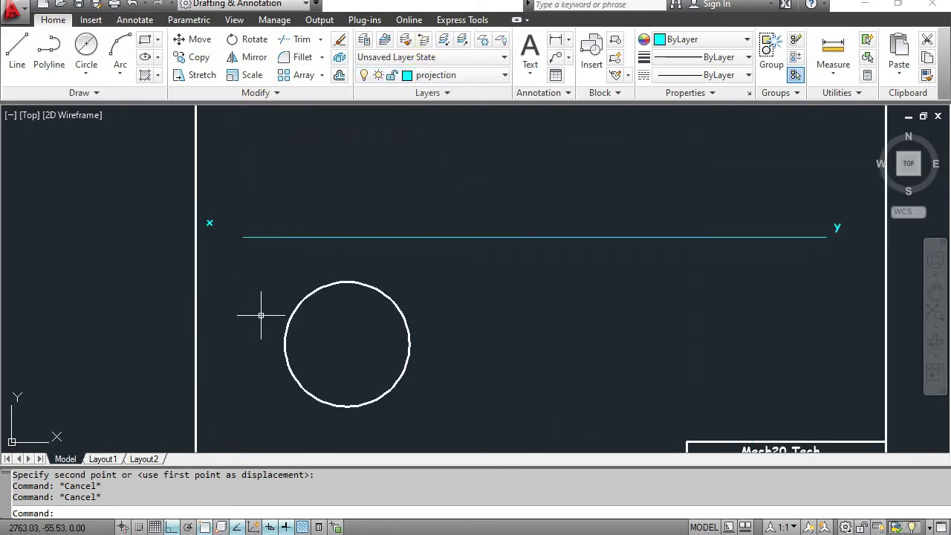
Draw vertical projectors from the circle's left and right quadrants up to the x-y line.
left_click(17, 51)
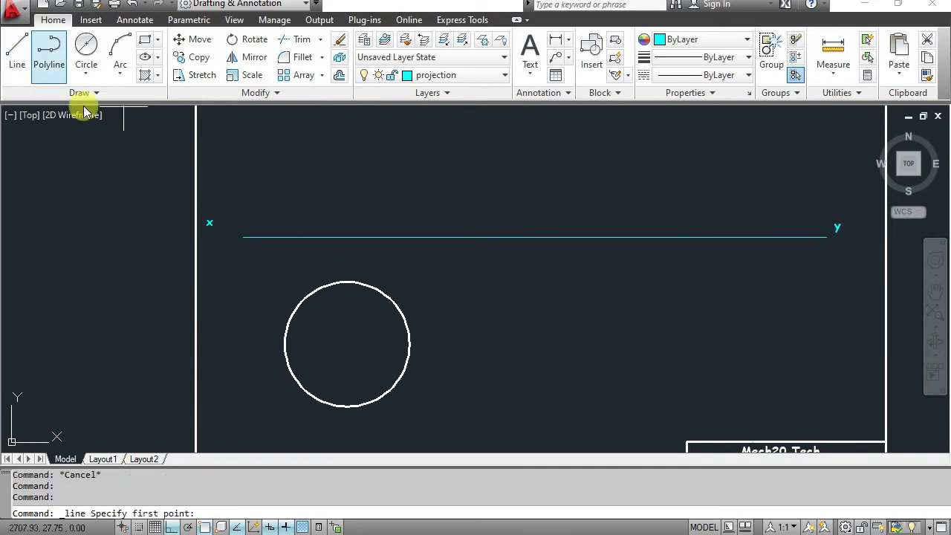
left_click(283, 343)
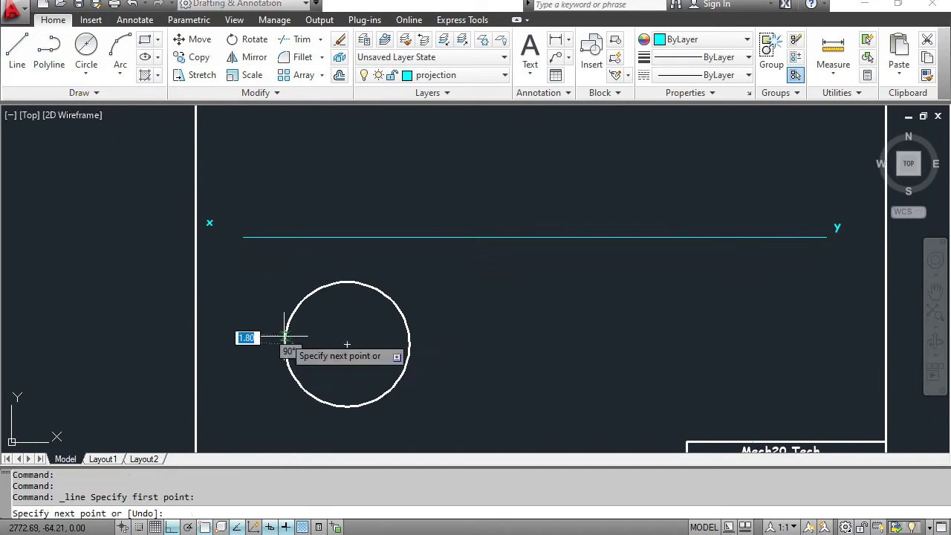
left_click(284, 238)
key("Escape")
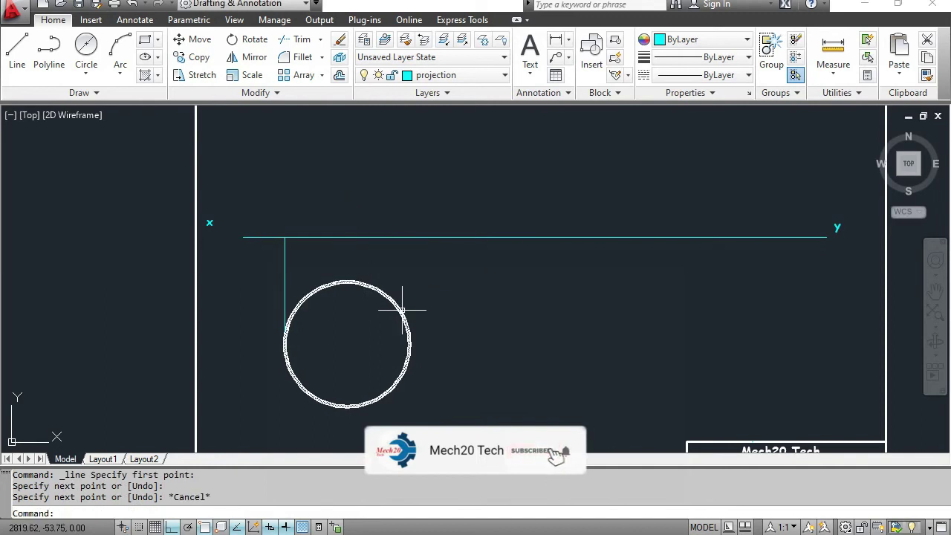
key("Return")
left_click(409, 344)
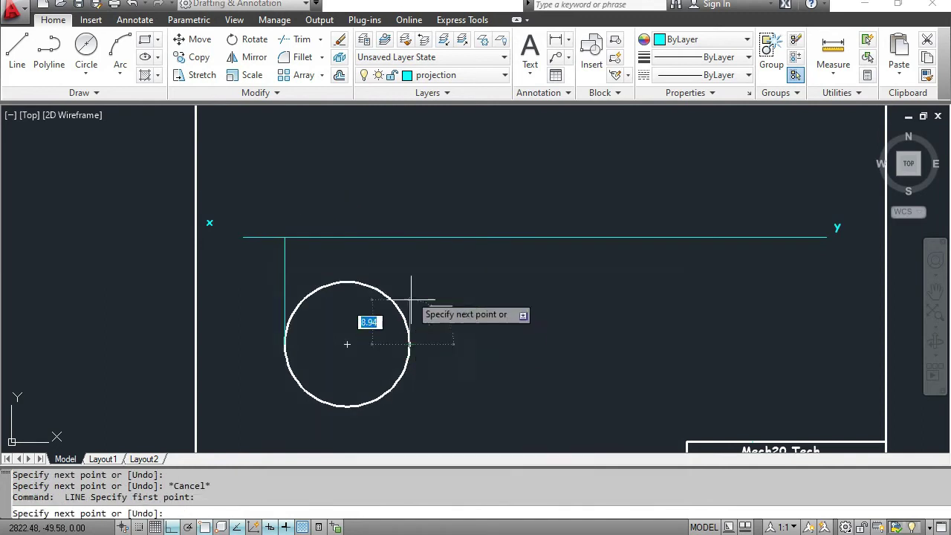
left_click(409, 238)
key("Escape")
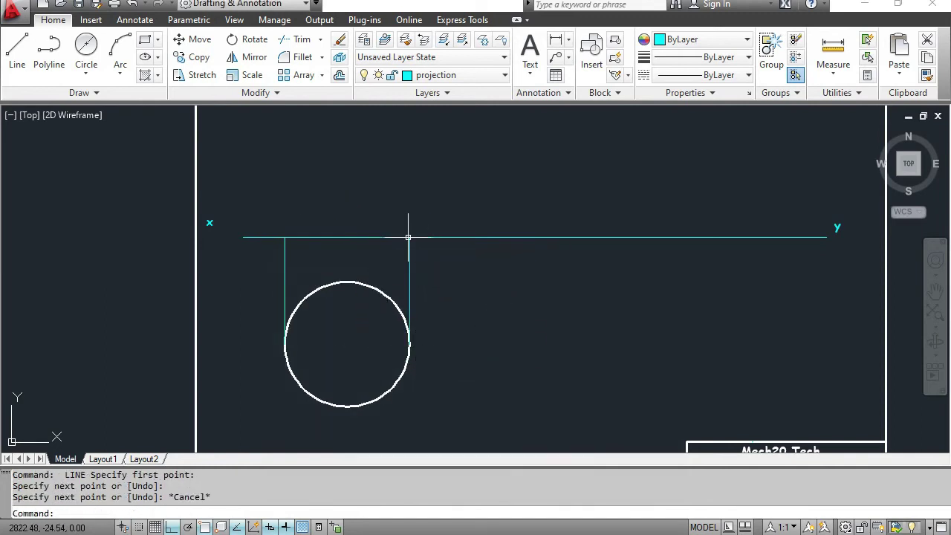
right_click(320, 359)
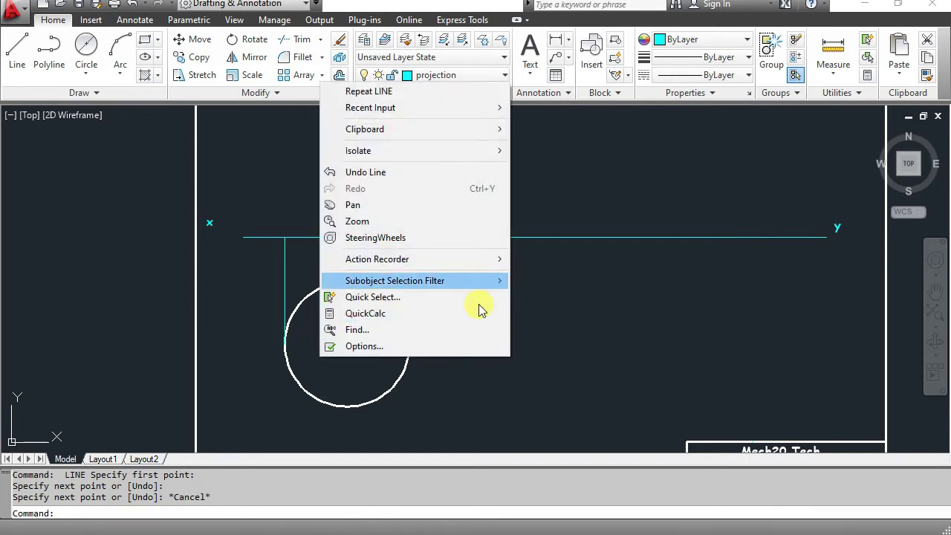
left_click(350, 439)
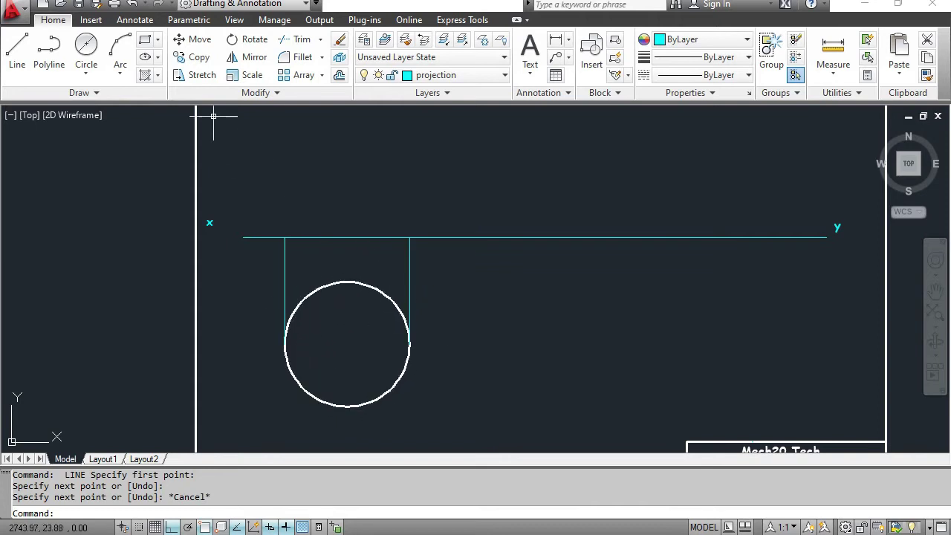
Draw horizontal and vertical centre lines between the circle's opposite quadrants.
left_click(14, 53)
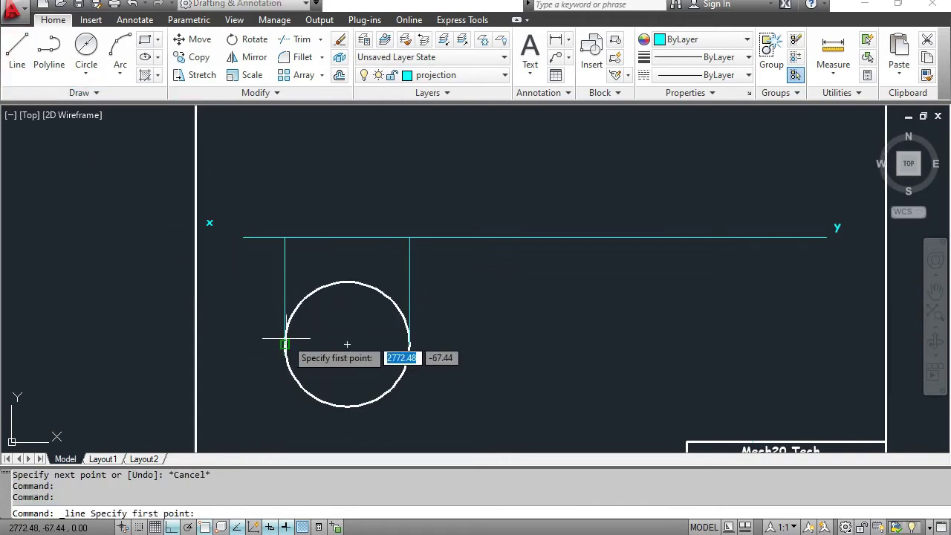
left_click(285, 344)
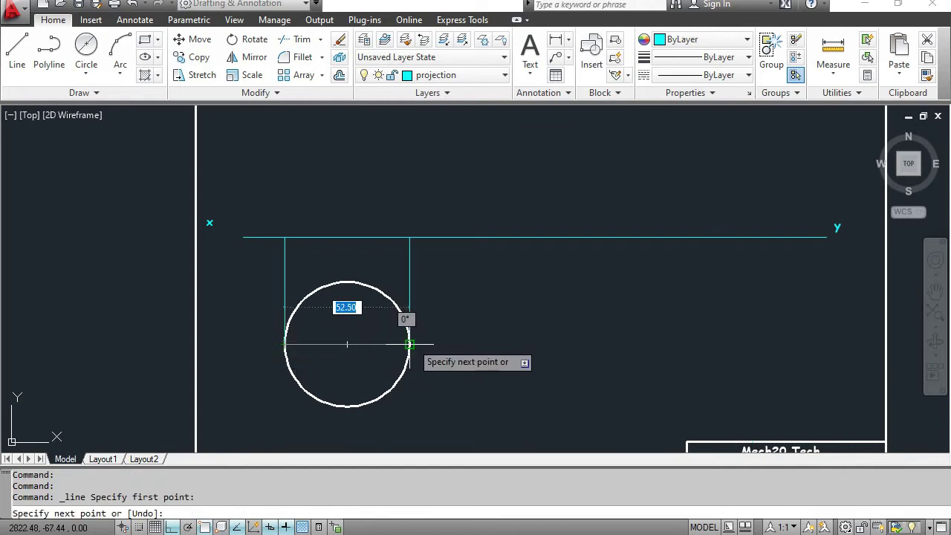
left_click(409, 344)
key("Escape")
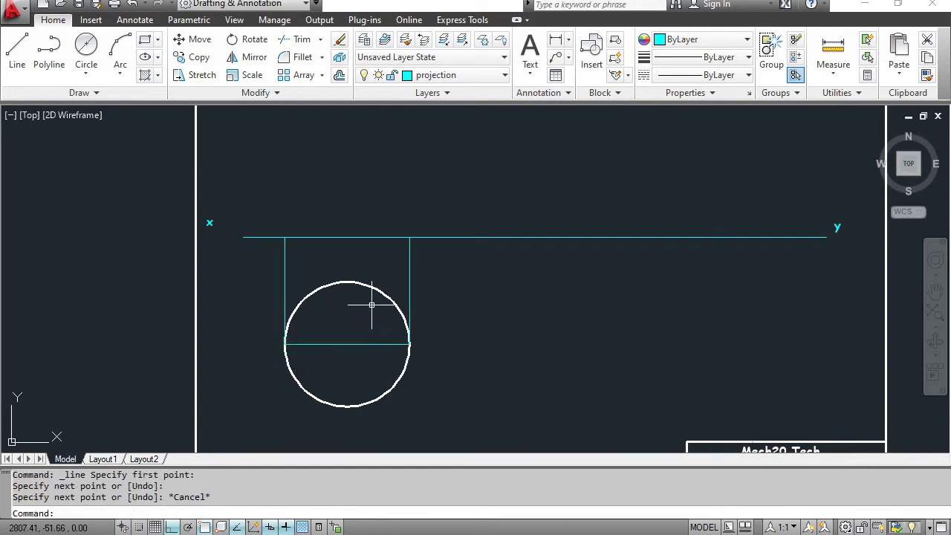
left_click(347, 282)
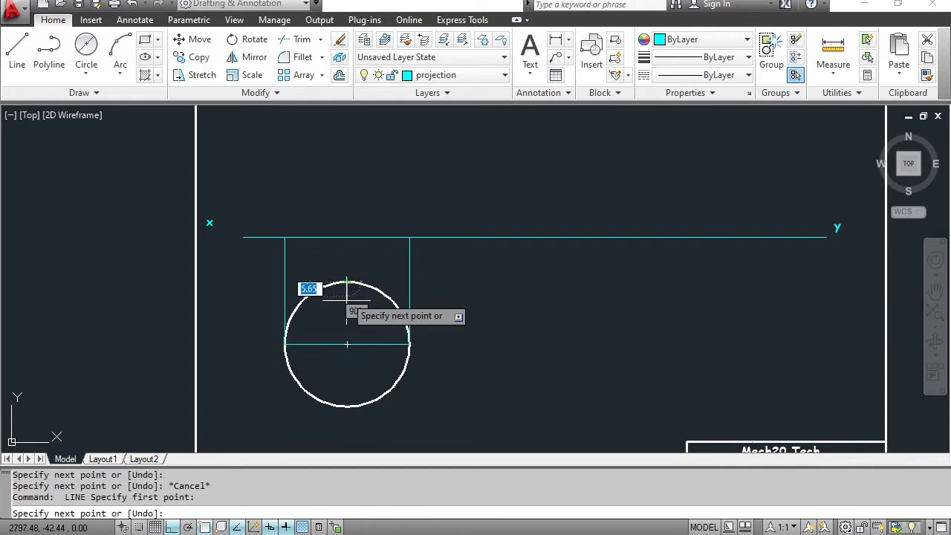
left_click(348, 406)
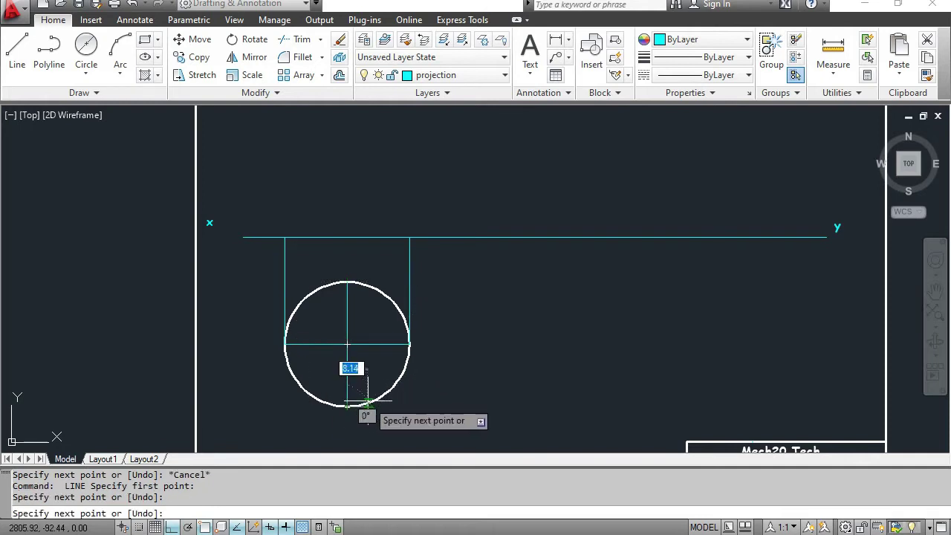
key("Escape")
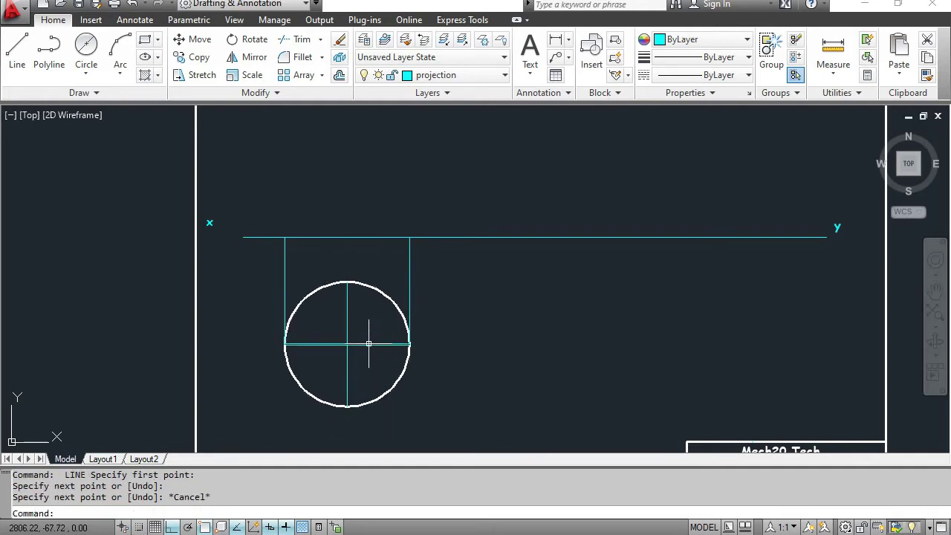
left_click(369, 344)
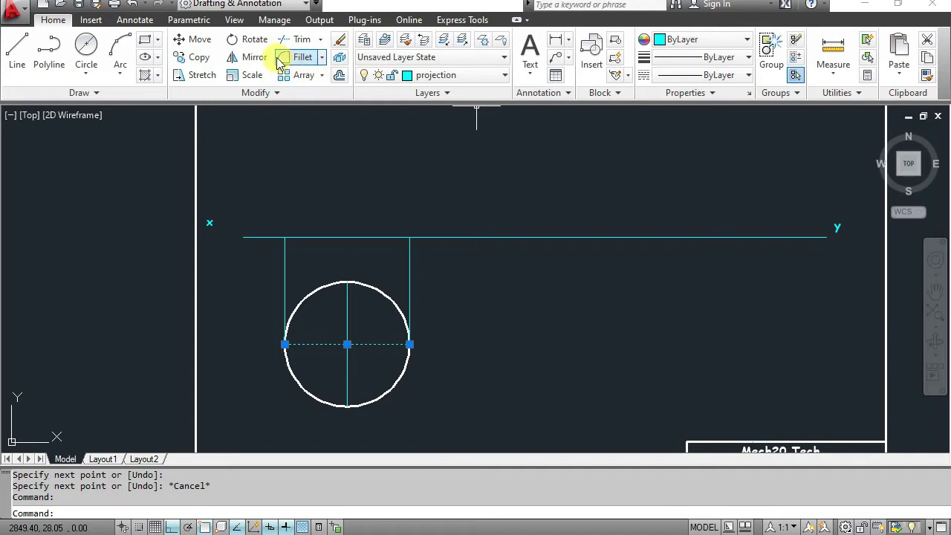
Rotate both centre lines 45° about the circle centre to form diagonal diameters.
left_click(250, 39)
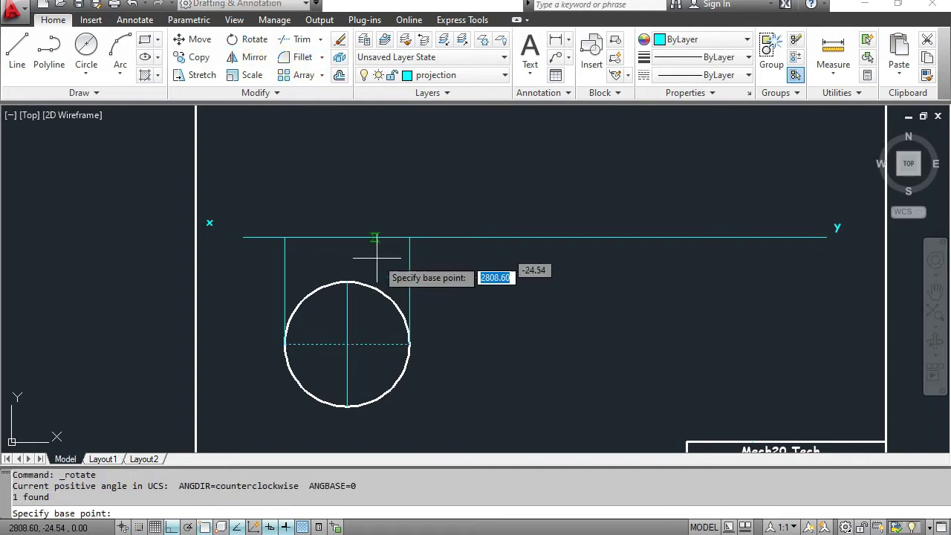
left_click(347, 344)
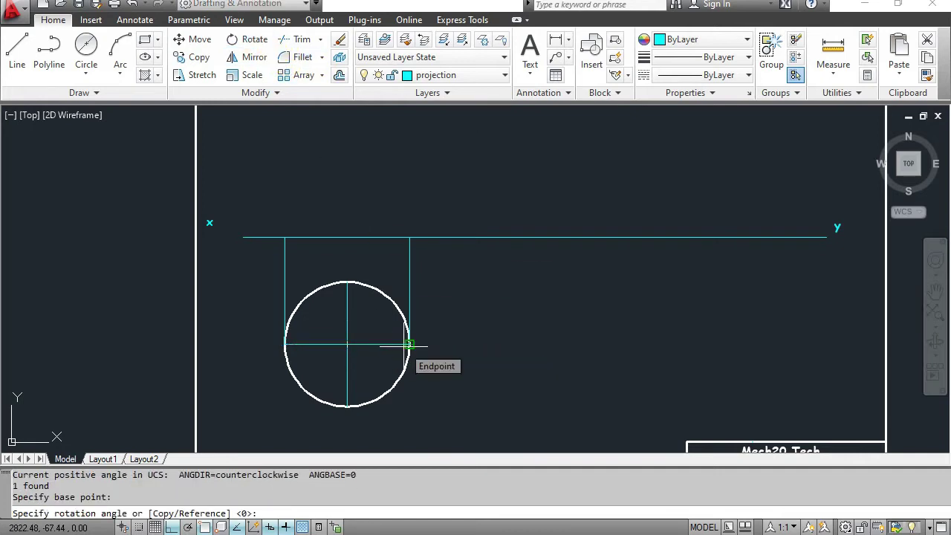
type("45")
key("Return")
key("Escape")
key("Escape")
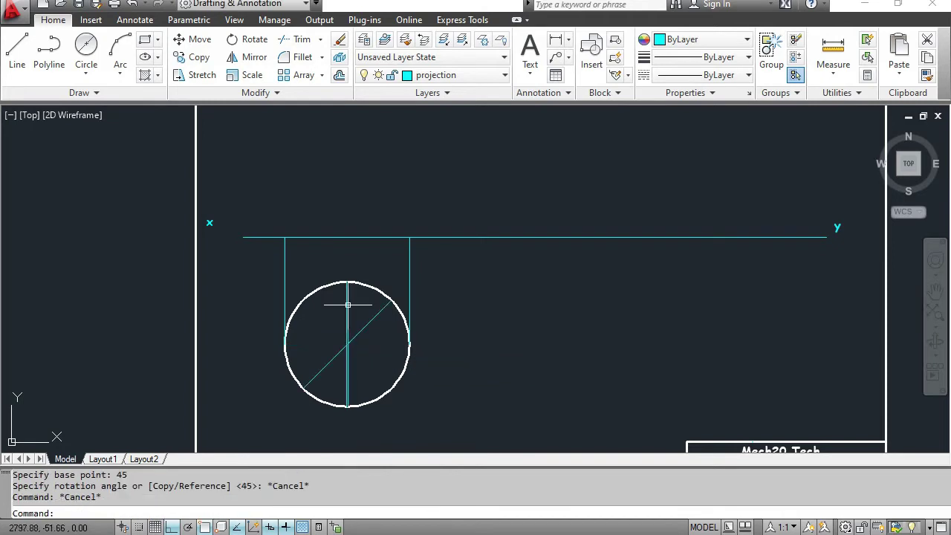
left_click(349, 304)
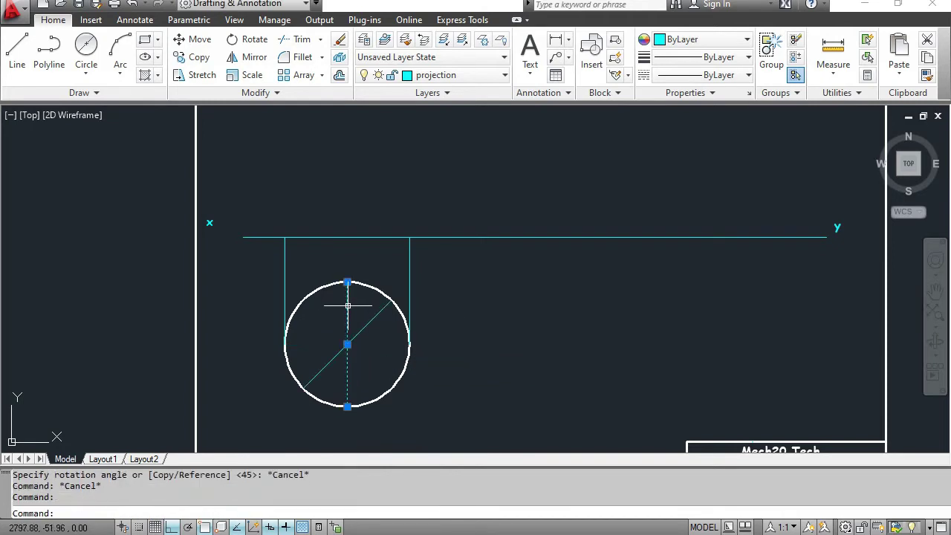
left_click(247, 46)
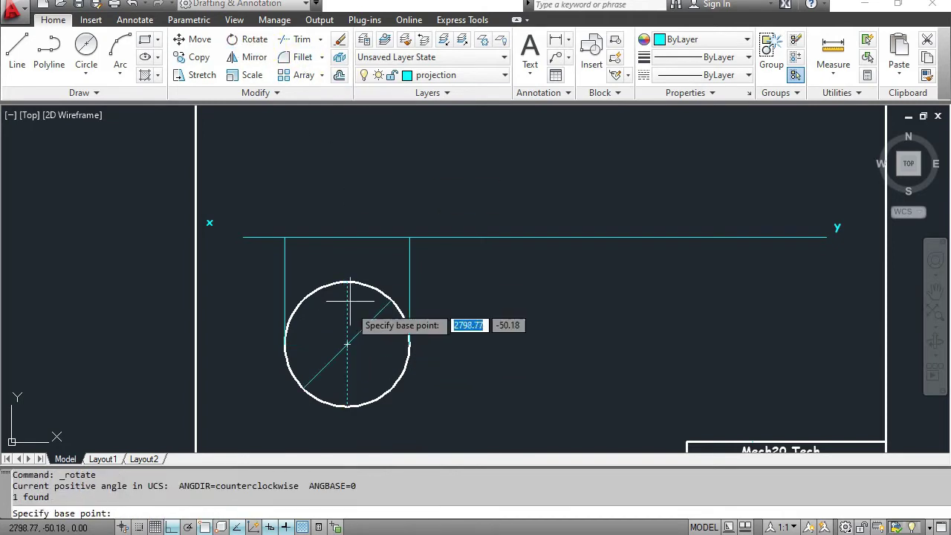
left_click(347, 344)
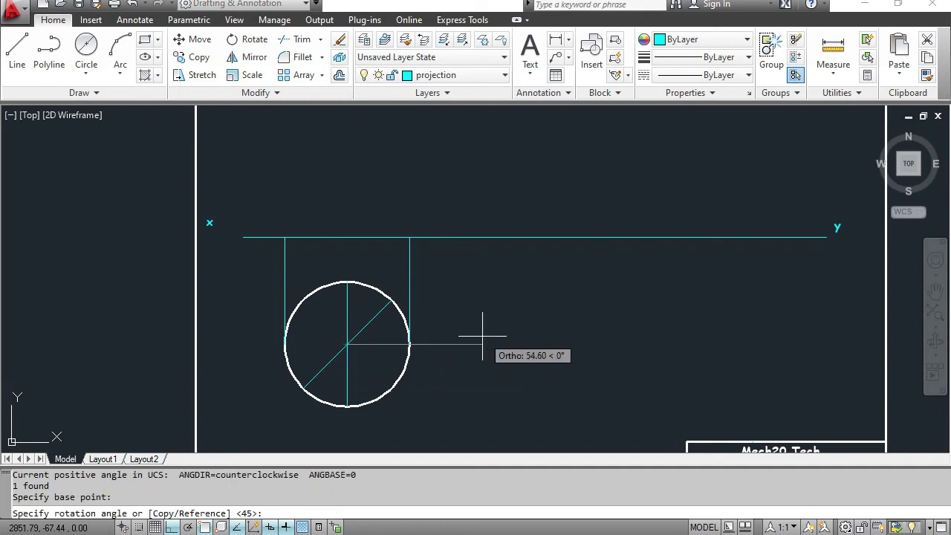
type("45")
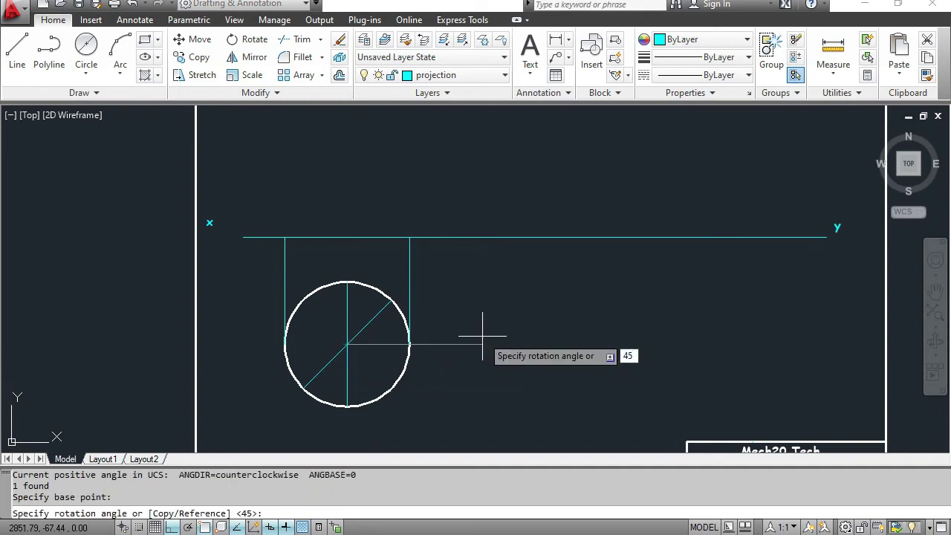
key("Return")
key("Escape")
key("Escape")
key("Escape")
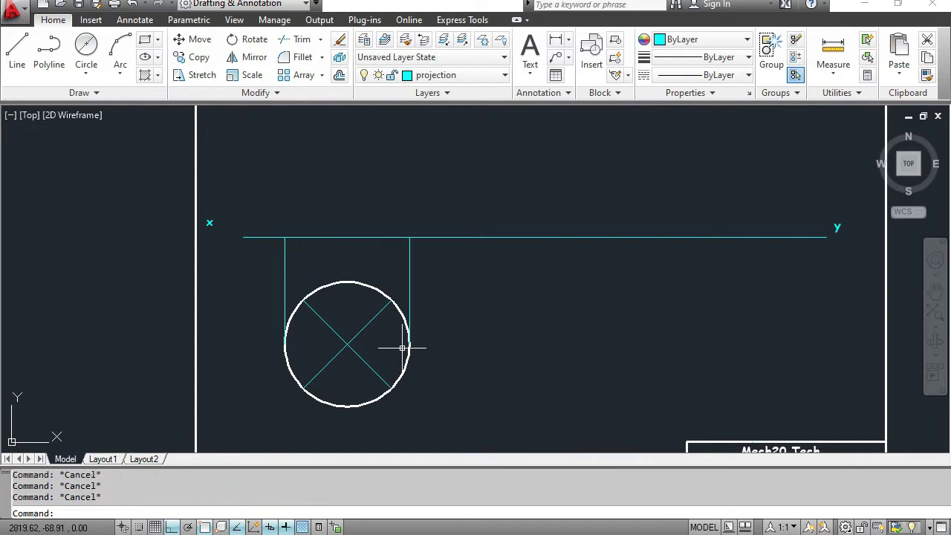
Redraw the vertical and horizontal diameters between the circle's quadrants.
left_click(17, 50)
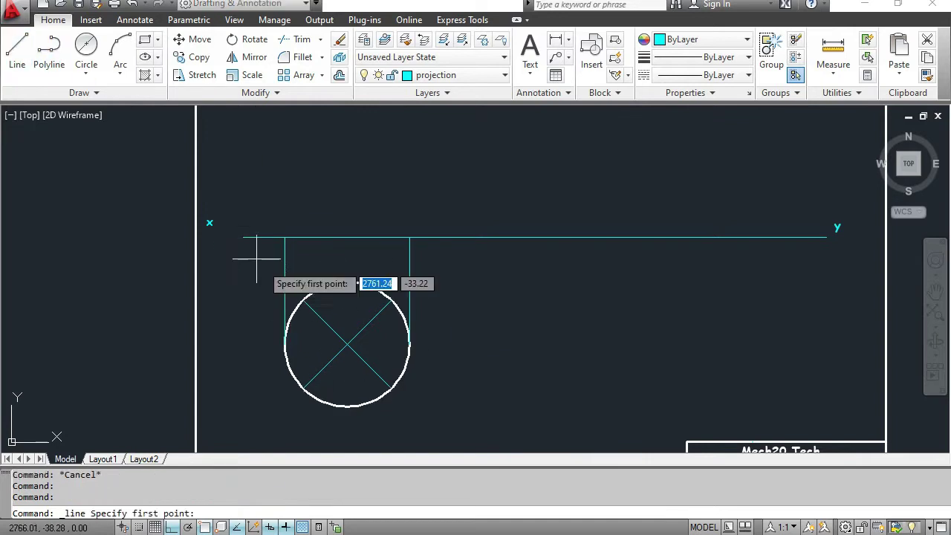
left_click(347, 282)
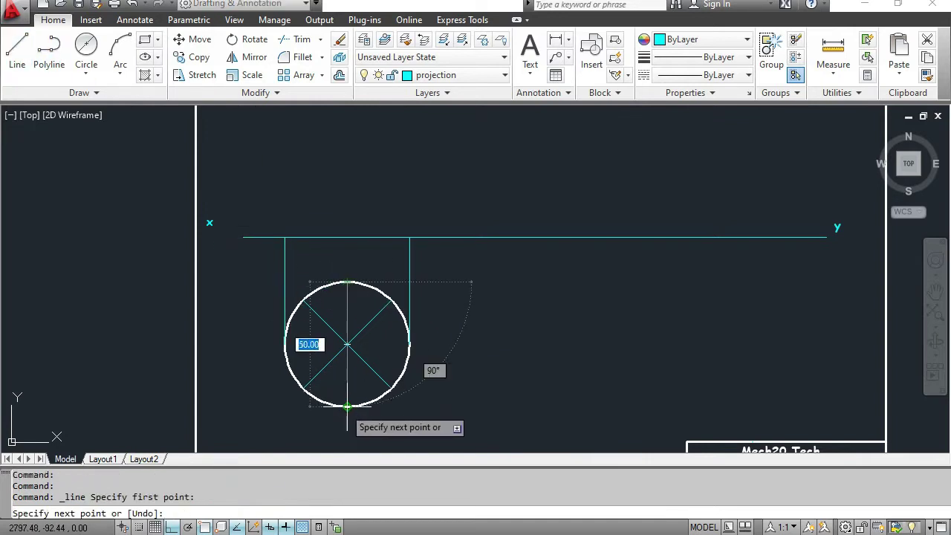
left_click(347, 411)
right_click(347, 410)
left_click(372, 246)
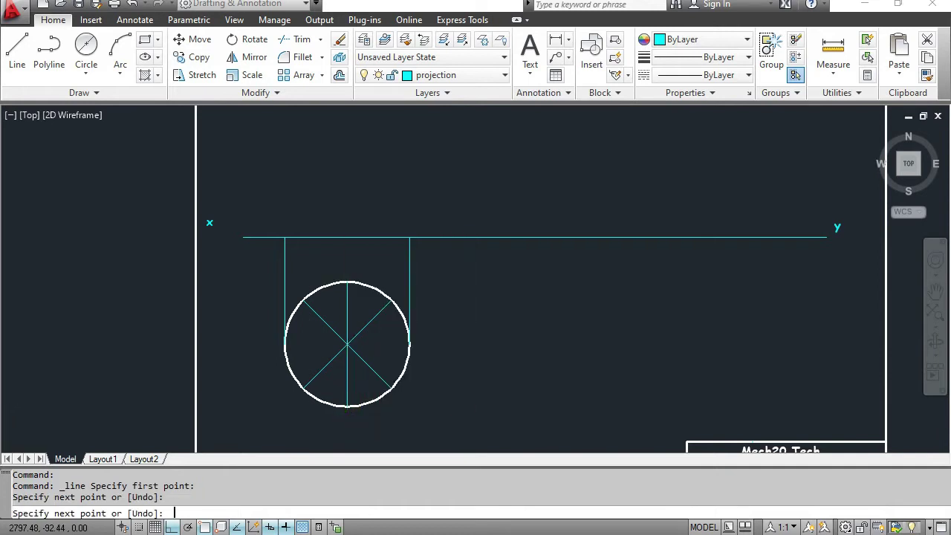
key("Return")
left_click(285, 343)
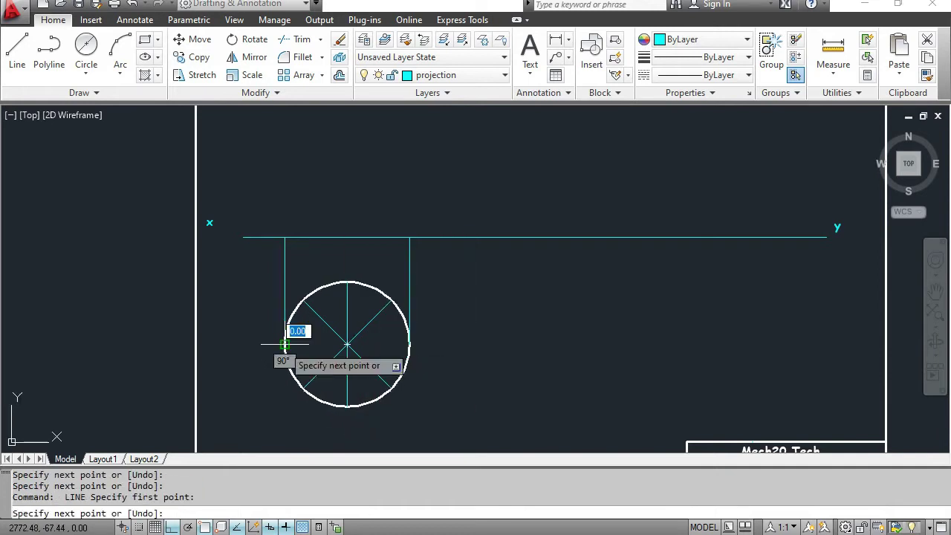
left_click(409, 343)
key("Escape")
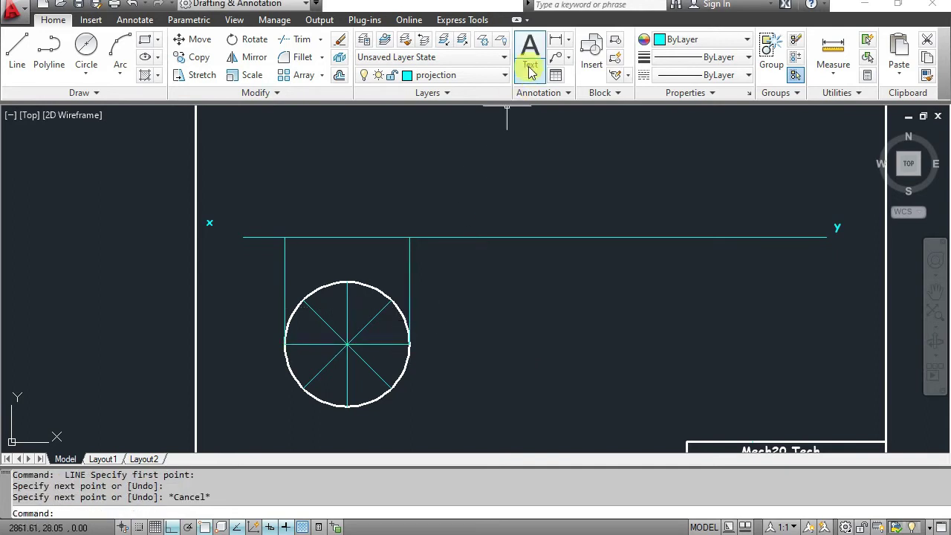
Label the division points left and lower-left of the circle a and b.
left_click(527, 63)
scroll(289, 367, "up", 5)
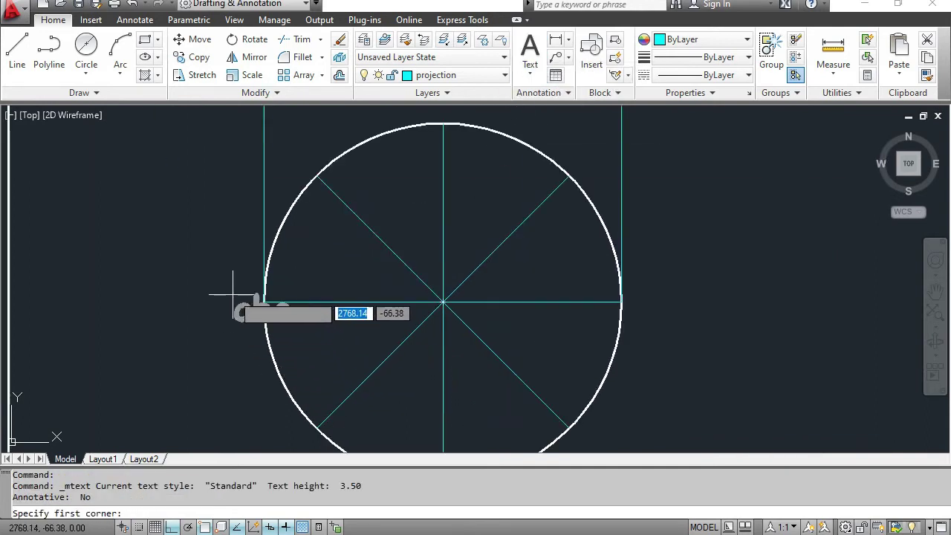
left_click(210, 286)
left_click(247, 322)
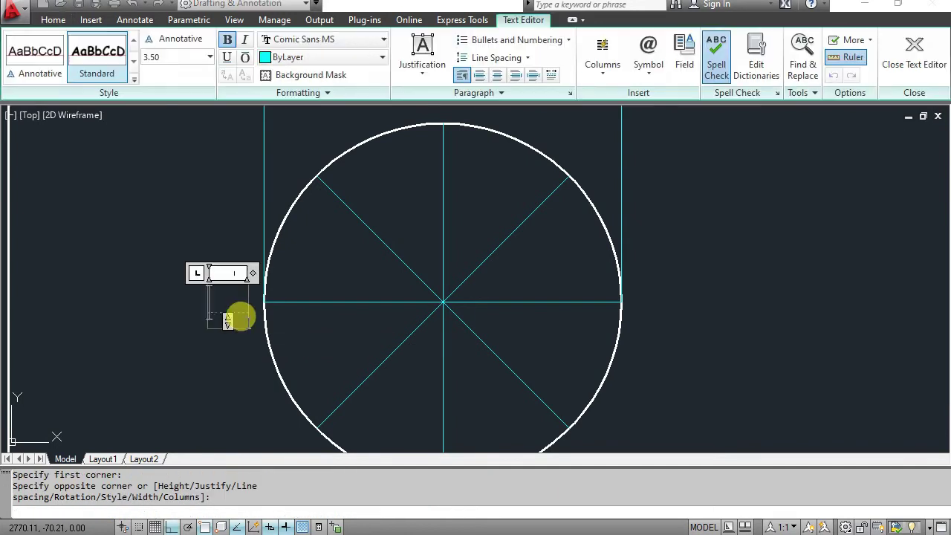
type("a")
left_click(301, 399)
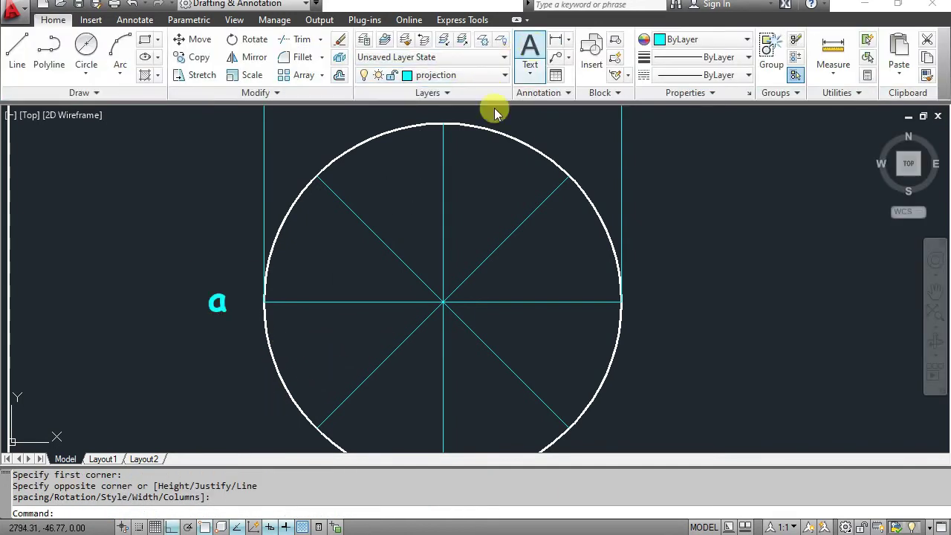
left_click(529, 48)
middle_click_drag(374, 272, 374, 180)
left_click(262, 345)
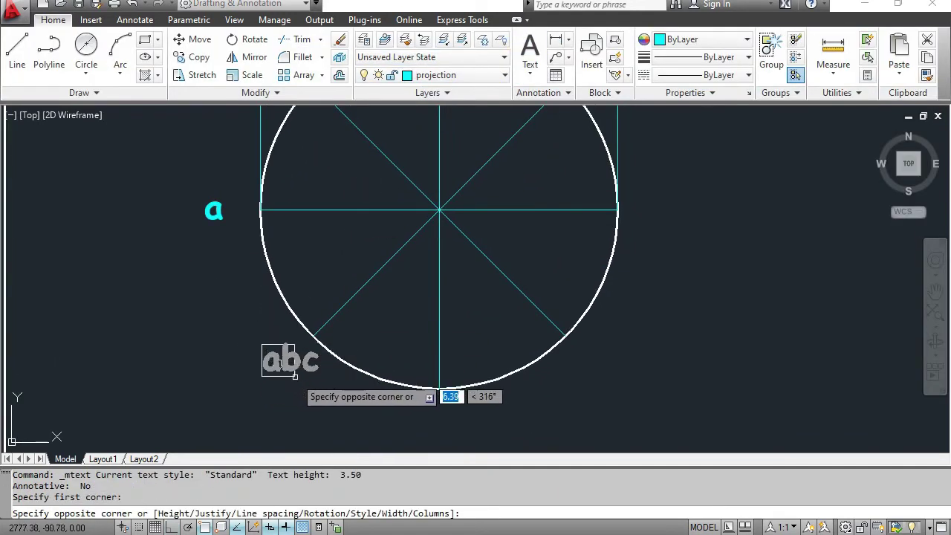
left_click(309, 385)
type("b")
left_click(319, 398)
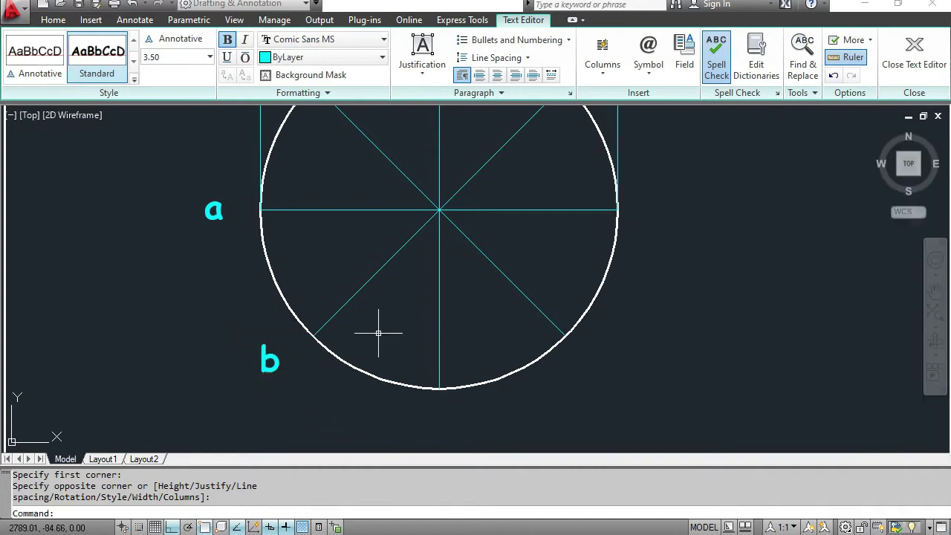
Label the bottom, lower-right and right division points c, d and e.
left_click(529, 49)
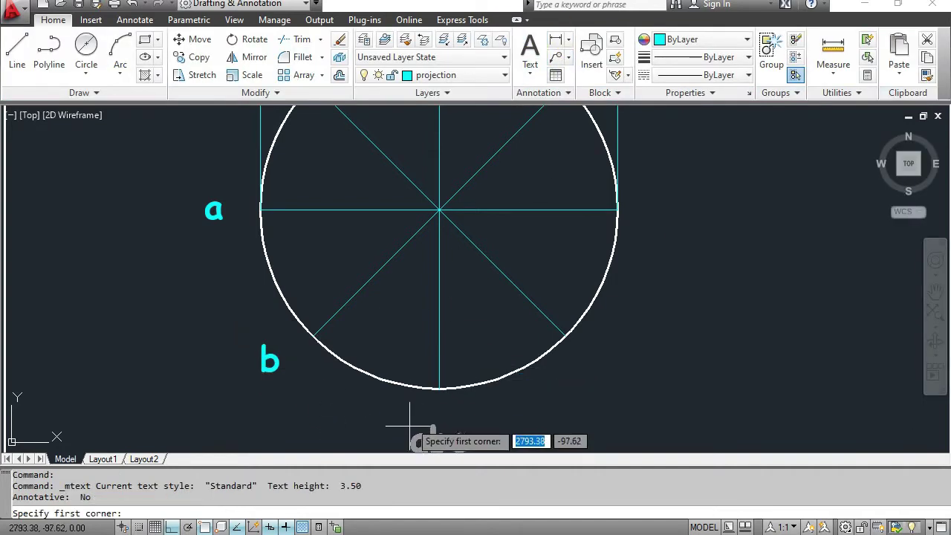
left_click(416, 396)
left_click(461, 431)
type("c")
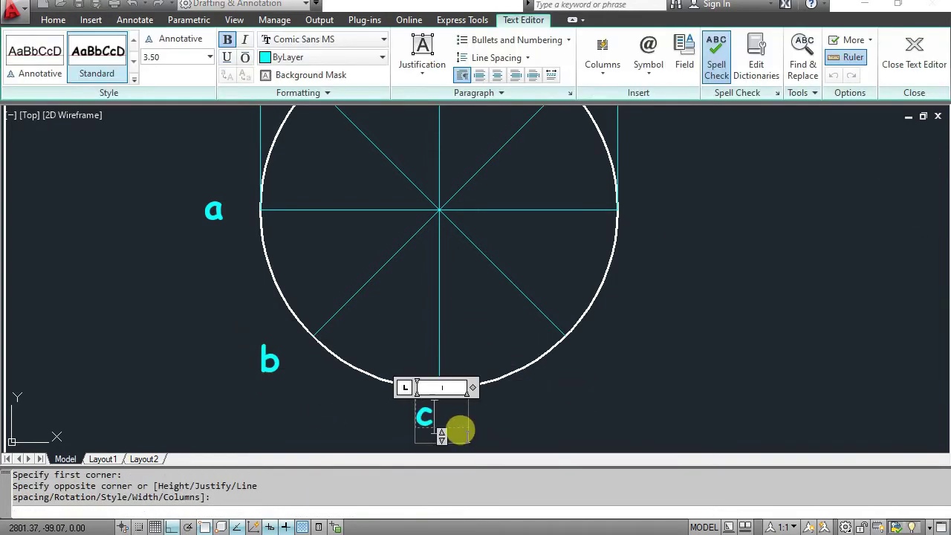
left_click(580, 412)
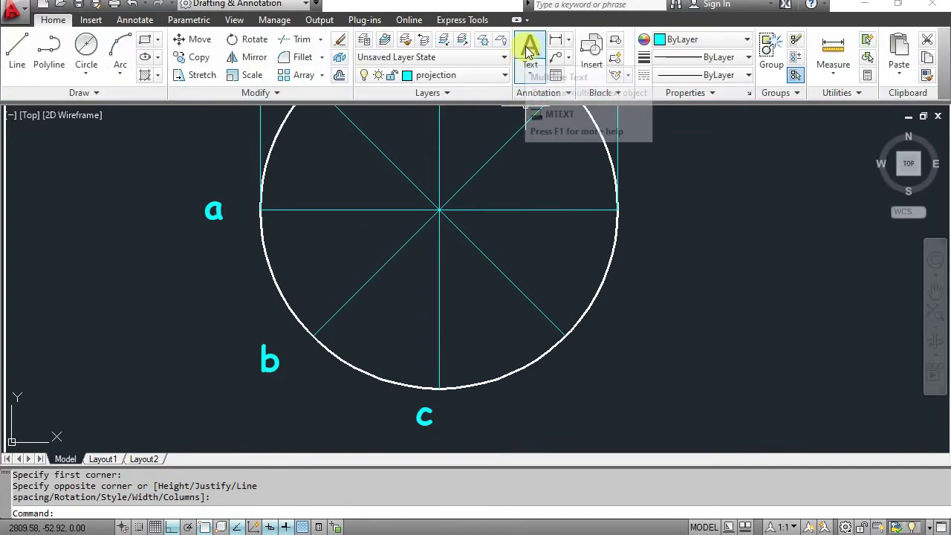
left_click(528, 59)
left_click(576, 350)
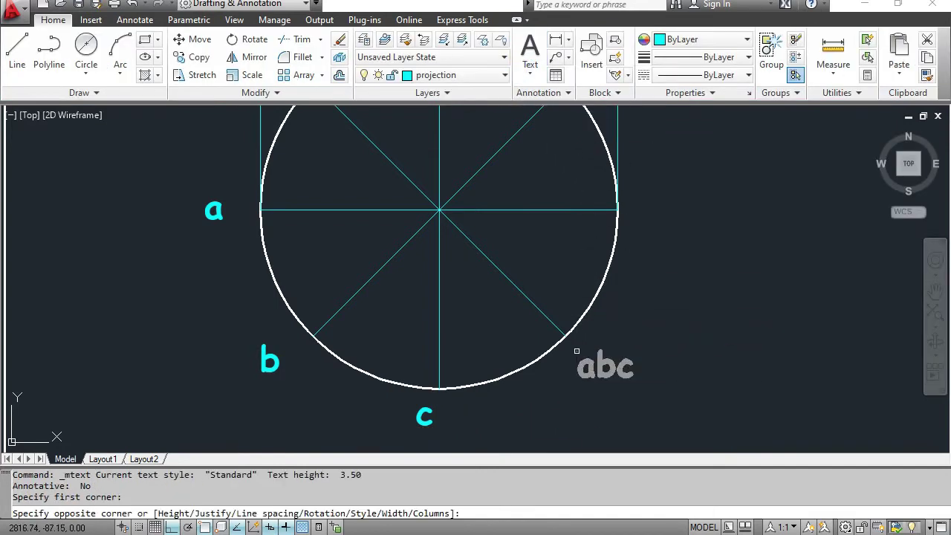
left_click(619, 387)
type("d")
left_click(713, 319)
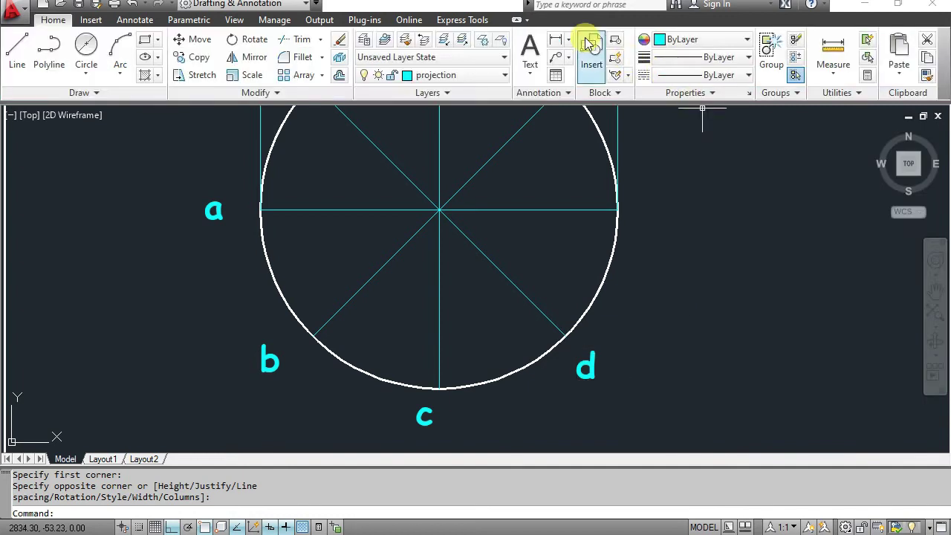
left_click(529, 51)
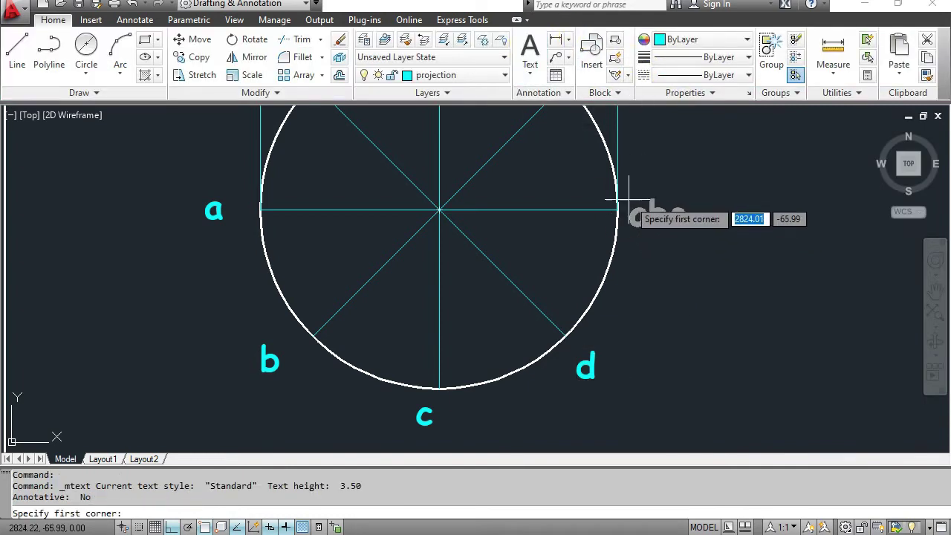
left_click(640, 243)
left_click(683, 274)
type("e")
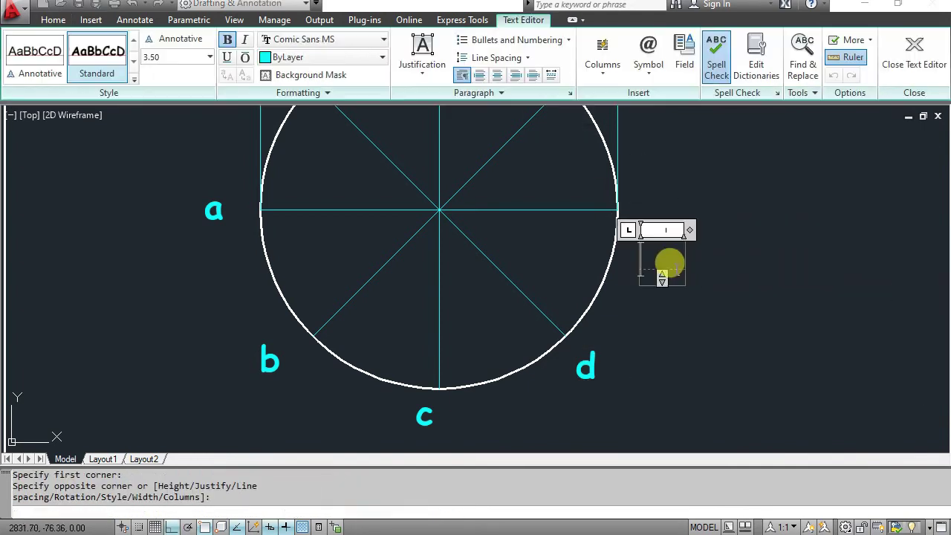
left_click(656, 326)
Label the upper-right, top and upper-left division points f, g and h.
left_click(530, 51)
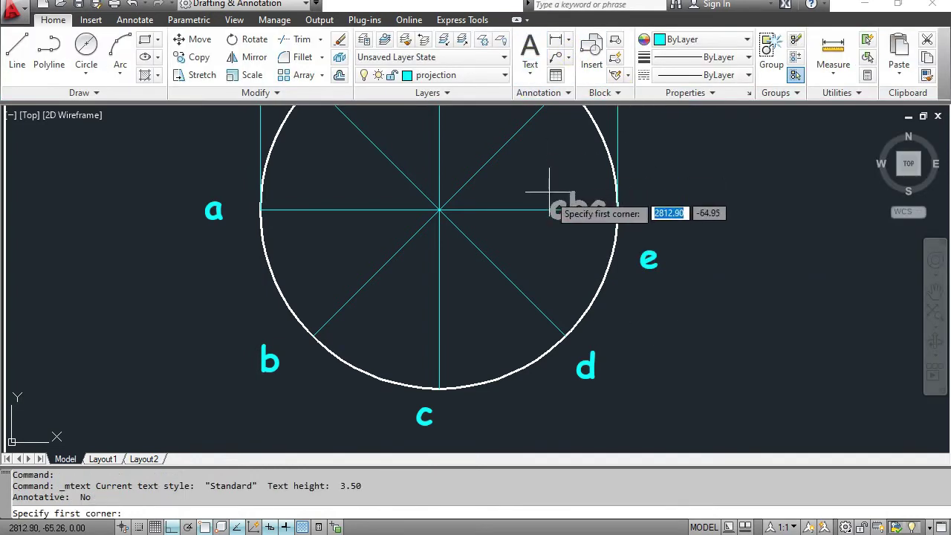
middle_click_drag(550, 191, 482, 351)
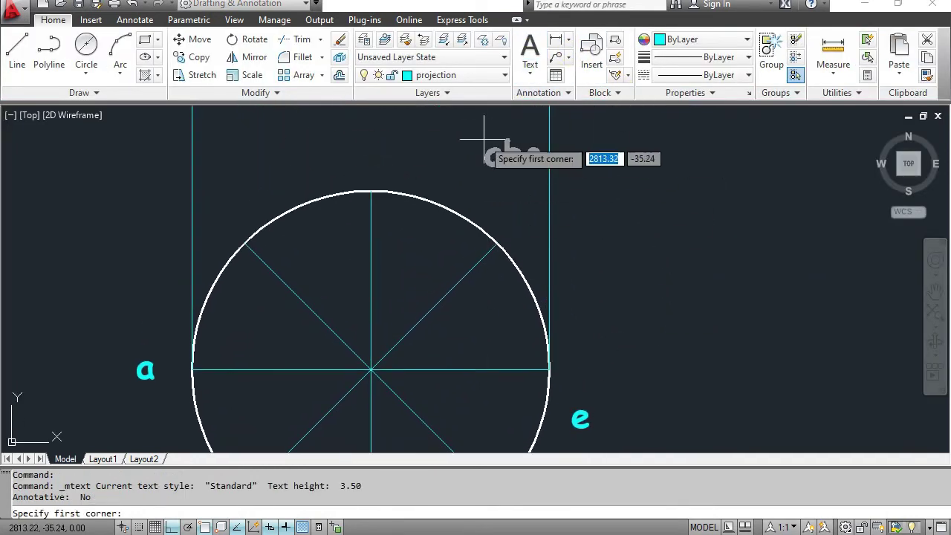
left_click(477, 176)
left_click(503, 212)
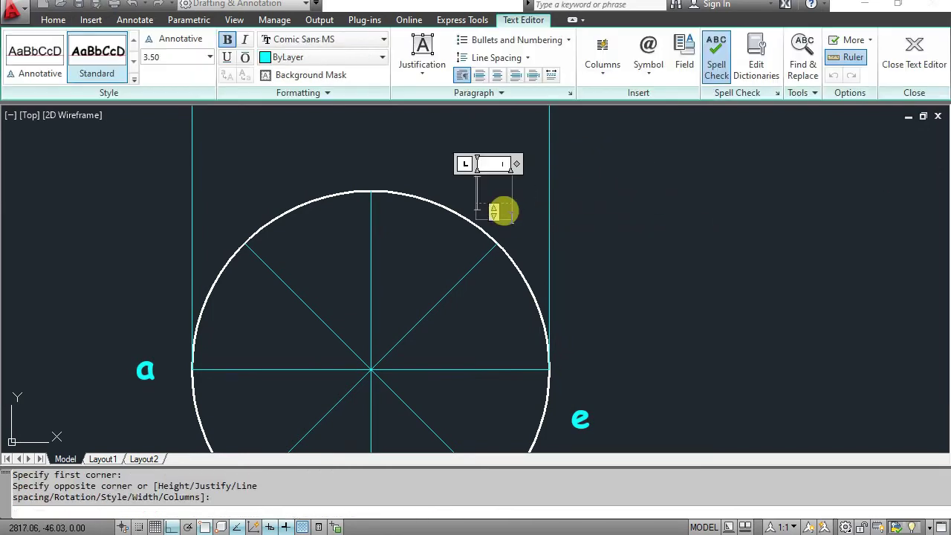
type("f")
left_click(435, 260)
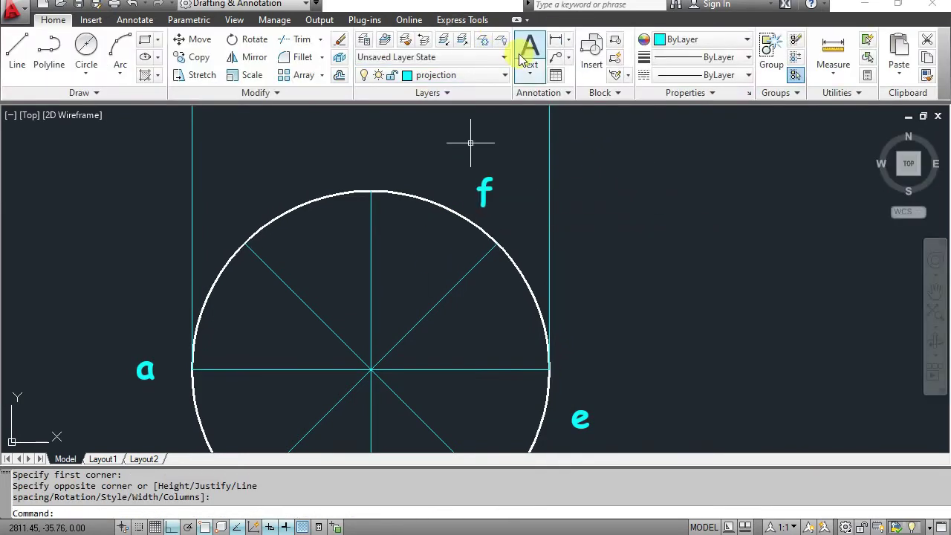
left_click(529, 50)
left_click(322, 144)
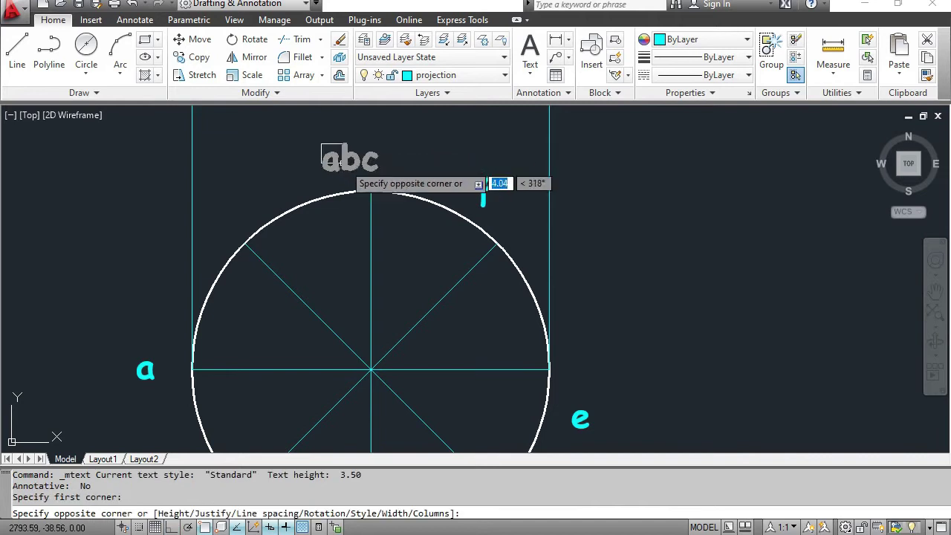
left_click(355, 175)
type("g")
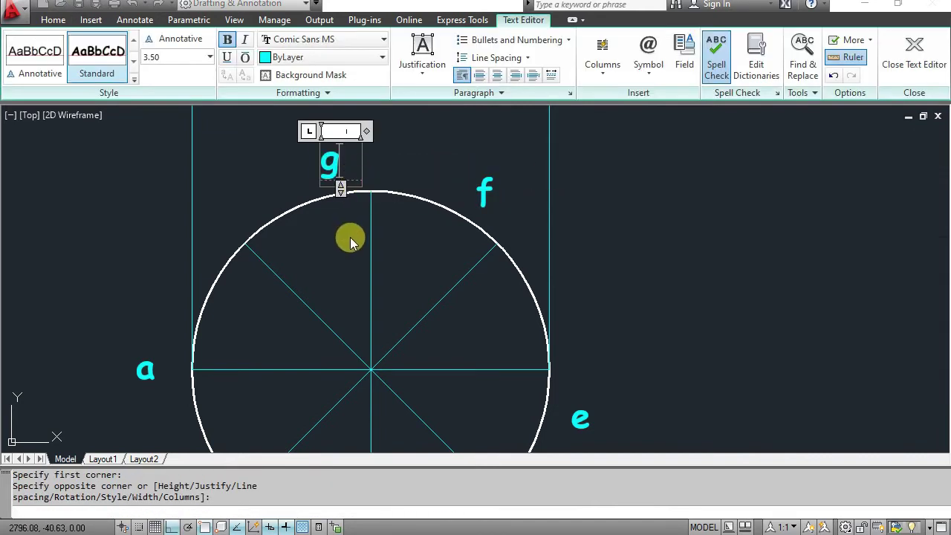
left_click(351, 240)
left_click(529, 51)
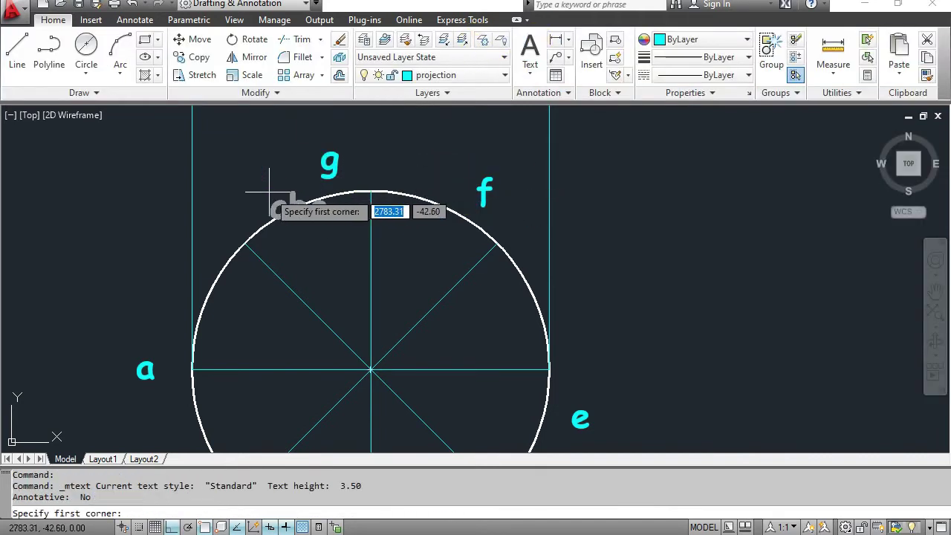
left_click(234, 197)
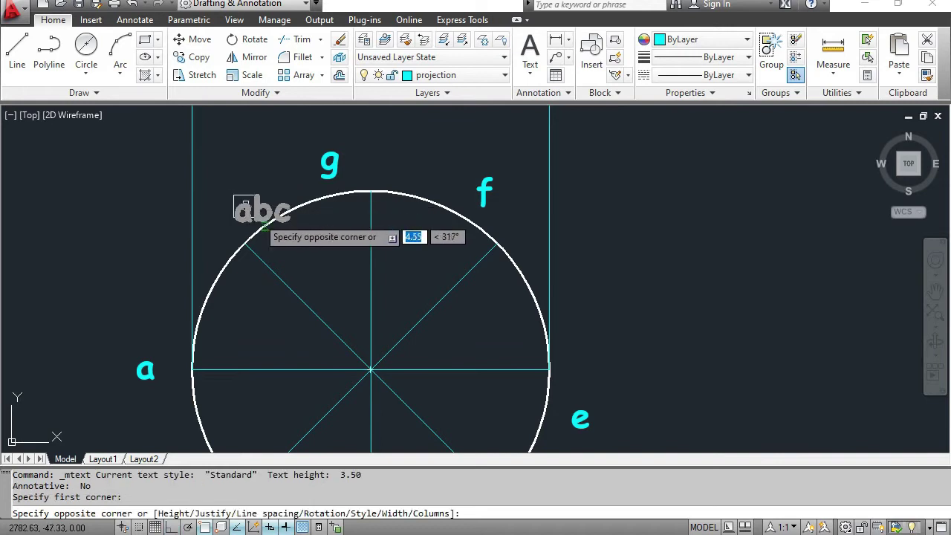
left_click(264, 228)
type("h")
left_click(275, 238)
scroll(275, 238, "down", 2)
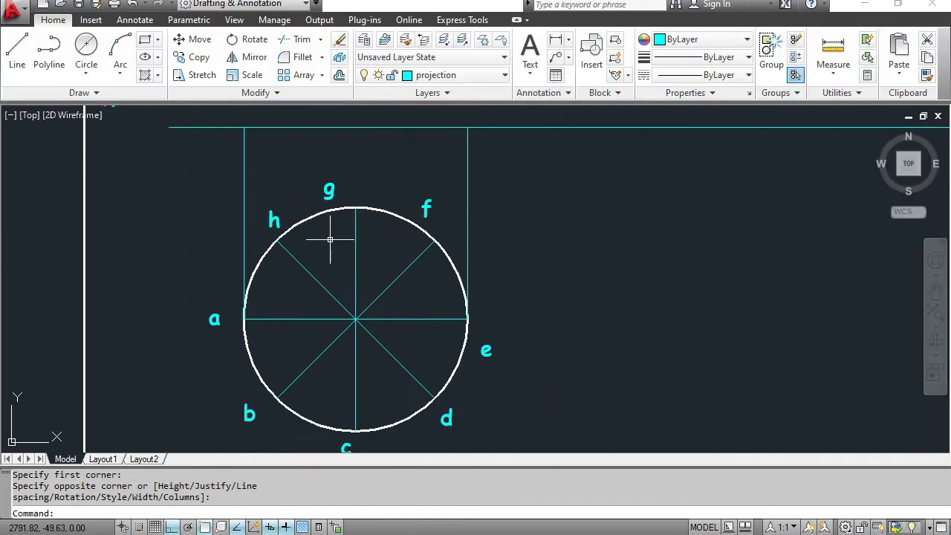
Draw a vertical projector from circle point b up to the x–y line.
type(" _l")
key("Return")
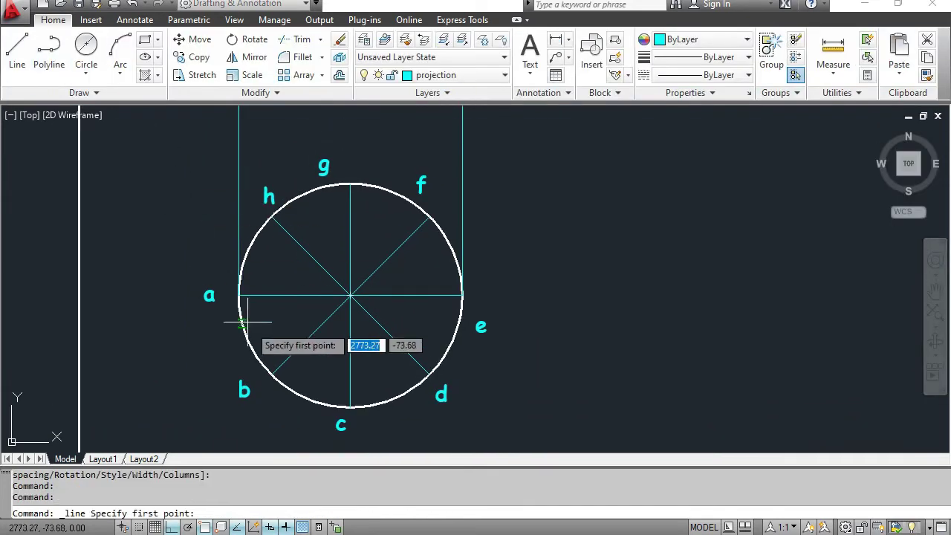
left_click(271, 374)
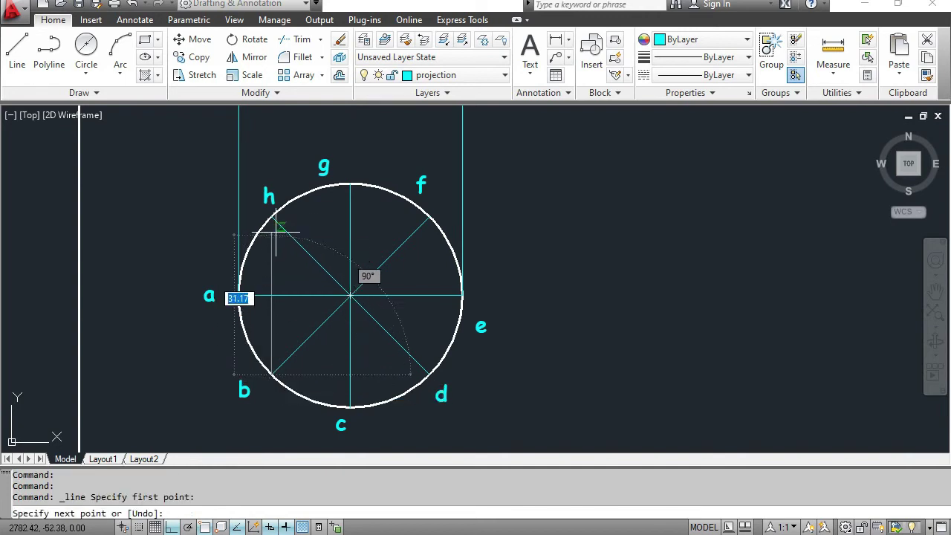
middle_click_drag(276, 186, 276, 334)
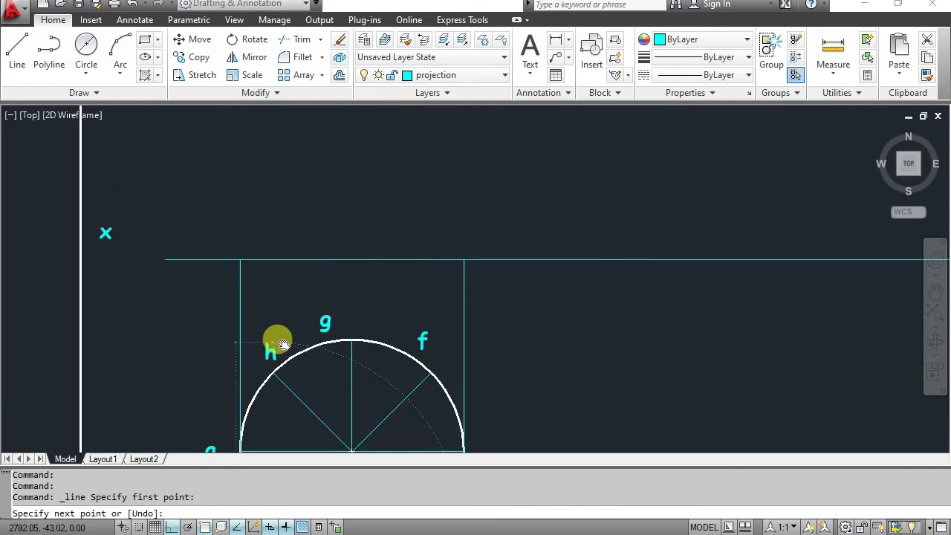
left_click(273, 253)
scroll(273, 254, "down", 2)
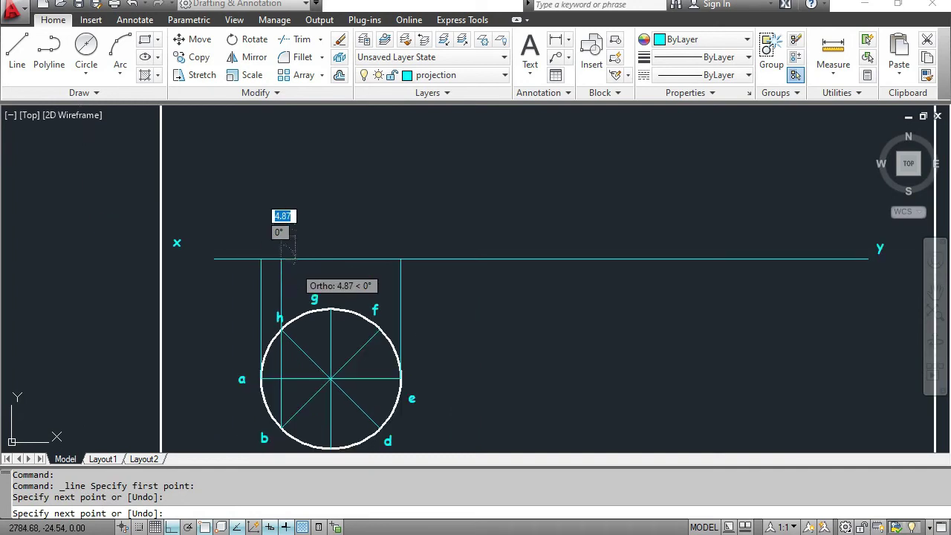
key("Escape")
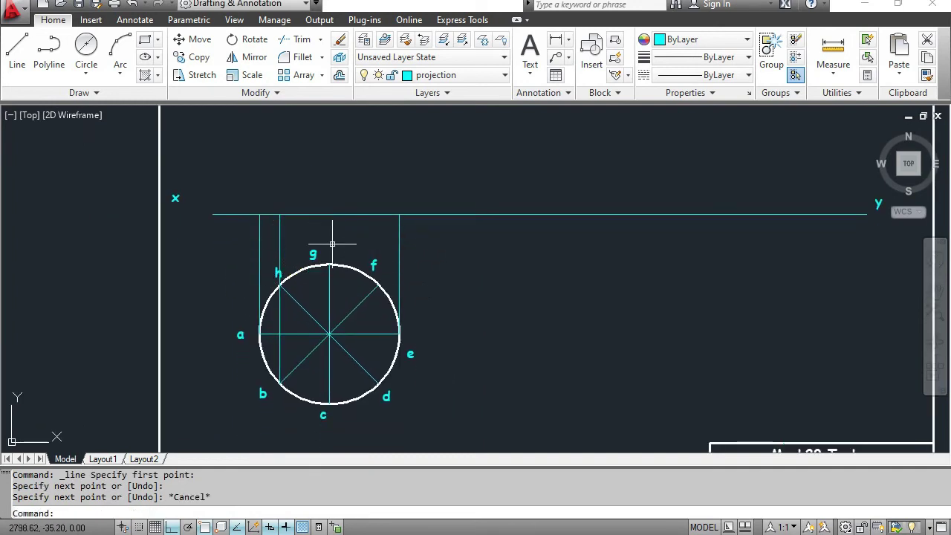
Add vertical projectors from points g and d up to the x–y line.
key("Return")
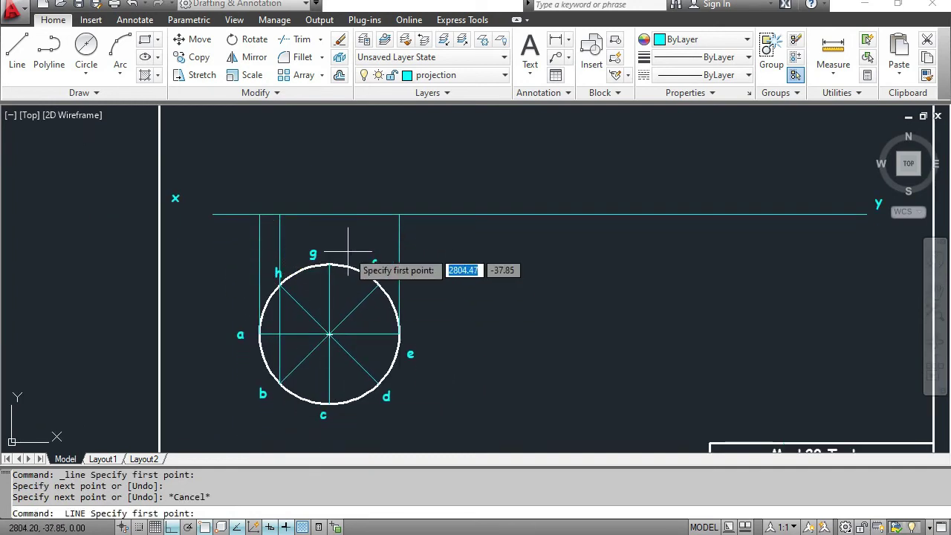
left_click(327, 260)
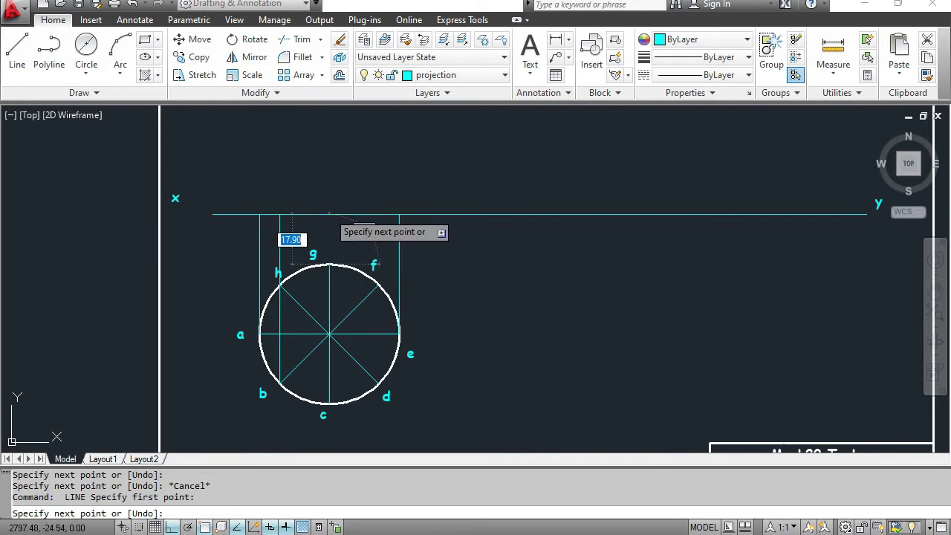
left_click(329, 214)
key("Escape")
key("Return")
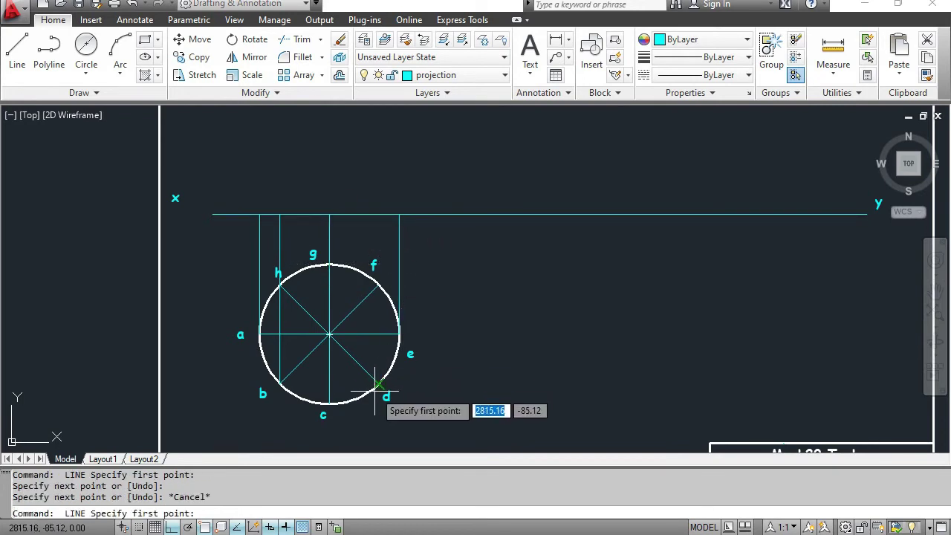
left_click(378, 382)
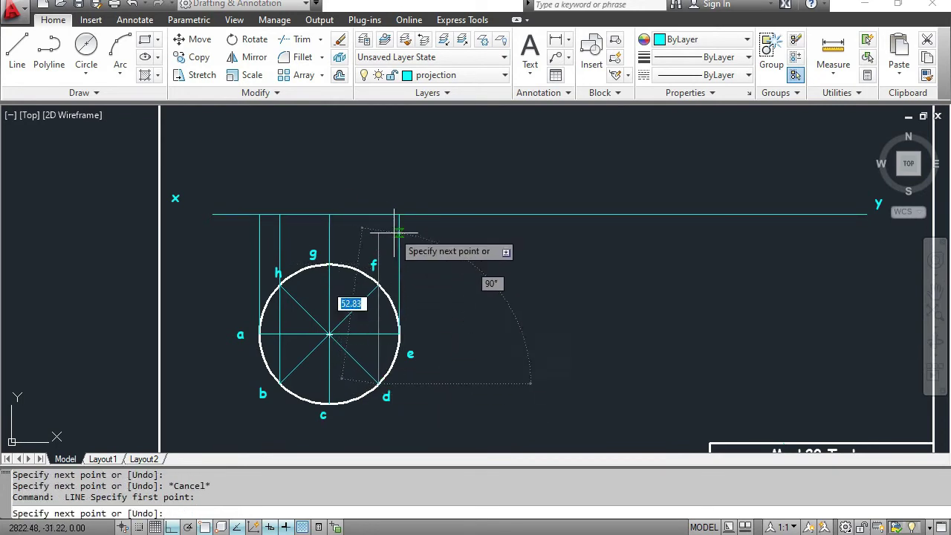
left_click(378, 214)
key("Escape")
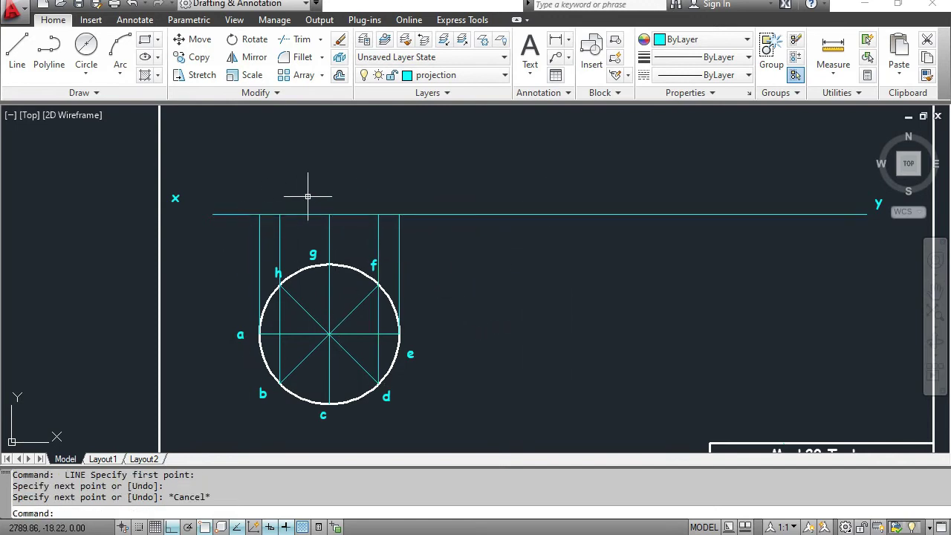
Make object the current layer and draw the edge line along the XY line from a to e.
left_click(439, 75)
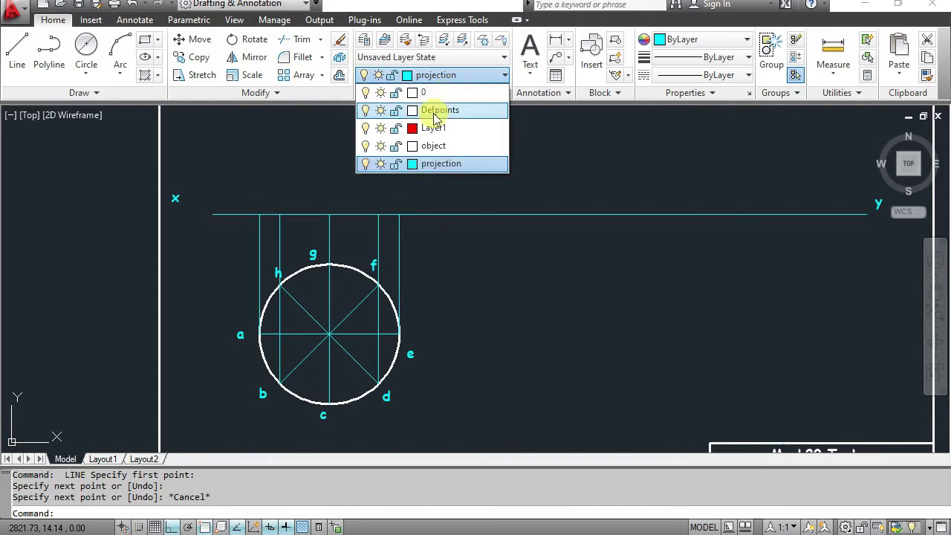
left_click(436, 146)
left_click(16, 51)
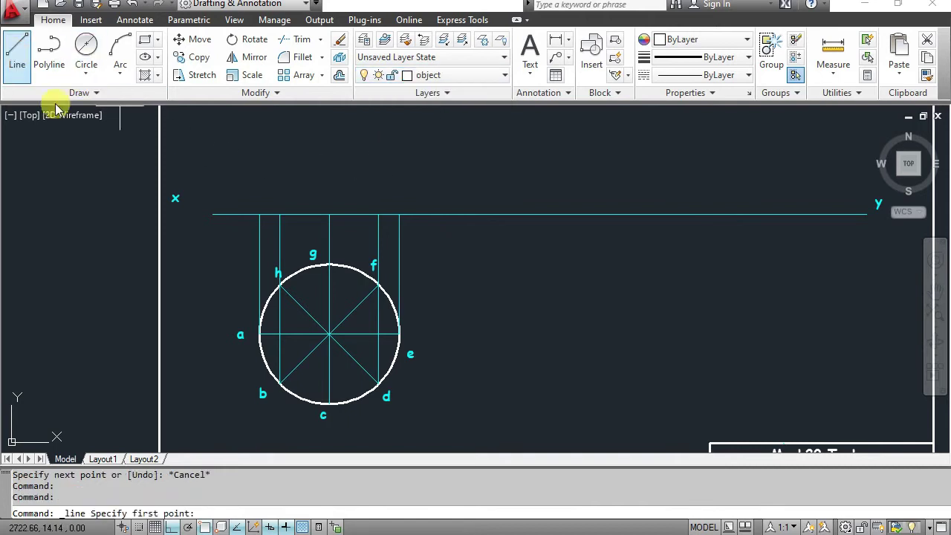
scroll(155, 186, "up", 3)
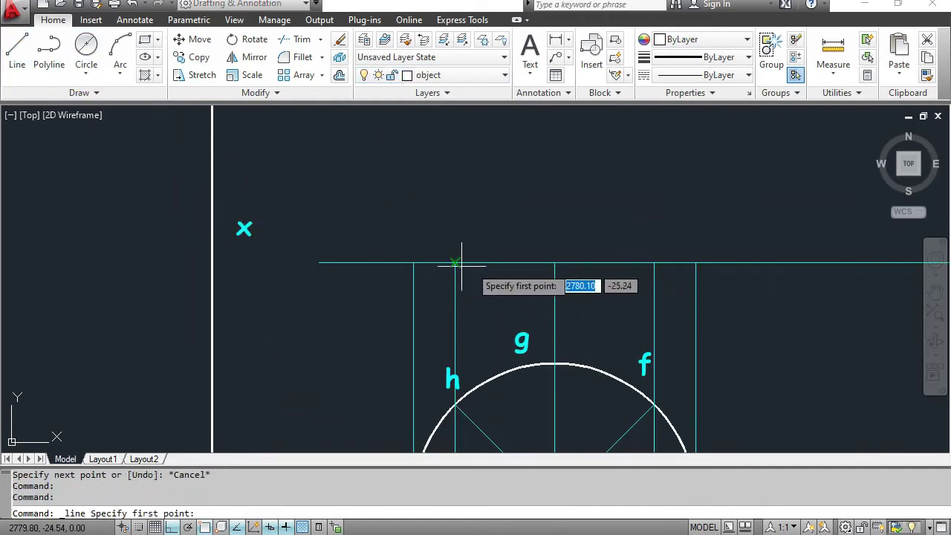
left_click(413, 262)
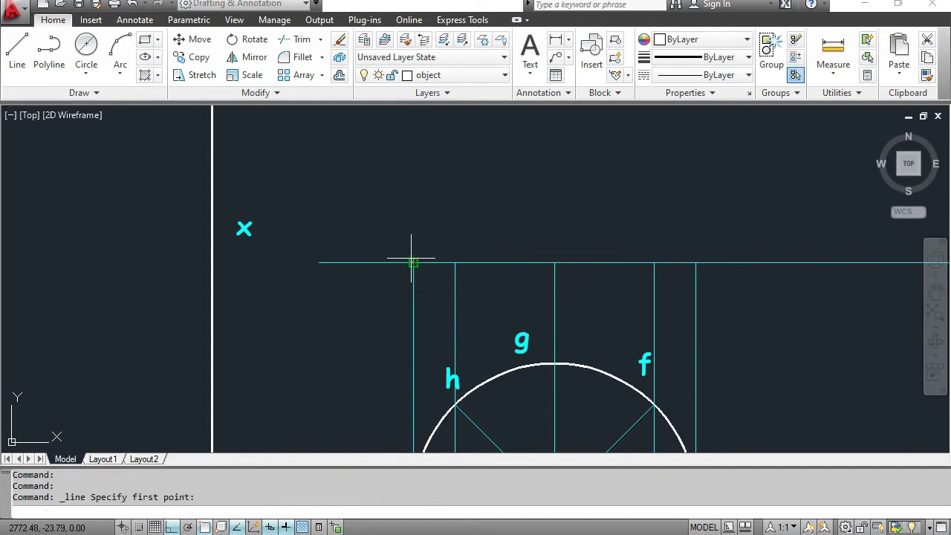
left_click(454, 262)
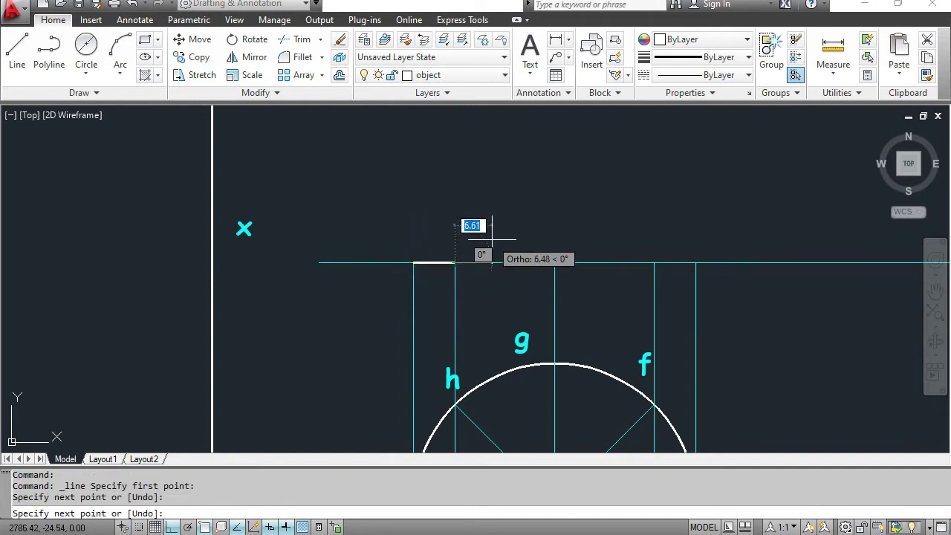
left_click(554, 262)
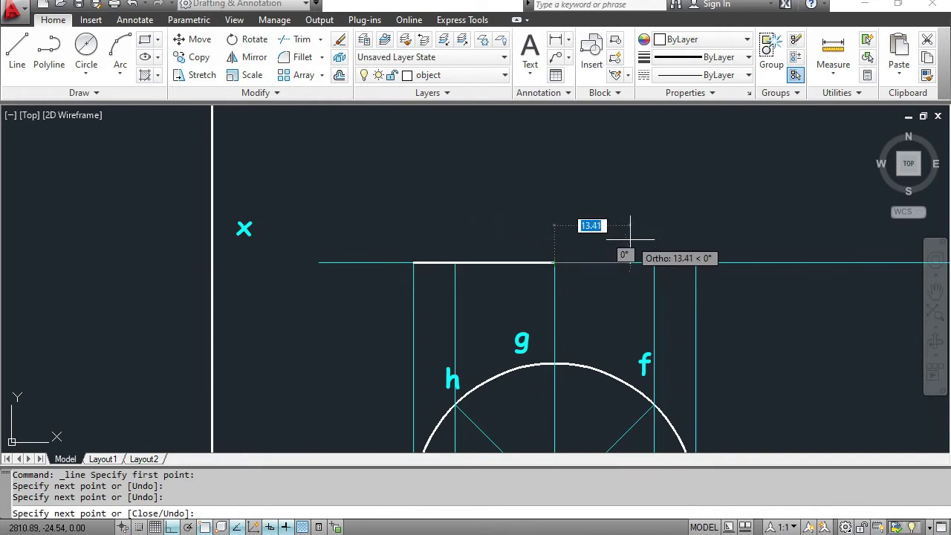
left_click(653, 261)
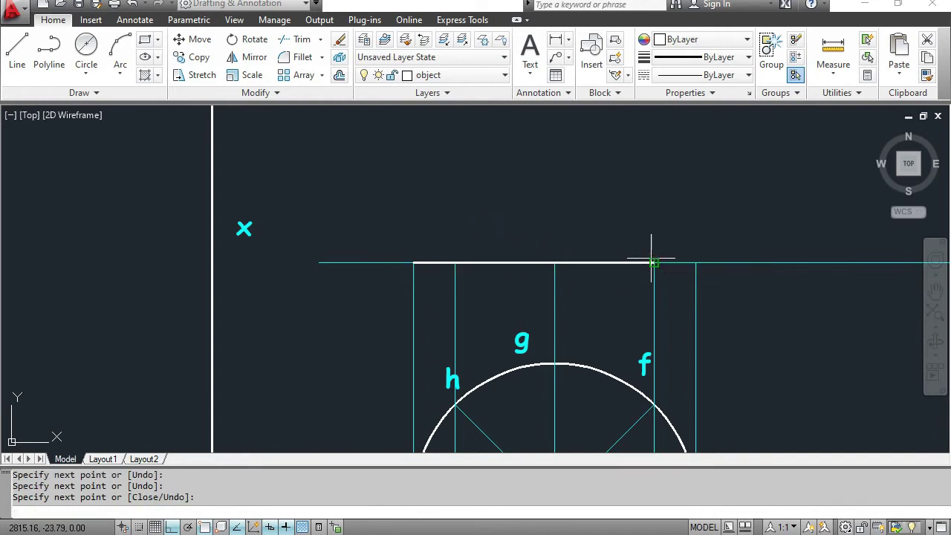
right_click(693, 266)
left_click(733, 294)
Pan the view to centre the circle and the front view line.
scroll(384, 215, "down", 2)
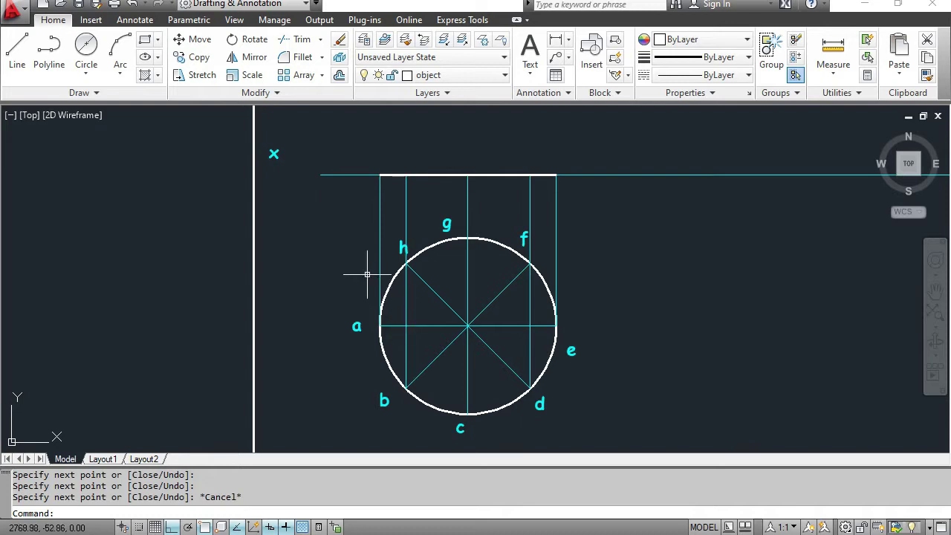
mouse_move(367, 274)
middle_mouse_down()
mouse_move(372, 334)
mouse_move(373, 295)
middle_mouse_up()
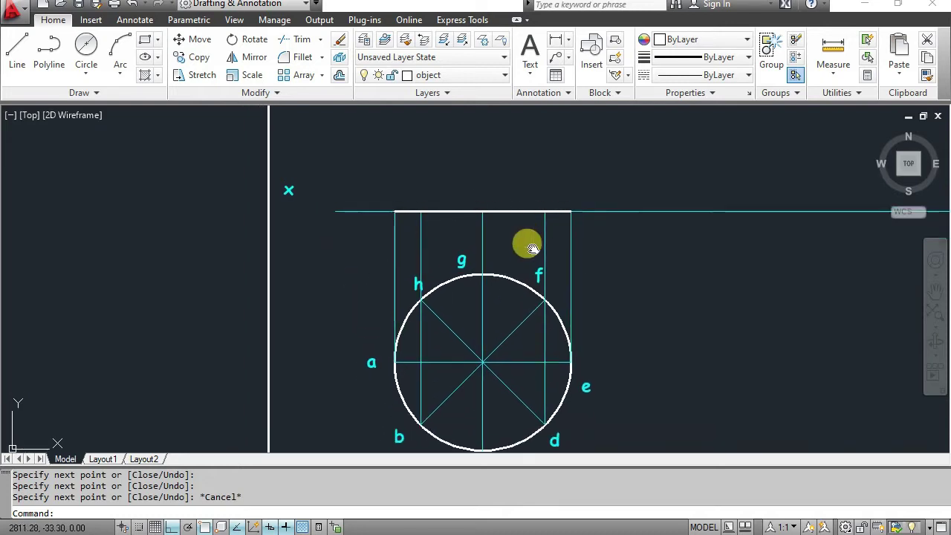
middle_click_drag(525, 244, 534, 305)
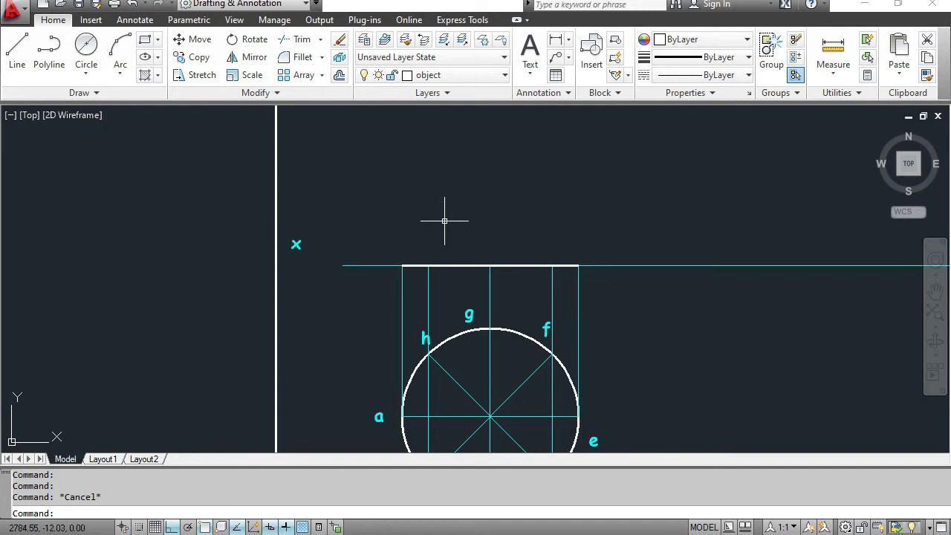
middle_click_drag(444, 220, 467, 172)
Add multiline text labels a' and b'(h') above the first two projectors.
left_click(530, 52)
scroll(349, 238, "up", 2)
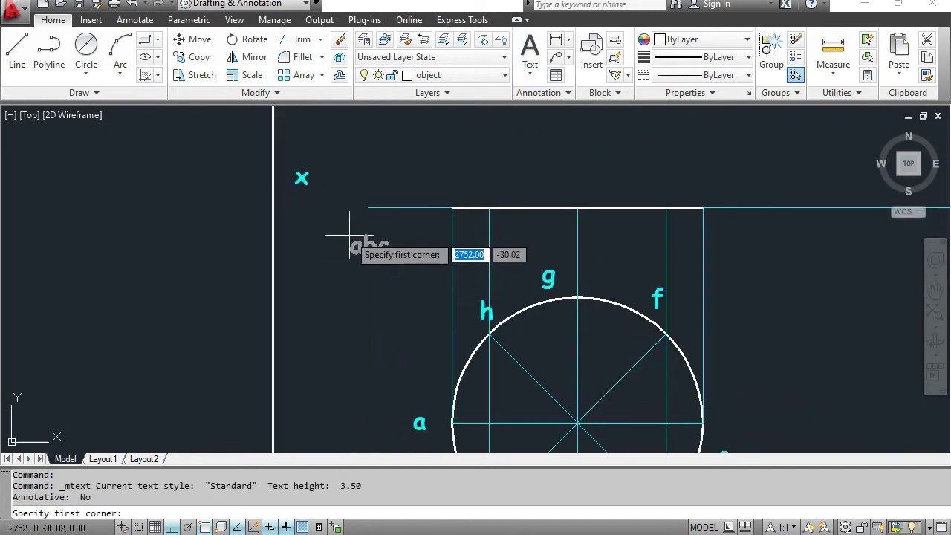
left_click(452, 193)
left_click(505, 193)
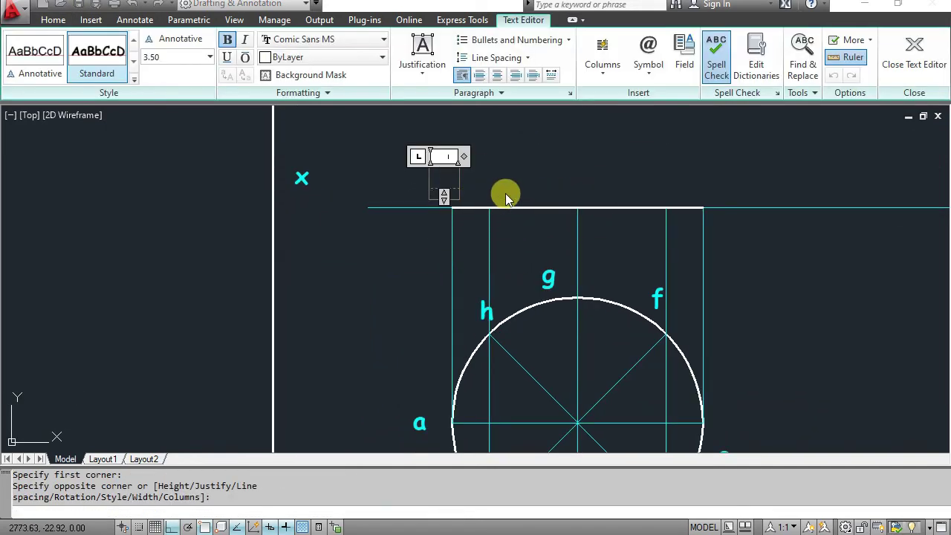
type("a'")
left_click(505, 195)
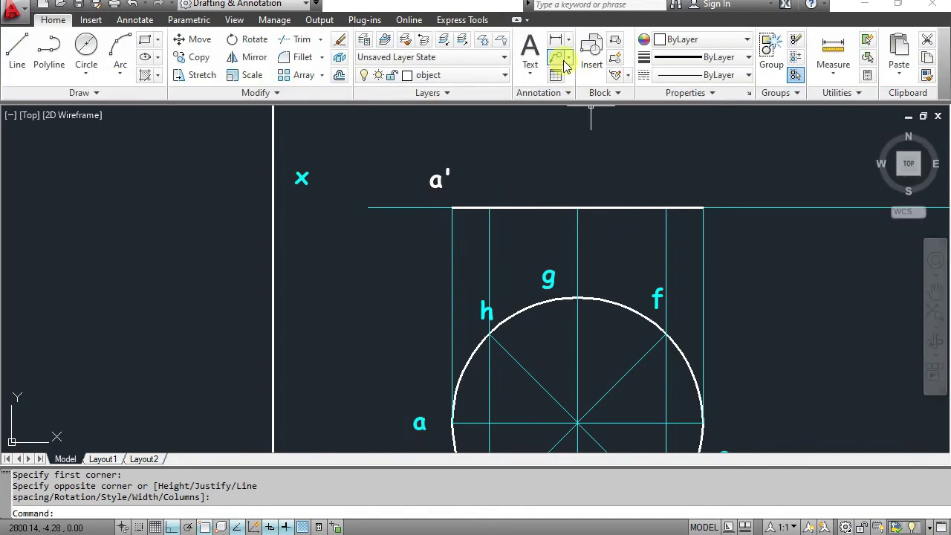
left_click(529, 48)
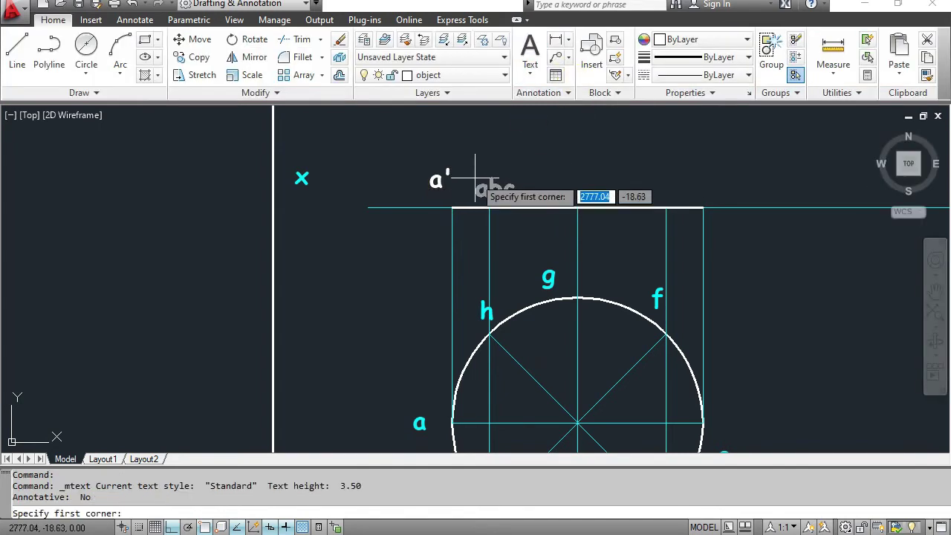
left_click(476, 178)
left_click(534, 148)
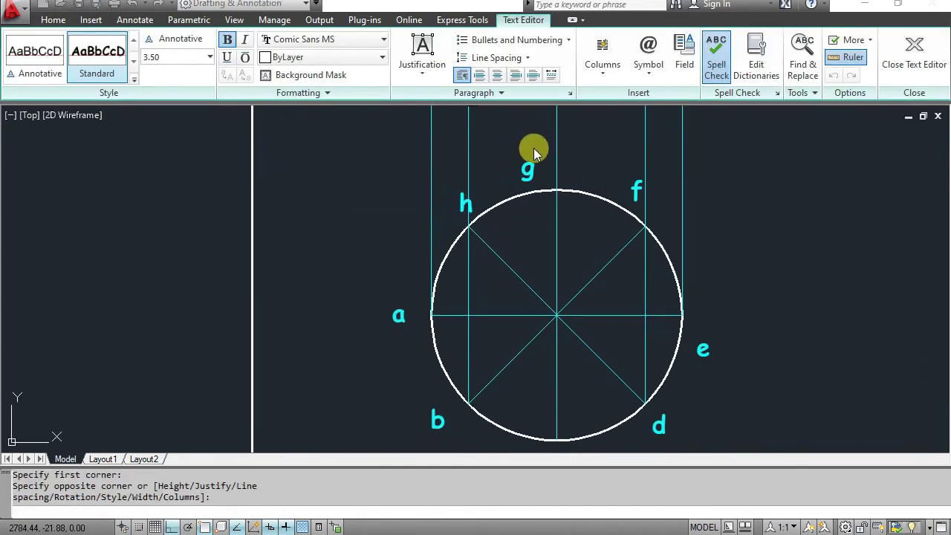
type("b'")
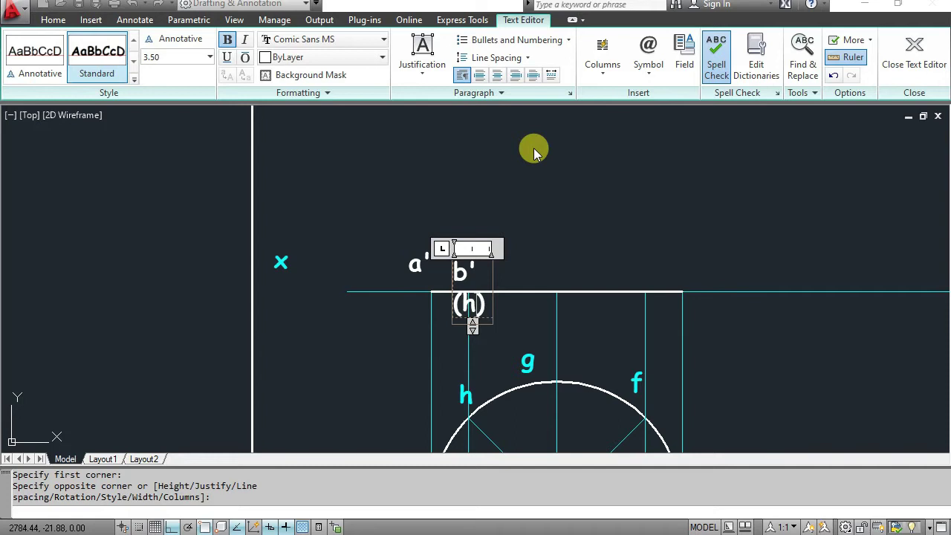
type("'")
left_click_drag(491, 250, 555, 247)
left_click(647, 233)
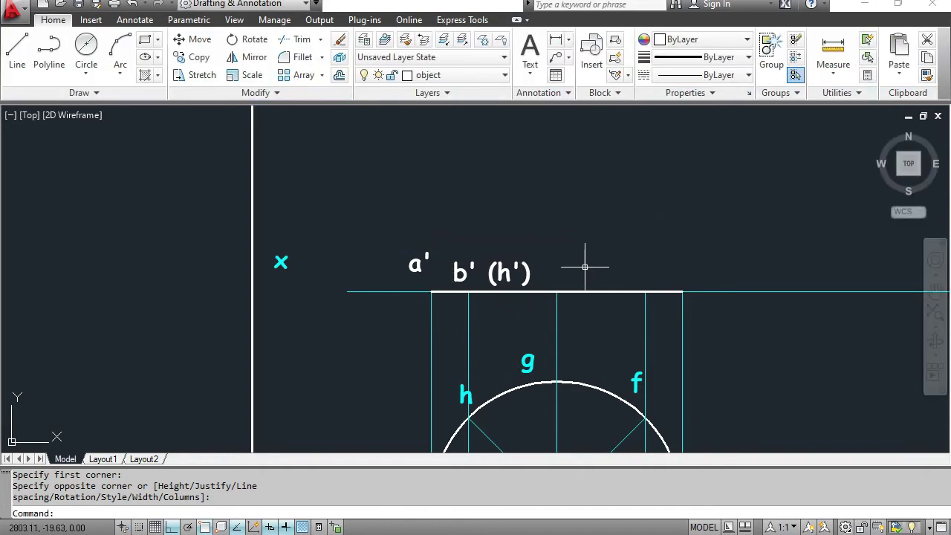
Add the c'(g') and d'(f') labels along the front view line.
left_click(536, 41)
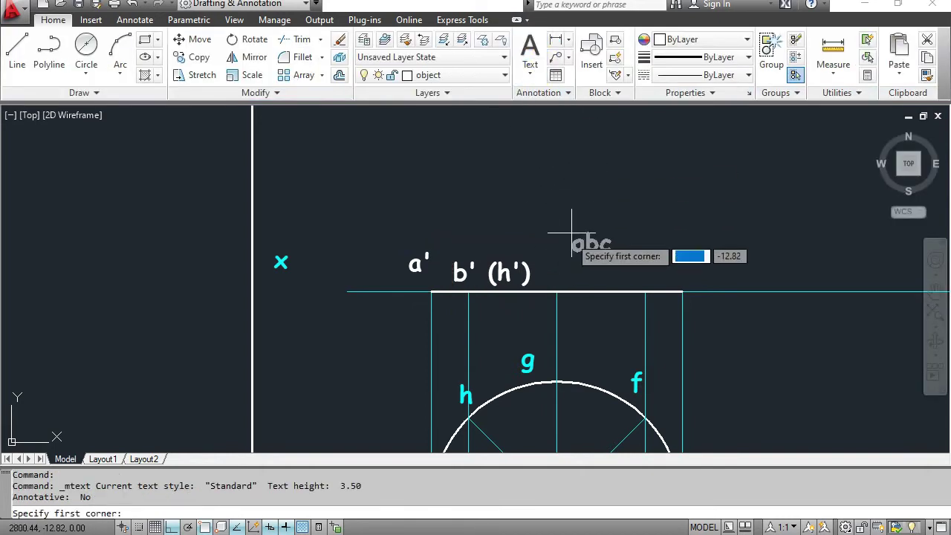
left_click(550, 273)
left_click(579, 254)
middle_click_drag(579, 254, 576, 318)
type("c'(g')")
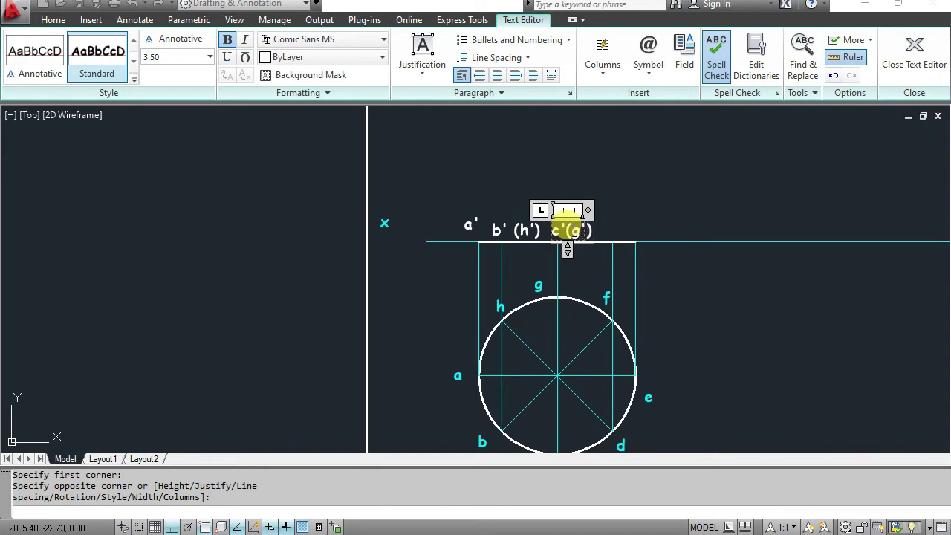
left_click(568, 230)
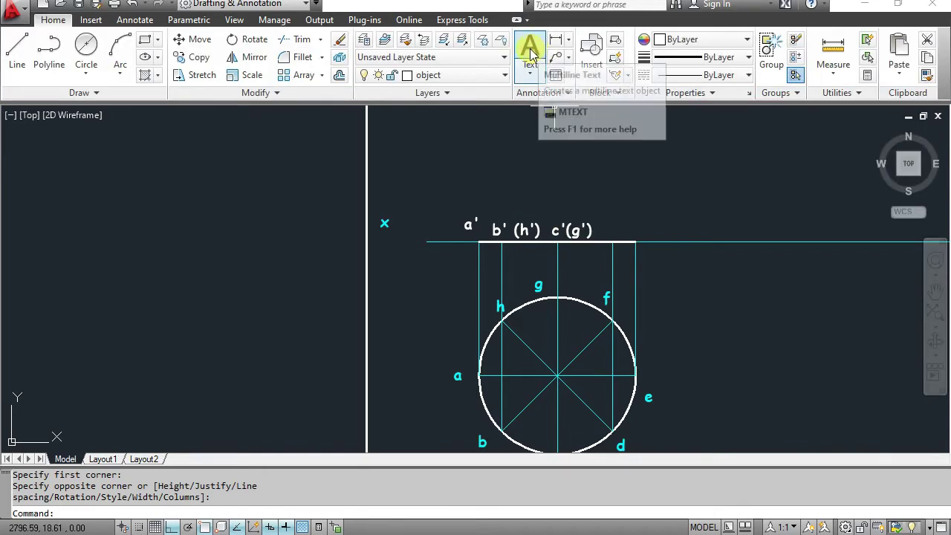
left_click(530, 46)
left_click(607, 222)
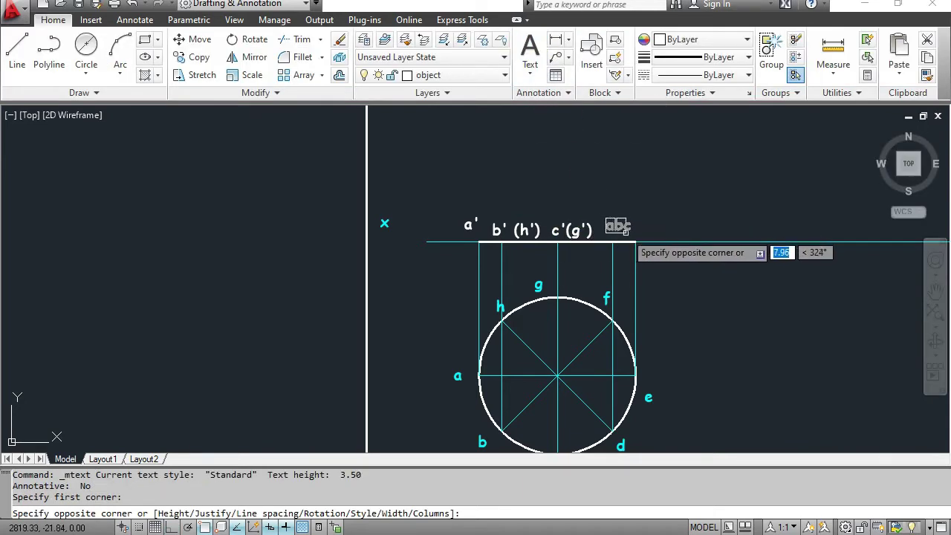
left_click(629, 230)
type("d'")
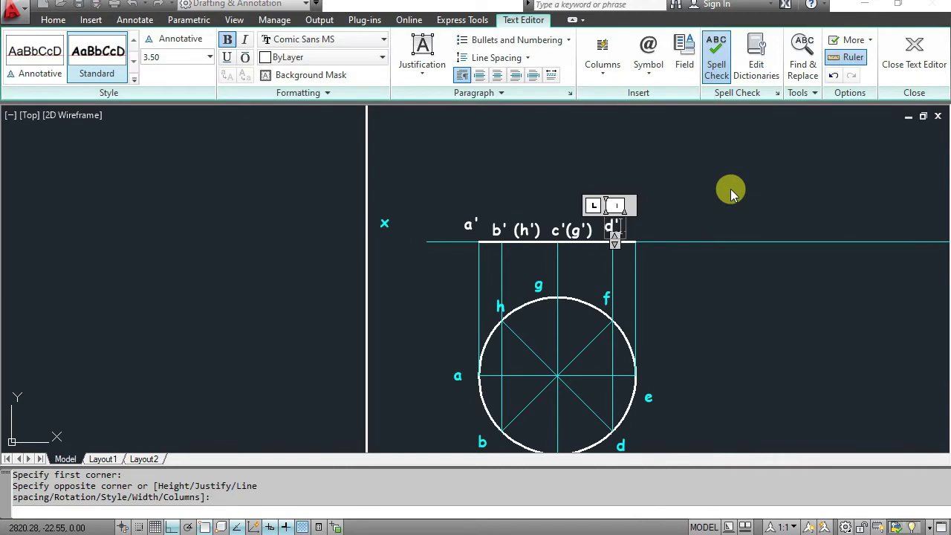
type("()")
type("f")
type("'")
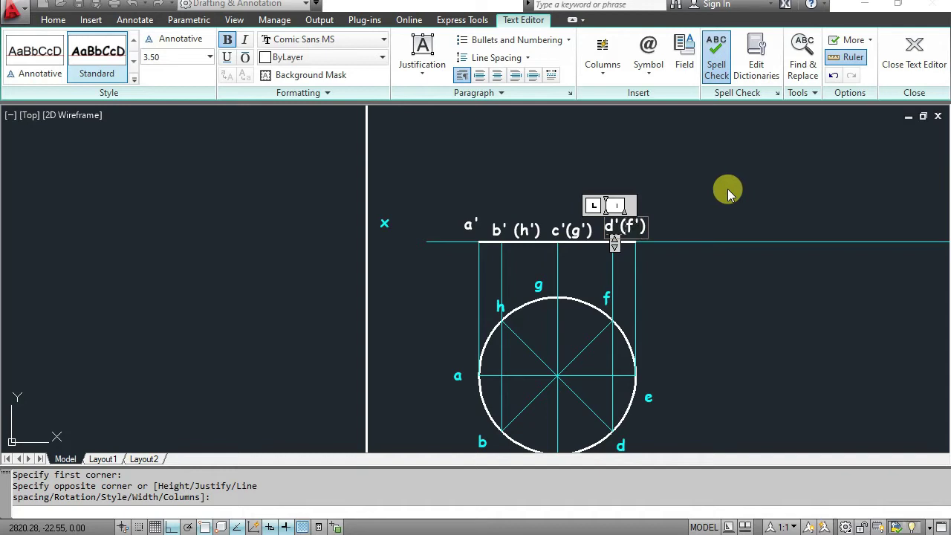
left_click(727, 188)
Place the e' label at the right end, then pan to show the whole circle.
left_click(530, 49)
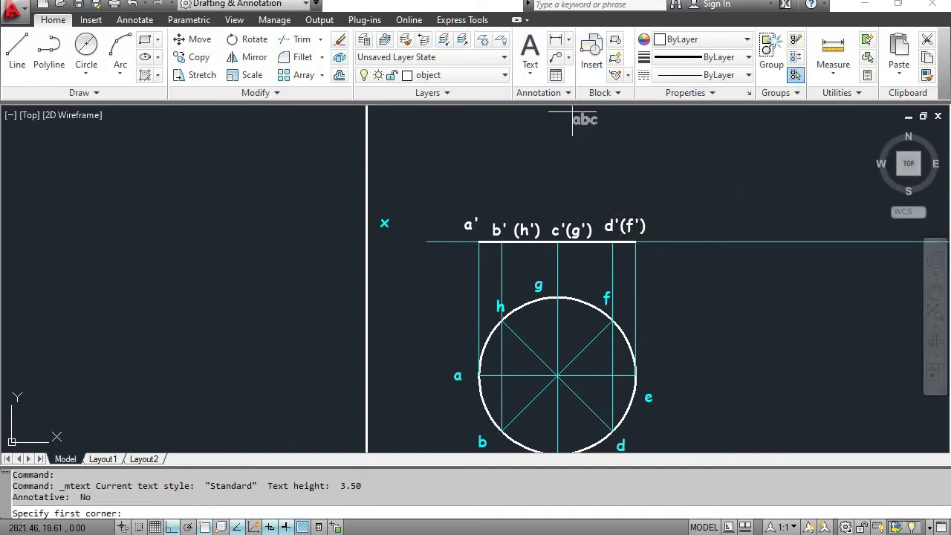
scroll(679, 244, "up", 3)
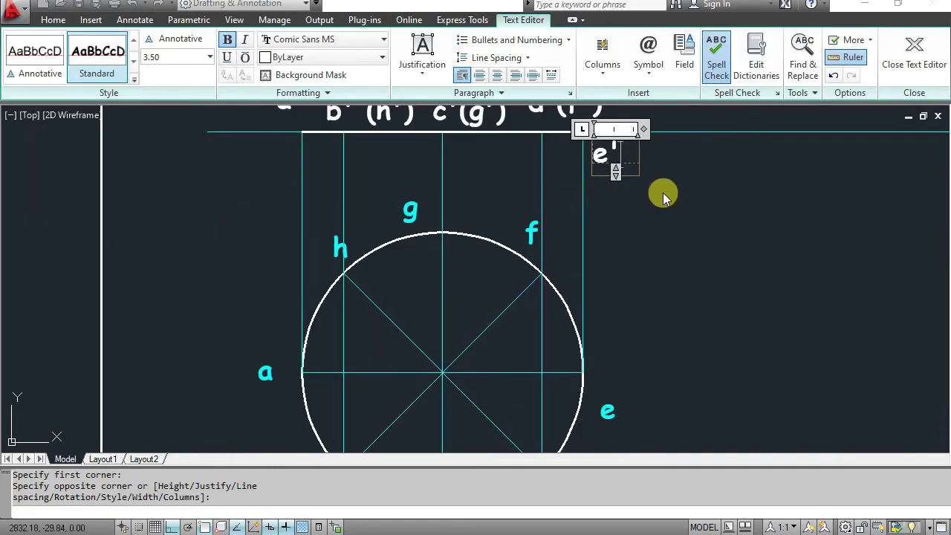
left_click(663, 196)
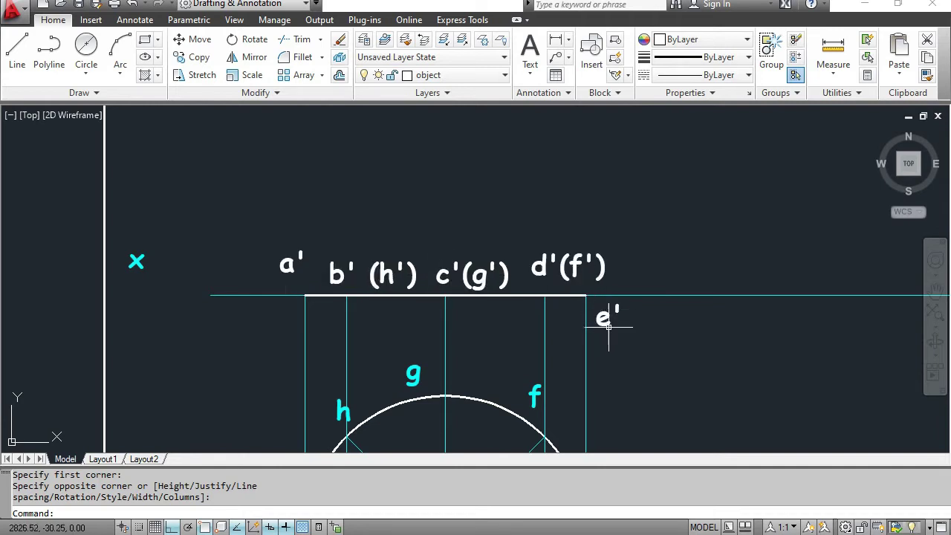
middle_click_drag(653, 366, 503, 219)
scroll(503, 219, "down", 2)
middle_click_drag(525, 282, 505, 297)
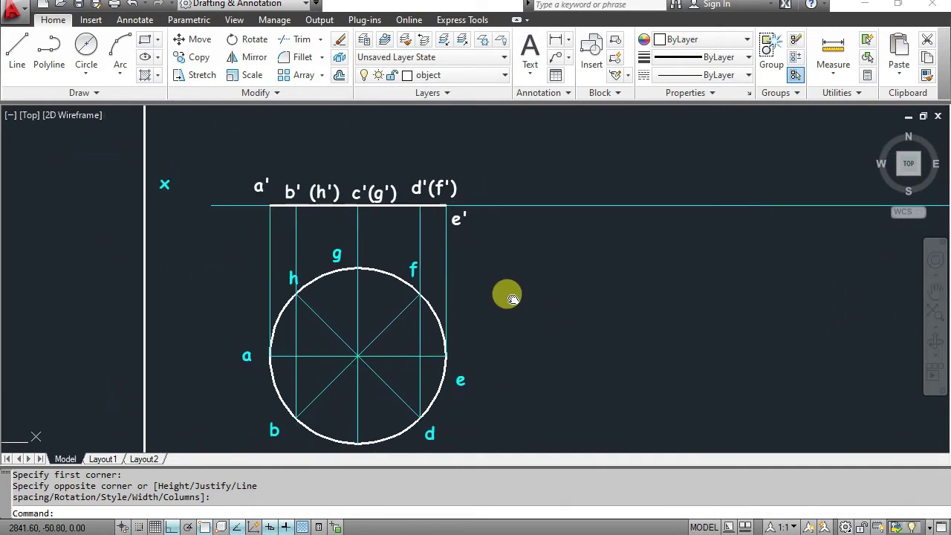
left_click(233, 162)
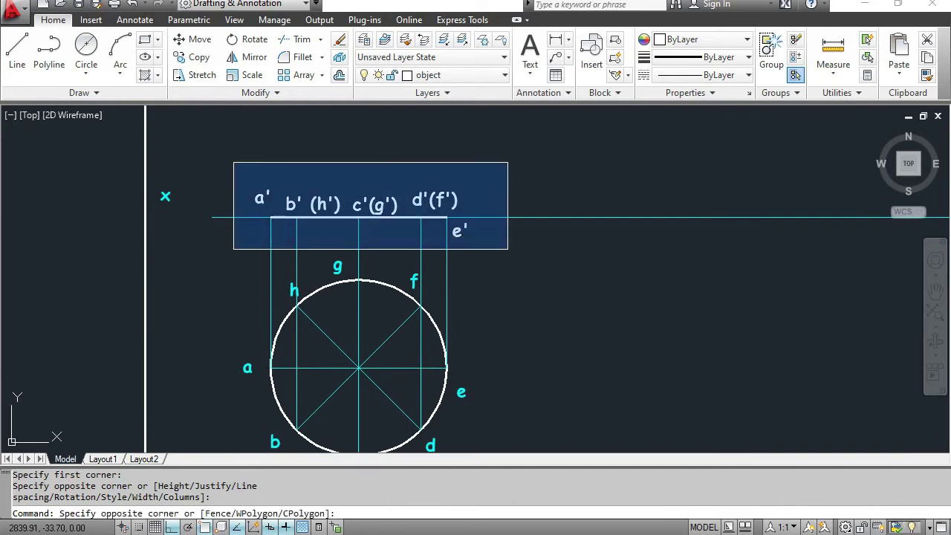
Copy the a'–e' line and labels from base point a' about 90 units right along the XY line.
left_click(518, 257)
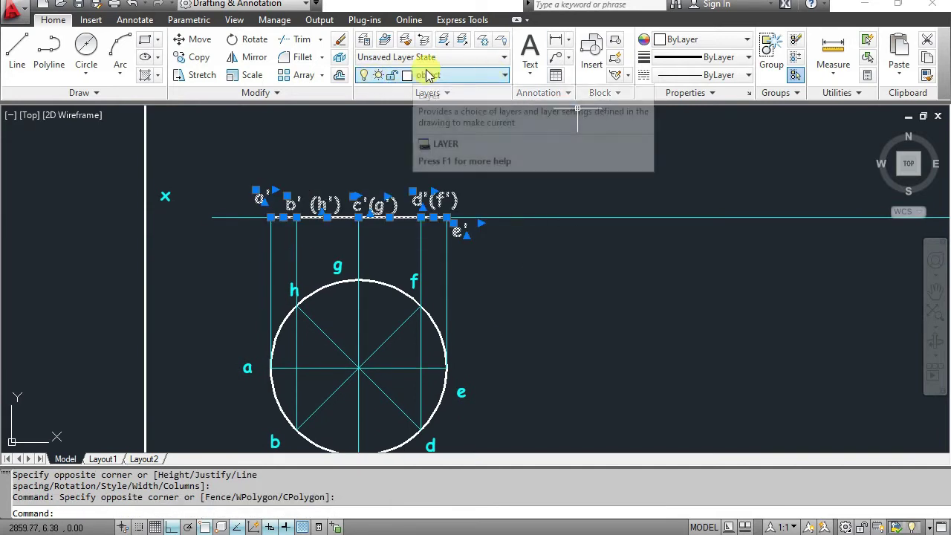
left_click(199, 57)
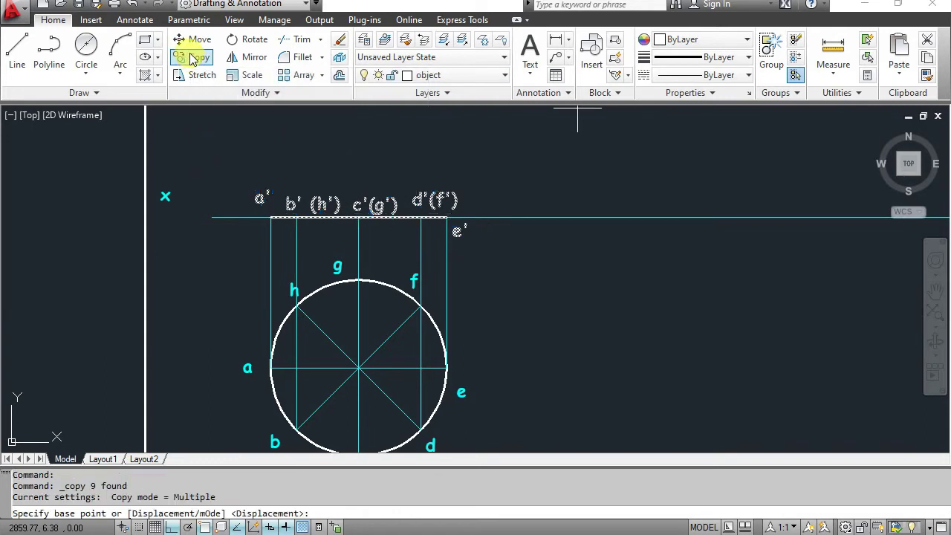
left_click(271, 217)
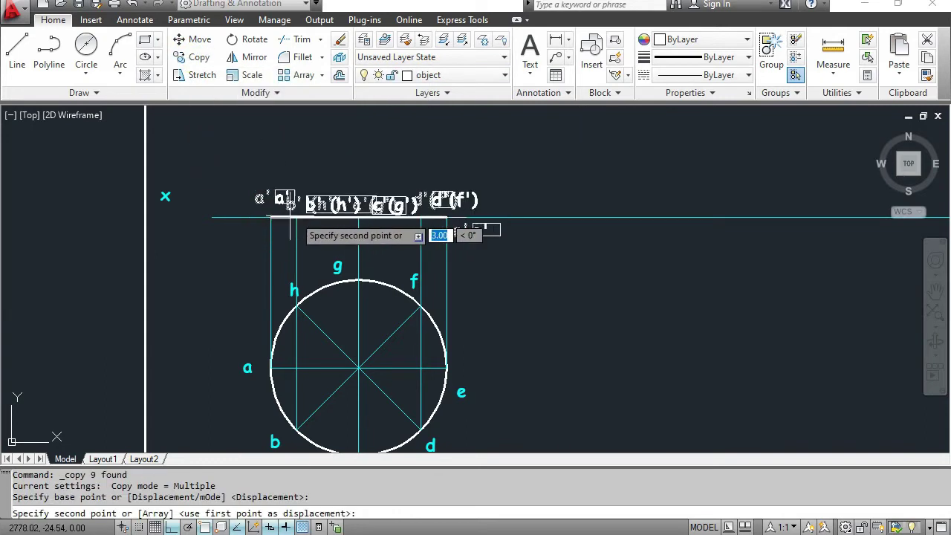
left_click(538, 217)
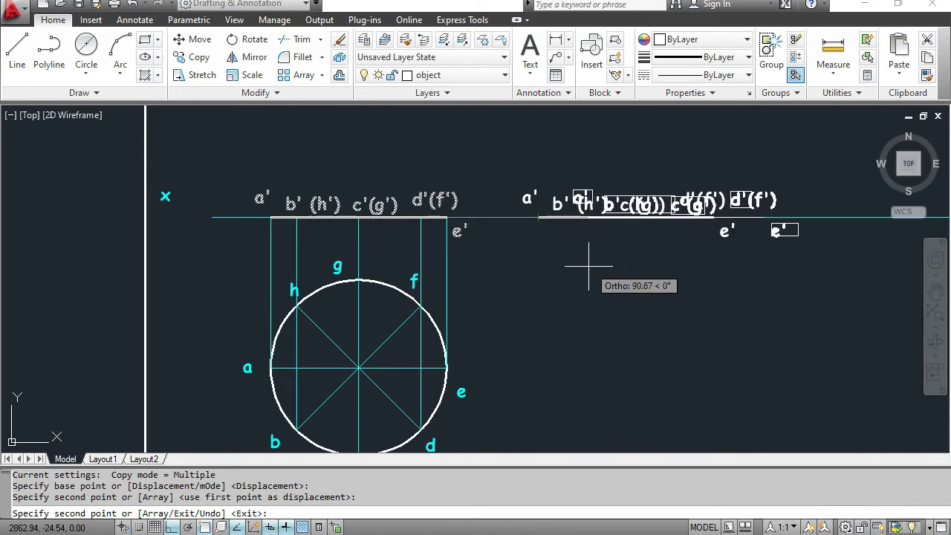
key("Escape")
middle_click_drag(664, 304, 615, 325)
right_click(616, 325)
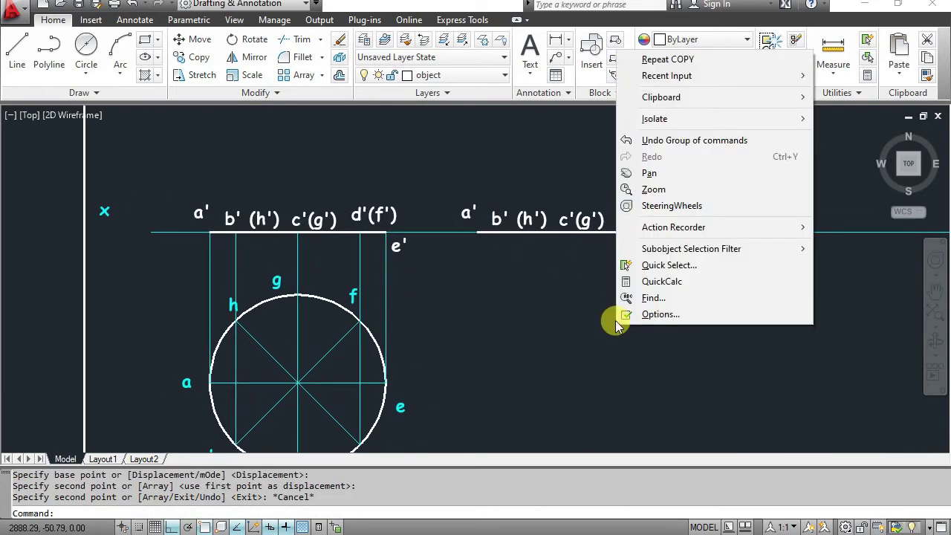
left_click(494, 261)
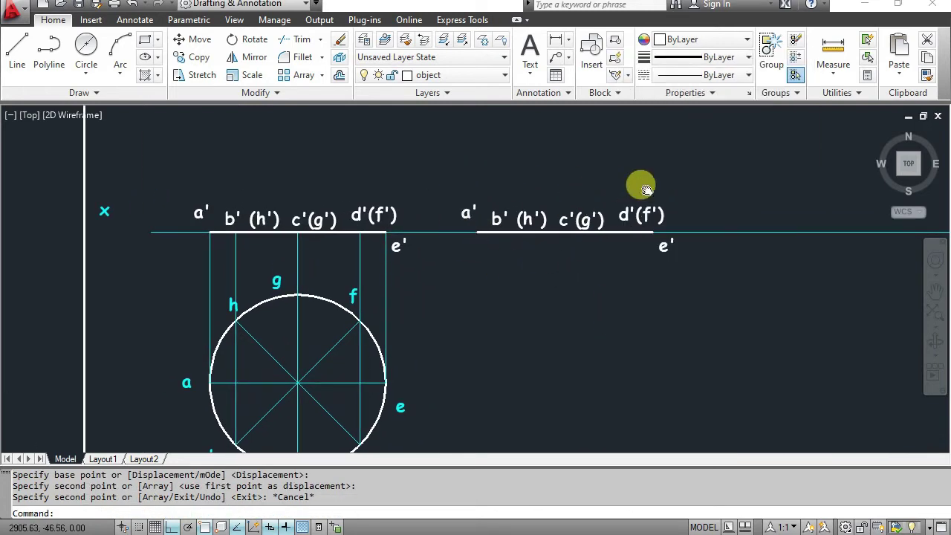
key("Escape")
key("Escape")
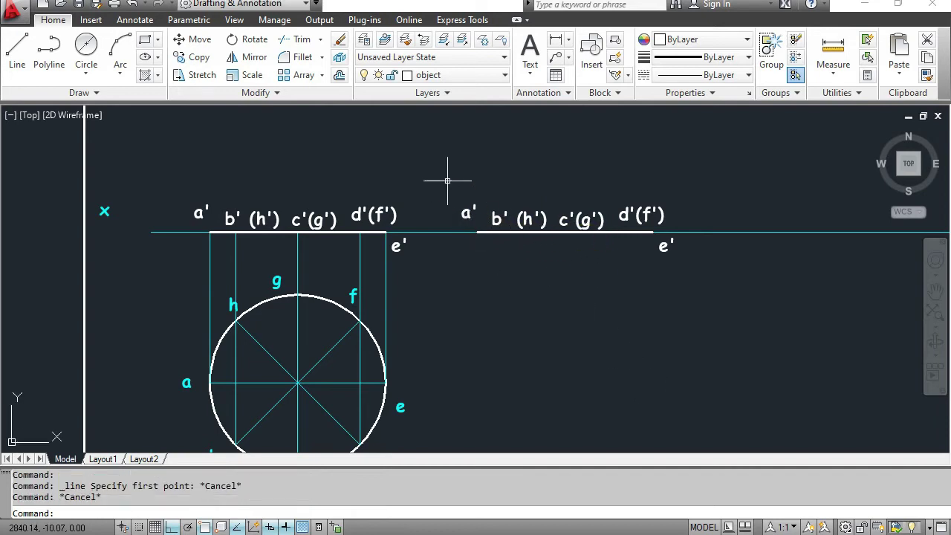
left_click(447, 180)
Rotate the copied line and labels 45° about a' with Ortho turned off.
left_click(722, 273)
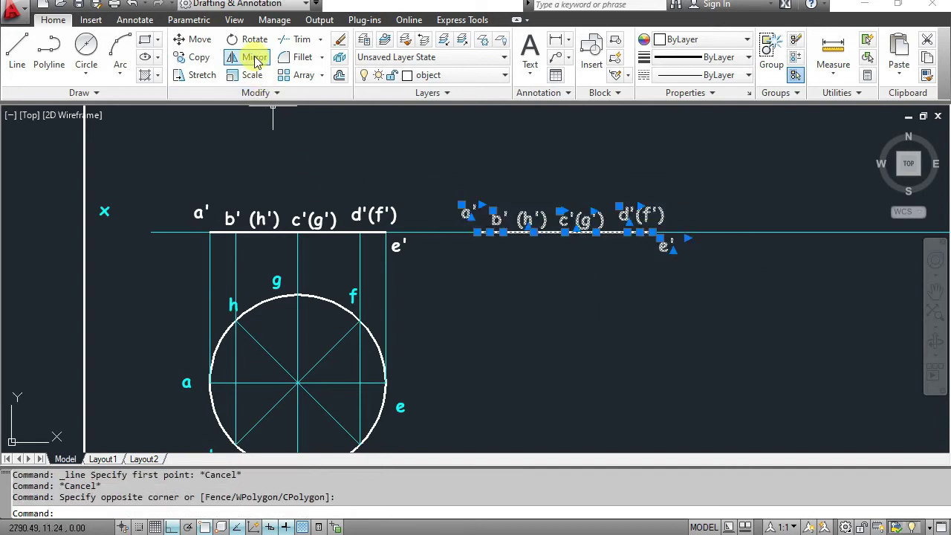
left_click(233, 45)
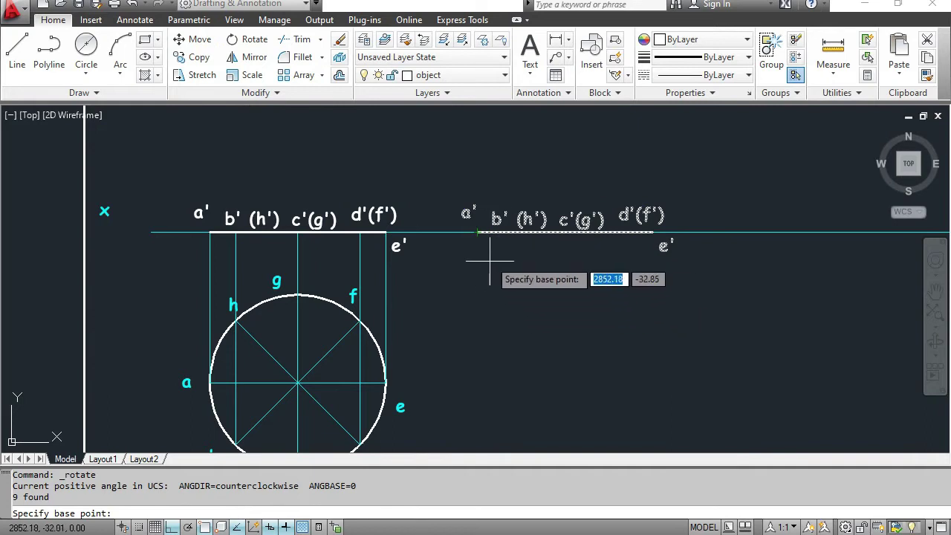
left_click(477, 232)
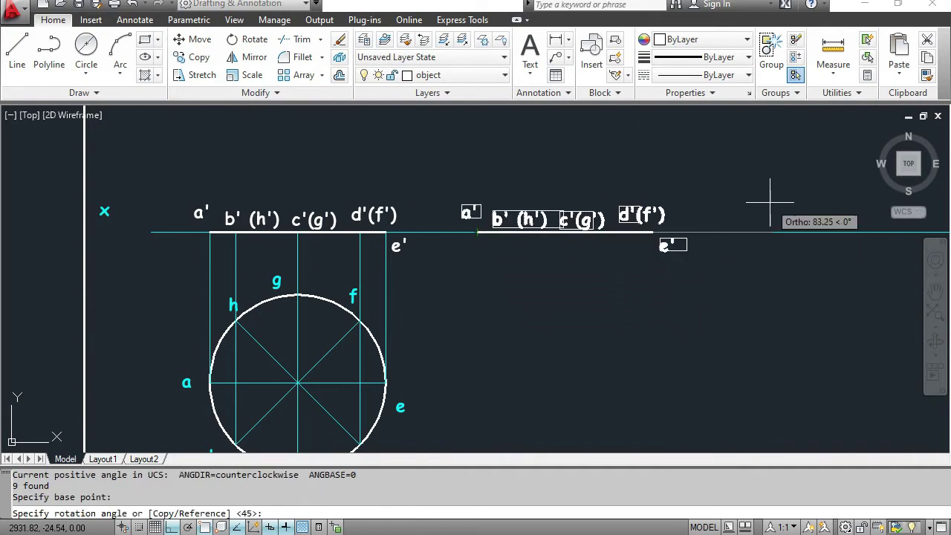
key("F8")
type("45")
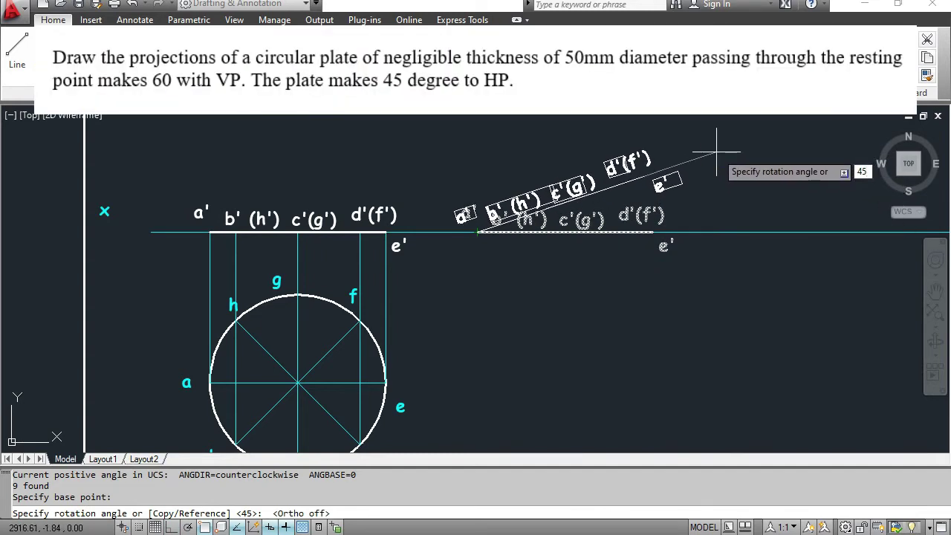
key("Return")
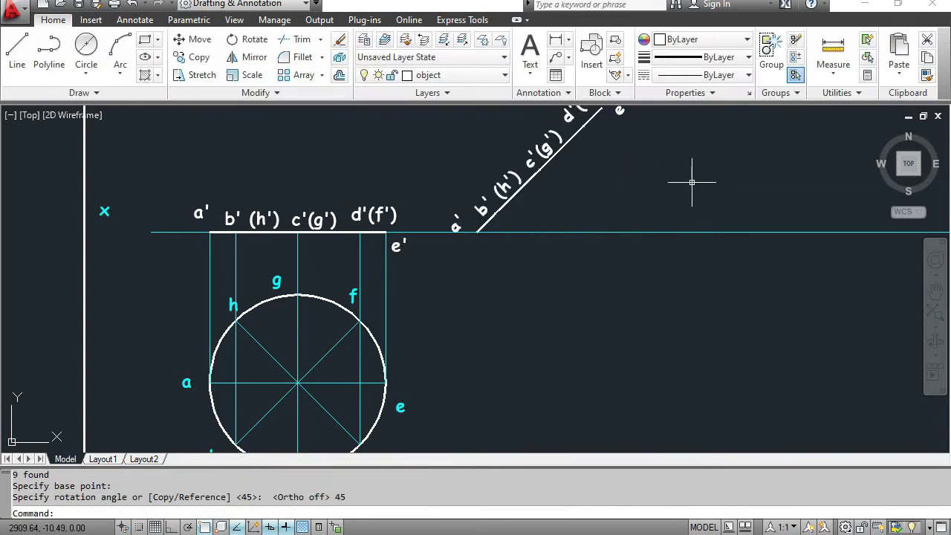
middle_click_drag(690, 181, 671, 284)
scroll(675, 282, "down", 3)
scroll(671, 231, "up", 1)
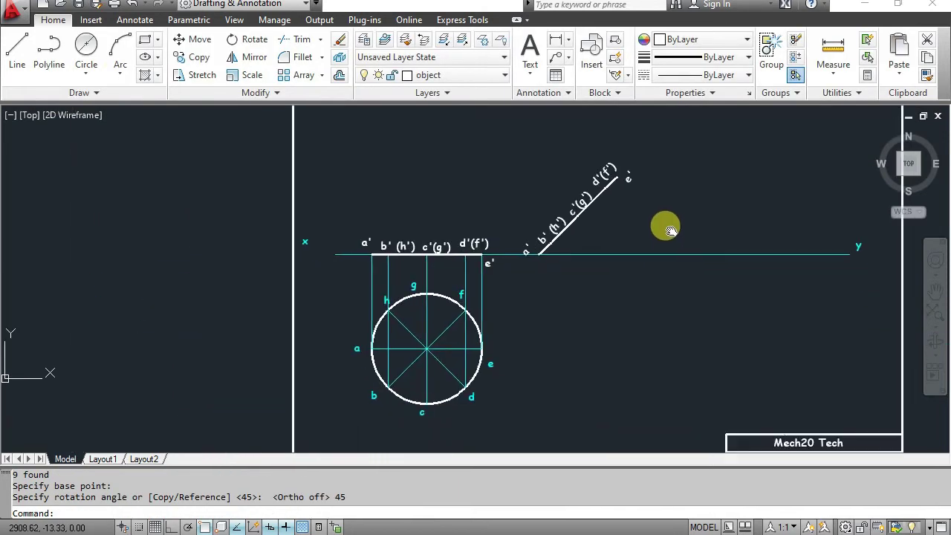
left_click(435, 75)
On the projection layer, drop vertical projectors from a' and b' below the XY line.
left_click(440, 164)
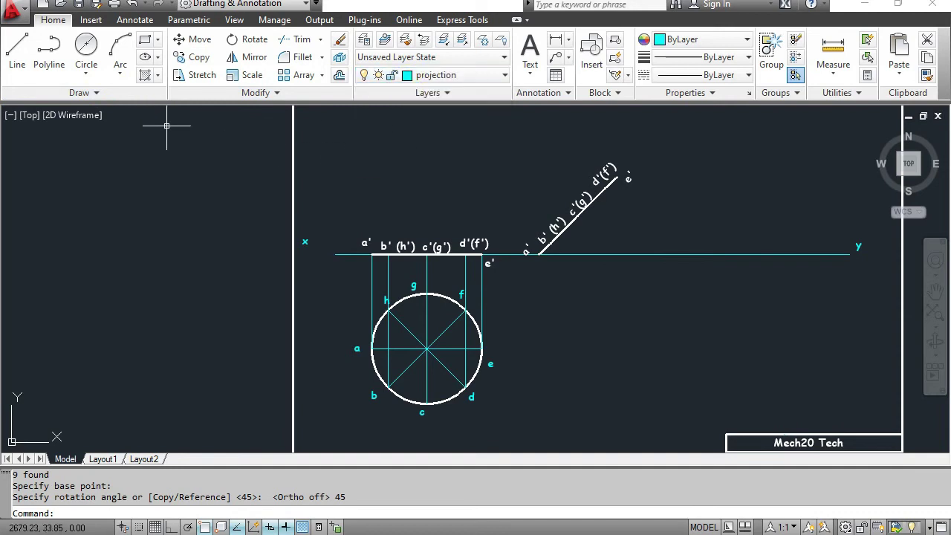
left_click(18, 50)
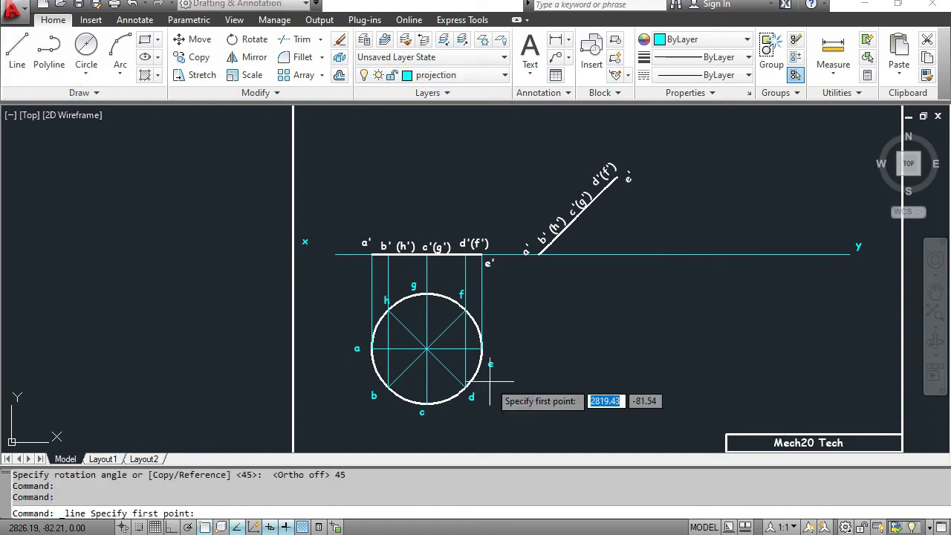
left_click(539, 255)
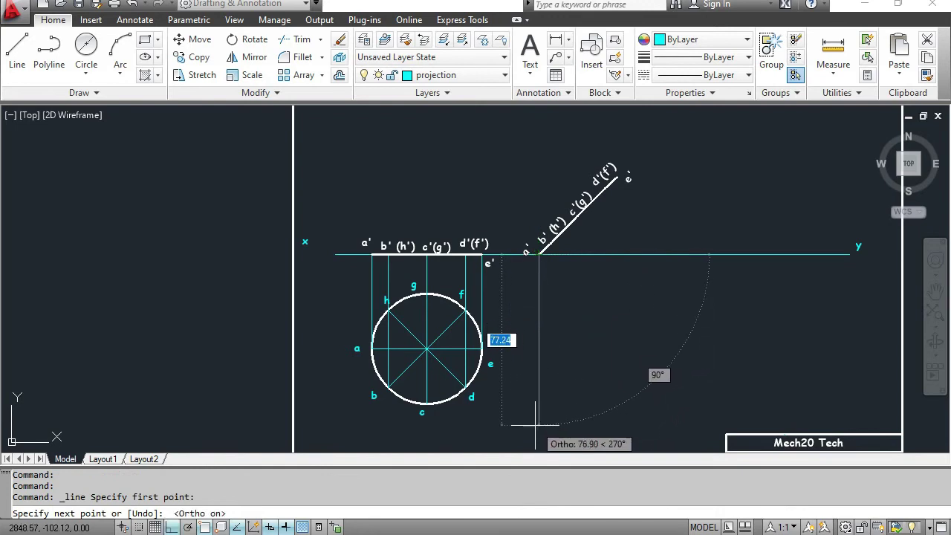
key("F8")
key("Escape")
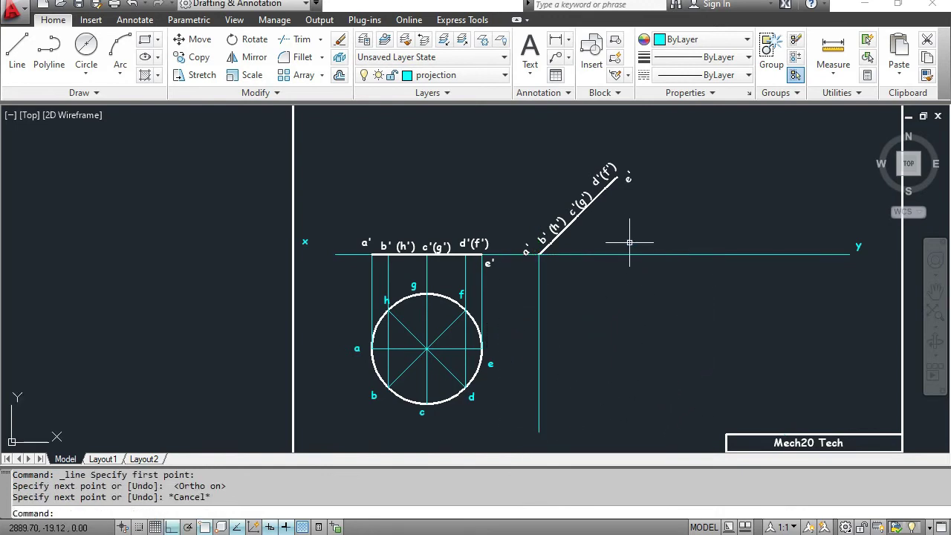
key("Return")
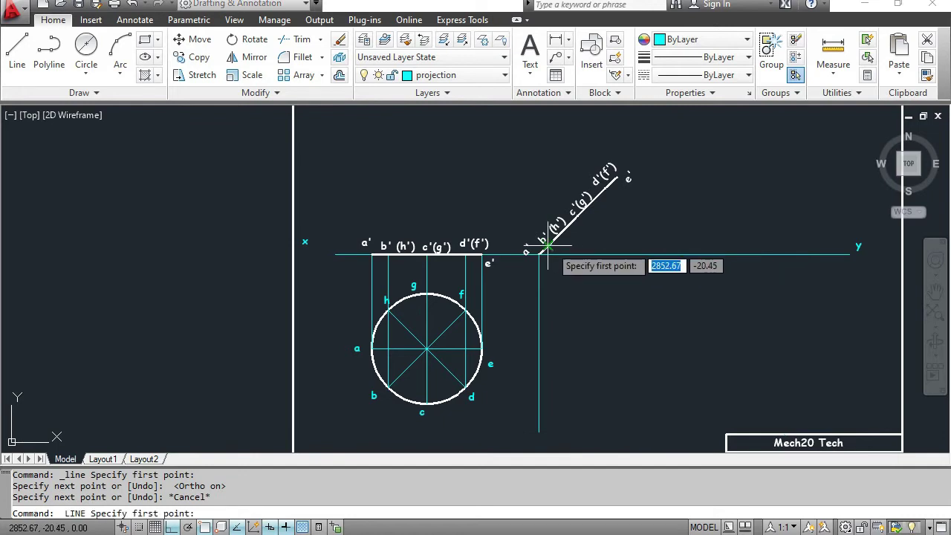
scroll(546, 242, "up", 3)
scroll(528, 239, "up", 3)
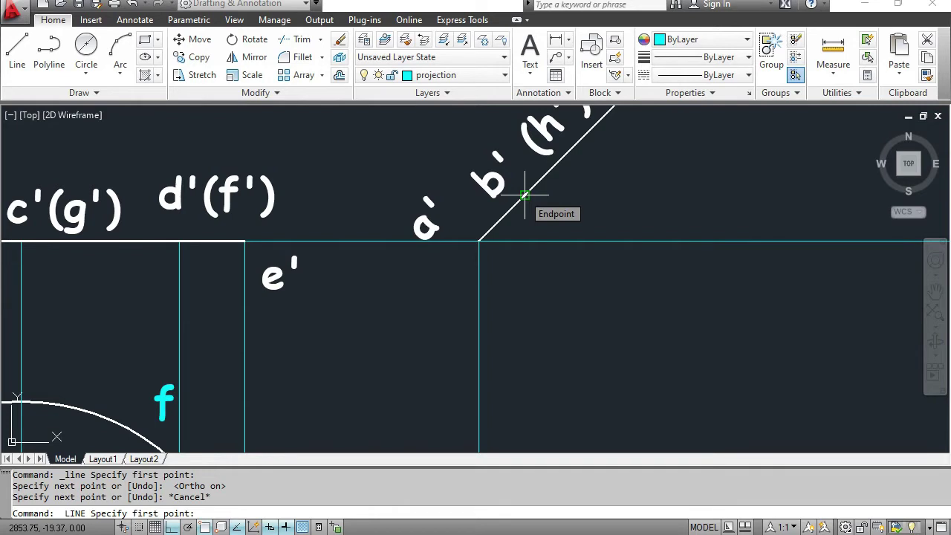
left_click(525, 195)
scroll(526, 137, "down", 5)
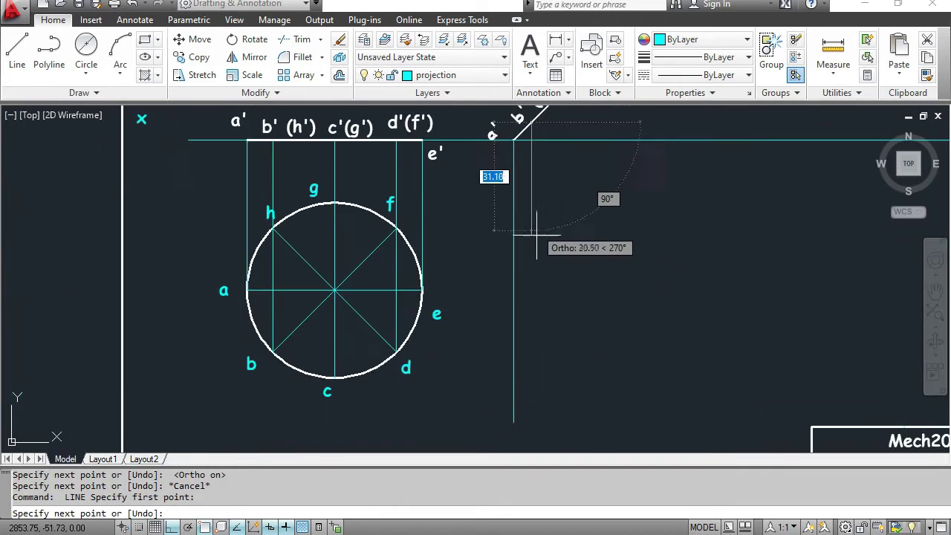
left_click(532, 423)
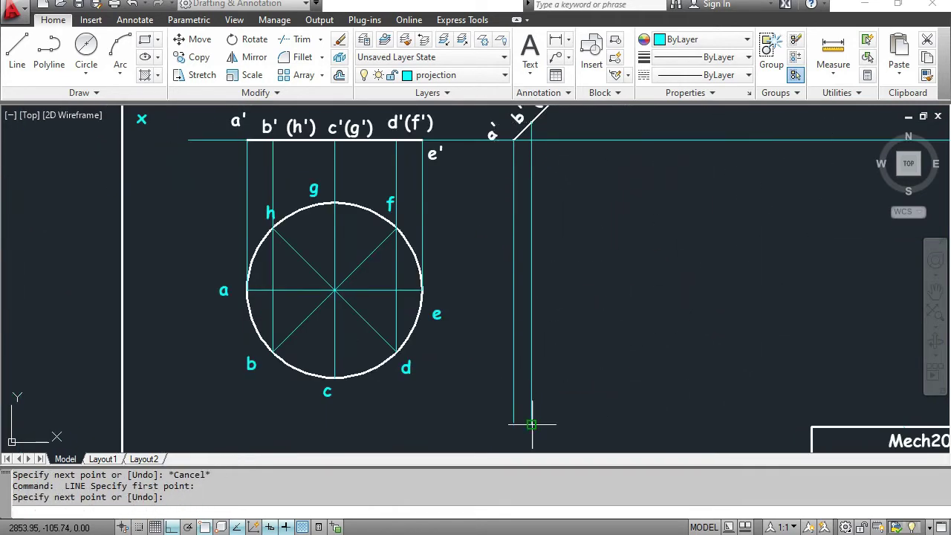
key("Escape")
Drop vertical projectors from c'(g') and d'(f') down past the circle.
middle_click_drag(662, 244, 552, 350)
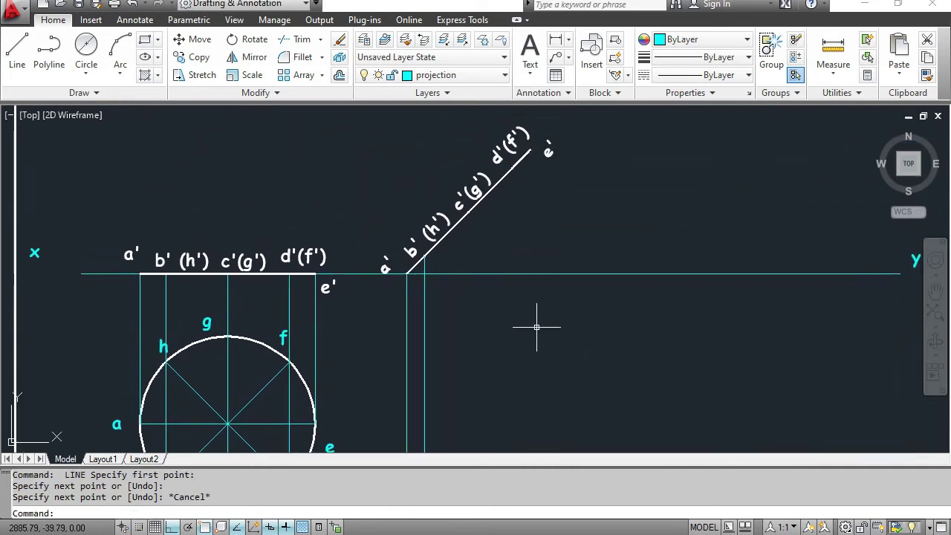
key("space")
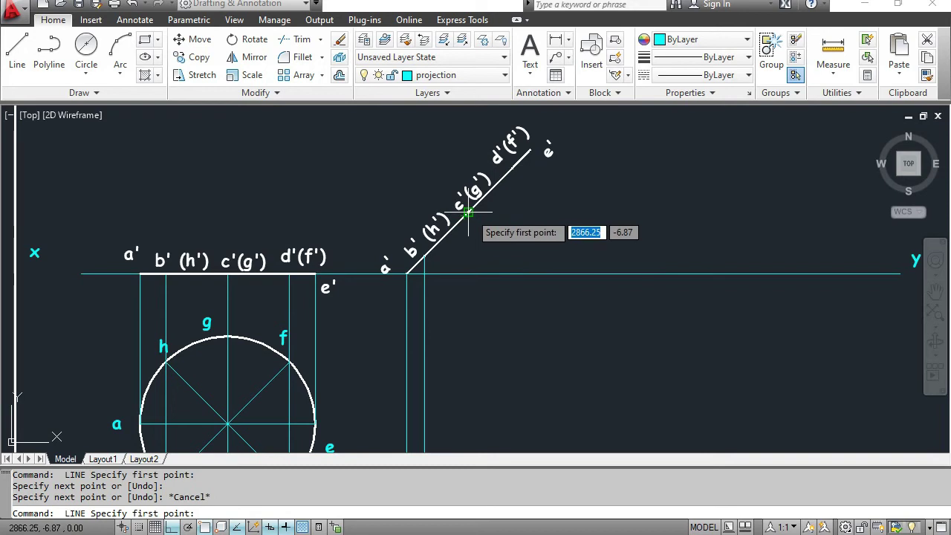
left_click(468, 213)
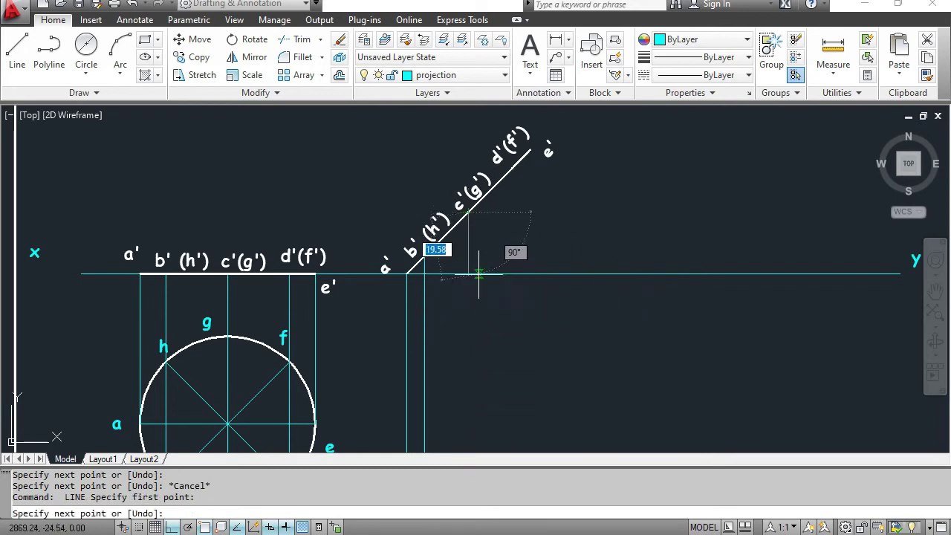
middle_click_drag(456, 298, 457, 141)
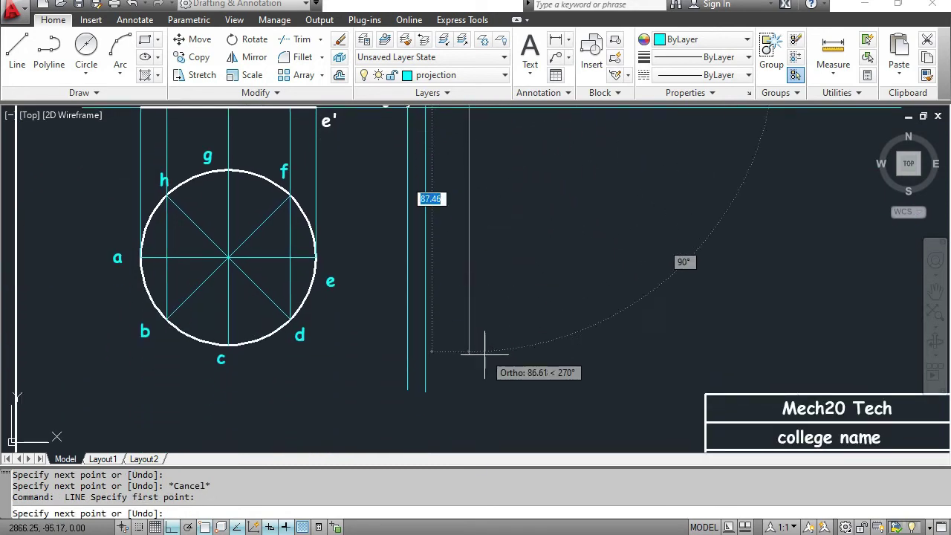
left_click(471, 400)
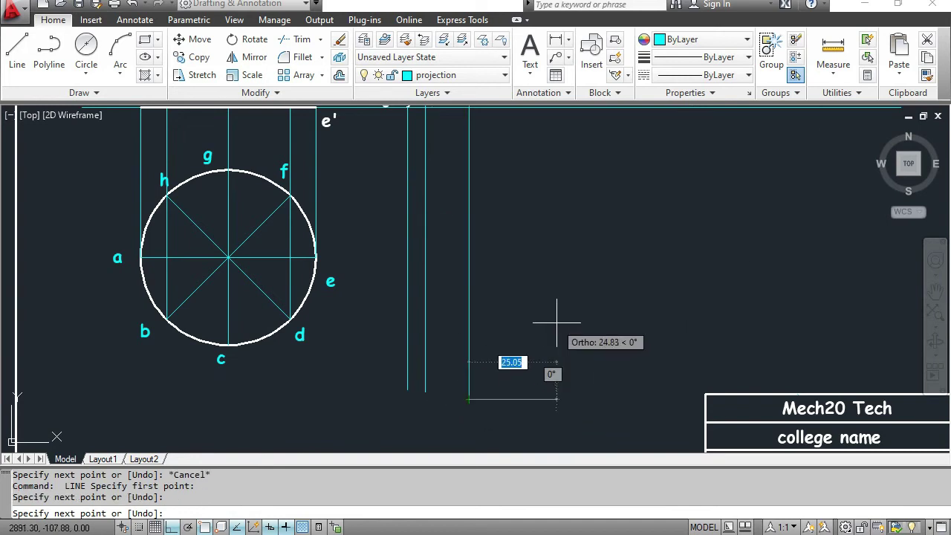
key("Escape")
middle_click_drag(552, 255, 512, 510)
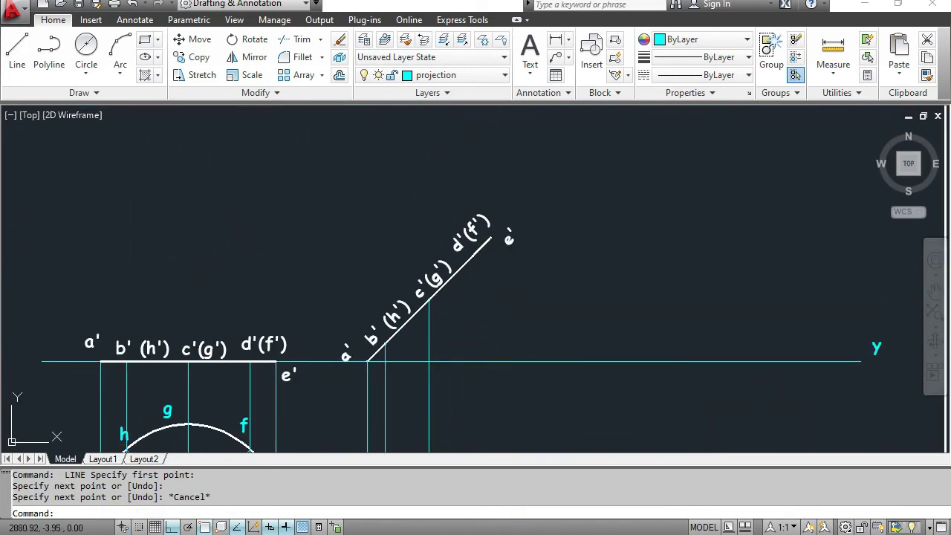
key("Return")
left_click(472, 255)
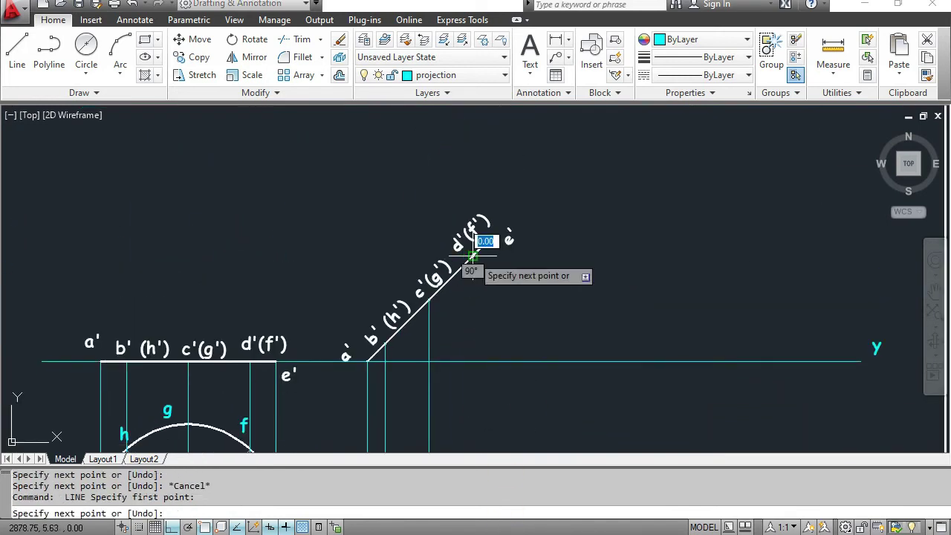
middle_click_drag(471, 395, 456, 159)
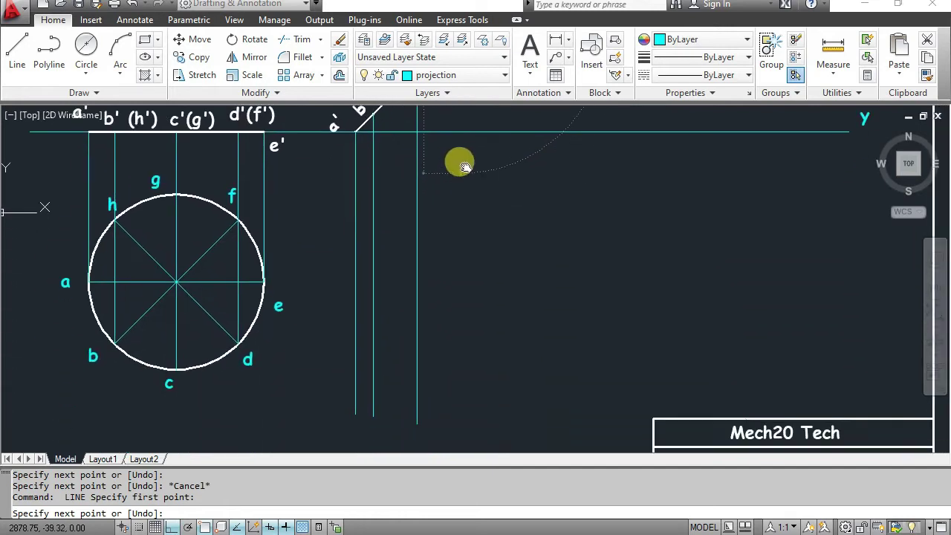
left_click(462, 408)
key("Escape")
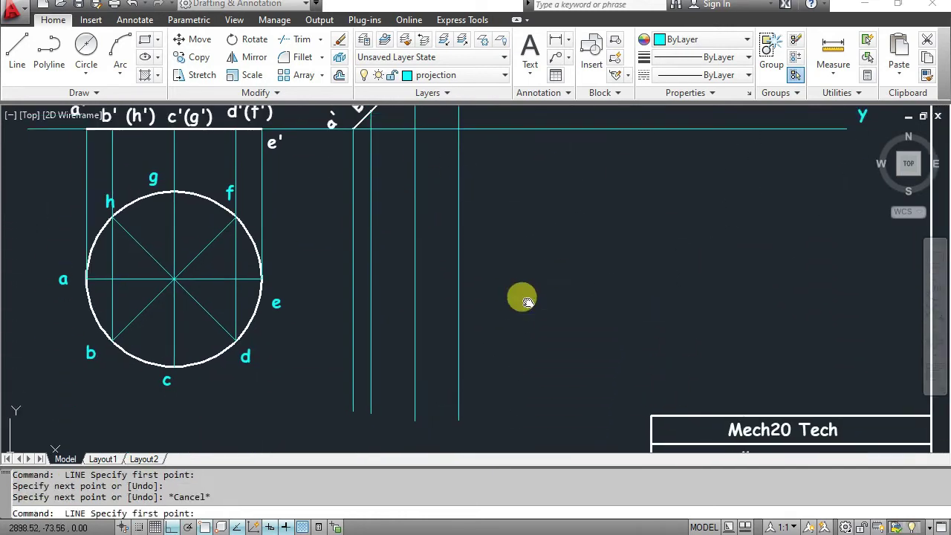
Drop the last vertical projector from e' and recentre the view.
middle_click_drag(520, 297, 479, 443)
left_click(437, 138)
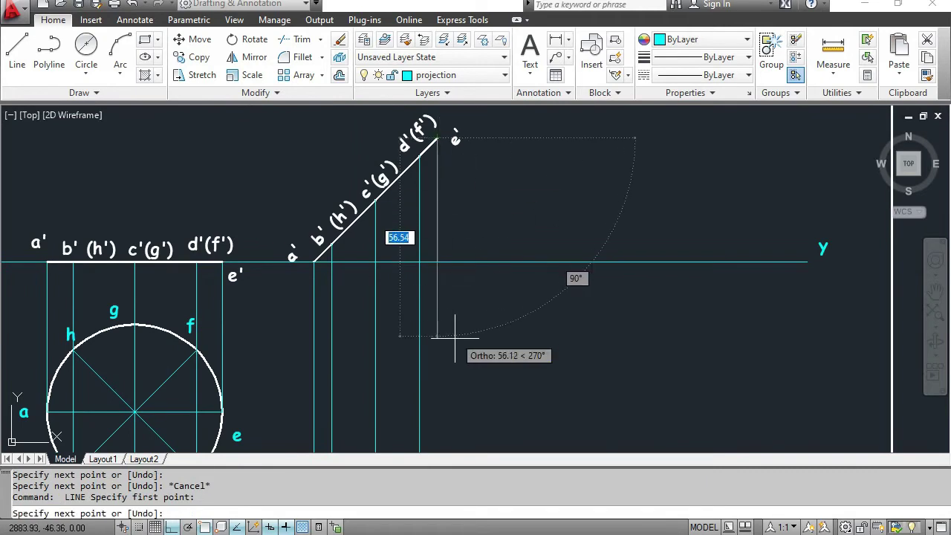
middle_click_drag(445, 329, 446, 102)
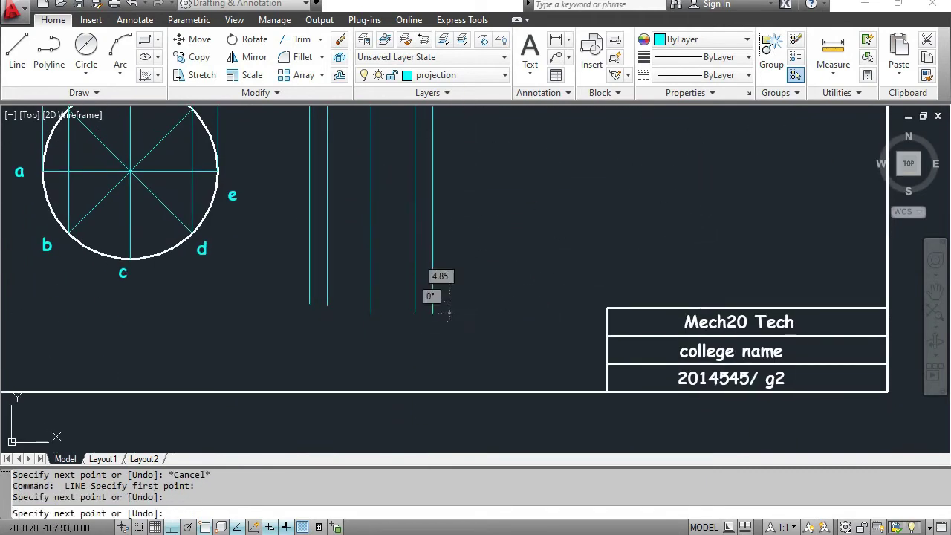
key("Escape")
middle_click_drag(472, 216, 558, 388)
scroll(558, 388, "down", 2)
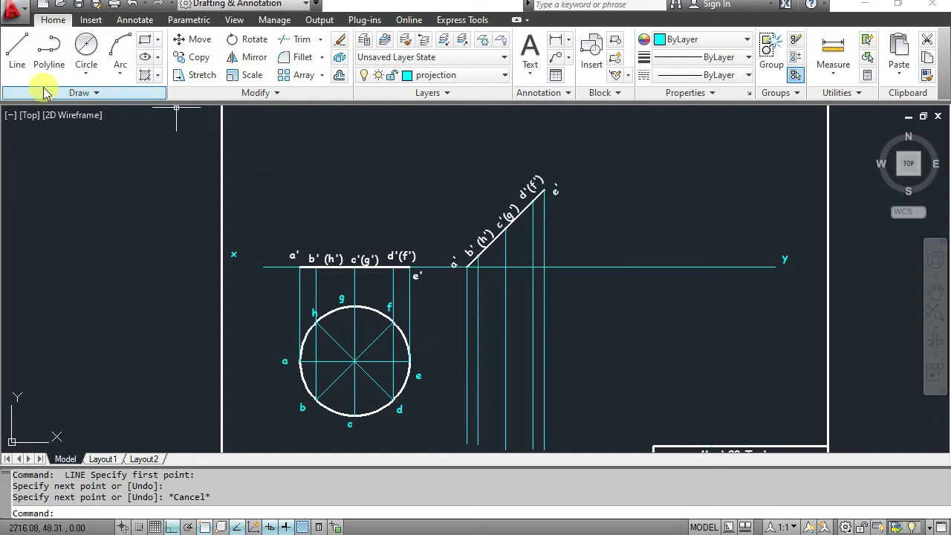
Draw a horizontal projector to the first vertical projector and label the intersection 'a'.
left_click(18, 58)
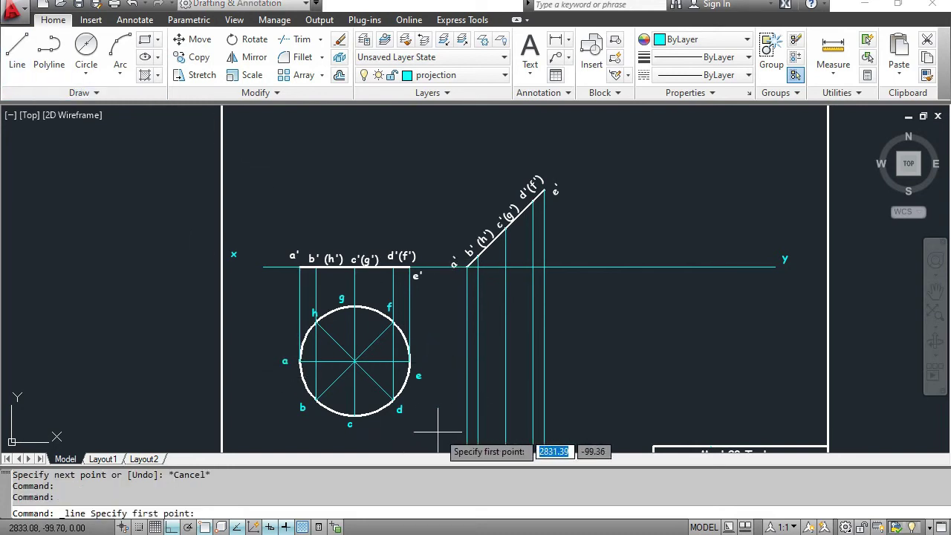
left_click(411, 362)
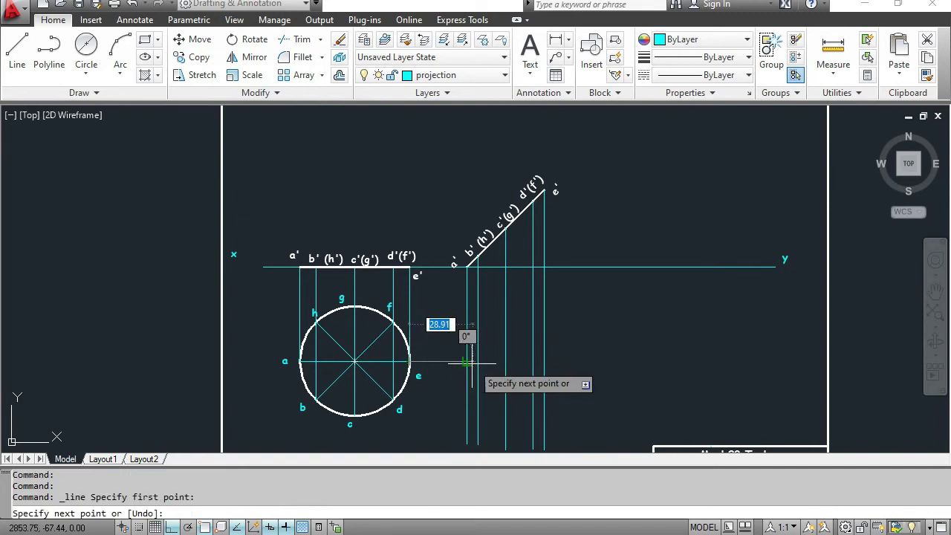
left_click(469, 362)
key("Escape")
left_click(529, 52)
scroll(475, 427, "up", 2)
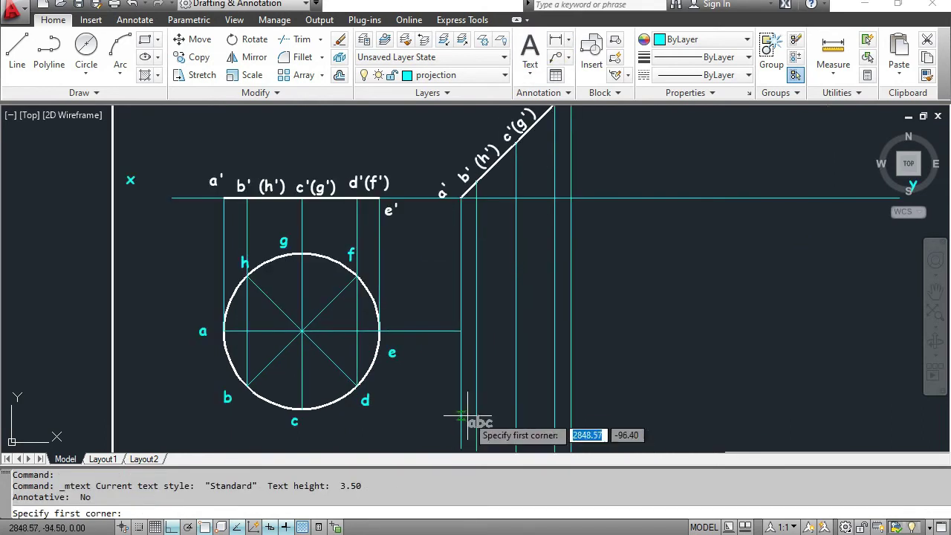
left_click(437, 305)
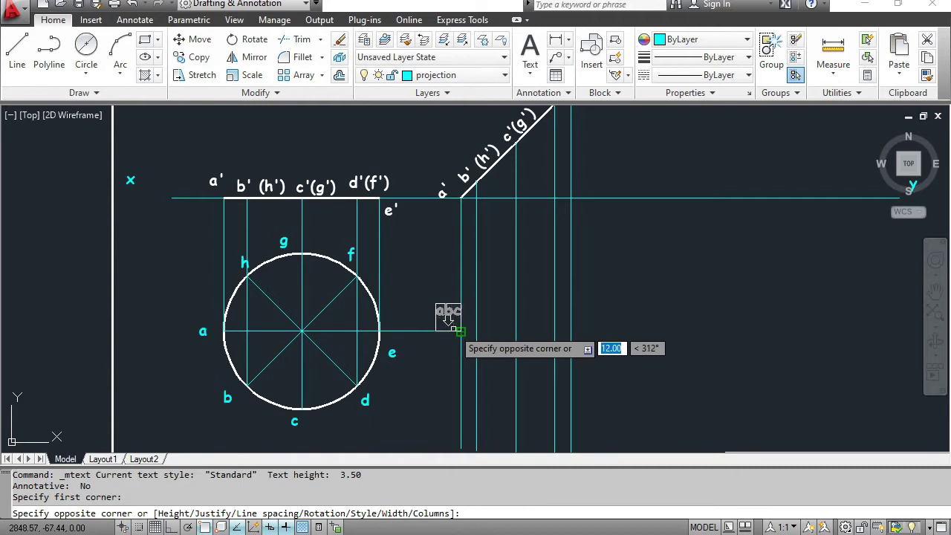
left_click(449, 321)
type("a")
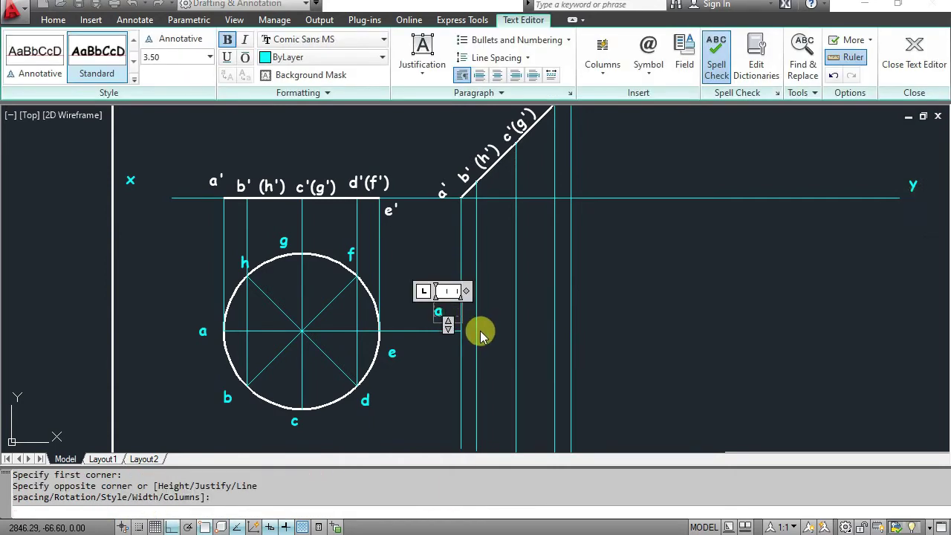
left_click(456, 379)
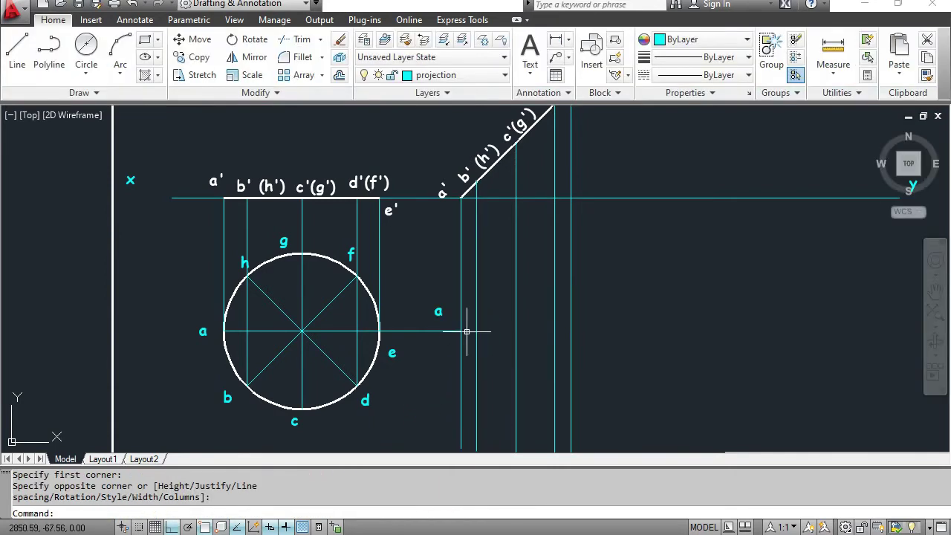
Run a horizontal projector from b to the next vertical projector, replacing the misplaced first attempt.
key("l")
key("Return")
left_click(248, 386)
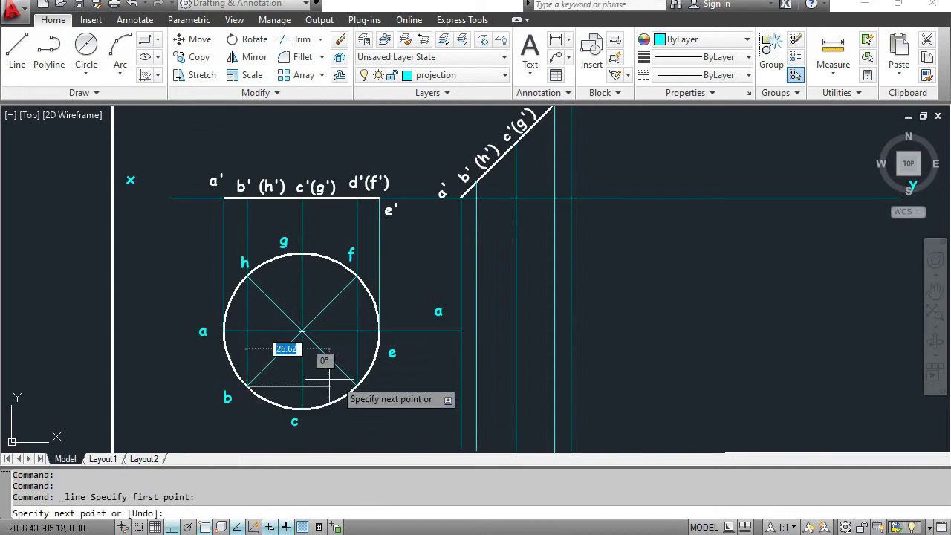
left_click(460, 386)
key("Escape")
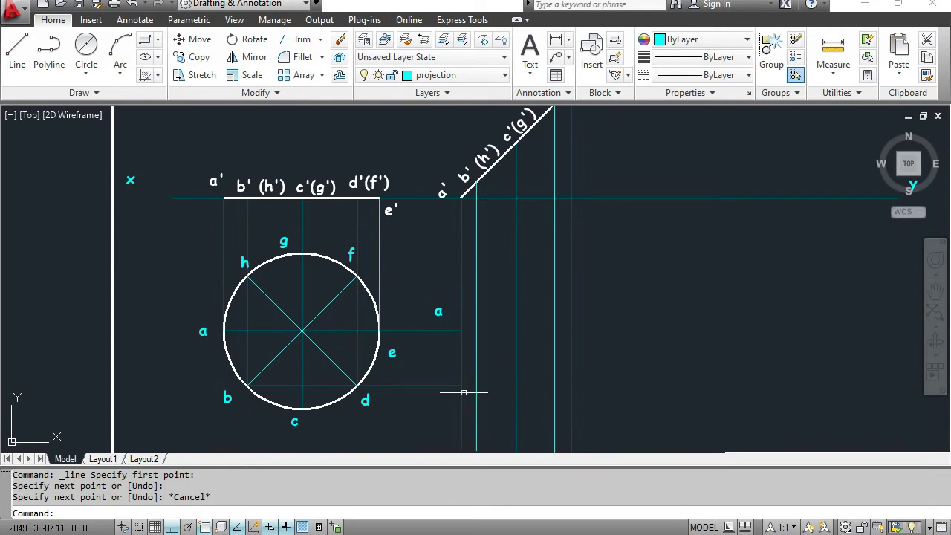
left_click(428, 386)
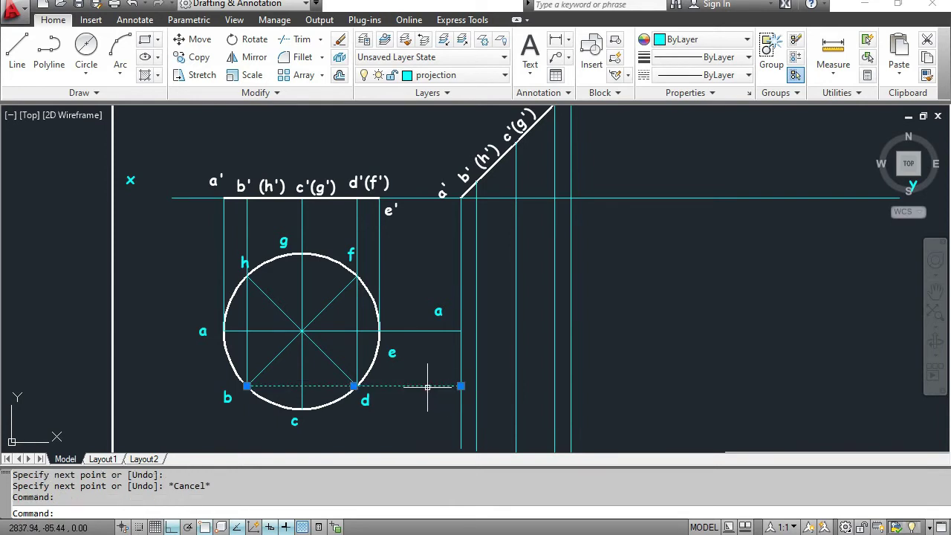
left_click(21, 56)
left_click(246, 386)
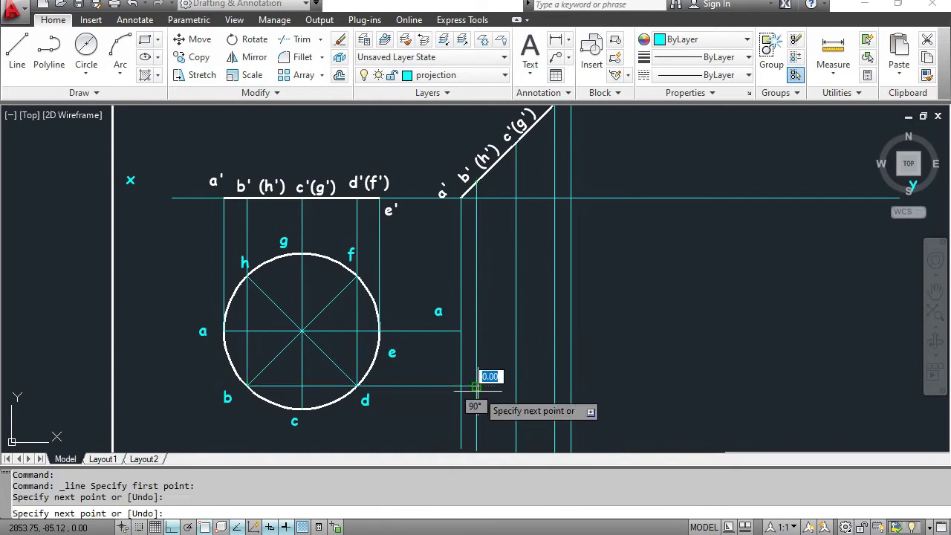
key("Escape")
Place the 'b' label at the b projector intersection.
left_click(529, 46)
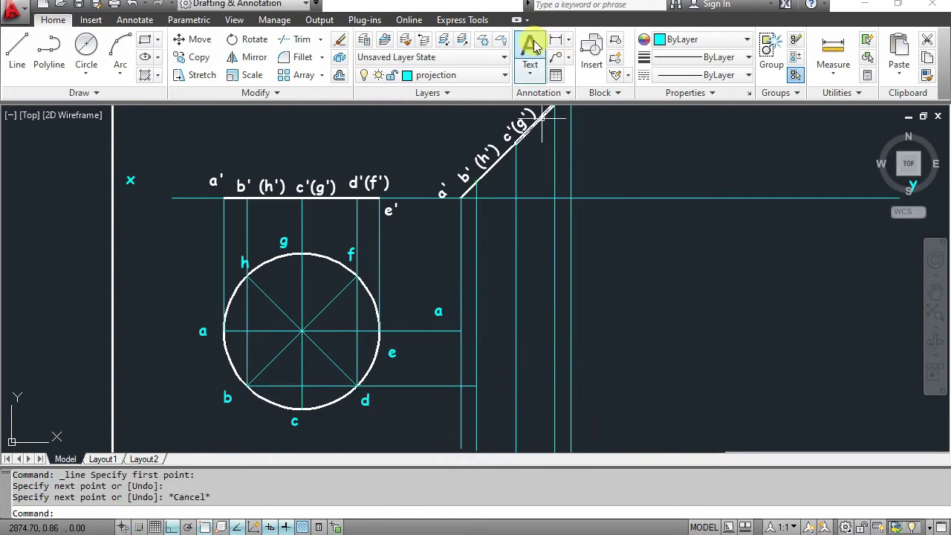
scroll(483, 420, "up", 3)
scroll(442, 364, "up", 1)
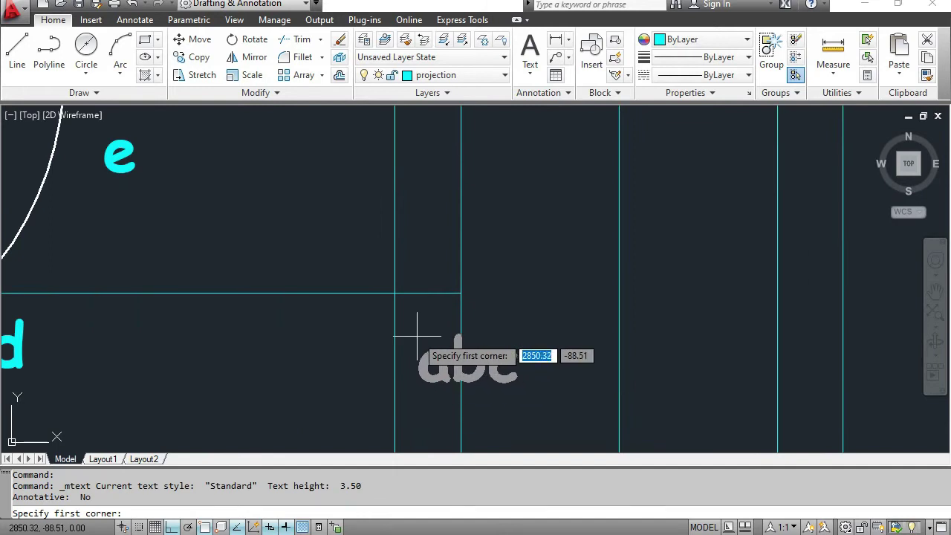
left_click(422, 338)
left_click(448, 364)
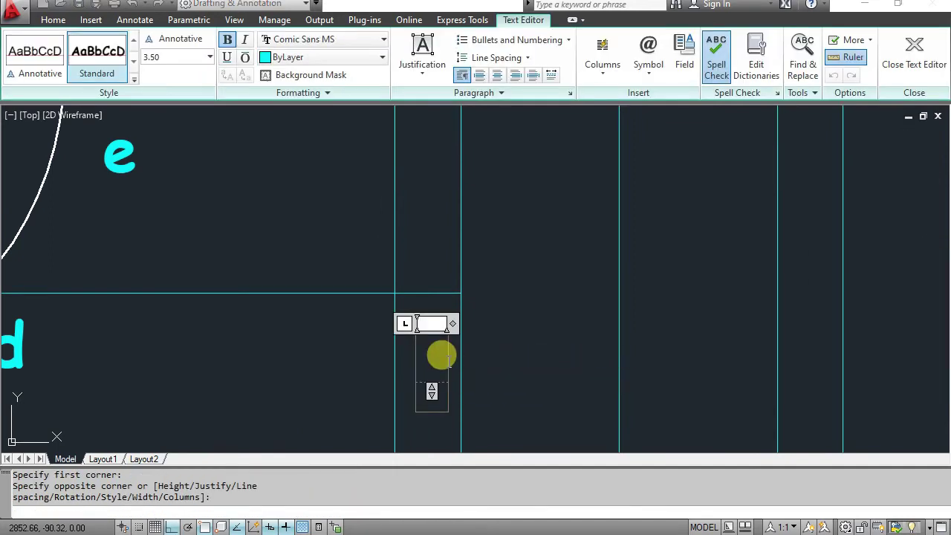
type("b")
left_click(502, 355)
scroll(505, 349, "down", 2)
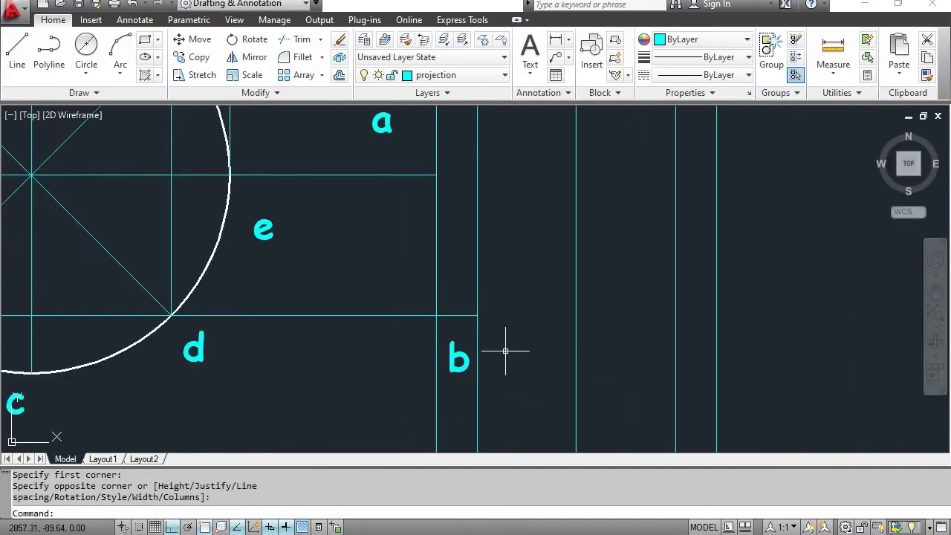
scroll(505, 350, "down", 4)
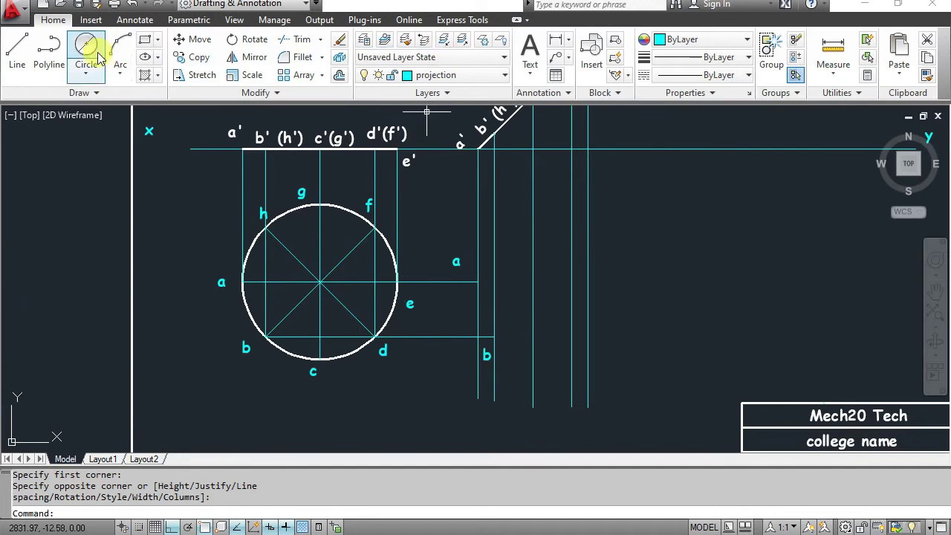
Draw a horizontal projector from point c to the next vertical projector.
left_click(17, 49)
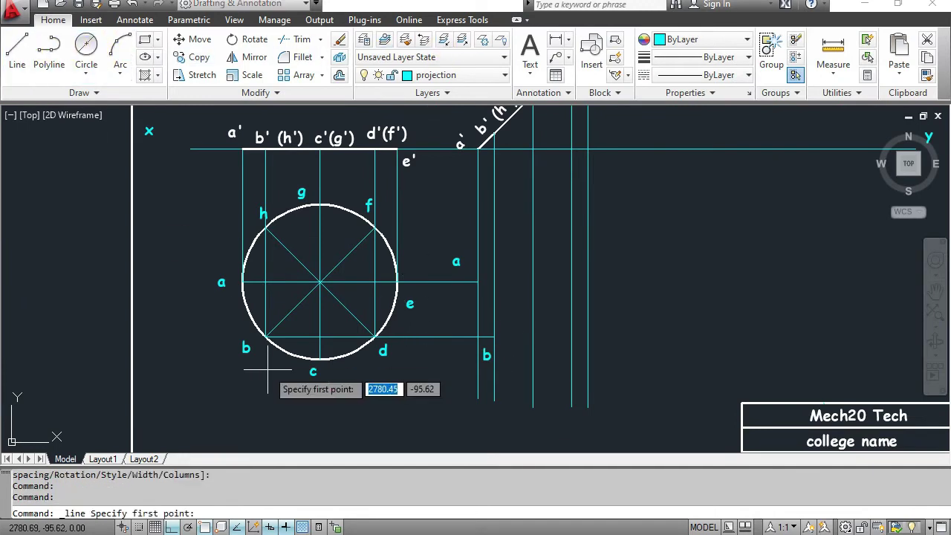
left_click(319, 359)
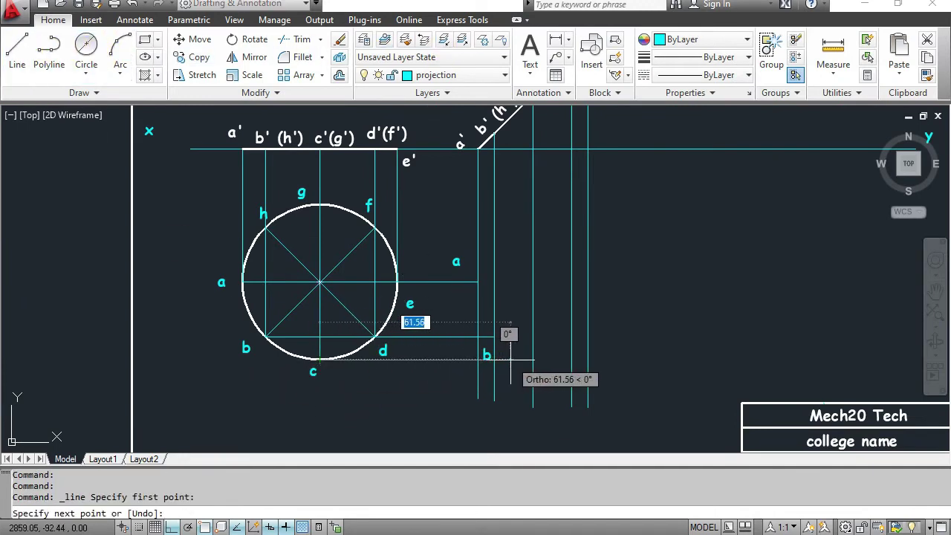
middle_click_drag(530, 186, 533, 312)
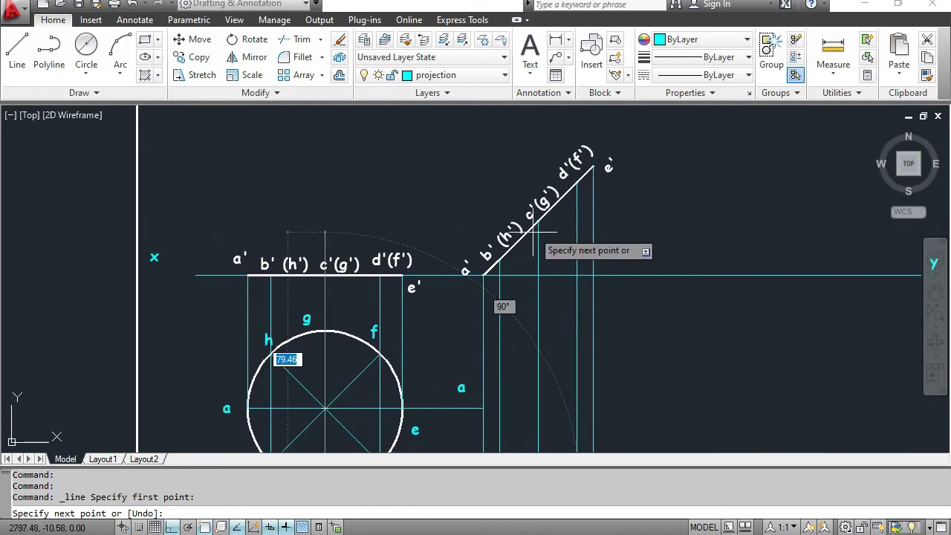
middle_click_drag(527, 372, 526, 281)
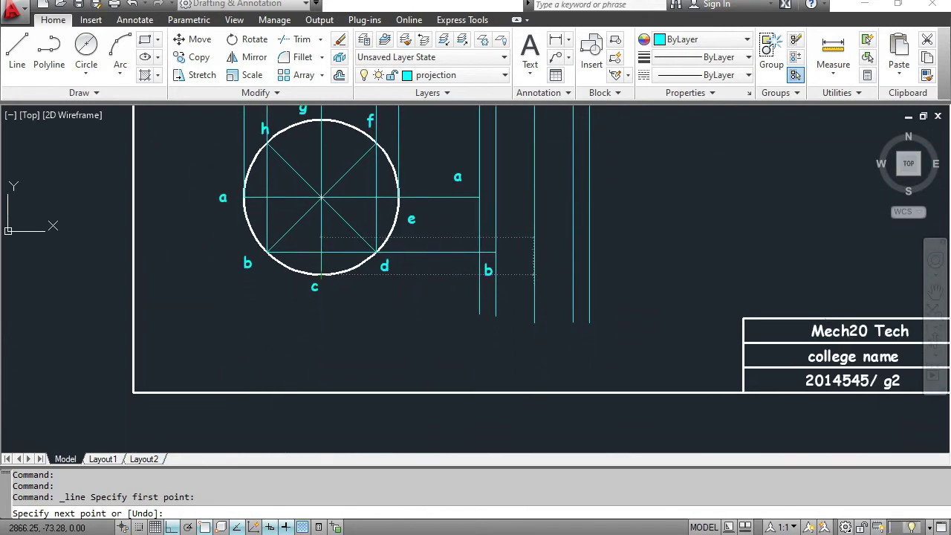
left_click(532, 275)
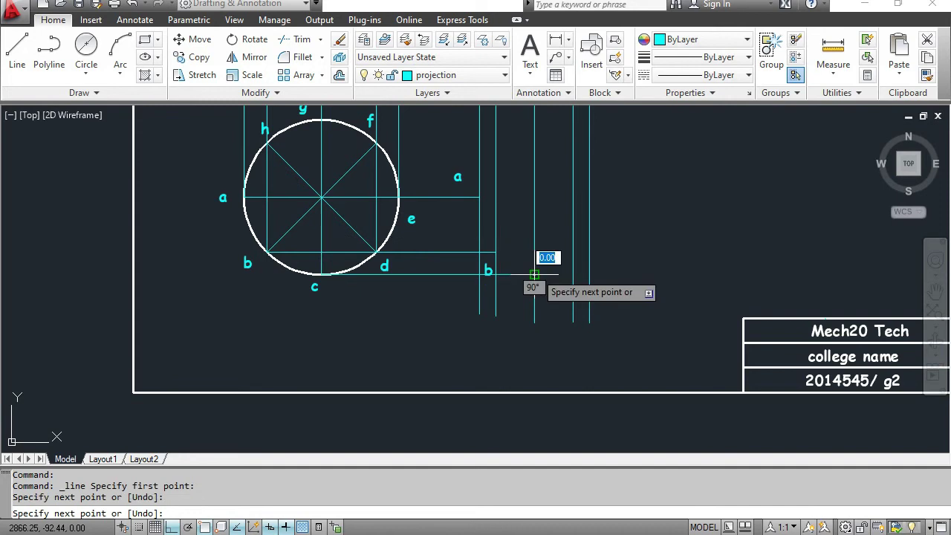
key("Escape")
Add the 'e' label where the c projector meets the vertical projector.
left_click(529, 52)
scroll(545, 241, "up", 5)
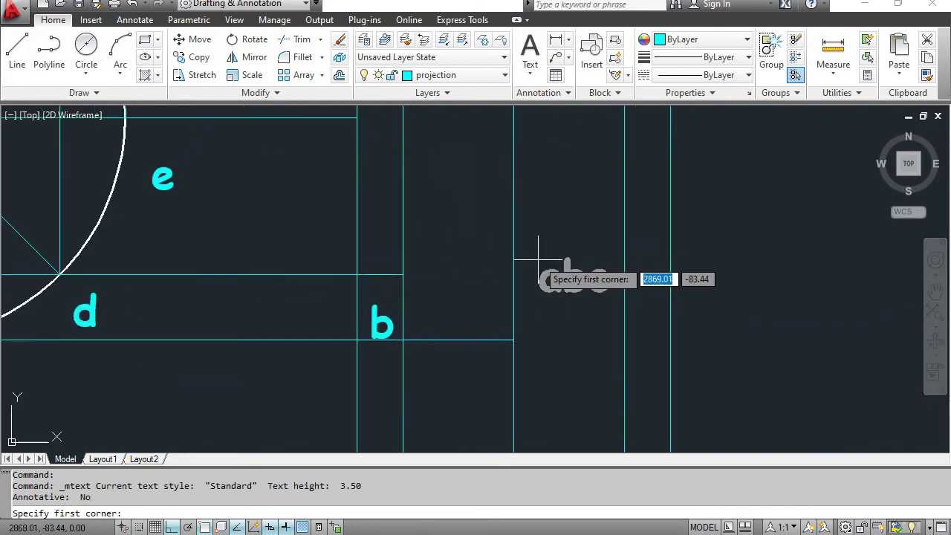
left_click(456, 365)
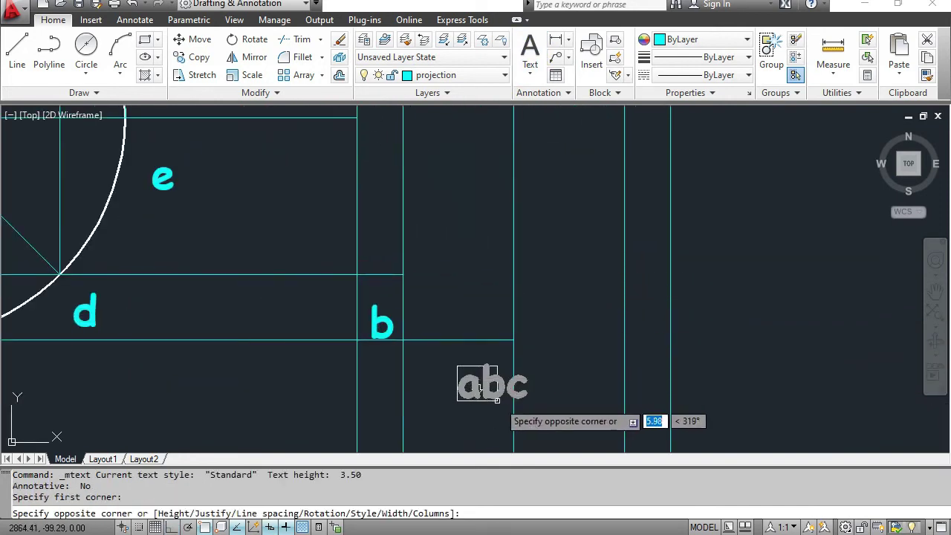
left_click(491, 396)
type("e")
left_click(523, 405)
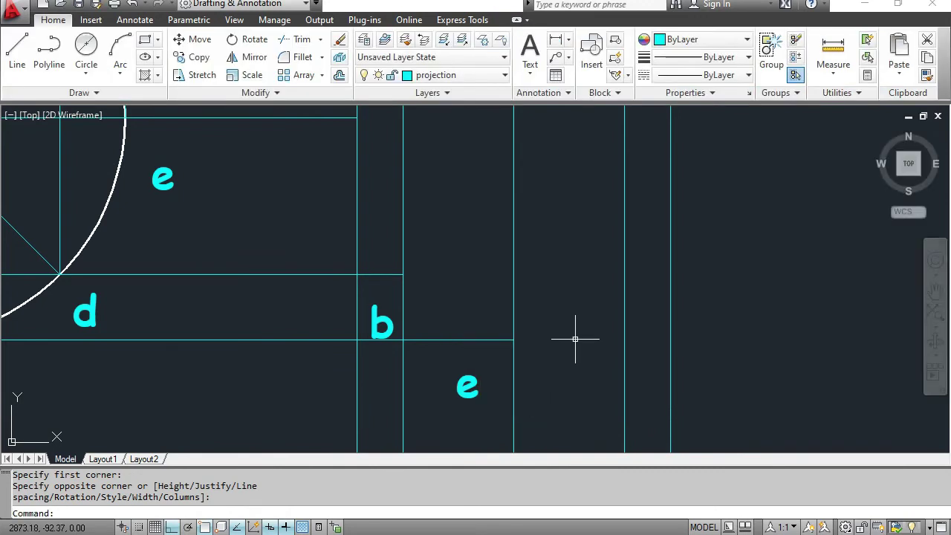
scroll(572, 335, "down", 3)
scroll(577, 333, "down", 2)
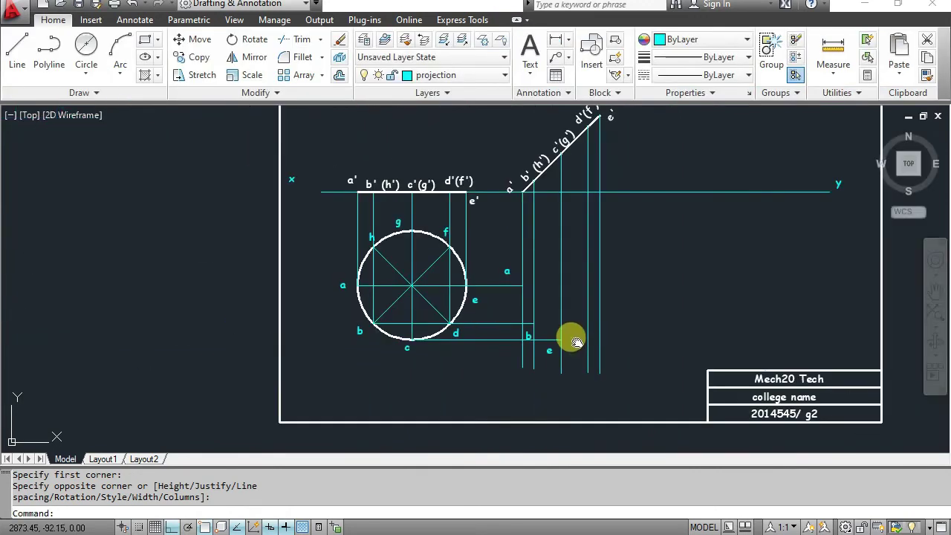
Draw the horizontal projector from point e across to the vertical projector.
left_click(16, 49)
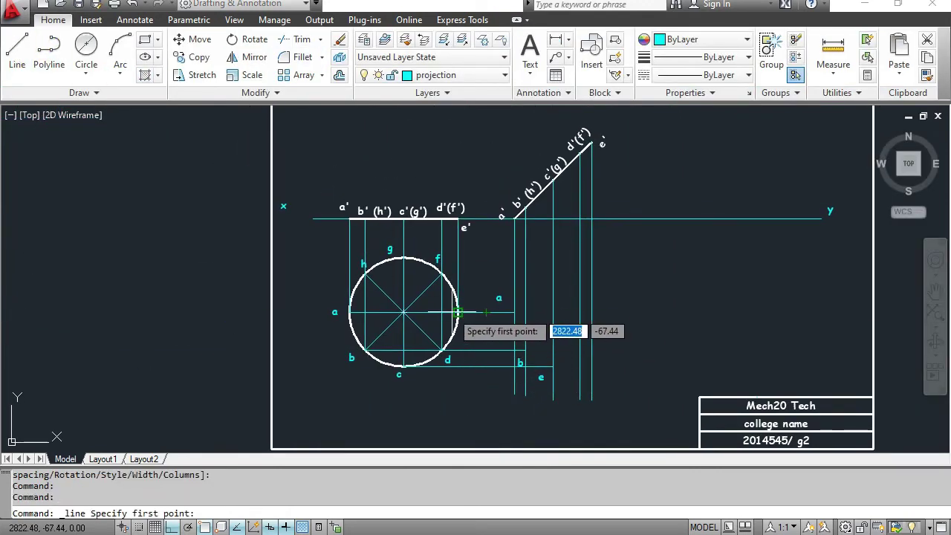
left_click(514, 312)
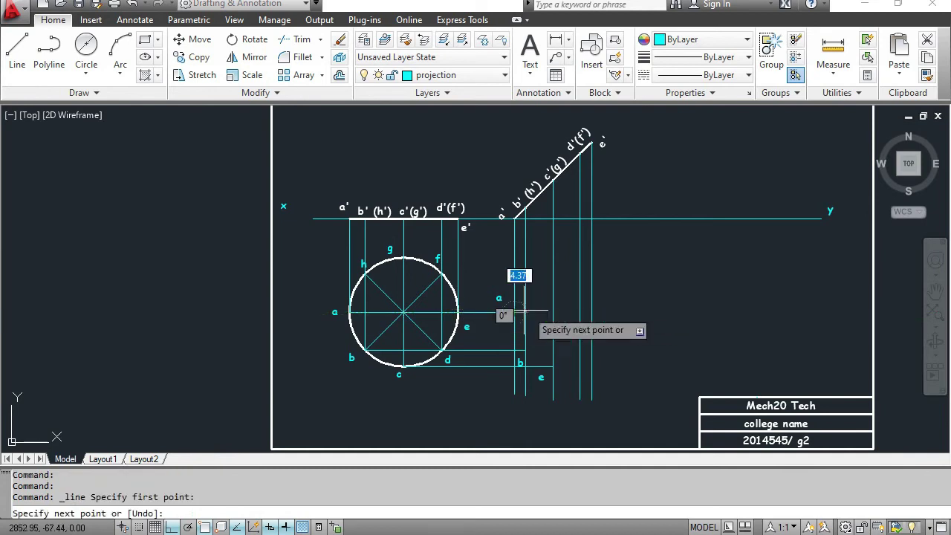
left_click(592, 313)
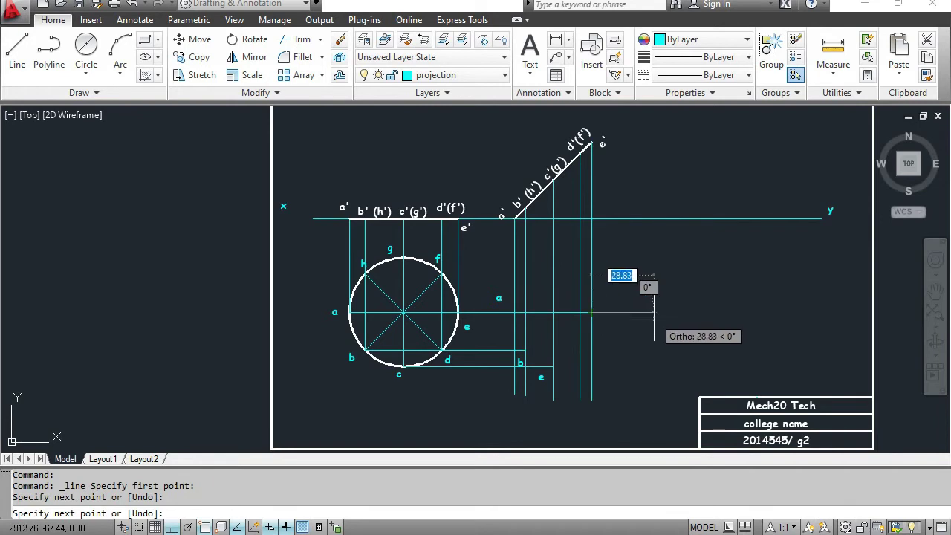
key("Escape")
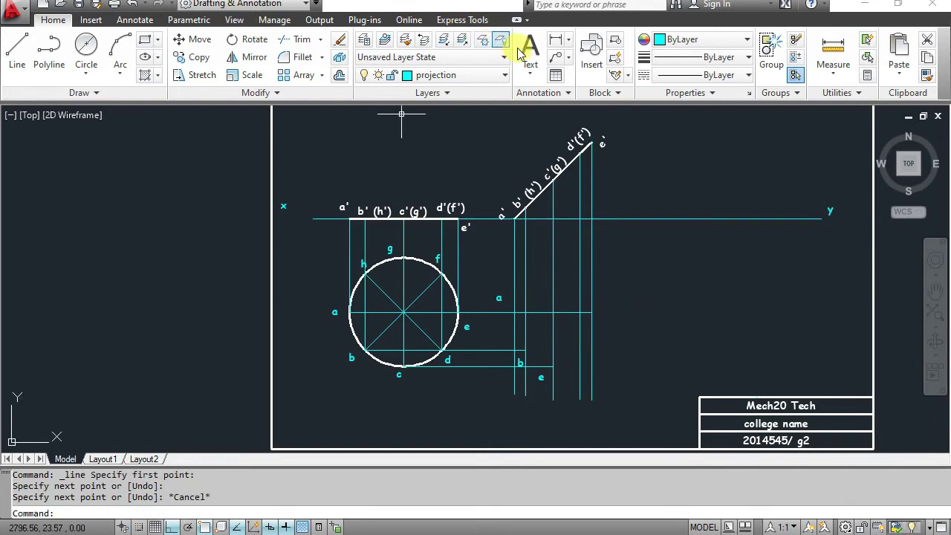
Place the label 'e' at the right end of that projector.
left_click(532, 54)
scroll(609, 327, "up", 3)
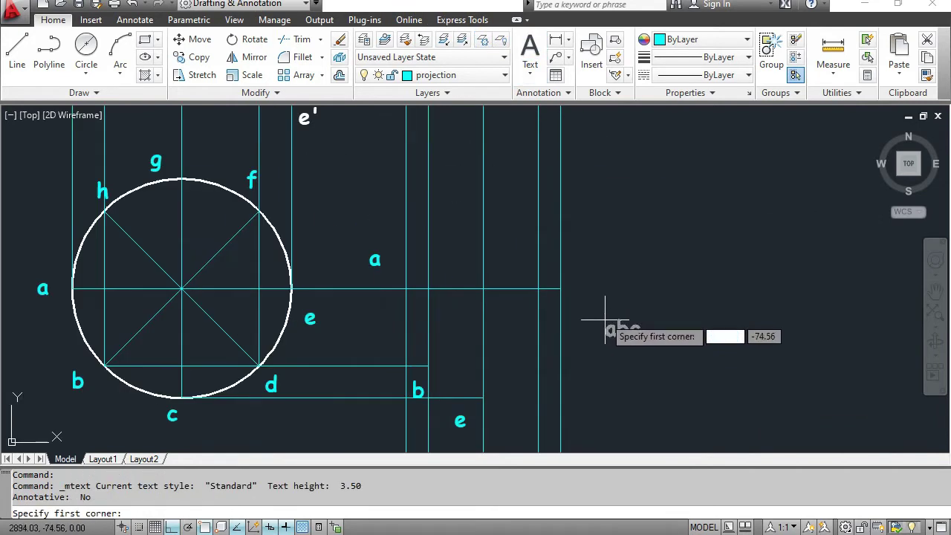
left_click(584, 273)
left_click(610, 313)
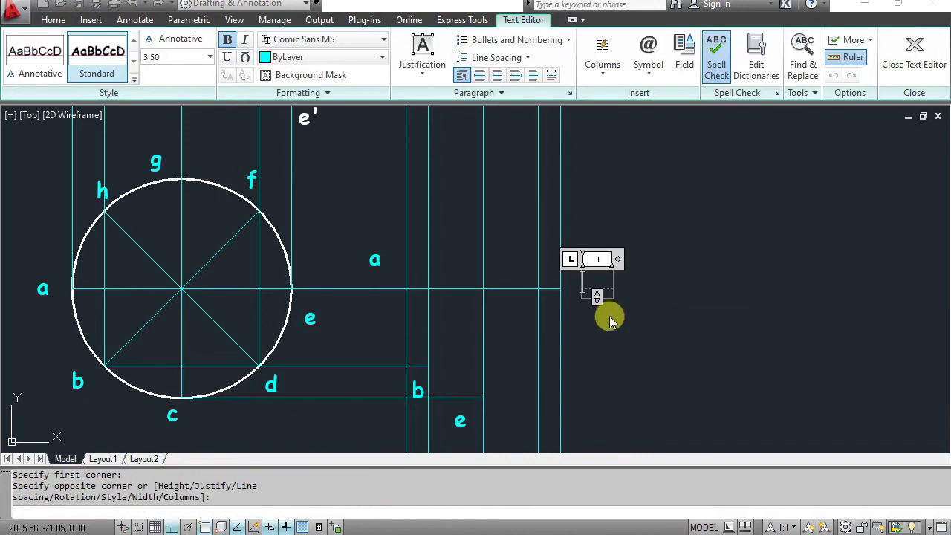
type("e")
left_click(600, 332)
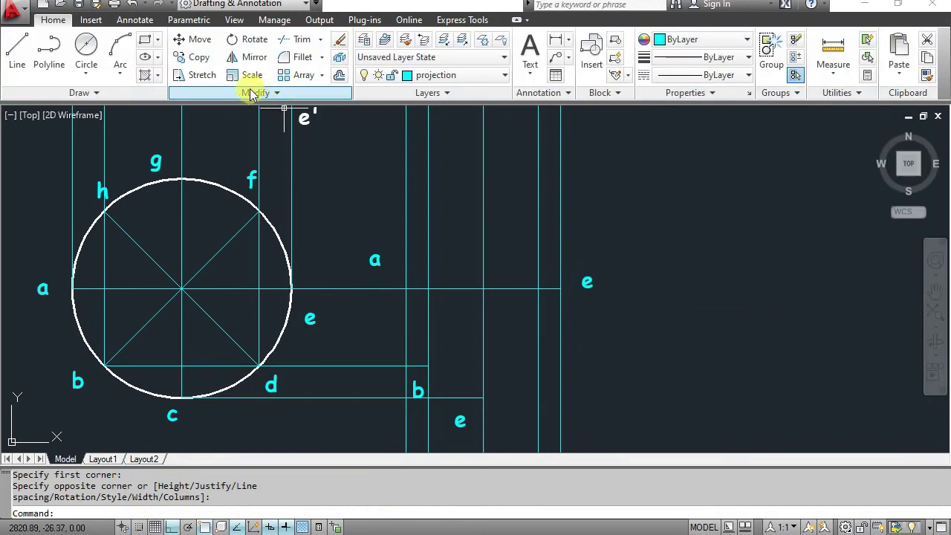
Start a new line at the end of d's projector, heading toward the d'(f') vertical.
left_click(17, 47)
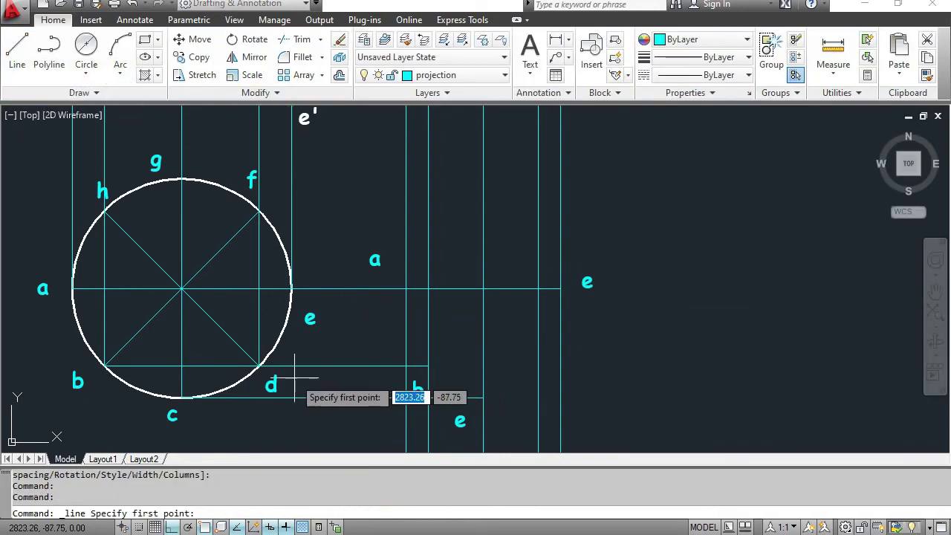
left_click(428, 365)
scroll(474, 366, "down", 4)
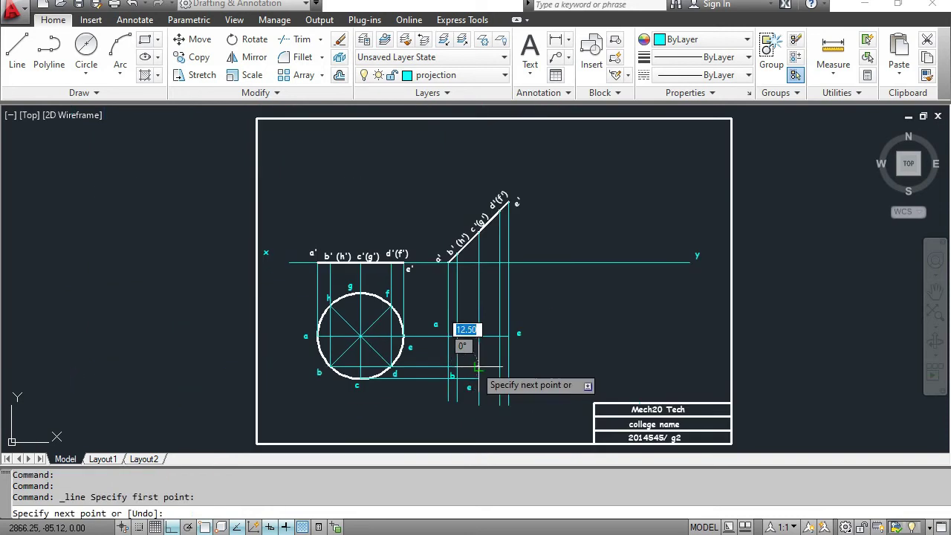
scroll(465, 330, "up", 2)
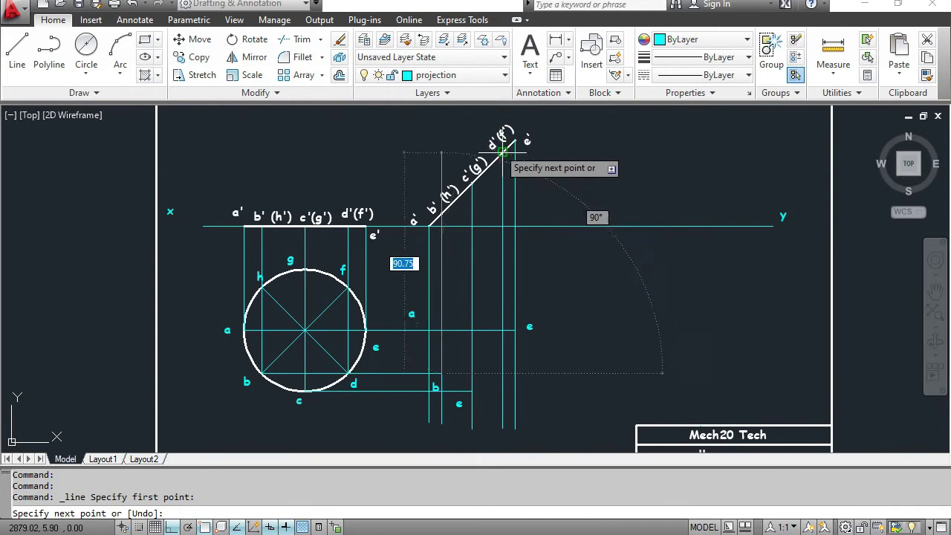
End d's projector on the d'(f') vertical line and label that intersection 'd'.
left_click(502, 374)
key("Escape")
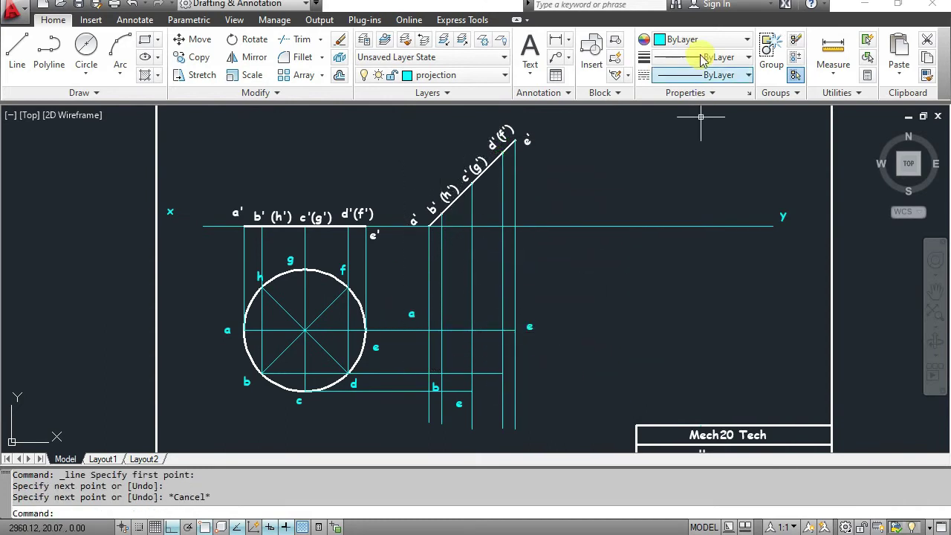
left_click(530, 48)
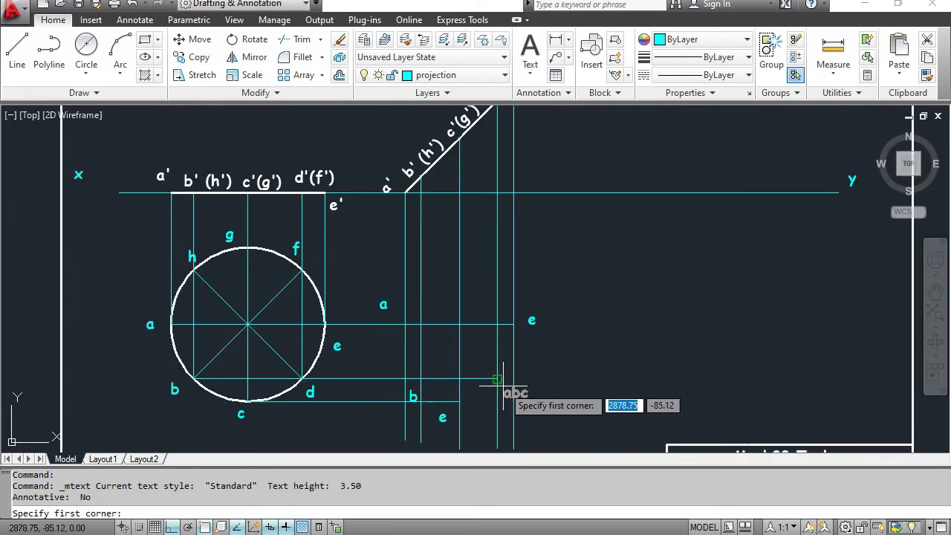
scroll(498, 388, "up", 1)
scroll(500, 392, "up", 1)
scroll(501, 388, "up", 1)
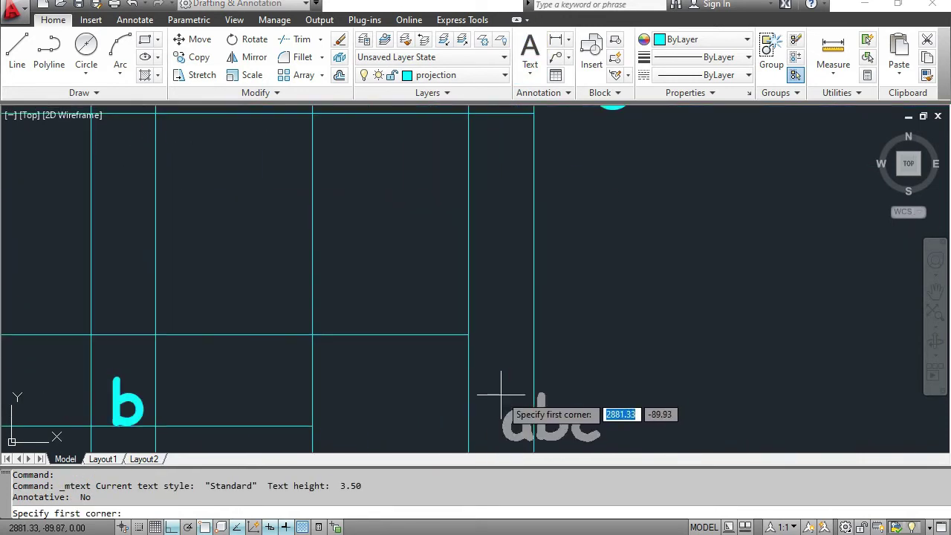
left_click(487, 367)
left_click(503, 397)
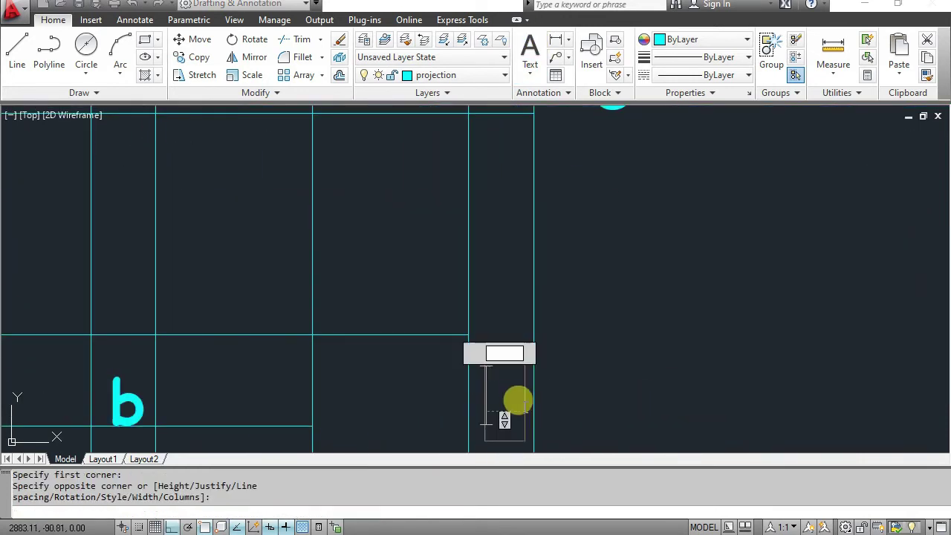
type("d")
left_click(572, 389)
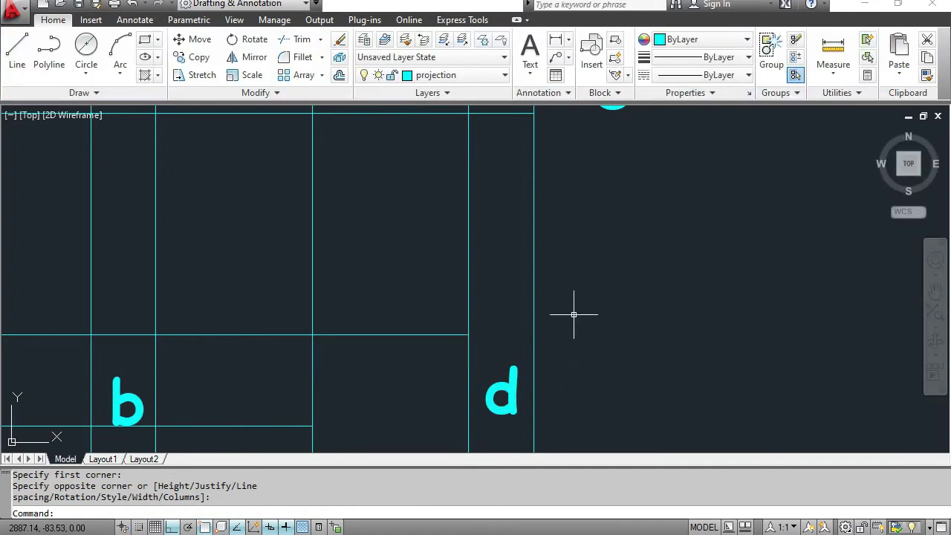
scroll(456, 287, "down", 1)
middle_click_drag(456, 286, 662, 406)
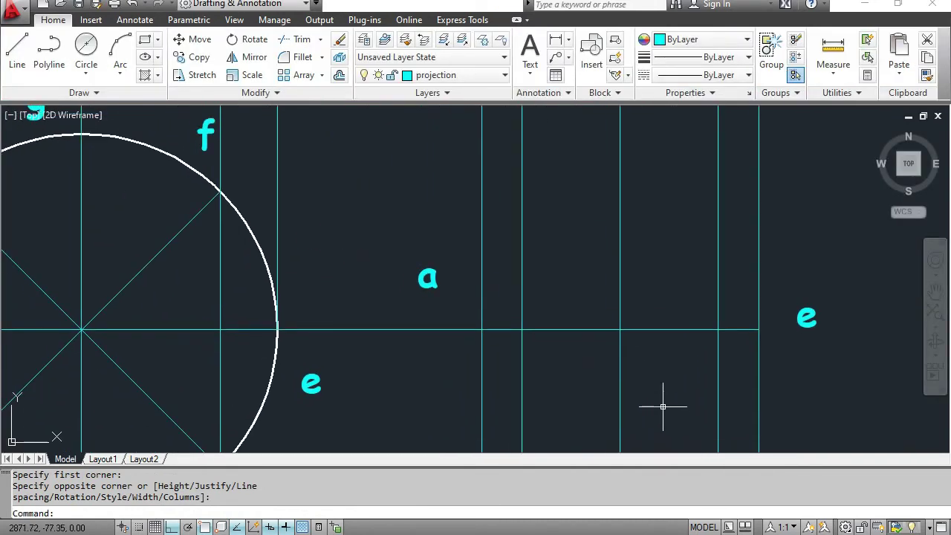
scroll(627, 349, "down", 5)
middle_click_drag(534, 321, 500, 338)
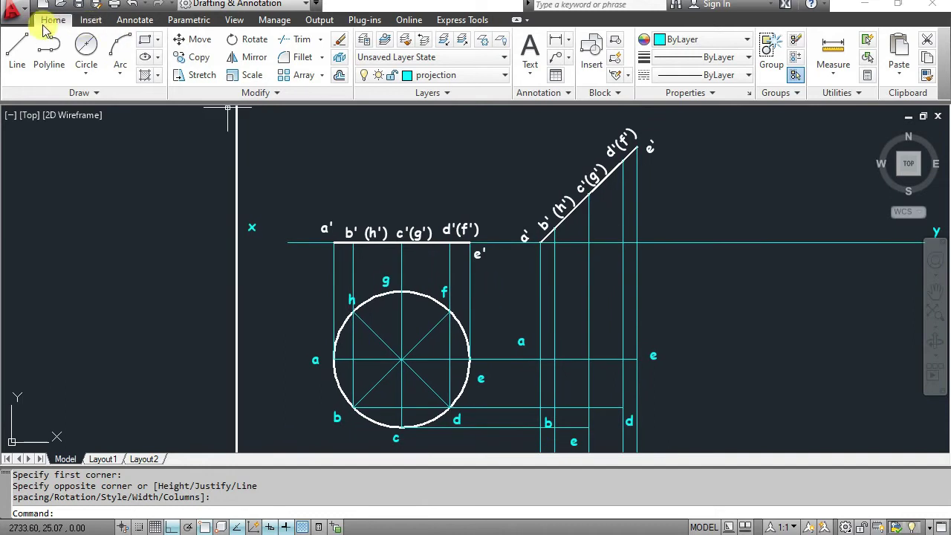
Draw projectors from h to the d'(f') vertical and from g to the c'(g') vertical.
left_click(19, 49)
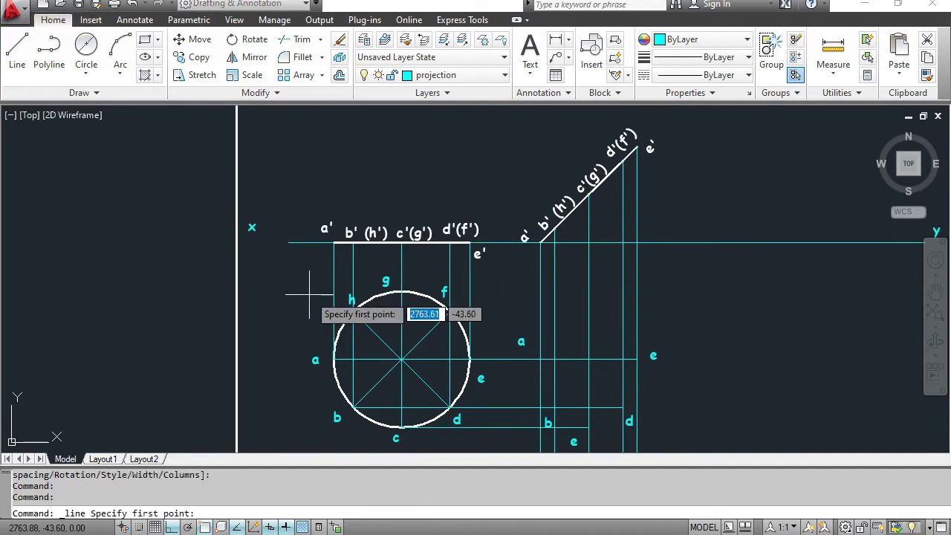
left_click(352, 310)
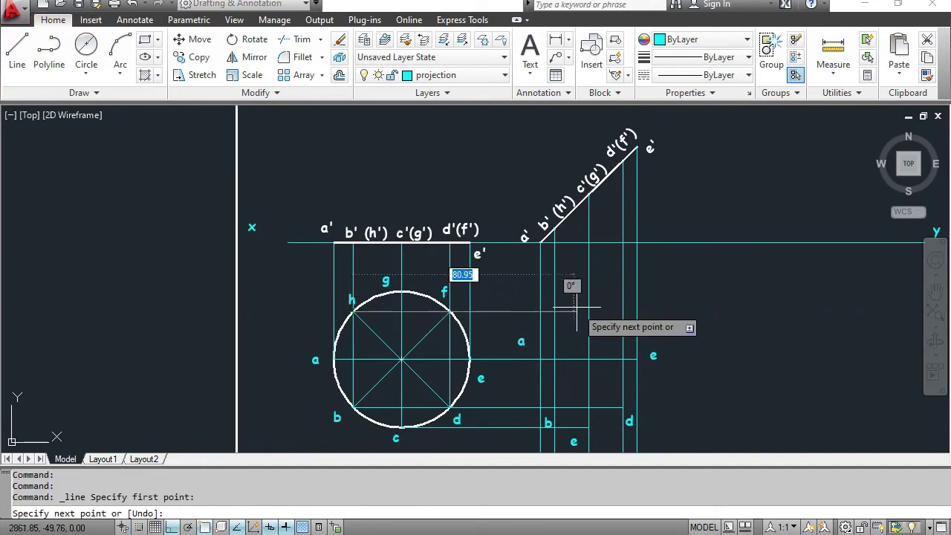
left_click(623, 312)
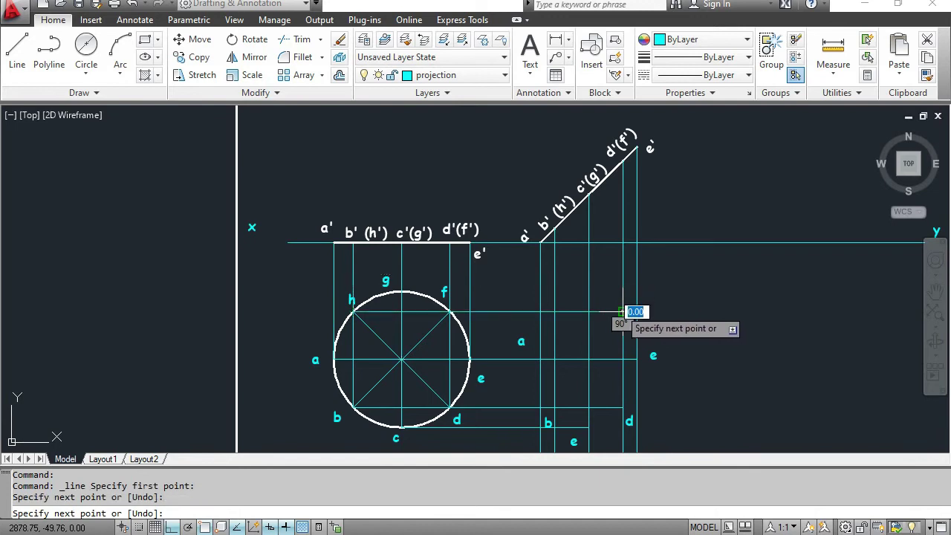
key("Escape")
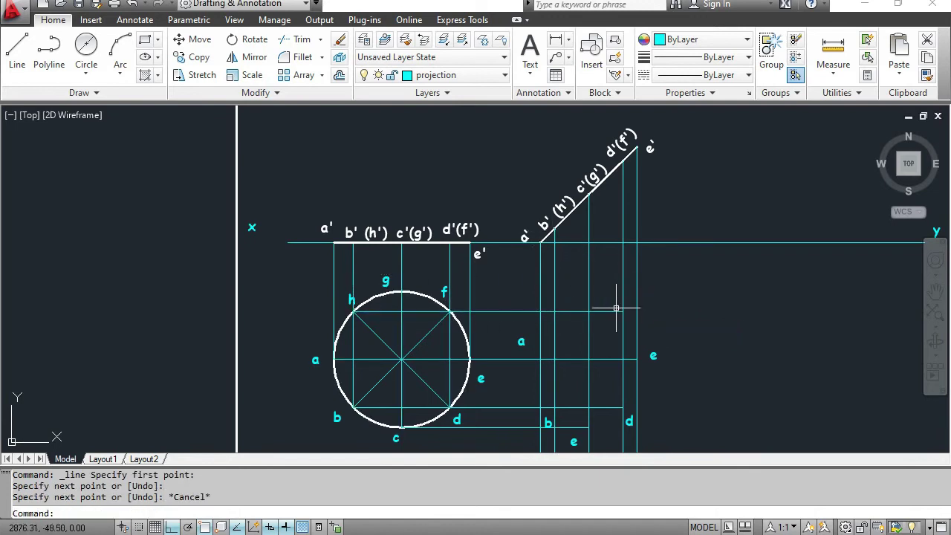
key("Return")
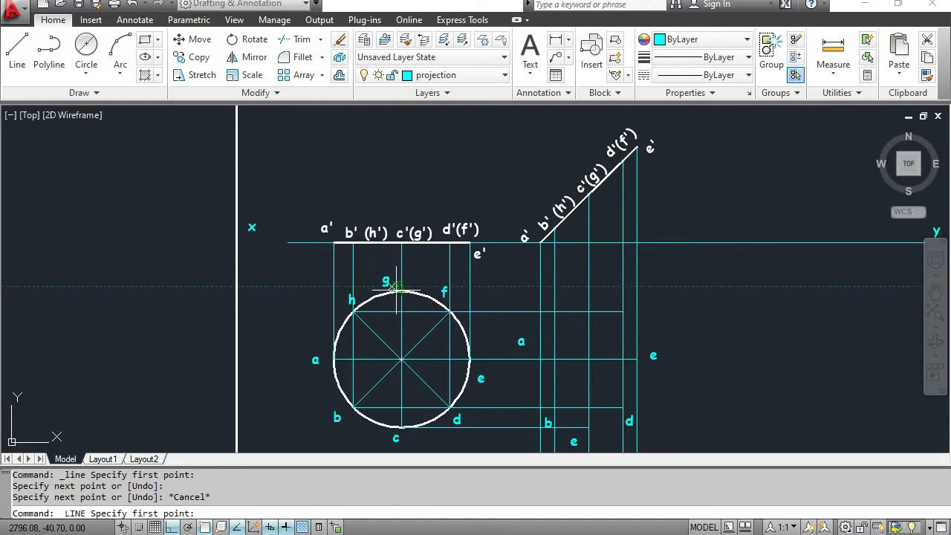
left_click(402, 291)
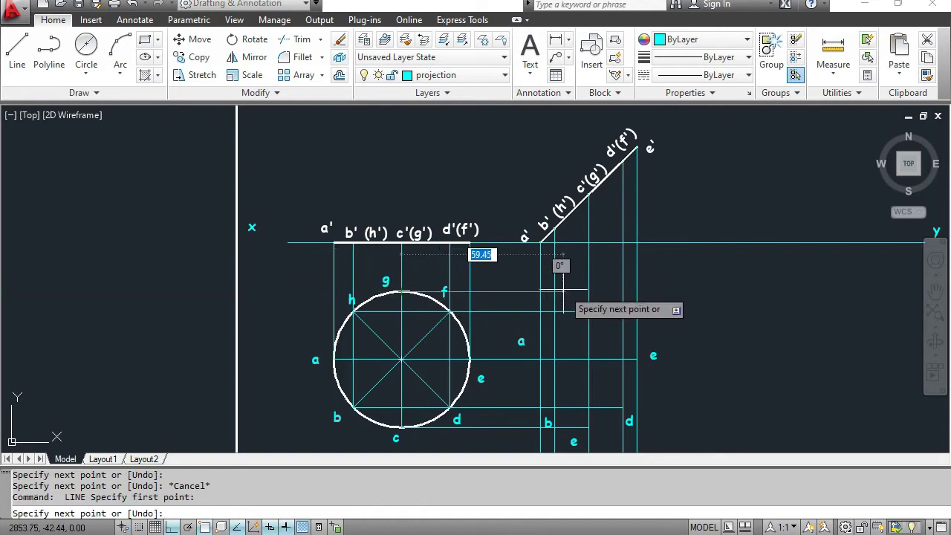
key("Escape")
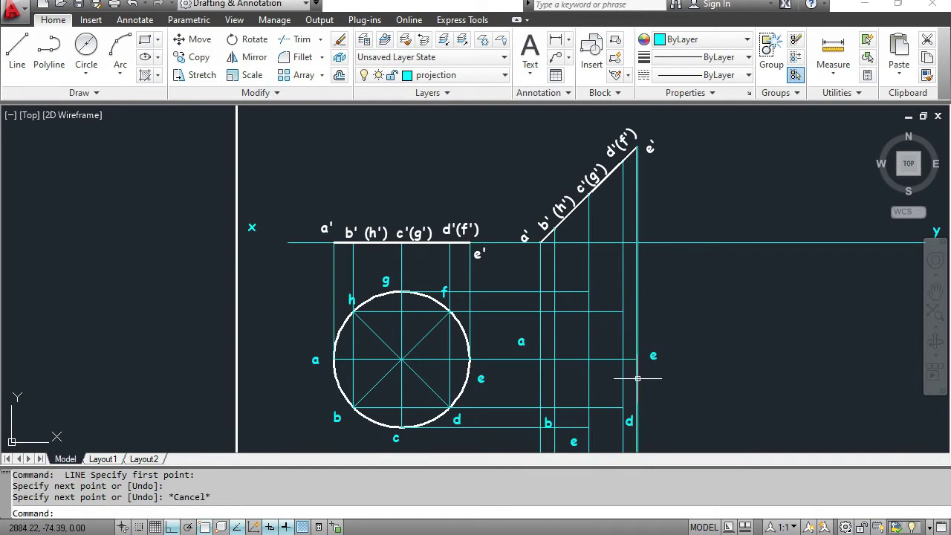
scroll(637, 377, "up", 3)
middle_click_drag(532, 265, 522, 340)
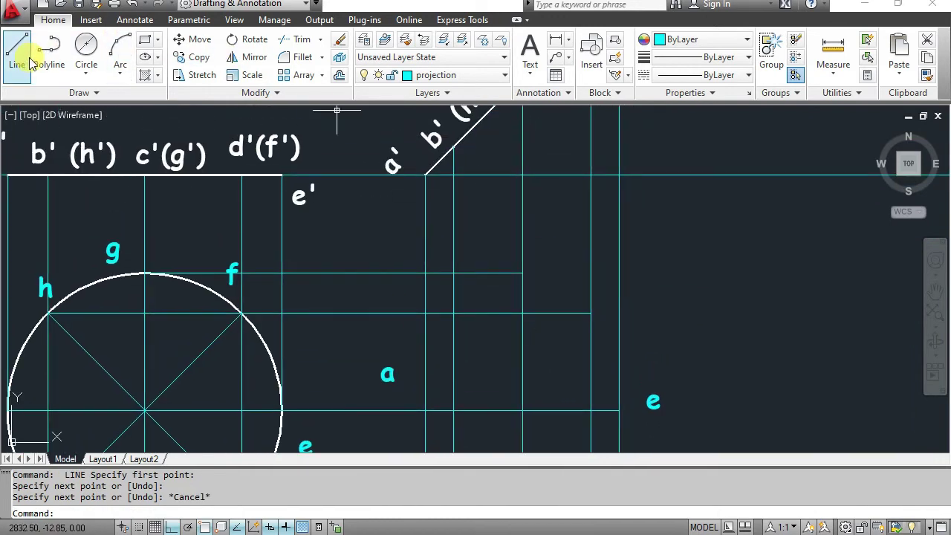
Label the new projector intersections 'g' and 'f'.
left_click(538, 52)
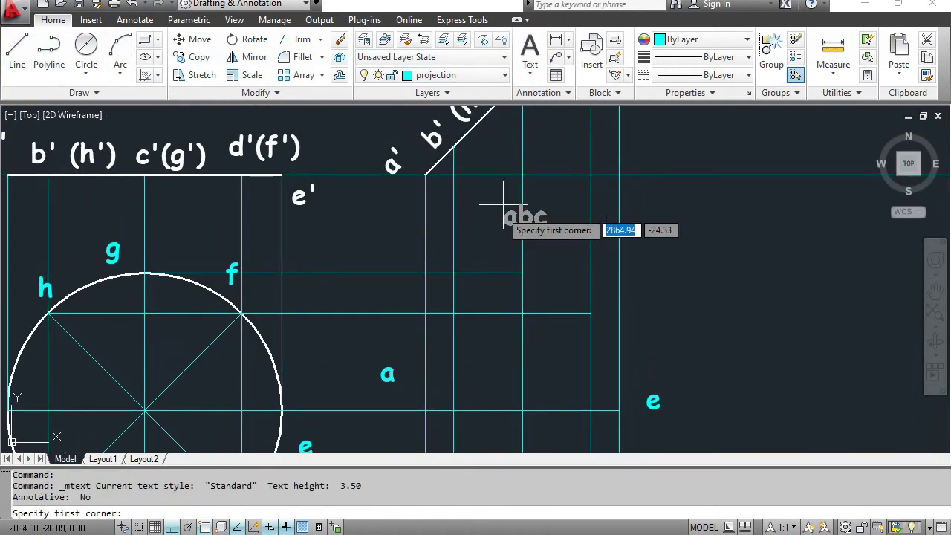
left_click(491, 242)
left_click(523, 262)
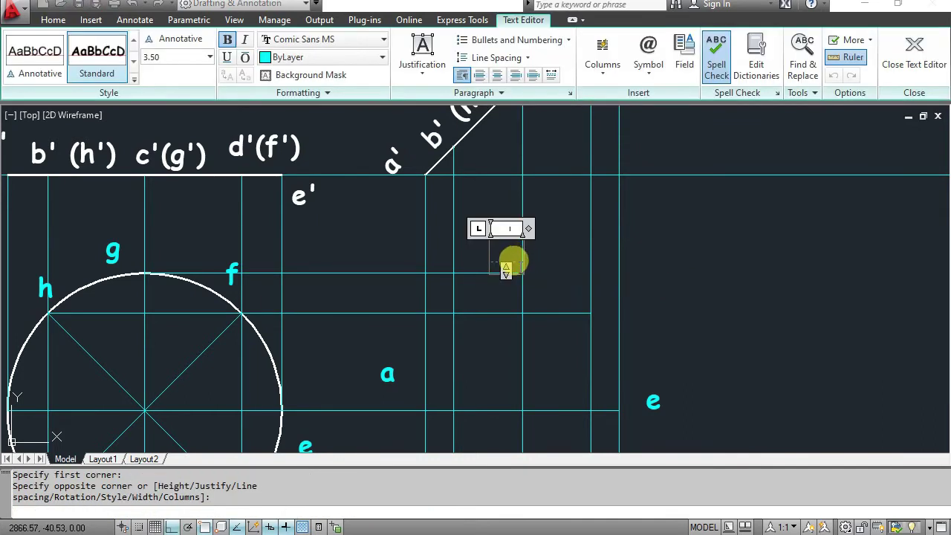
type("g")
left_click(507, 286)
key("Return")
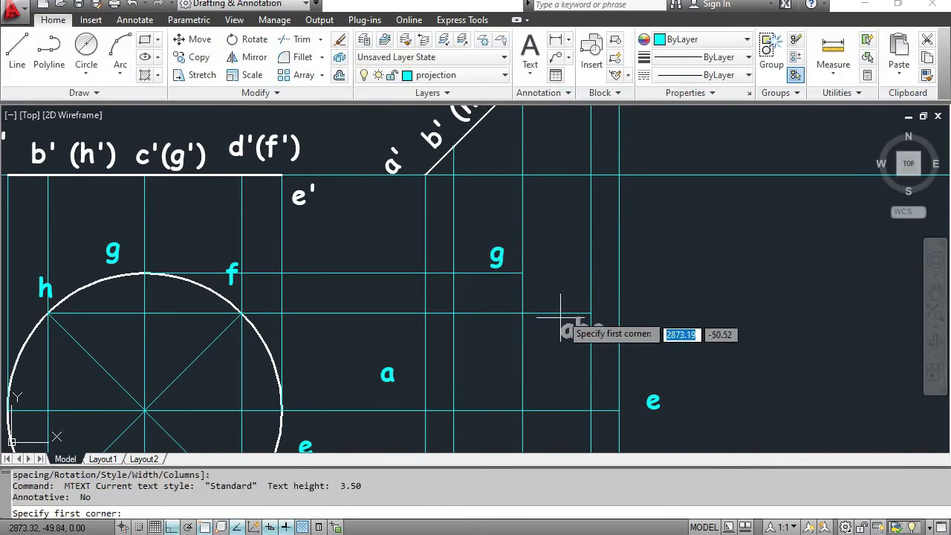
scroll(602, 301, "down", 1)
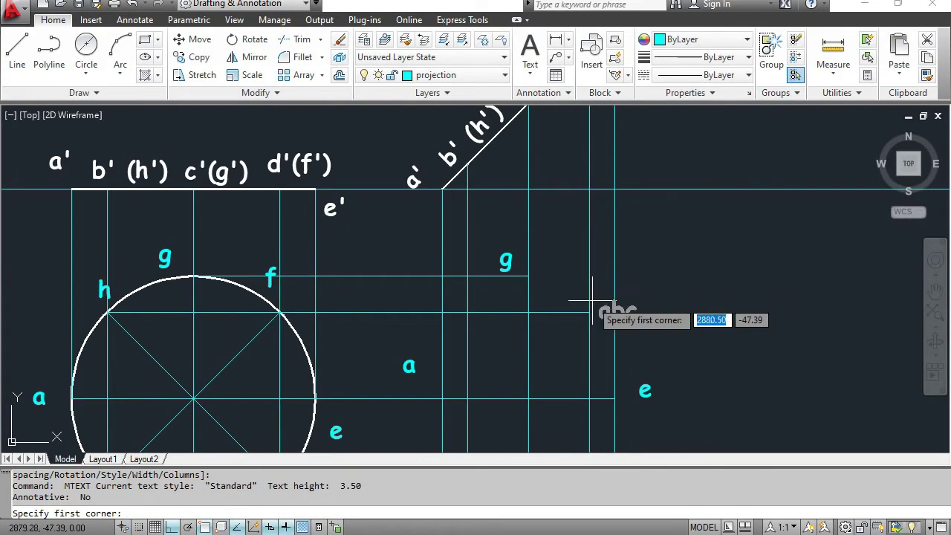
left_click(601, 301)
left_click(610, 311)
type("f")
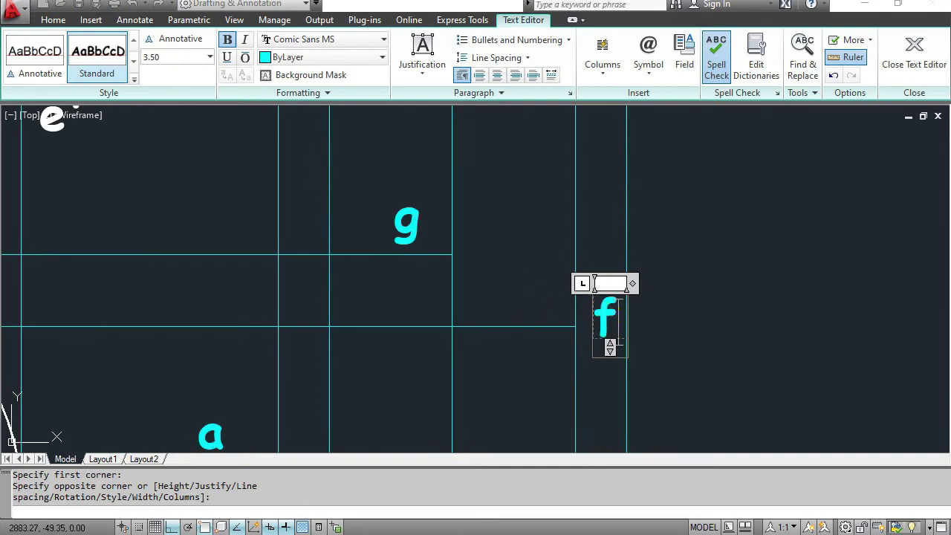
left_click(454, 283)
middle_click_drag(454, 282, 669, 304)
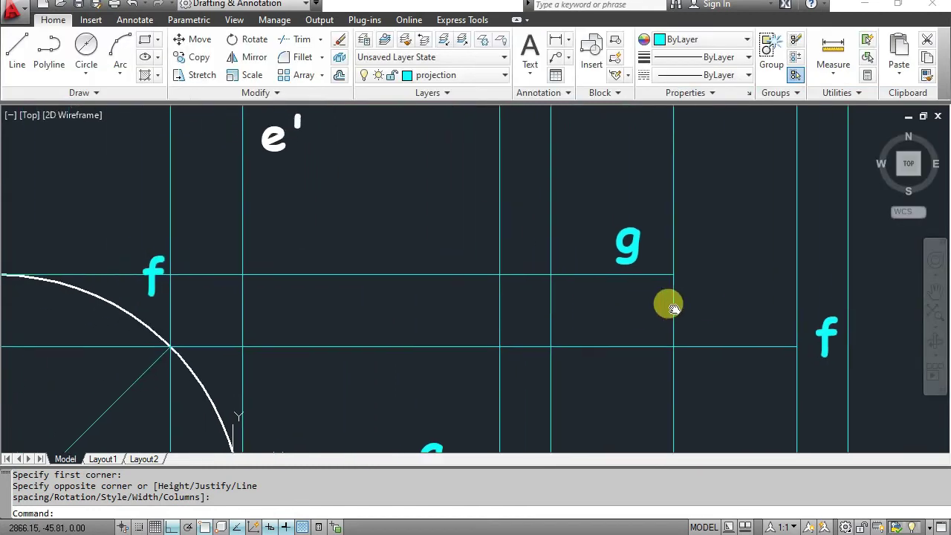
Place the 'h' label at the remaining projector intersection.
left_click(541, 58)
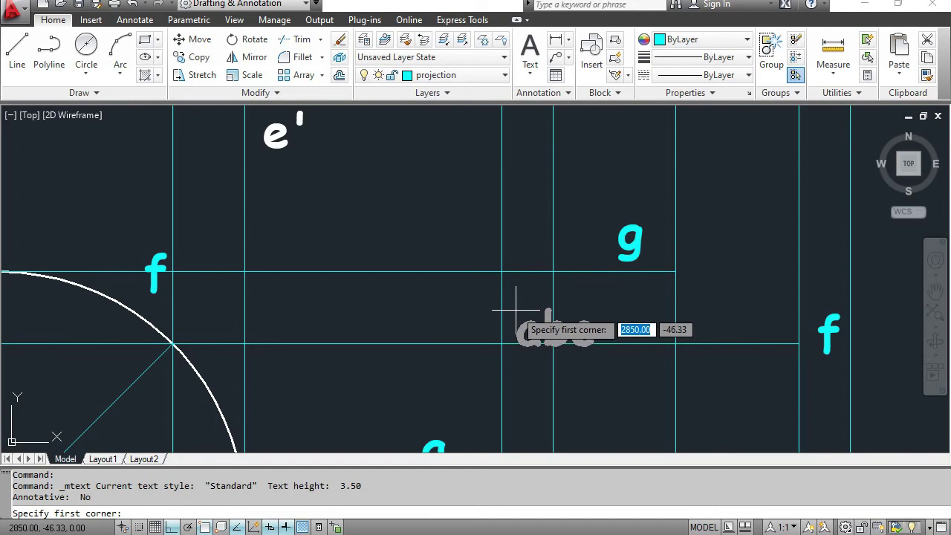
left_click(516, 308)
left_click(546, 324)
type("h")
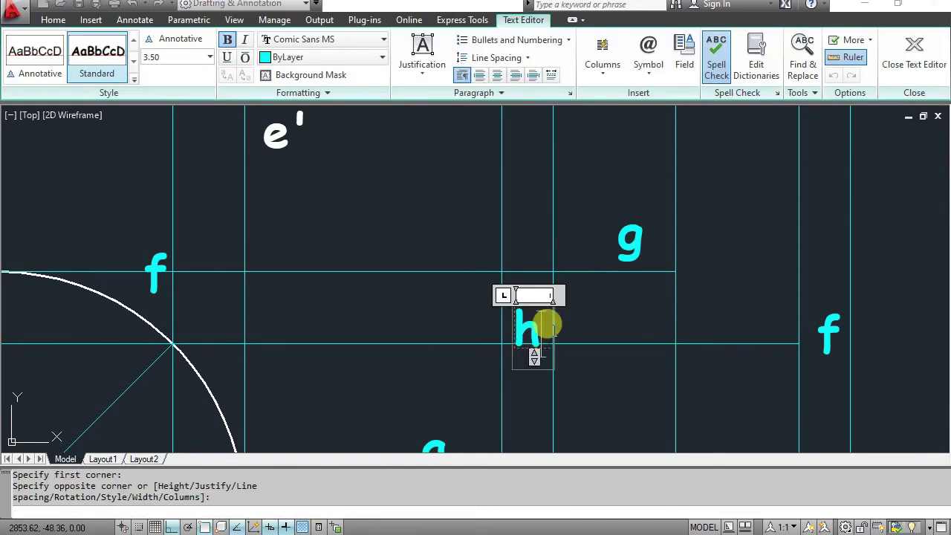
left_click(454, 310)
middle_click_drag(473, 349, 414, 230)
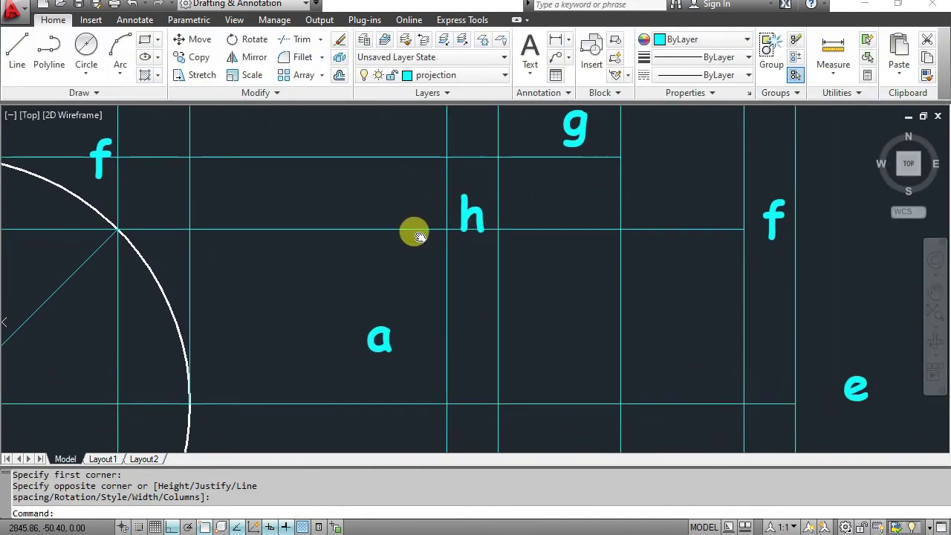
scroll(573, 312, "down", 4)
middle_click_drag(609, 341, 509, 312)
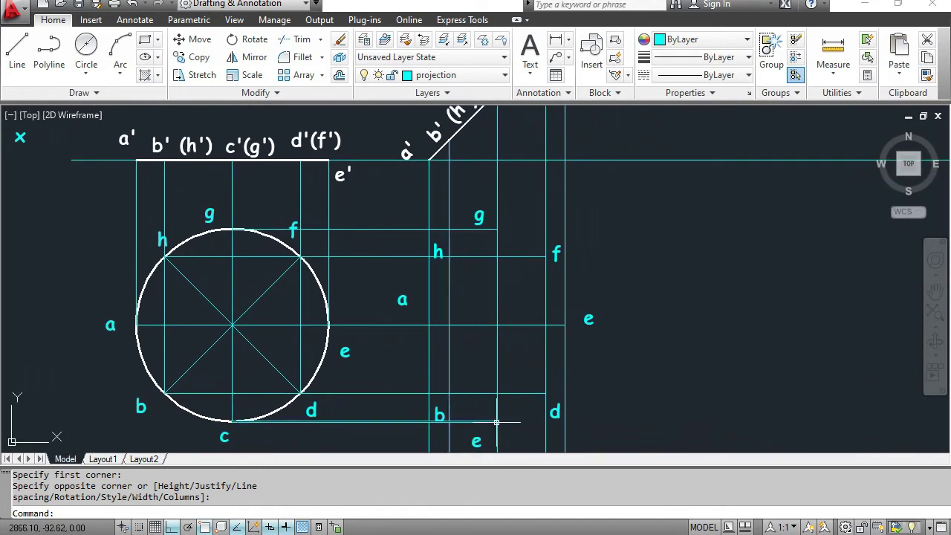
middle_click_drag(536, 402, 524, 323)
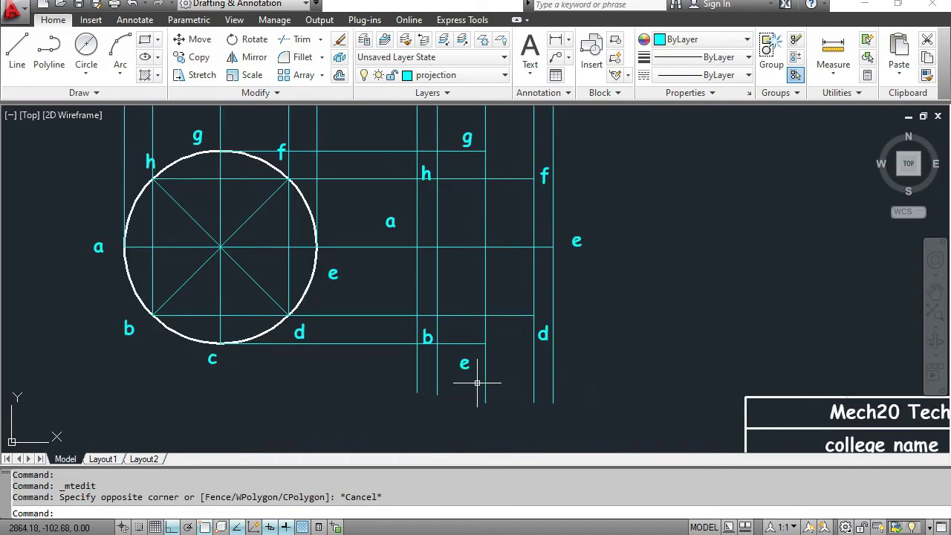
Edit the label under the right-hand projection line so point c is lettered.
double_click(465, 364)
type("c")
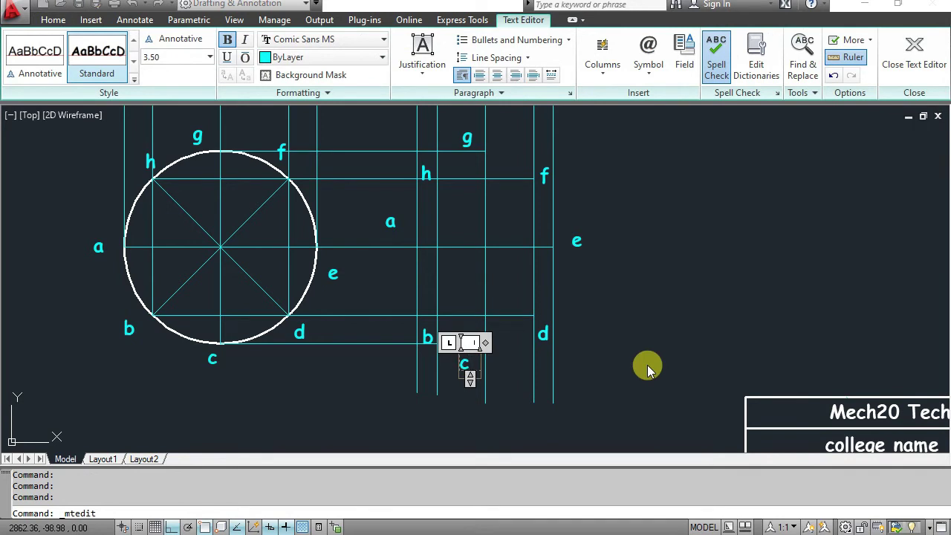
left_click(617, 309)
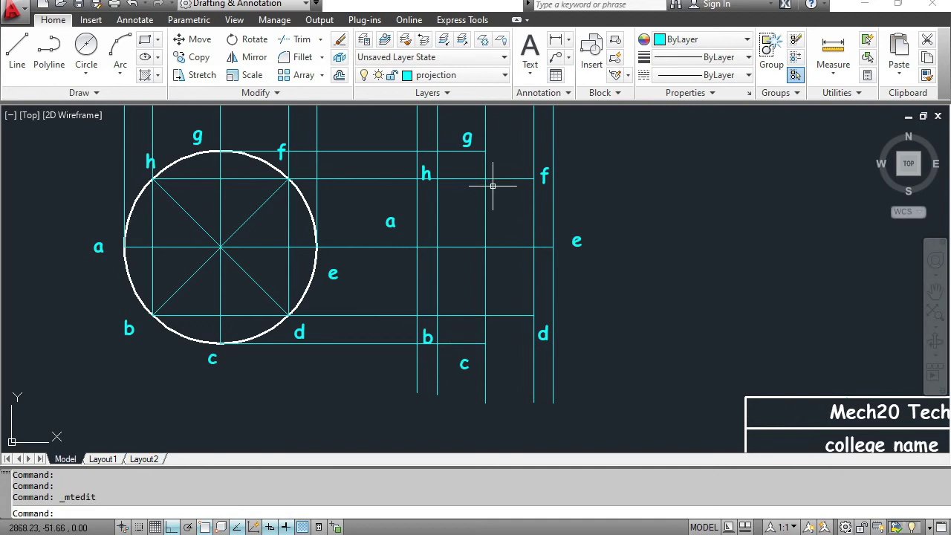
Make object the current layer.
left_click(465, 75)
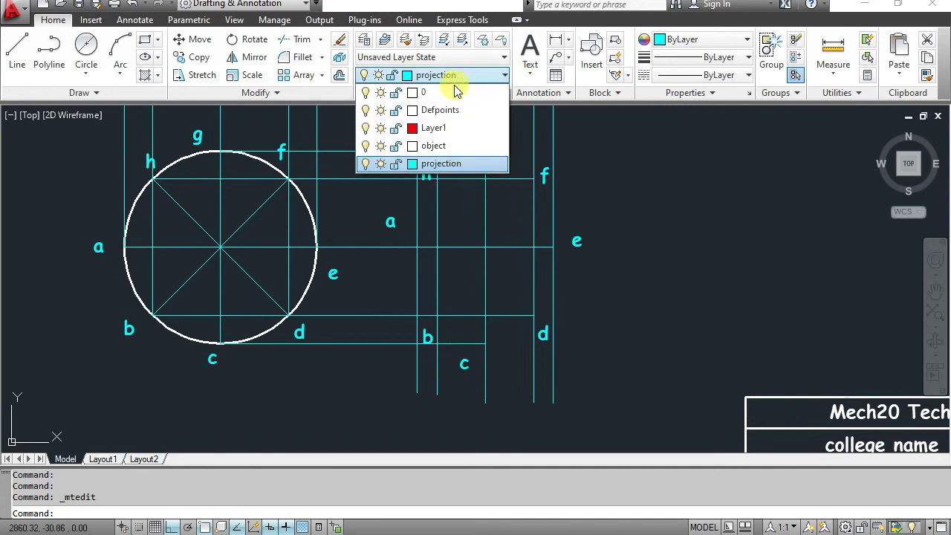
left_click(436, 147)
middle_click_drag(673, 223, 668, 285)
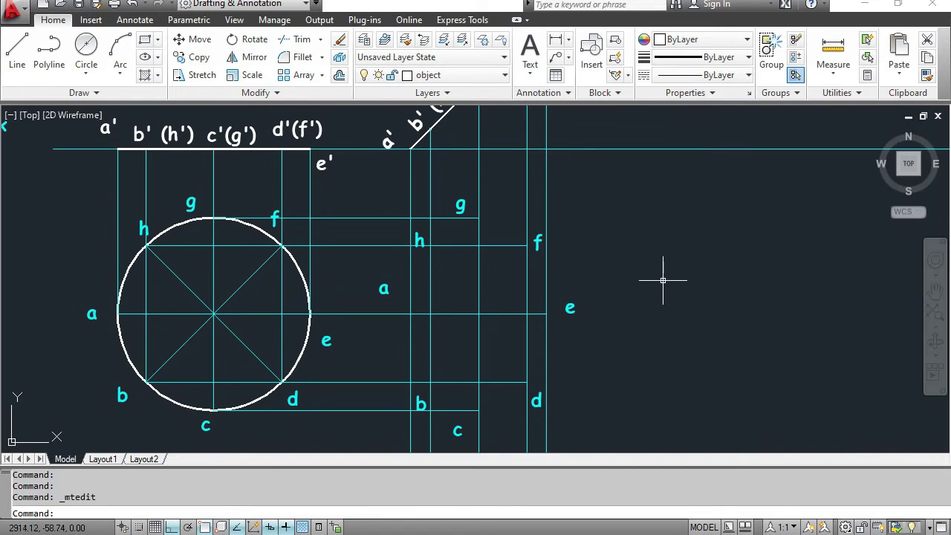
Draw a closed smooth curve through intersections a, b, c, d, e, f, g, h and back to a.
type("sp")
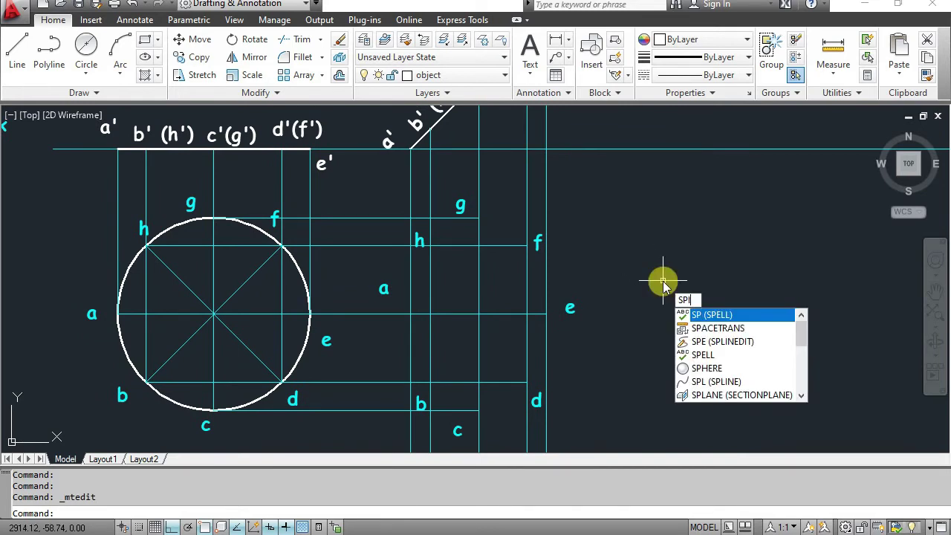
type("lin")
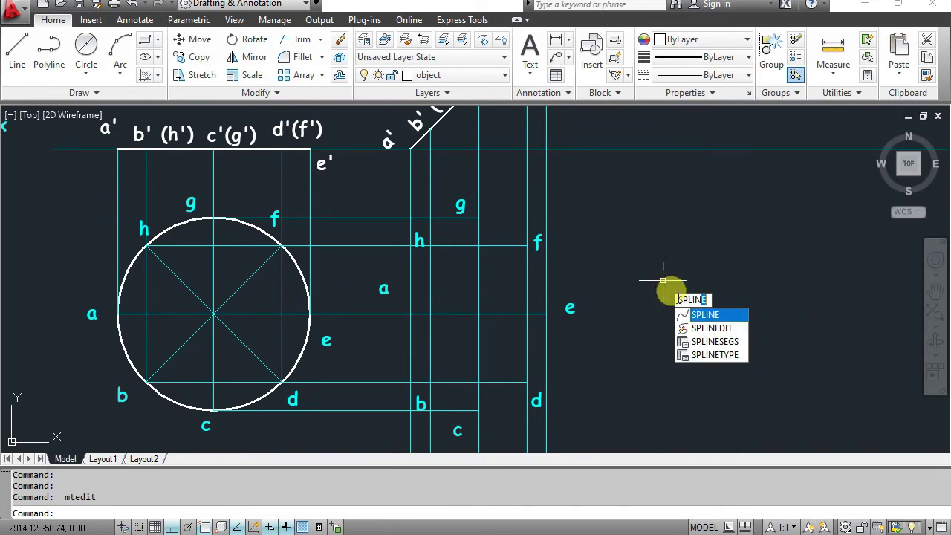
key("Return")
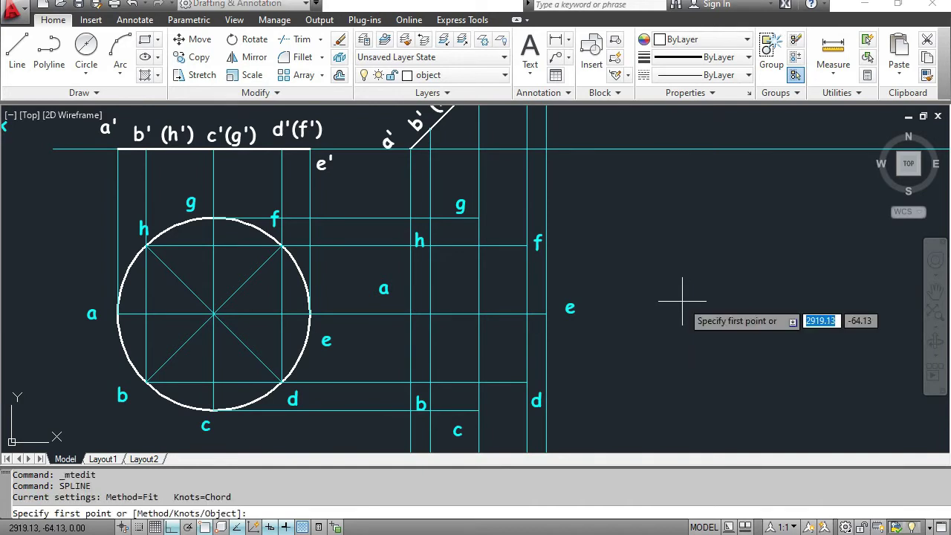
left_click(411, 314)
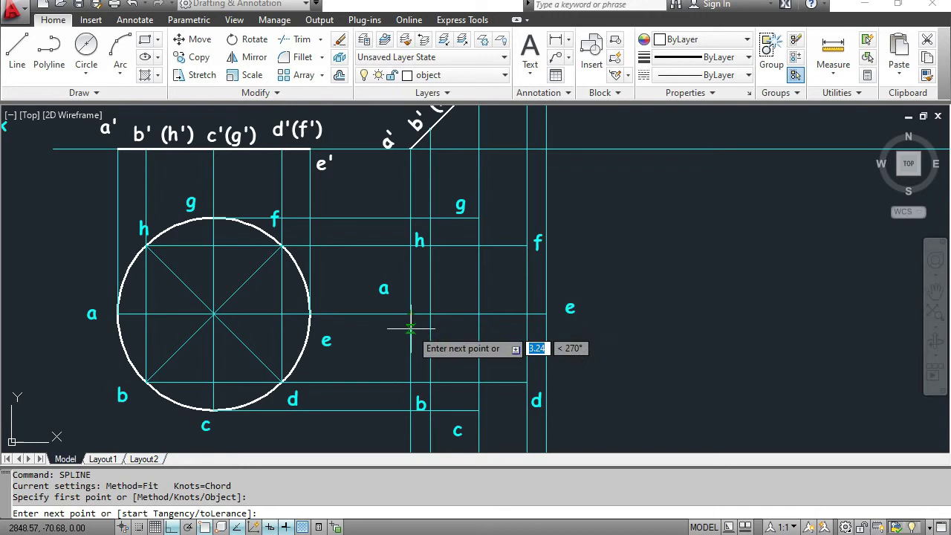
left_click(430, 383)
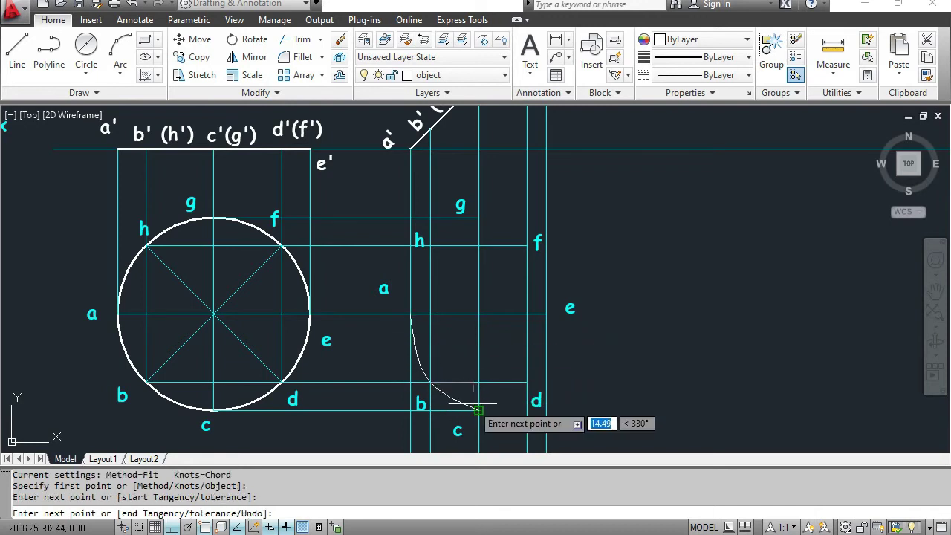
left_click(478, 409)
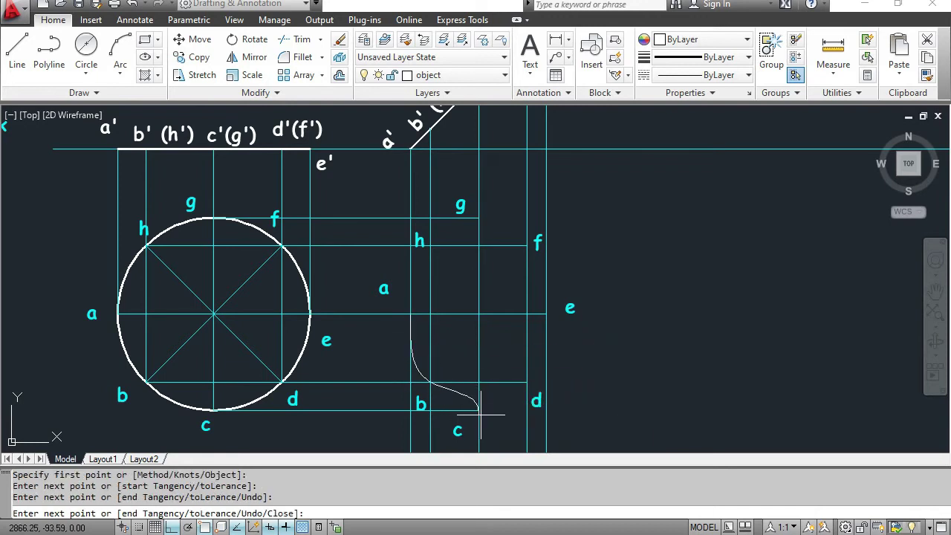
left_click(526, 383)
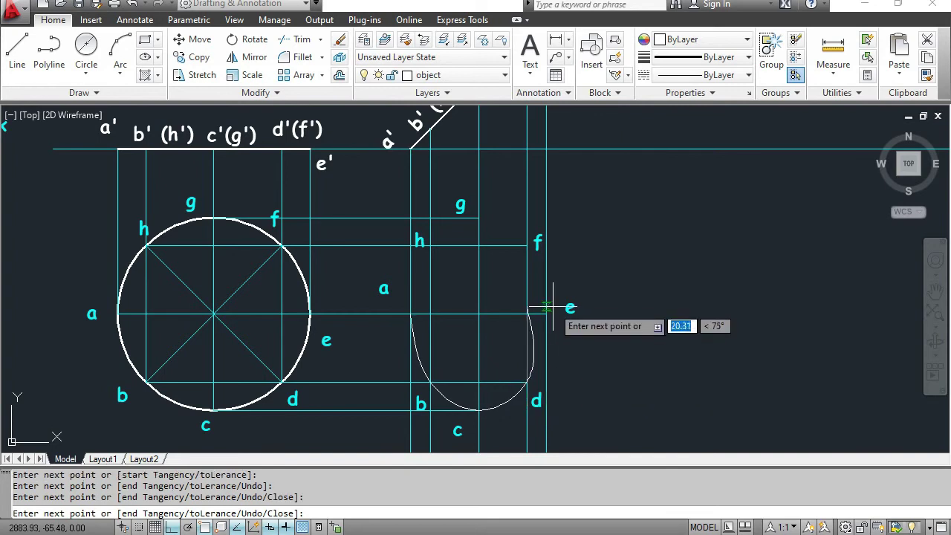
left_click(552, 313)
left_click(546, 314)
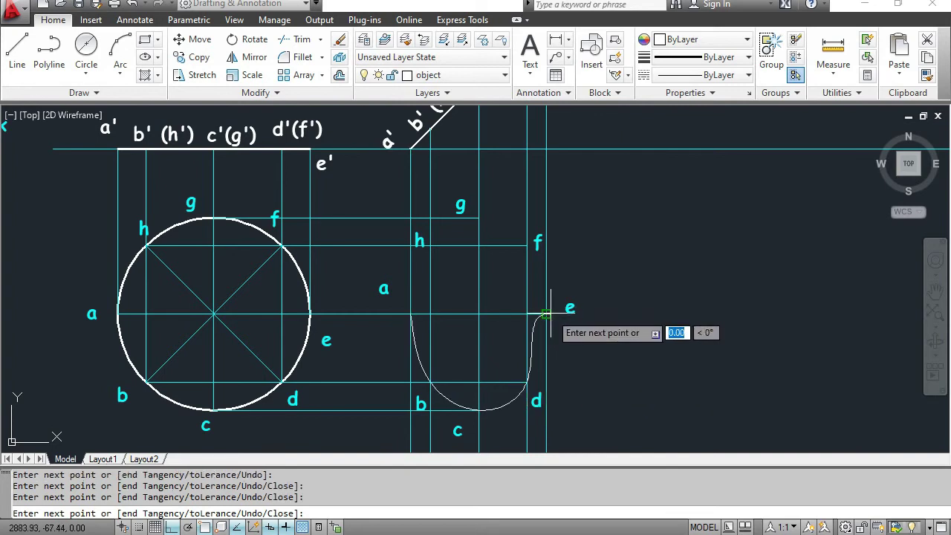
scroll(529, 241, "up", 2)
left_click(524, 246)
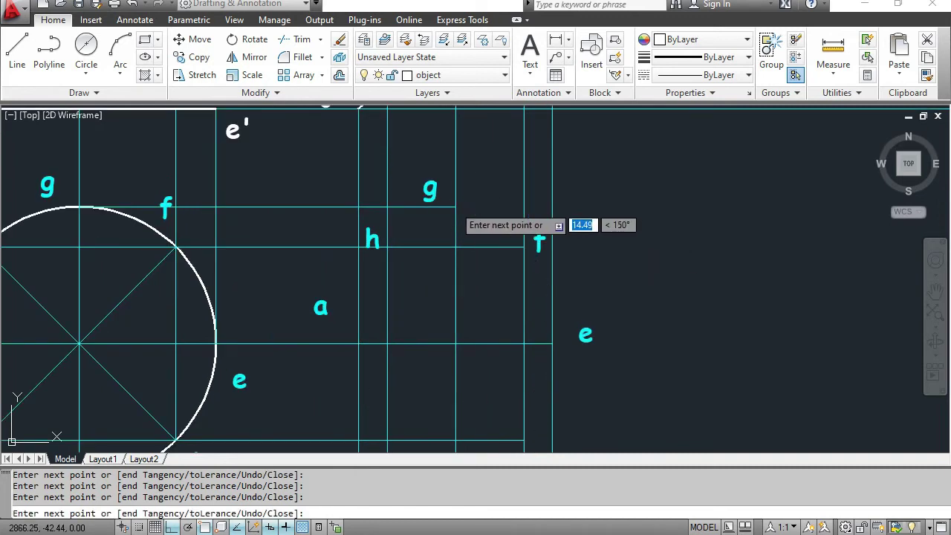
left_click(455, 207)
left_click(387, 247)
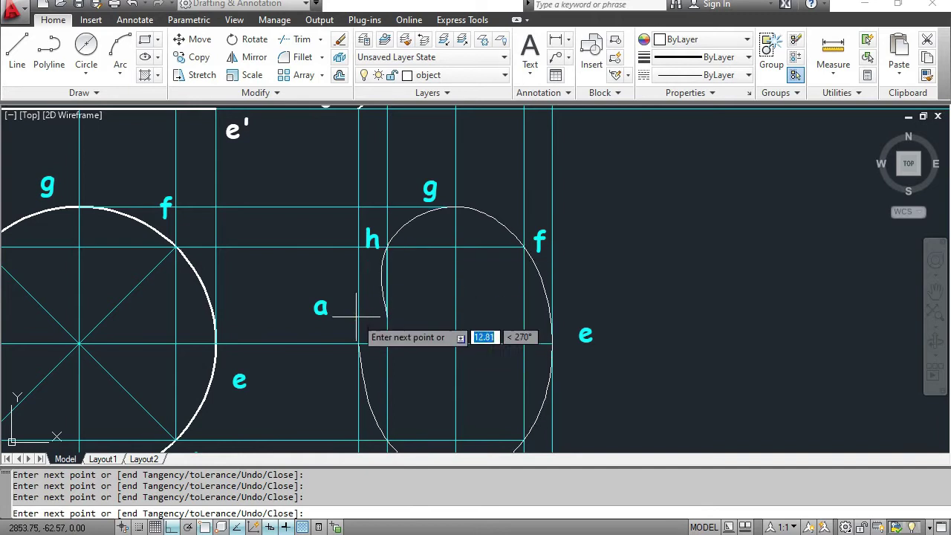
left_click(358, 343)
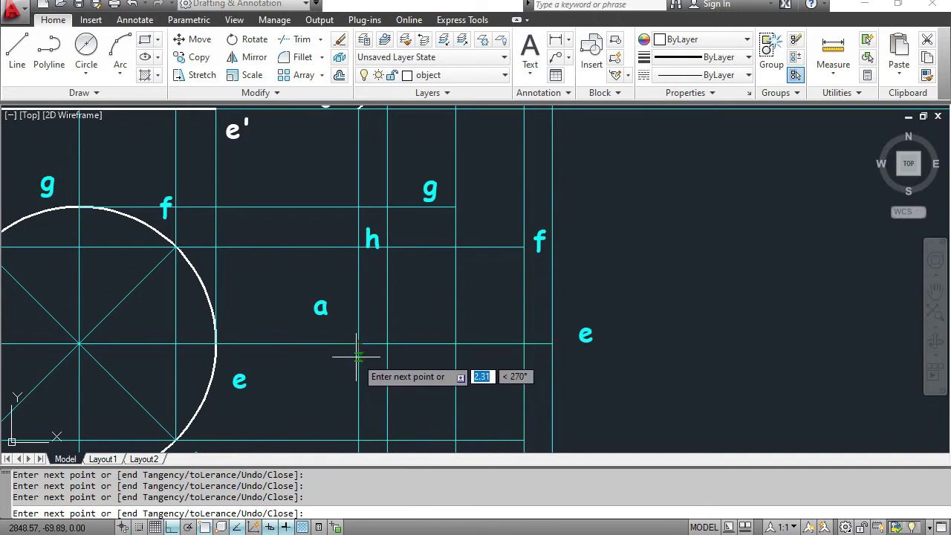
key("Return")
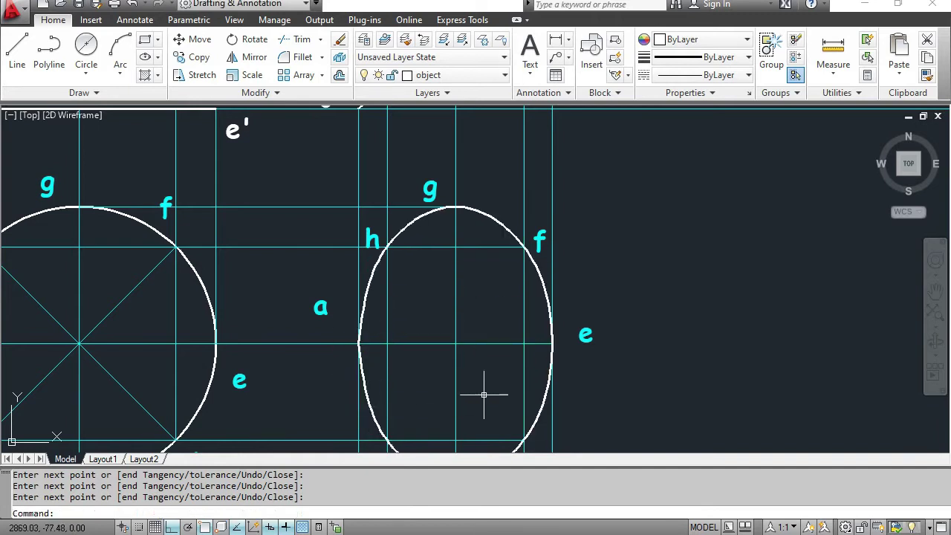
scroll(690, 319, "down", 2)
middle_click_drag(686, 315, 685, 292)
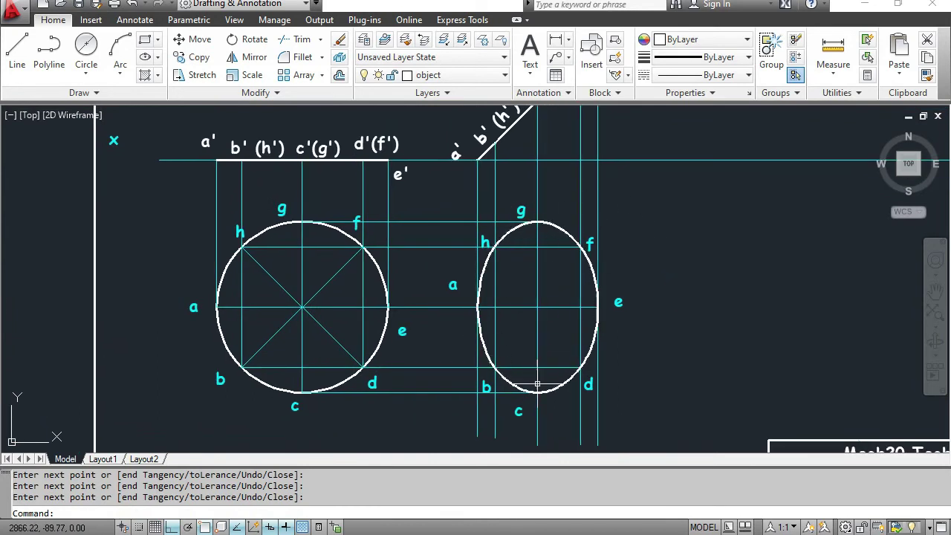
Dimension the 45° angle between the inclined front-view line and the horizontal XY line.
middle_click_drag(719, 263, 711, 319)
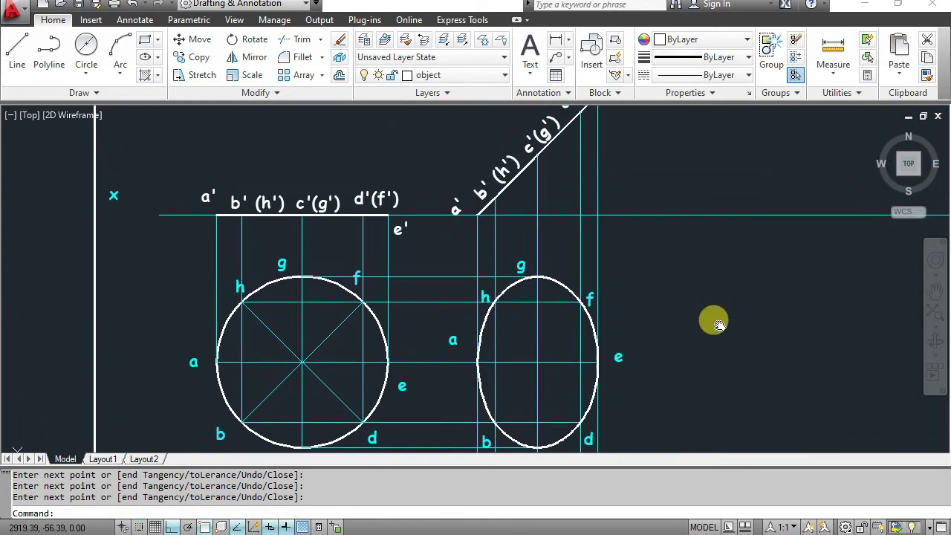
mouse_move(642, 191)
middle_mouse_down()
mouse_move(643, 247)
mouse_move(643, 238)
middle_mouse_up()
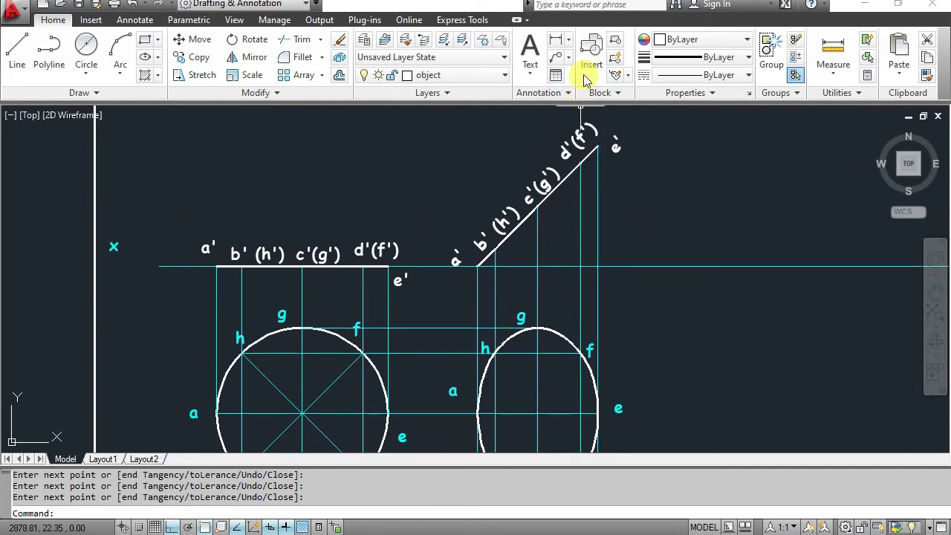
left_click(567, 40)
left_click(597, 124)
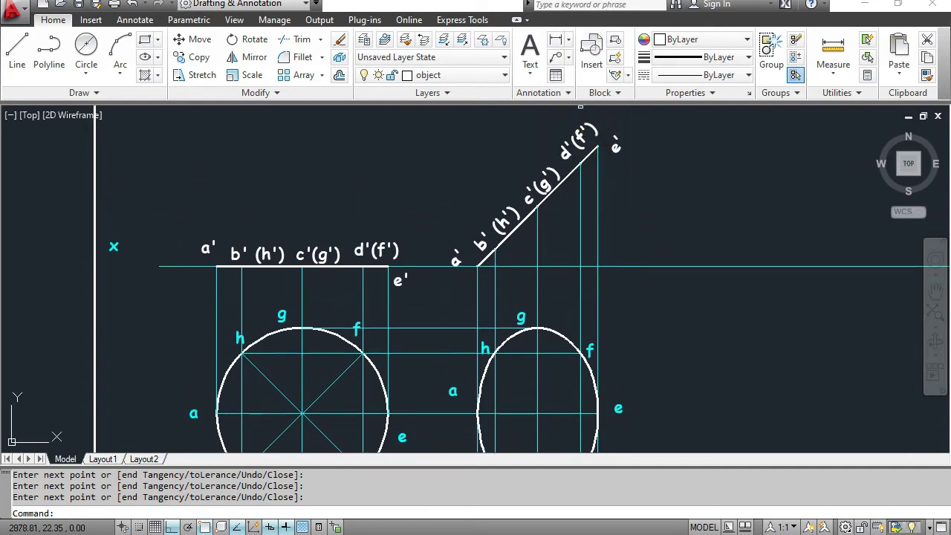
scroll(528, 245, "up", 3)
left_click(455, 222)
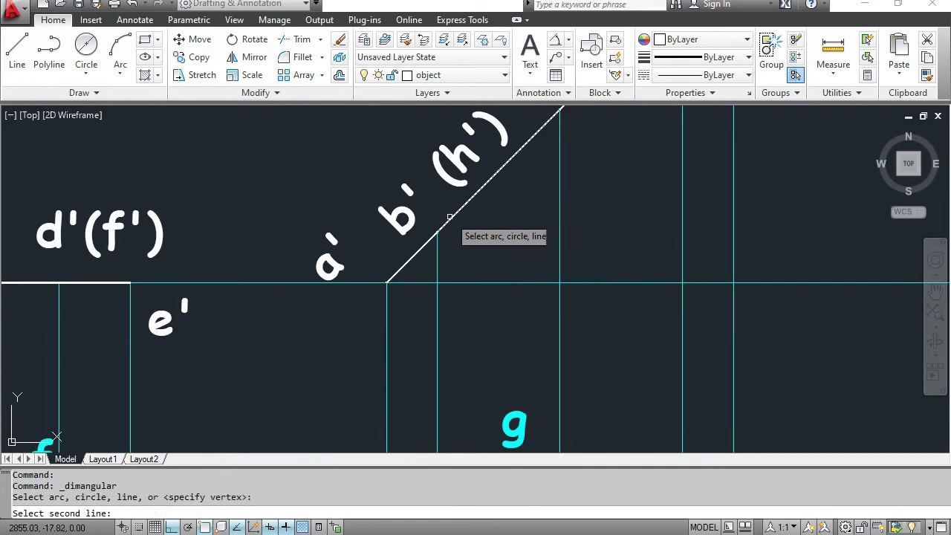
left_click(465, 283)
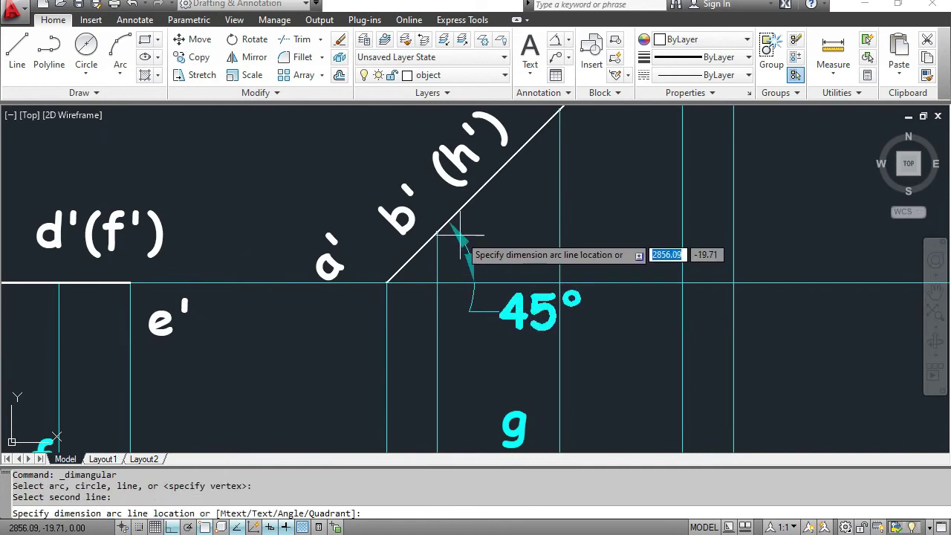
left_click(508, 223)
scroll(601, 203, "down", 1)
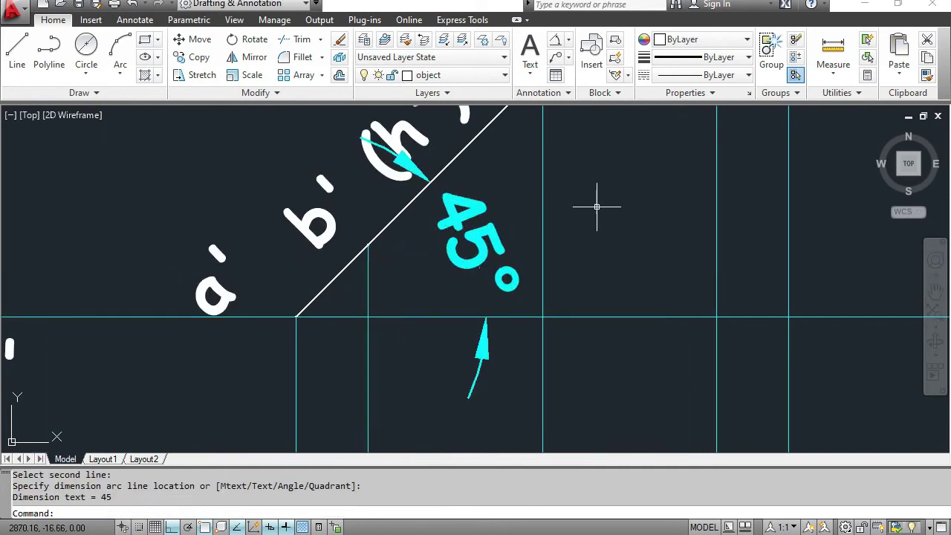
scroll(614, 218, "down", 1)
scroll(613, 253, "down", 1)
scroll(738, 337, "down", 1)
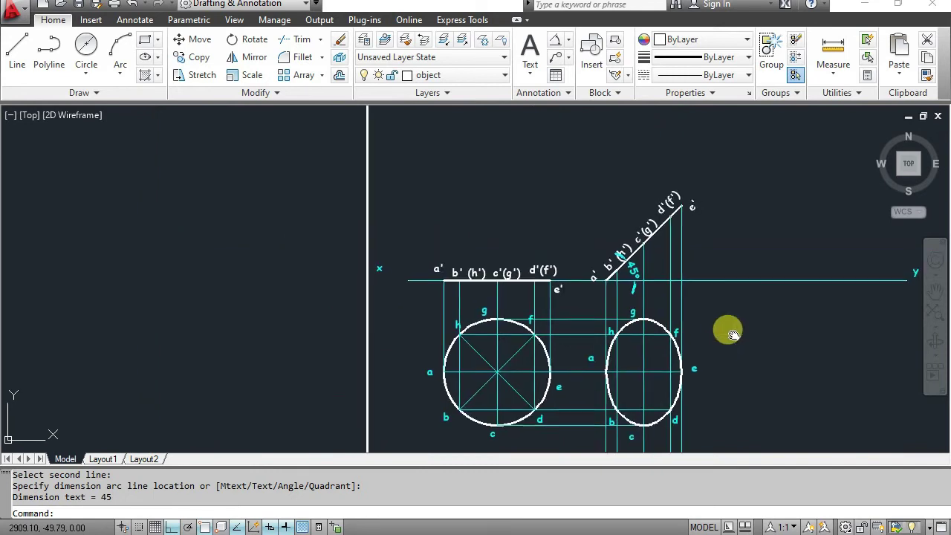
middle_click_drag(728, 329, 601, 301)
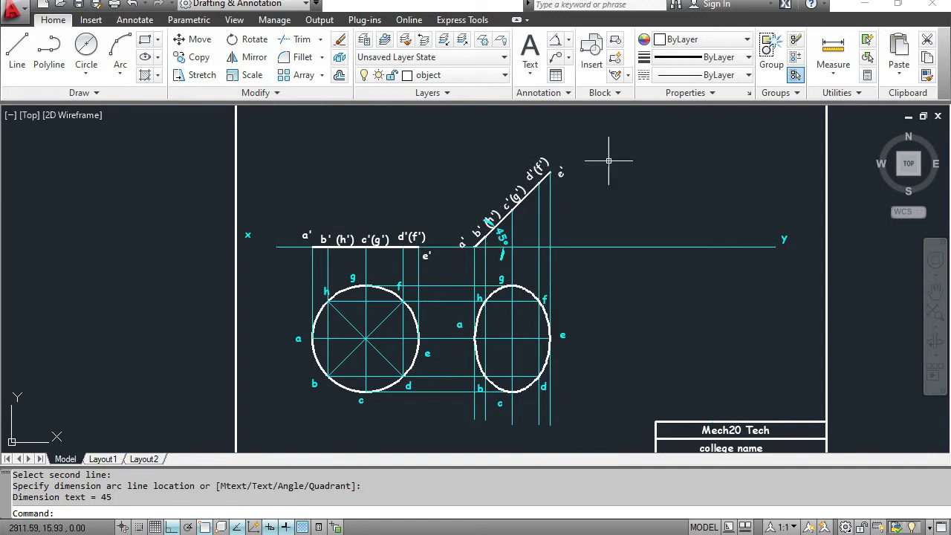
middle_click_drag(621, 315, 498, 317)
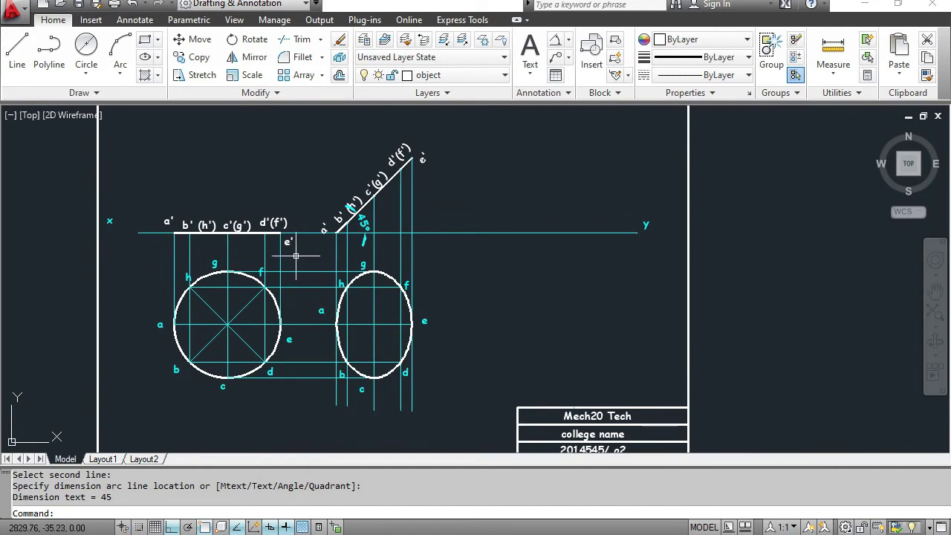
left_click(319, 260)
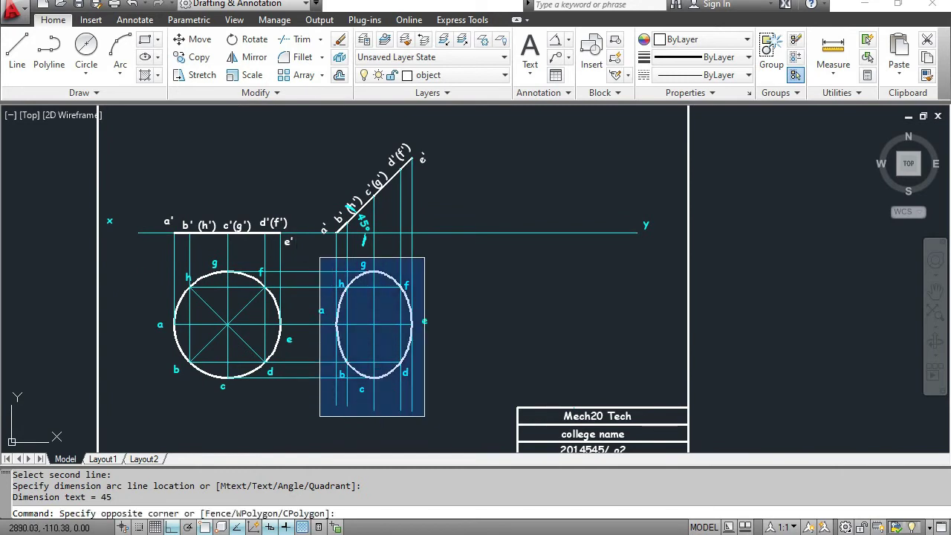
left_click(449, 425)
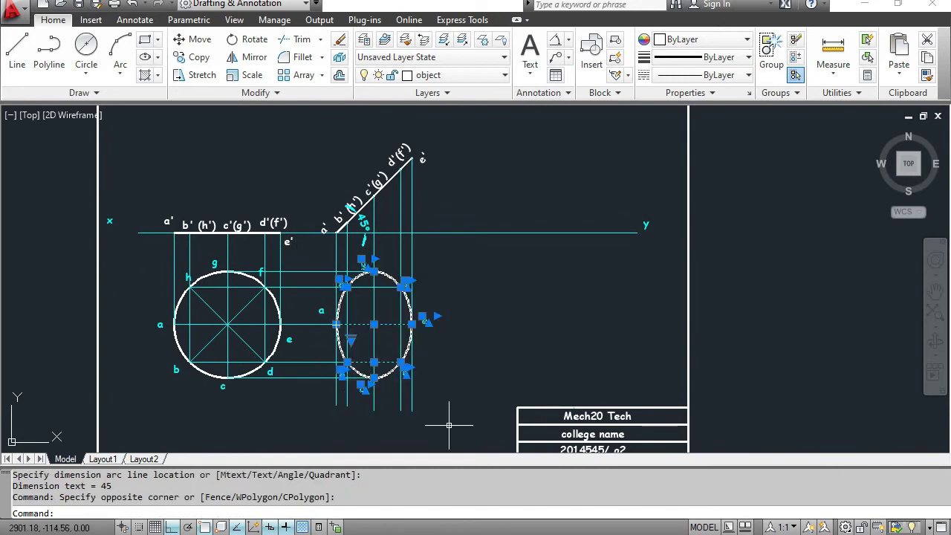
left_click(306, 253)
left_click(471, 418)
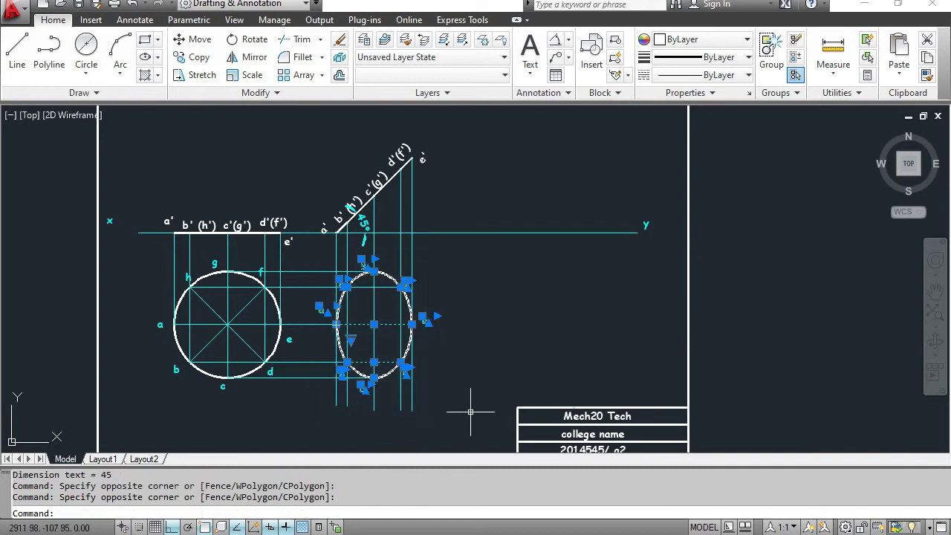
left_click(207, 64)
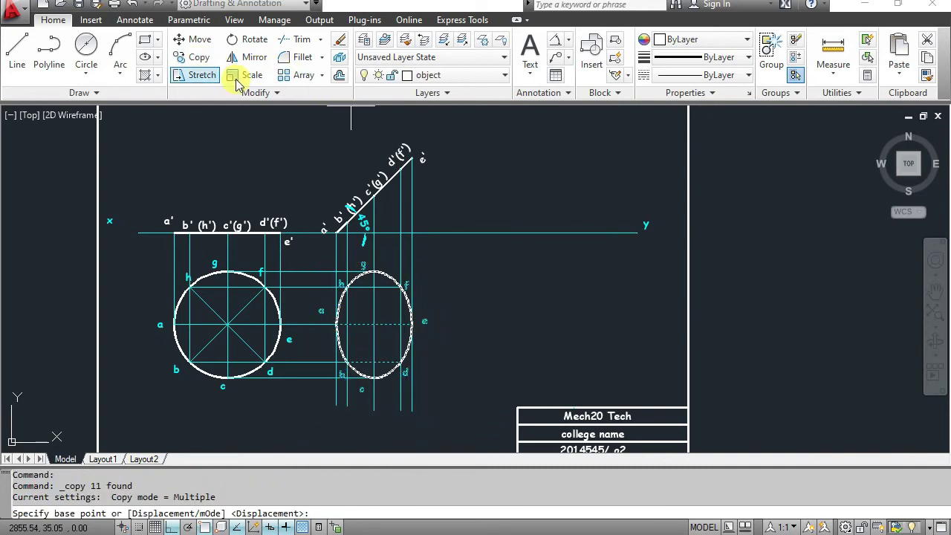
left_click(337, 325)
right_click(481, 327)
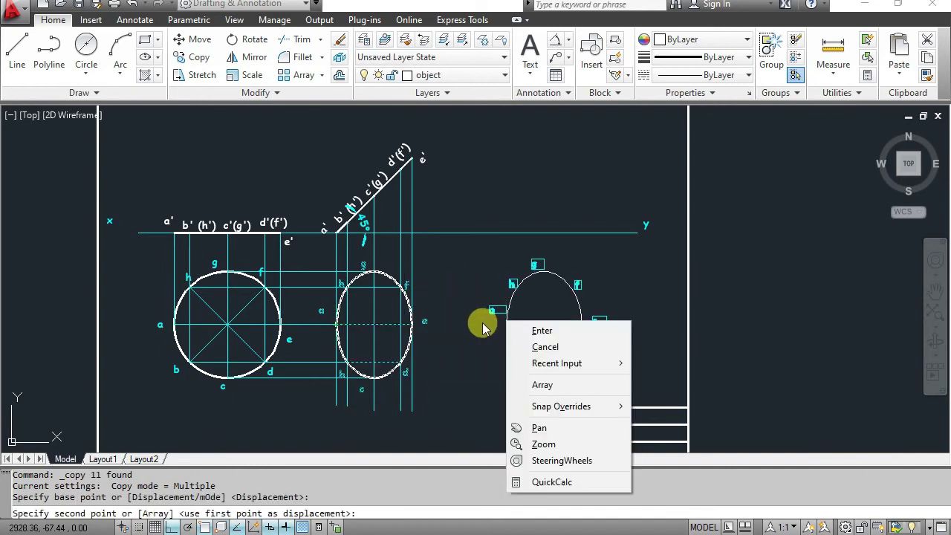
key("Escape")
left_click(476, 324)
key("Escape")
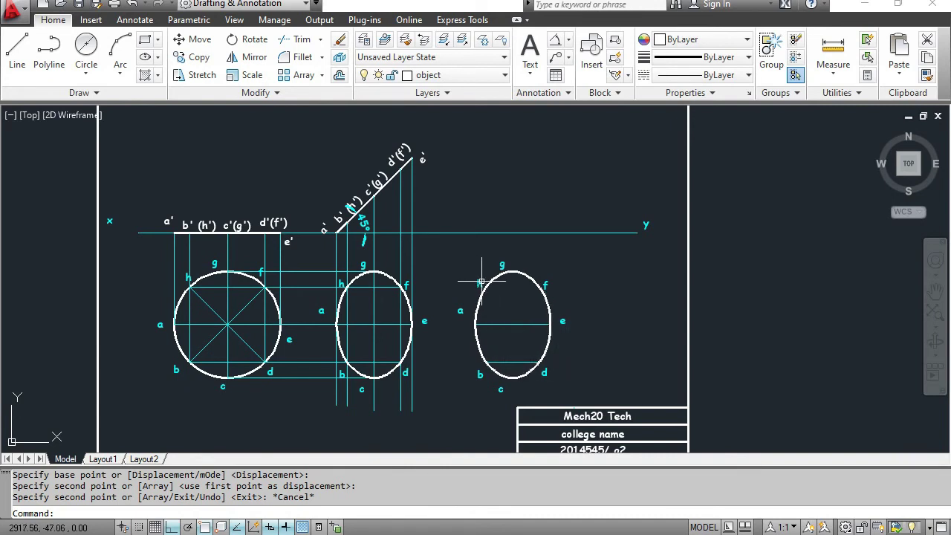
left_click(436, 254)
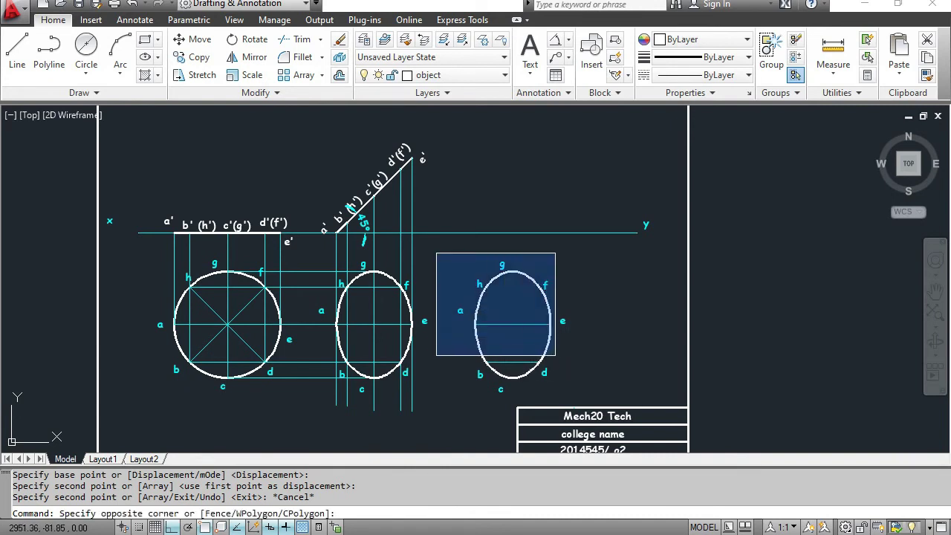
right_click(575, 375)
left_click(555, 362)
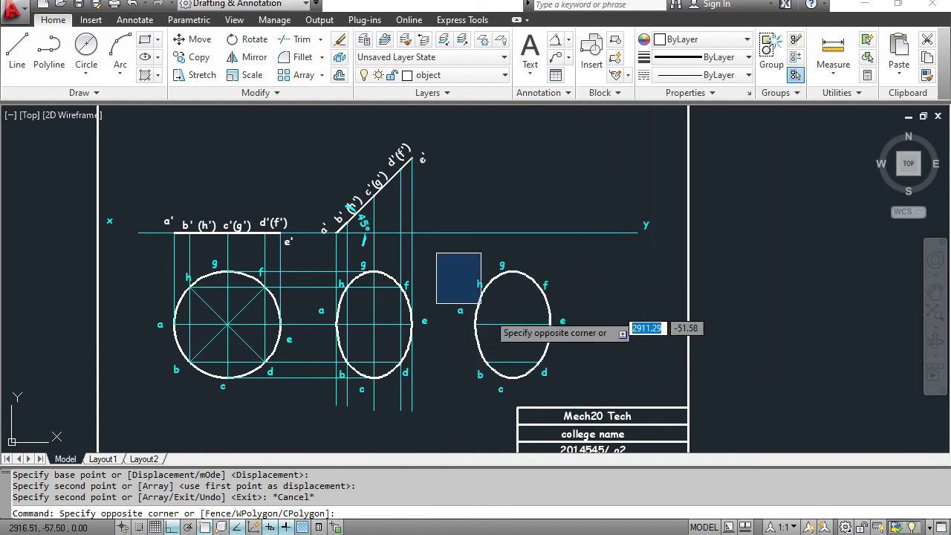
left_click(578, 394)
key("Delete")
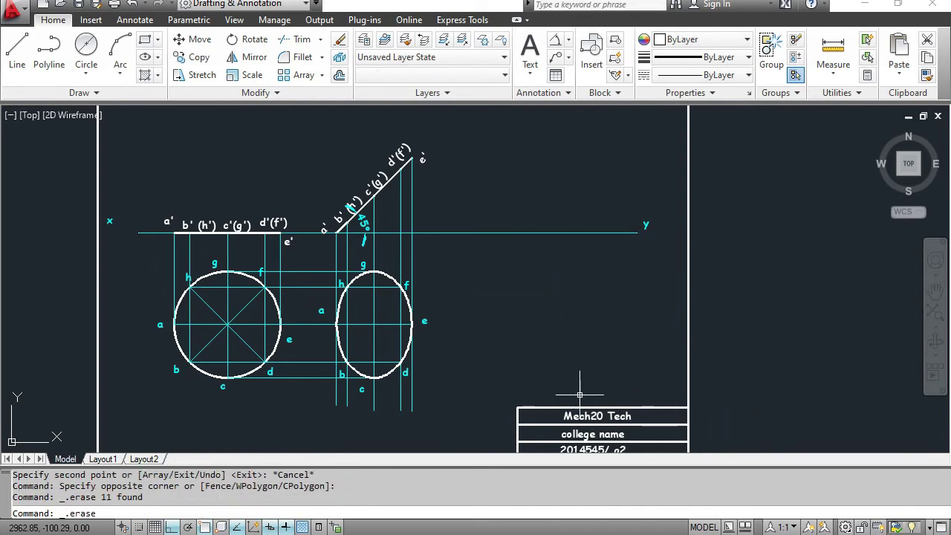
Make projection the current layer.
scroll(475, 397, "up", 3)
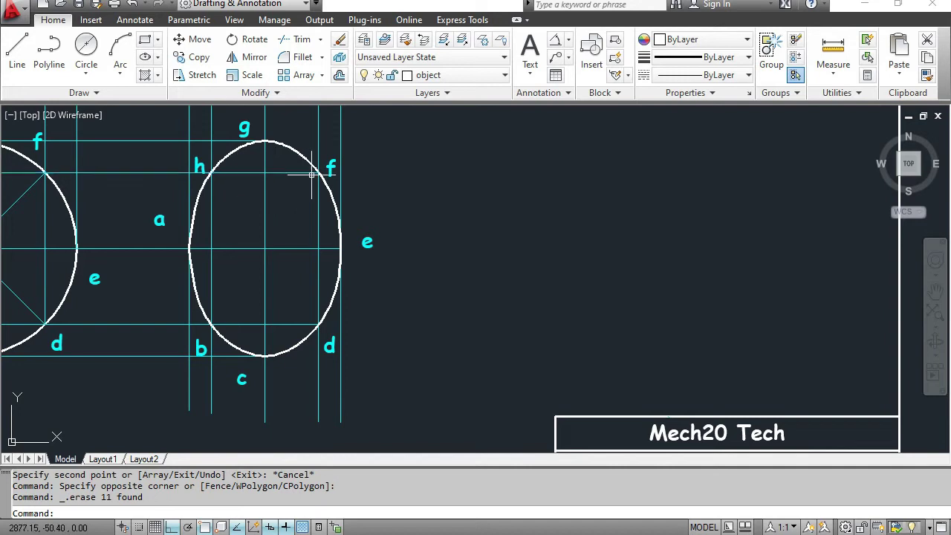
left_click(449, 75)
left_click(441, 163)
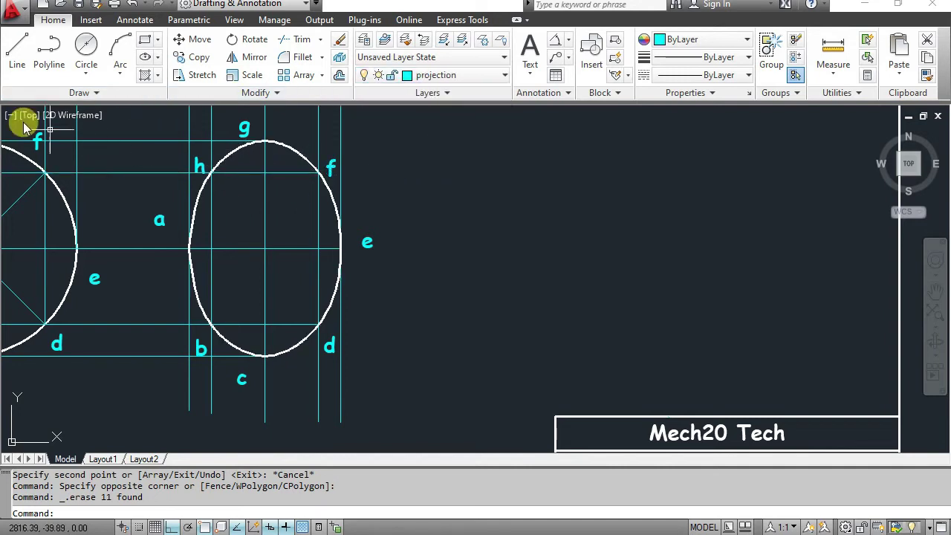
Join points h, f, d, b and back to h with projection lines.
left_click(15, 51)
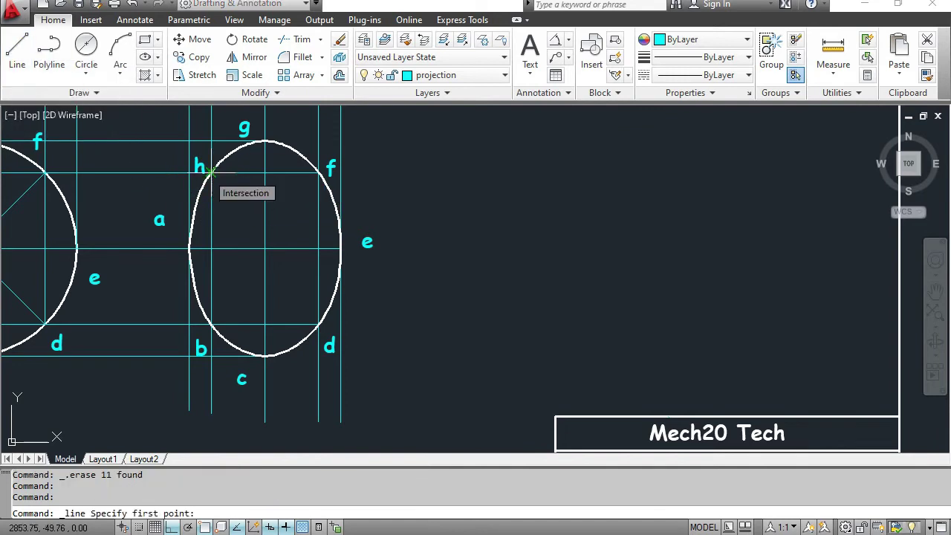
left_click(211, 172)
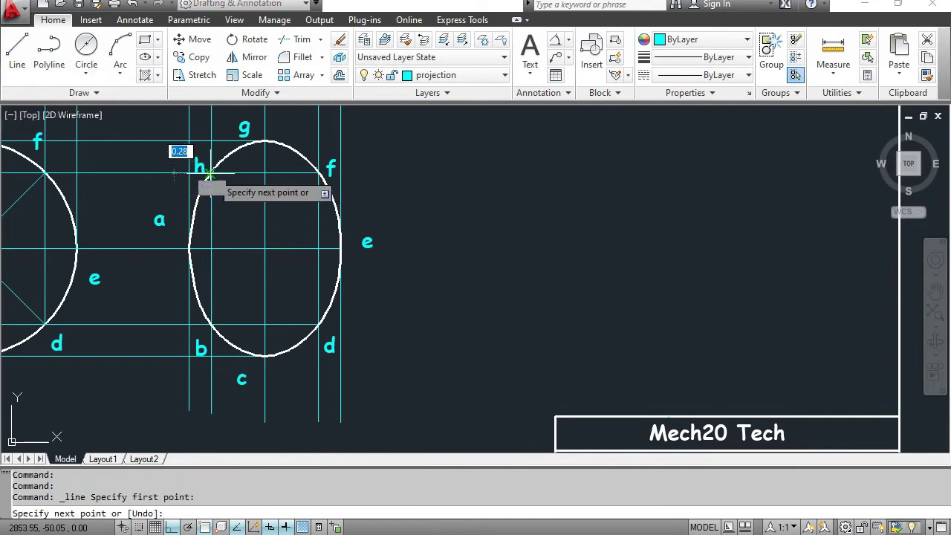
left_click(317, 173)
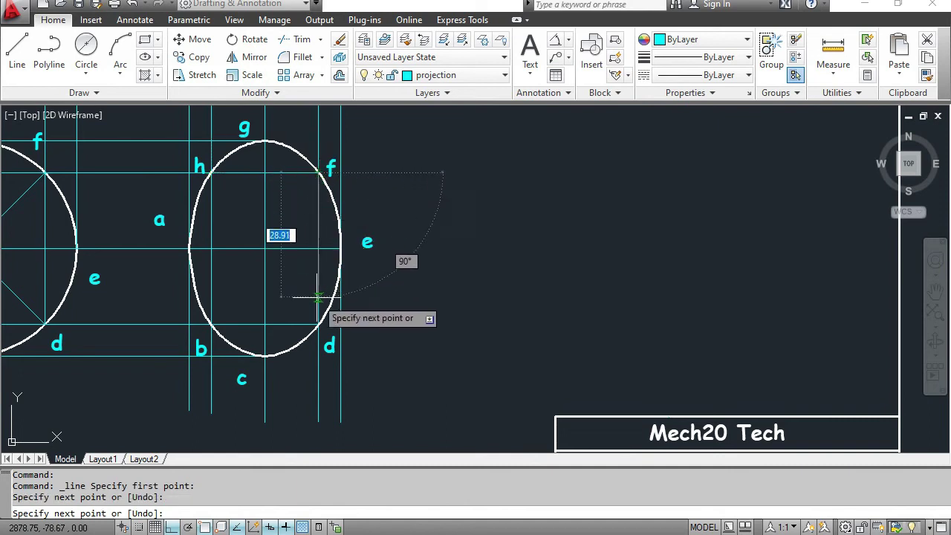
left_click(318, 325)
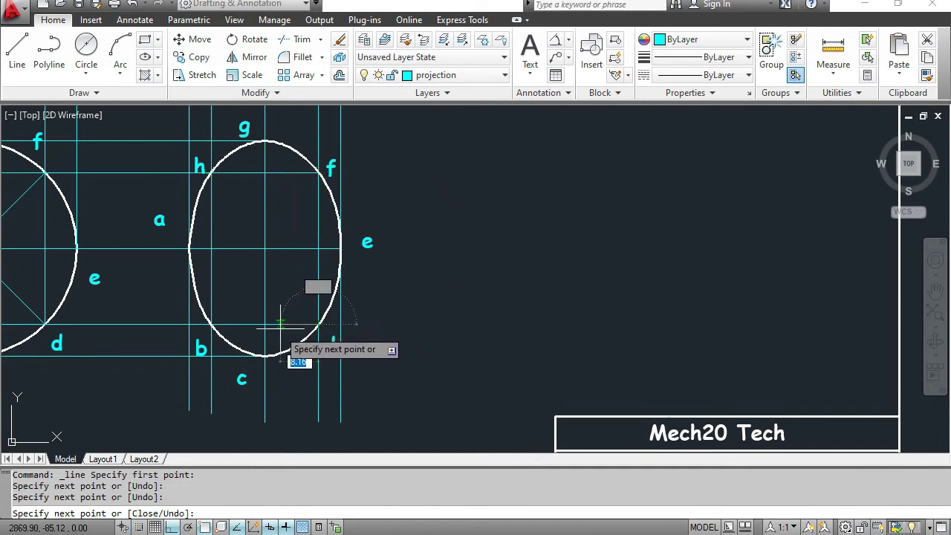
left_click(211, 325)
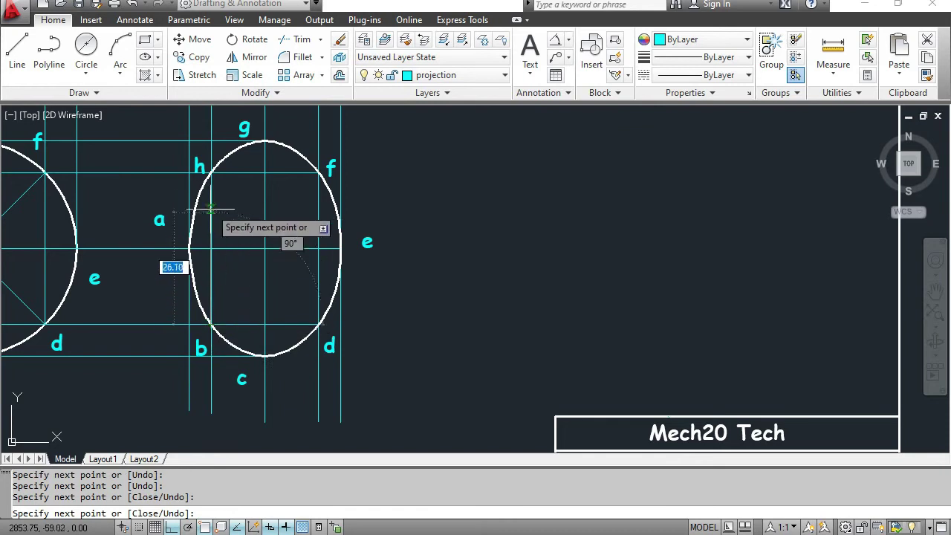
left_click(211, 172)
key("Escape")
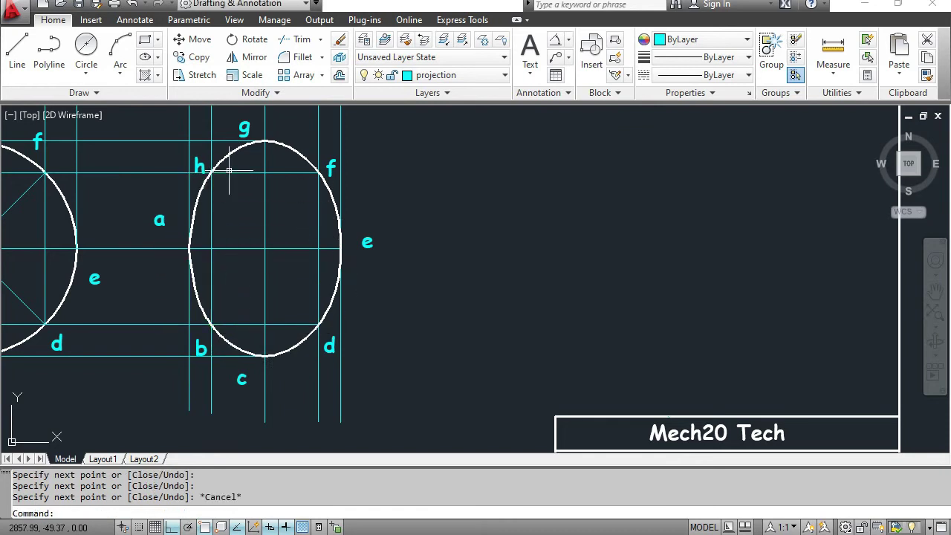
Draw a g–e line across the ellipse, then erase it as unwanted.
key("l")
key("Return")
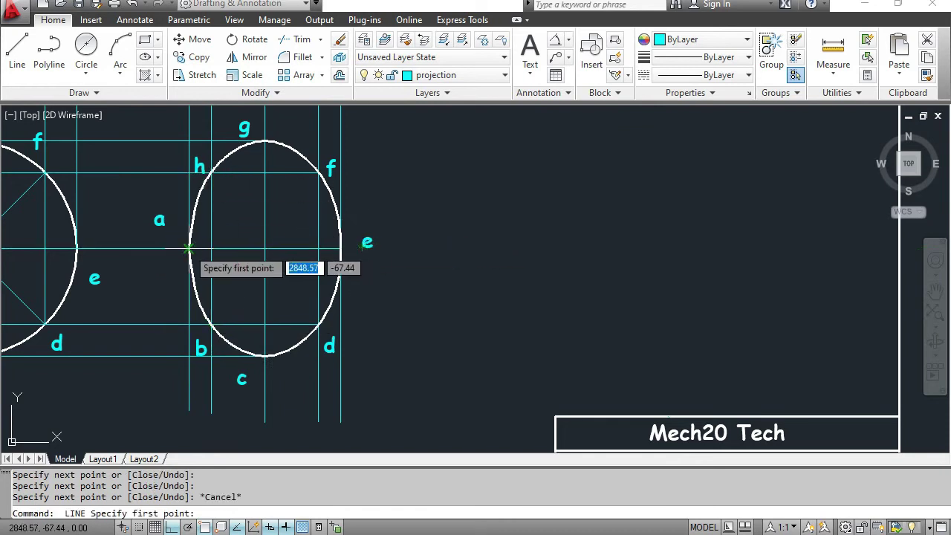
left_click(188, 248)
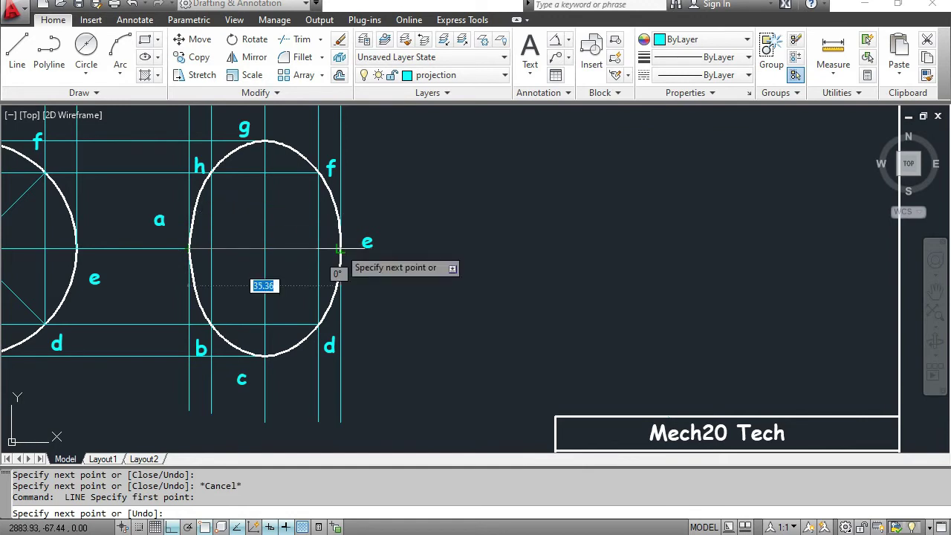
key("Escape")
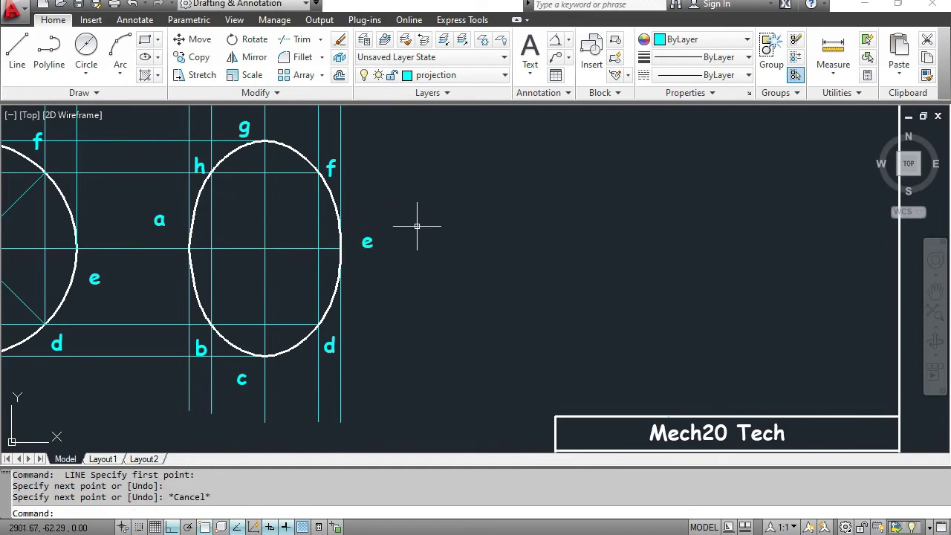
key("l")
key("Return")
left_click(265, 140)
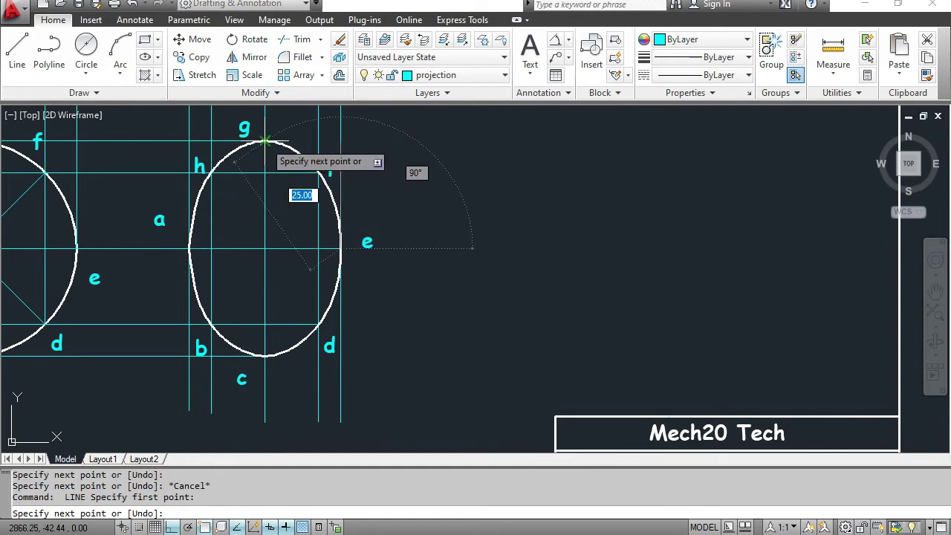
left_click(340, 247)
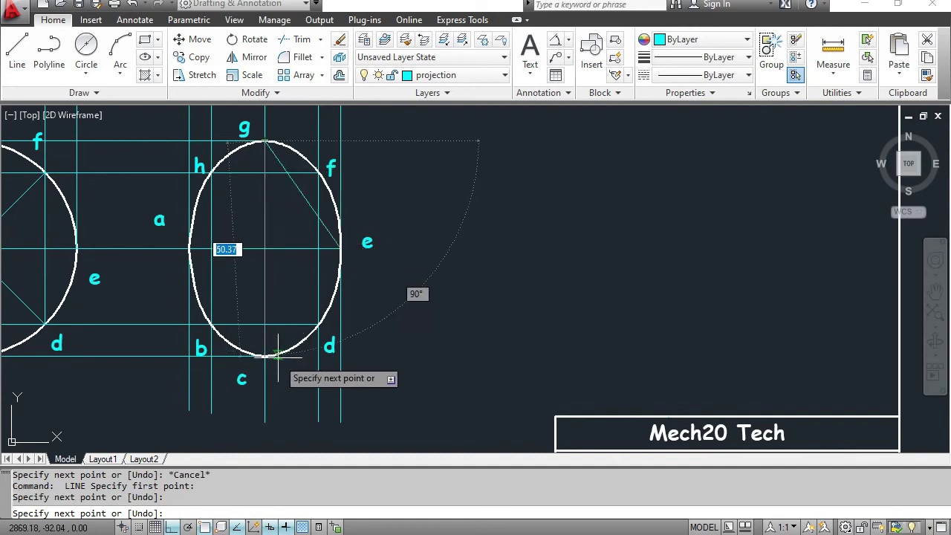
key("Escape")
left_click(296, 189)
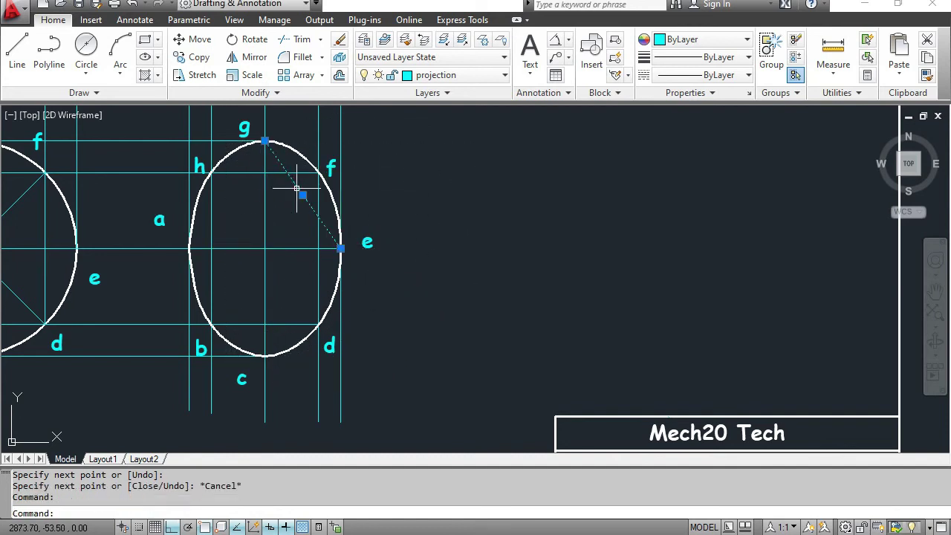
key("Delete")
left_click(241, 115)
key("Escape")
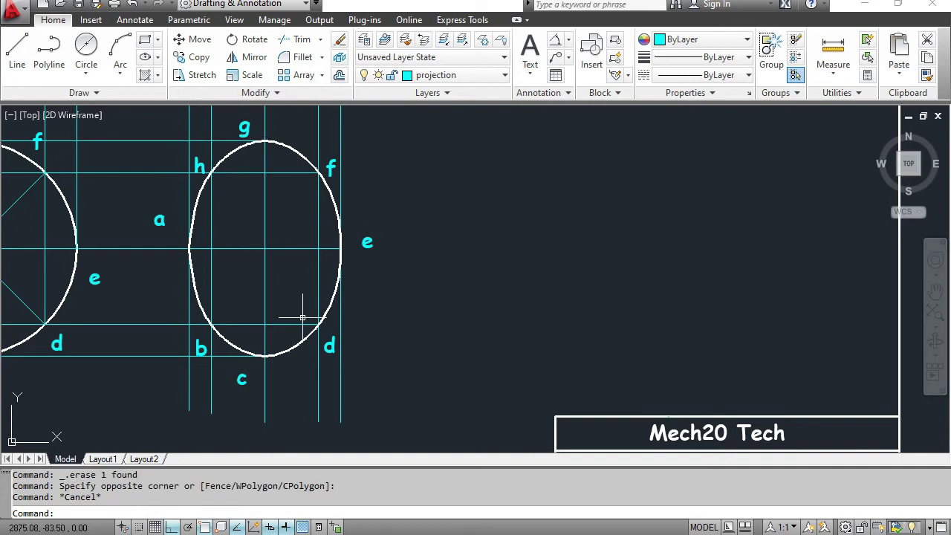
Copy the ellipse with its a–h labels and inner lines about 67 units right, using point a as base.
left_click(508, 262)
scroll(508, 260, "down", 1)
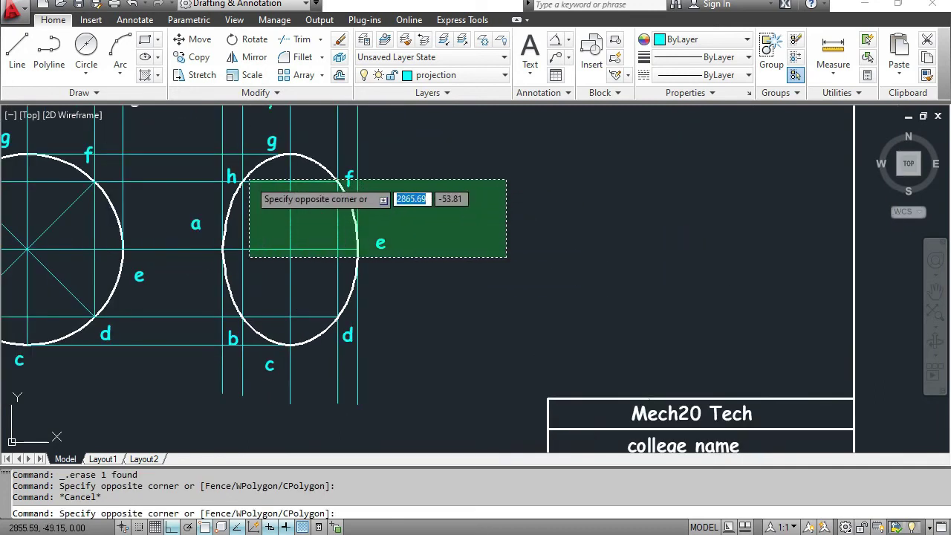
key("Escape")
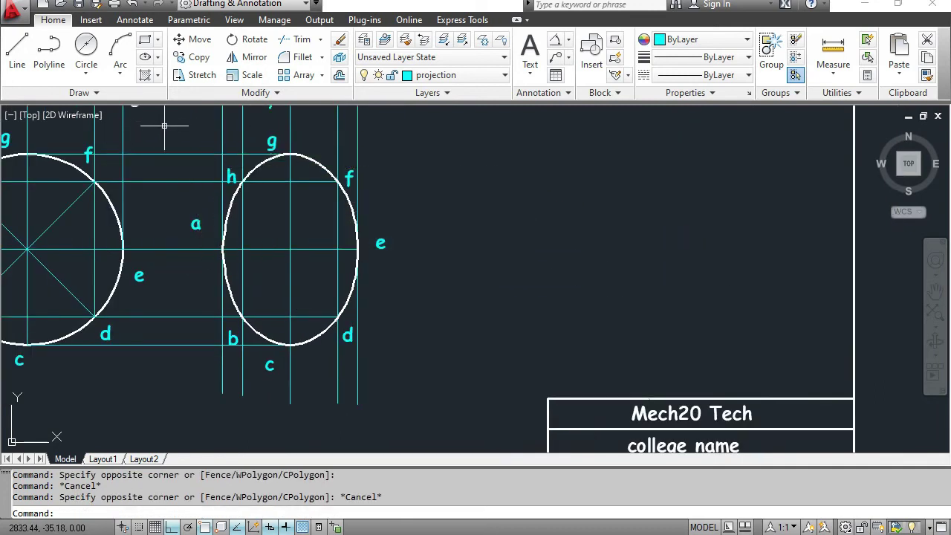
left_click(167, 120)
left_click(403, 381)
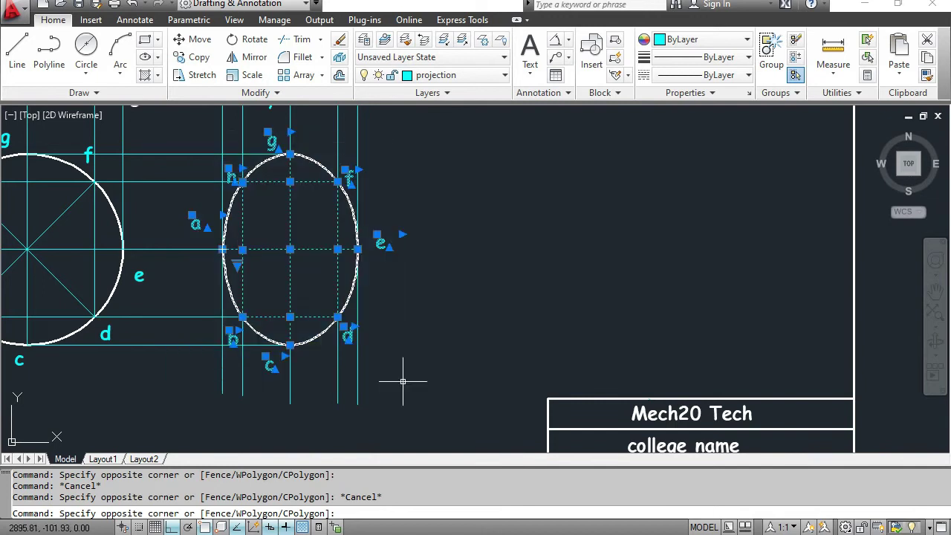
left_click(193, 57)
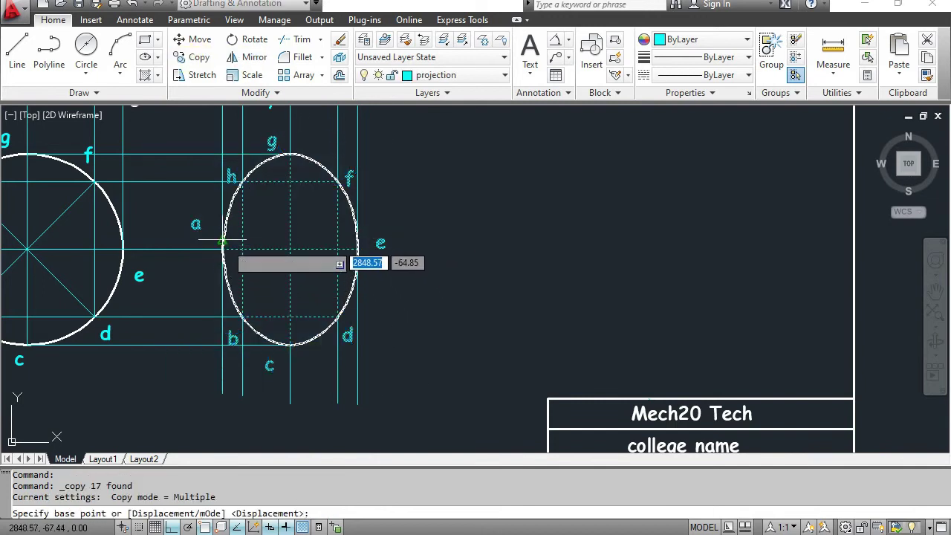
left_click(221, 240)
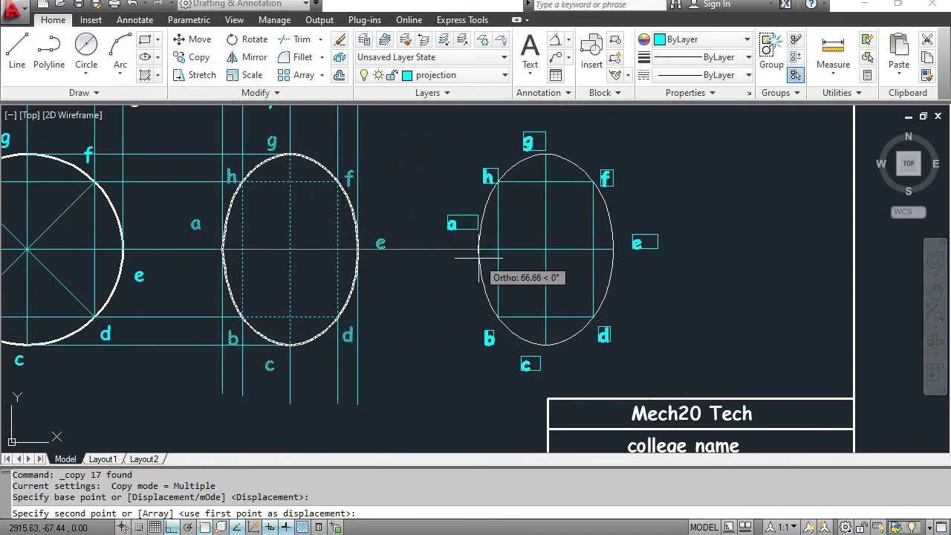
left_click(479, 259)
key("Escape")
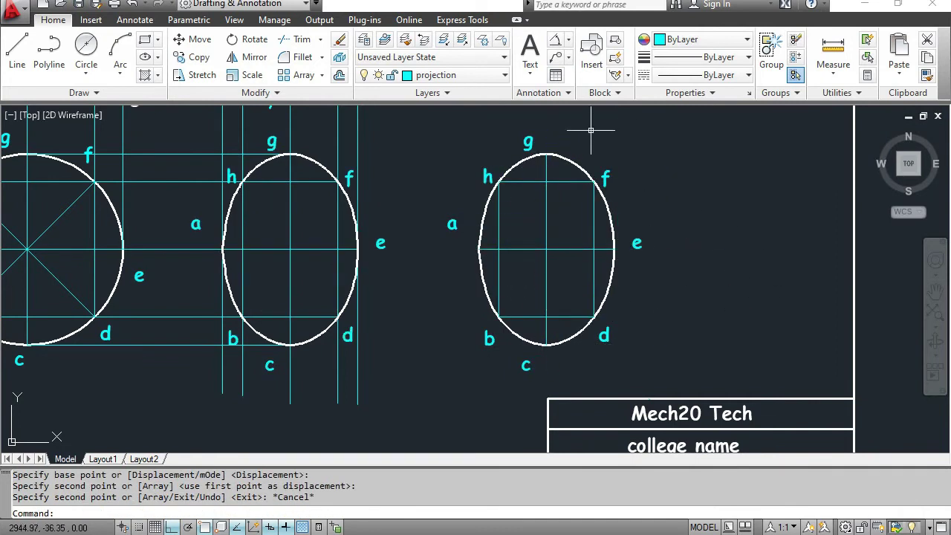
right_click(518, 170)
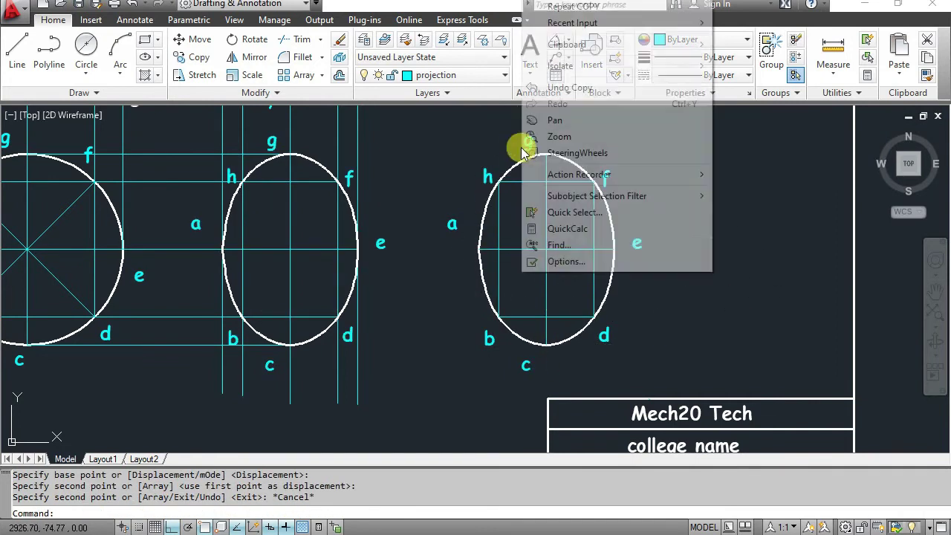
left_click(410, 261)
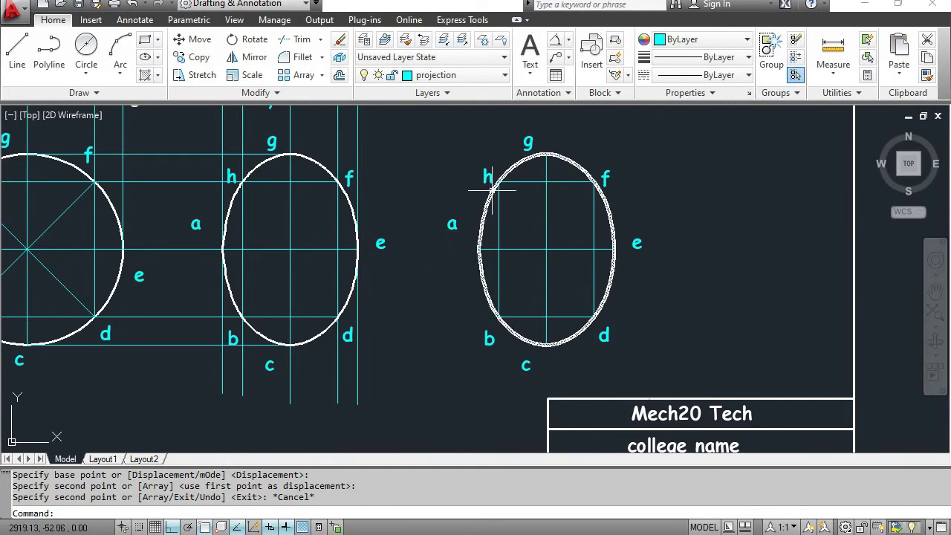
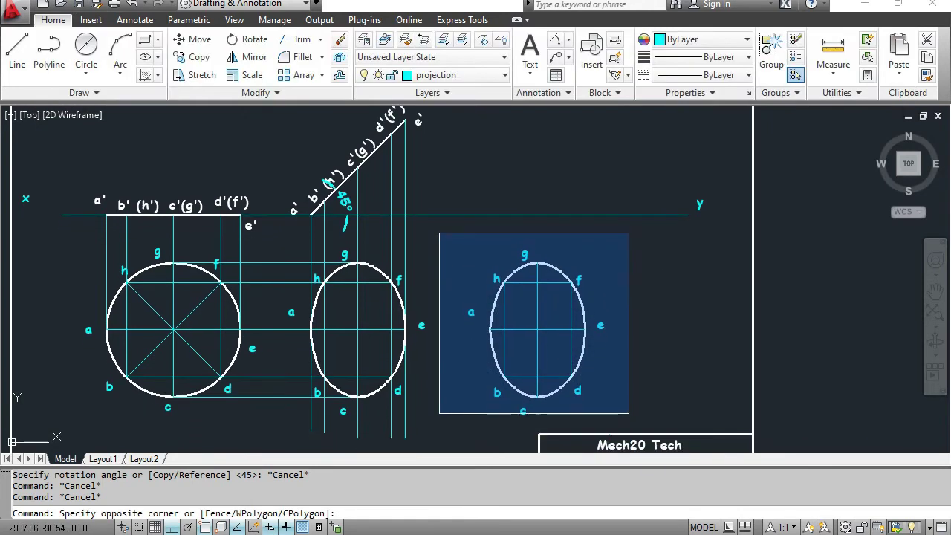
Rotate the right ellipse view and its lettered lines 60° about point a.
left_click(629, 422)
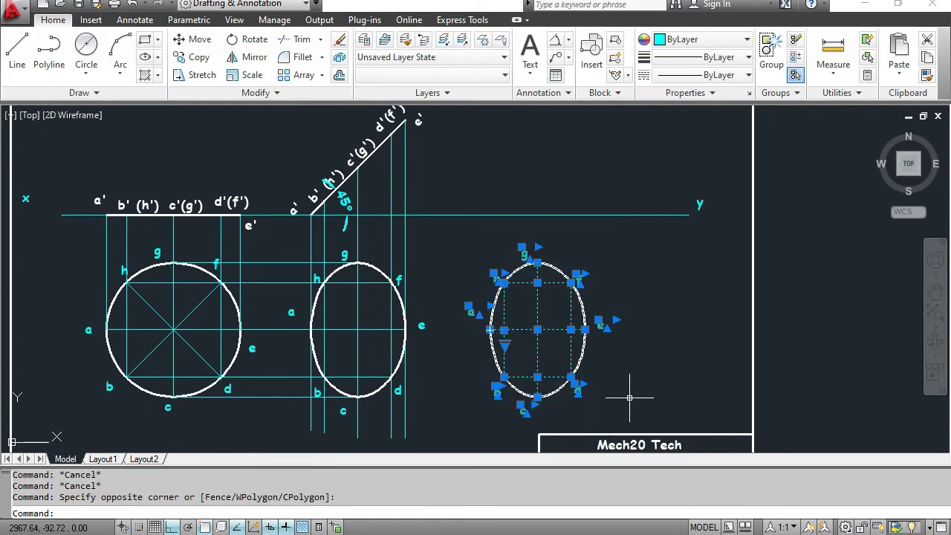
left_click(254, 41)
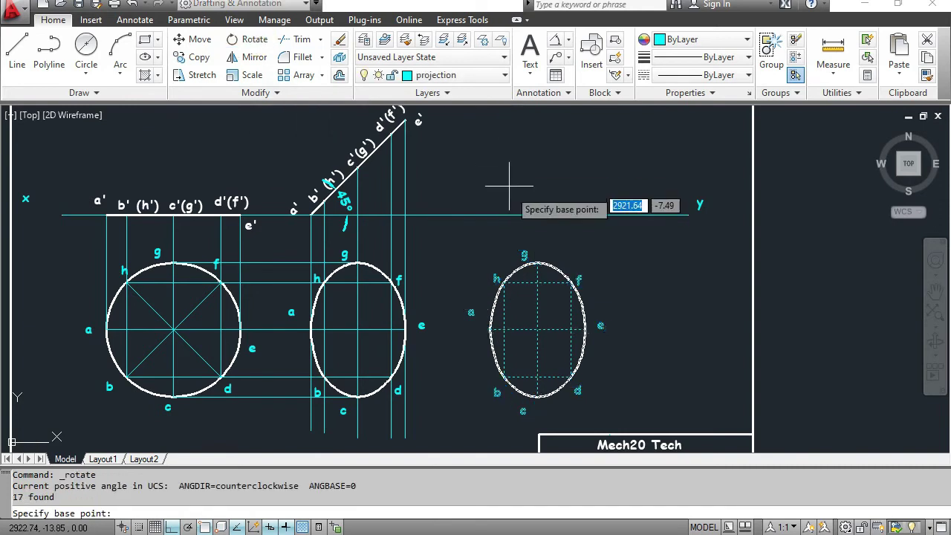
left_click(489, 329)
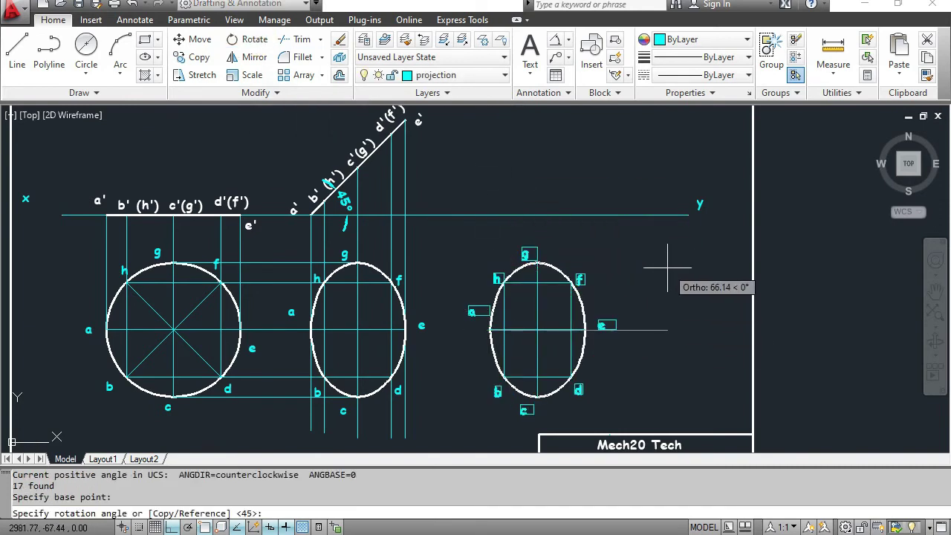
type("60")
key("Return")
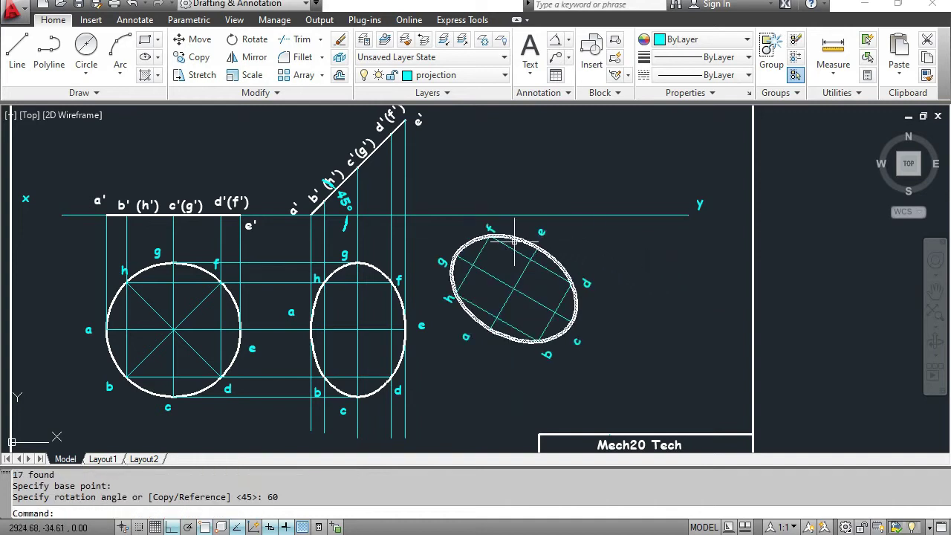
Move the rotated ellipse group slightly down-right, with Ortho off.
left_click(418, 188)
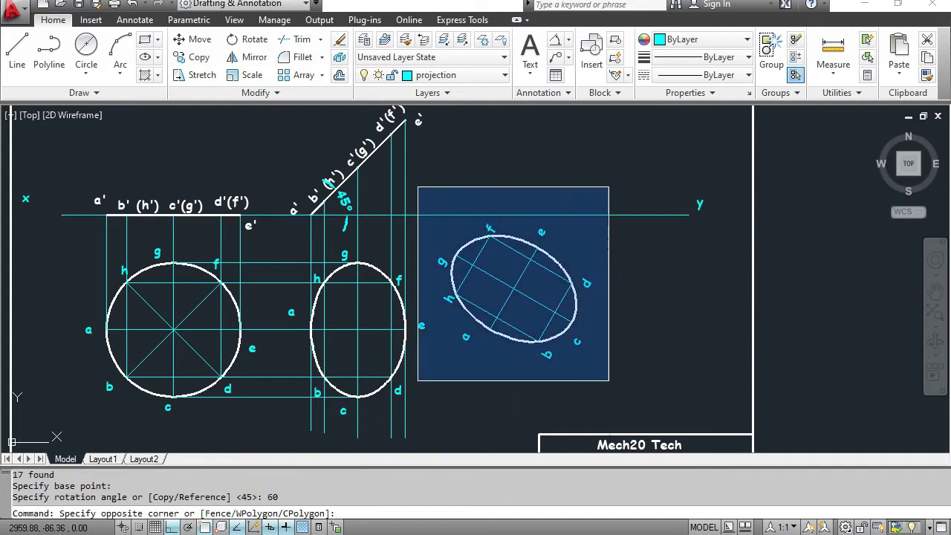
left_click(636, 382)
key("Escape")
left_click(428, 198)
left_click(611, 373)
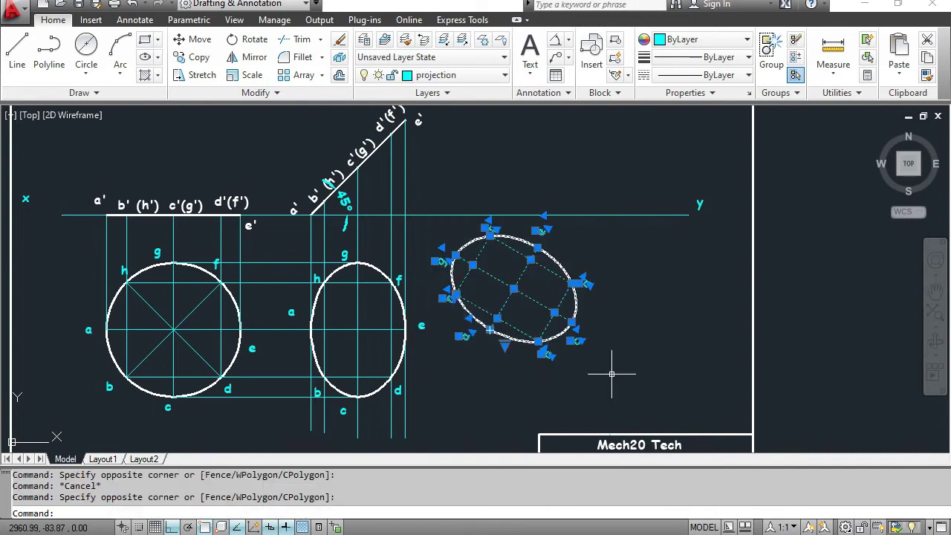
left_click(192, 39)
left_click(513, 287)
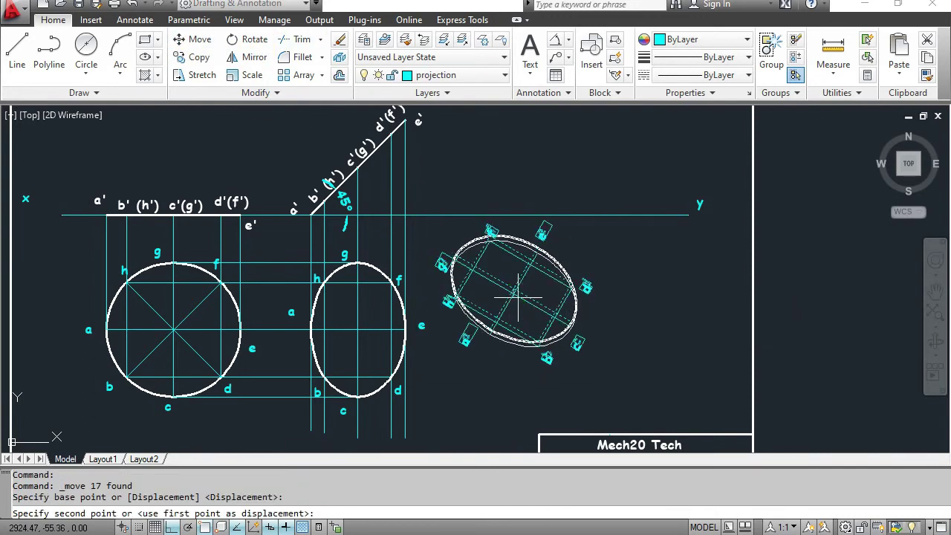
key("F8")
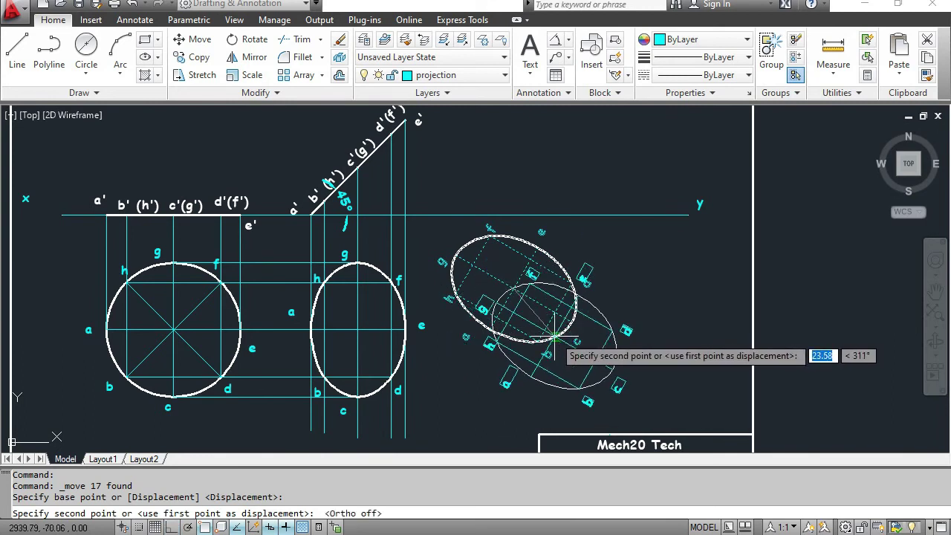
left_click(546, 332)
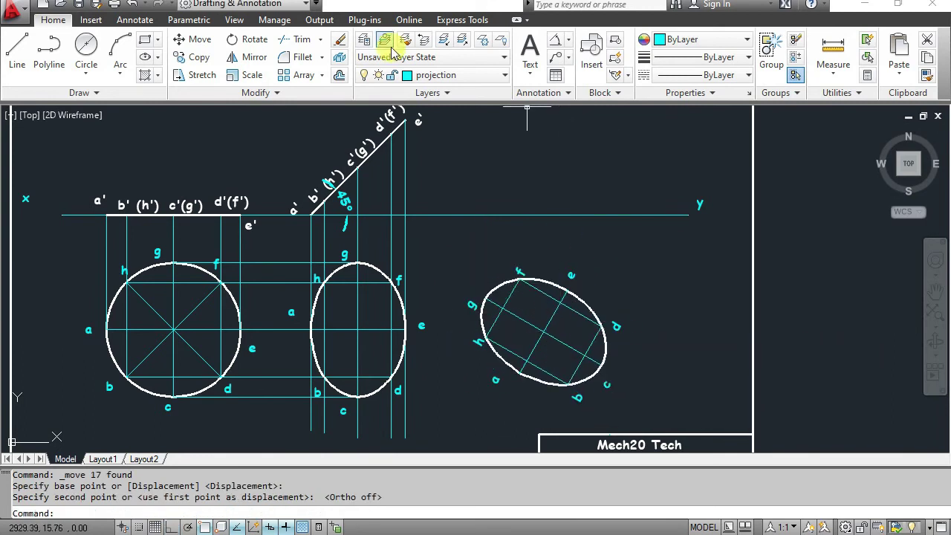
Add a 60° angular dimension between the tilted ellipse's axis line and the x-y line, placed above.
left_click(556, 41)
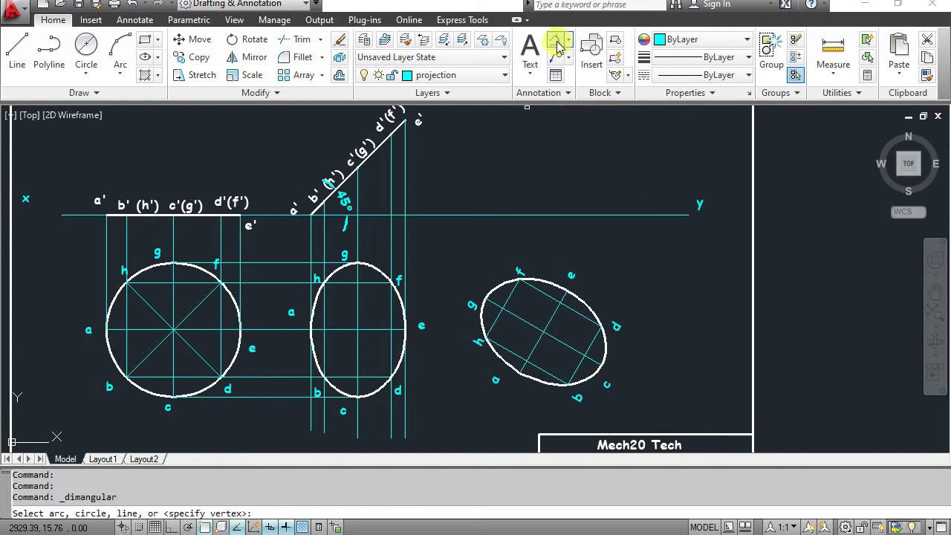
left_click(550, 319)
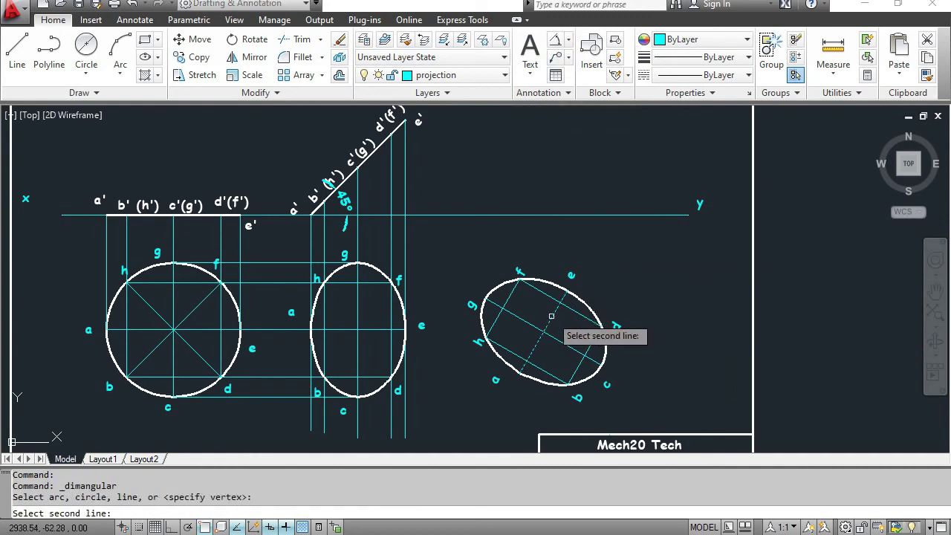
left_click(539, 215)
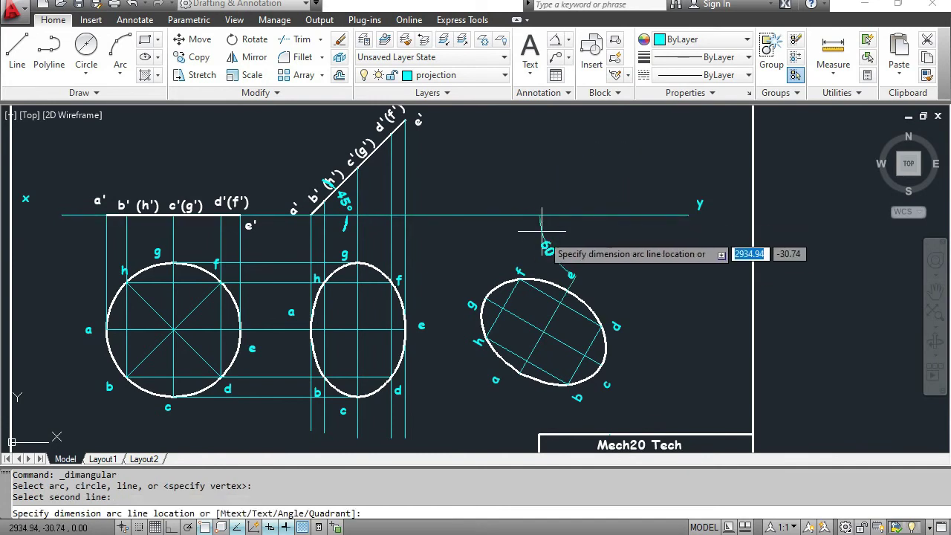
left_click(581, 238)
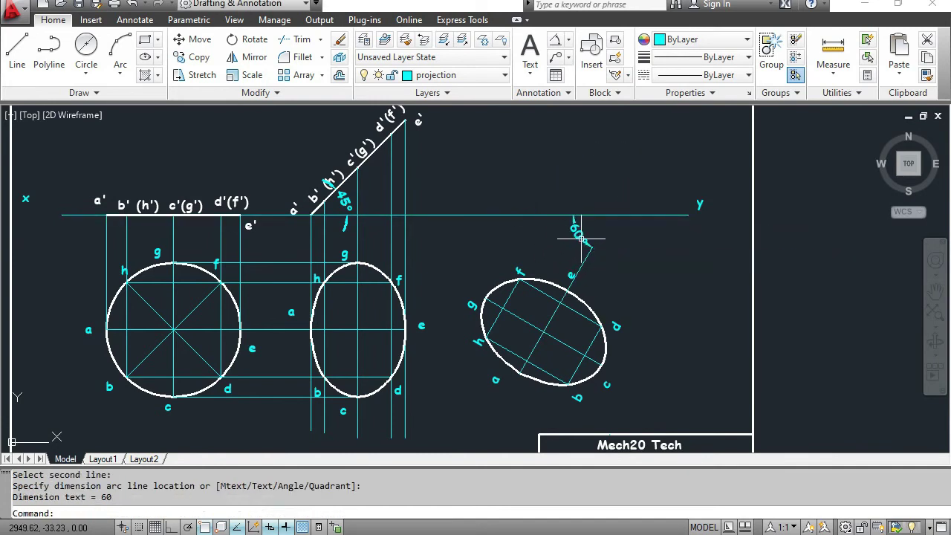
key("Escape")
key("Escape")
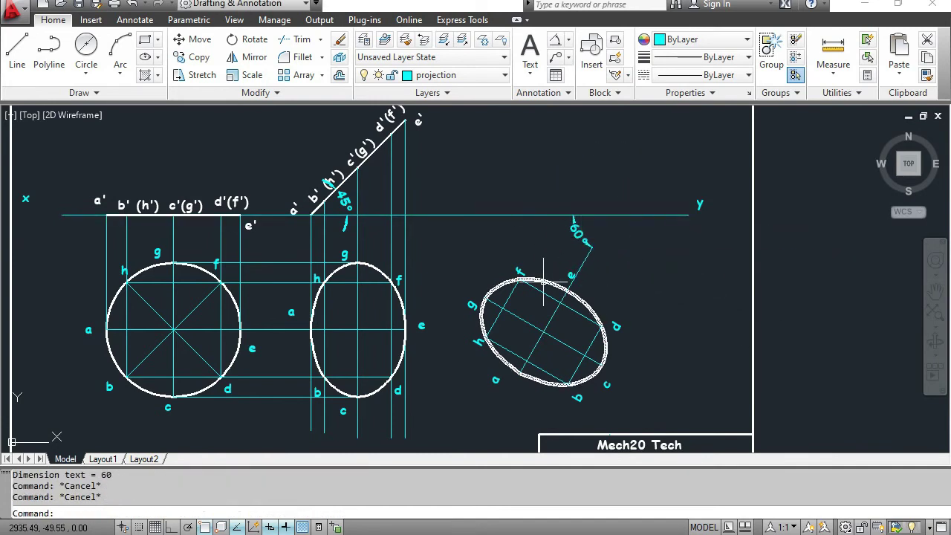
middle_click_drag(541, 239, 539, 261)
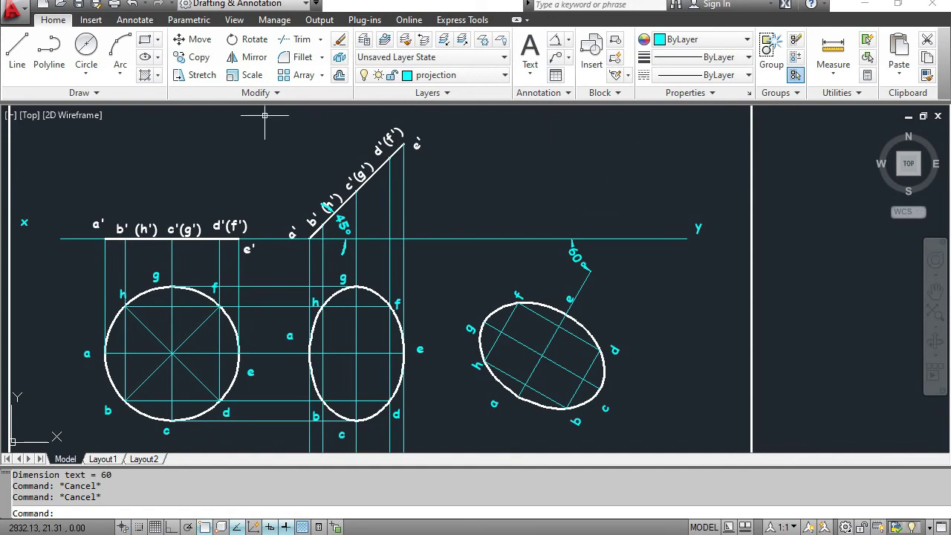
Draw a vertical projector from point a of the tilted view up to the x-y line.
left_click(16, 56)
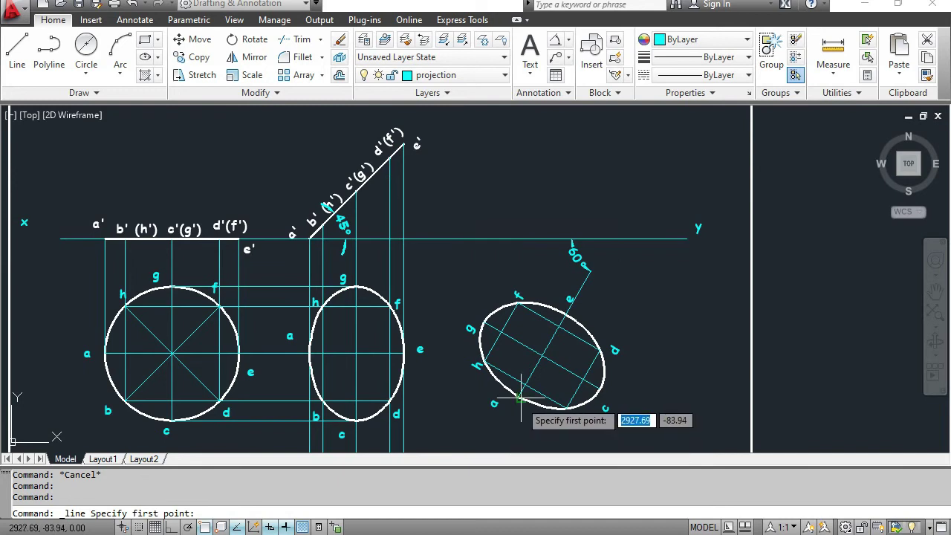
scroll(520, 399, "up", 4)
scroll(520, 390, "up", 1)
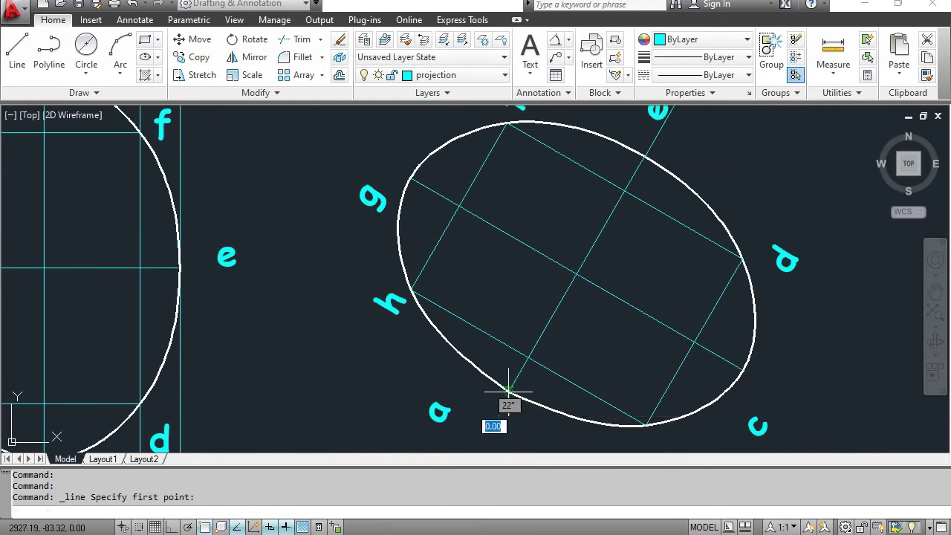
left_click(509, 391)
scroll(520, 223, "down", 5)
middle_click_drag(520, 245, 517, 364)
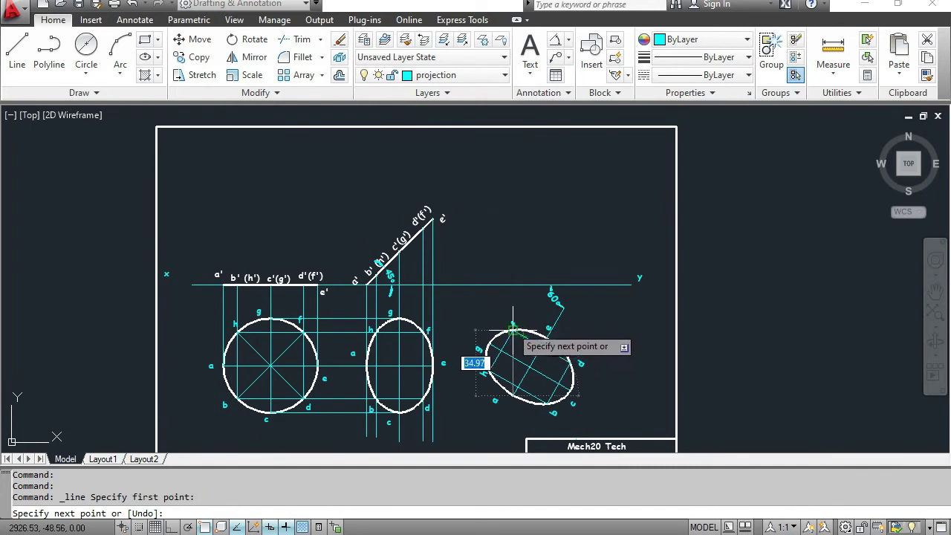
key("F8")
scroll(510, 286, "up", 2)
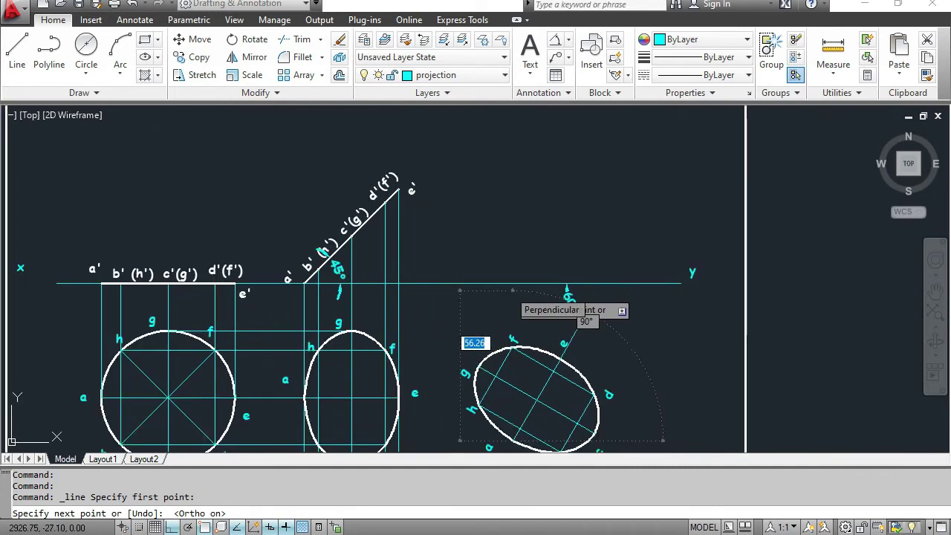
scroll(509, 286, "up", 3)
scroll(502, 293, "down", 3)
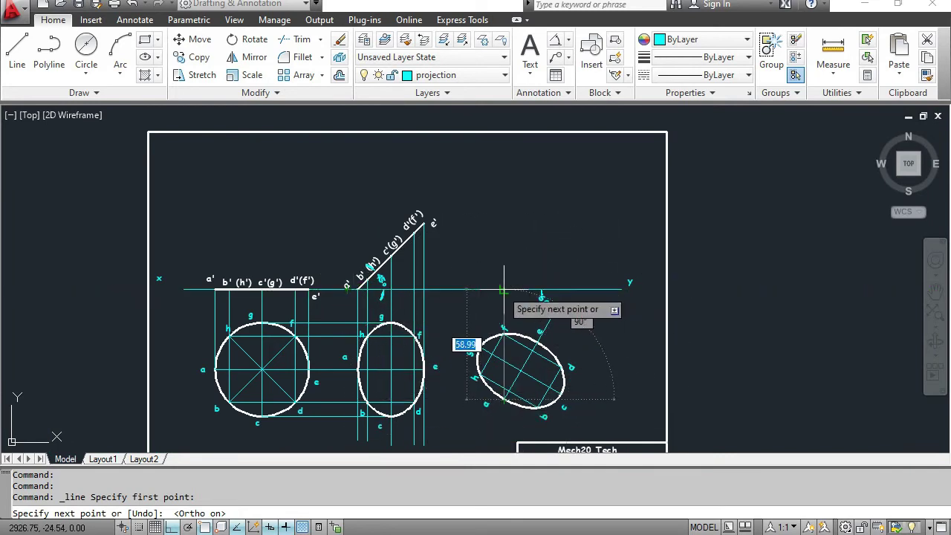
key("Escape")
scroll(477, 315, "up", 3)
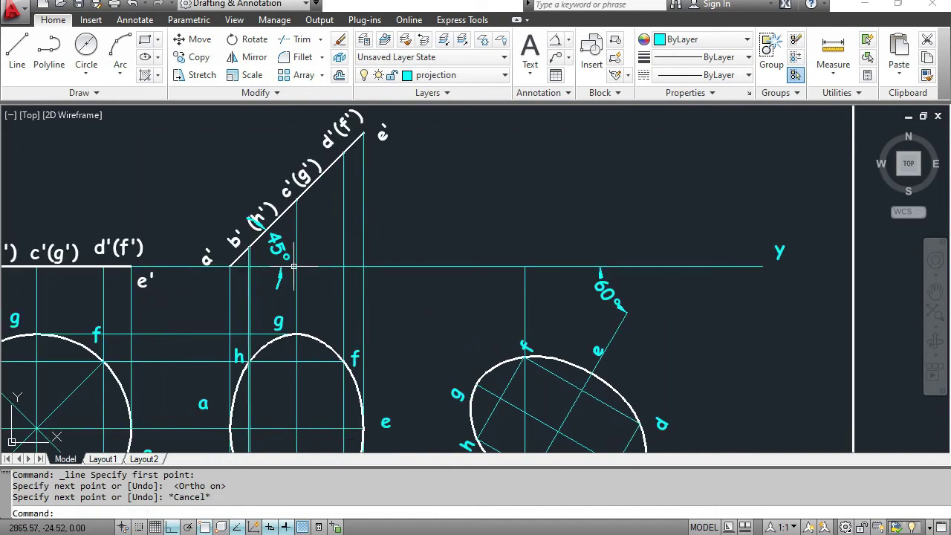
middle_click_drag(548, 341, 545, 222)
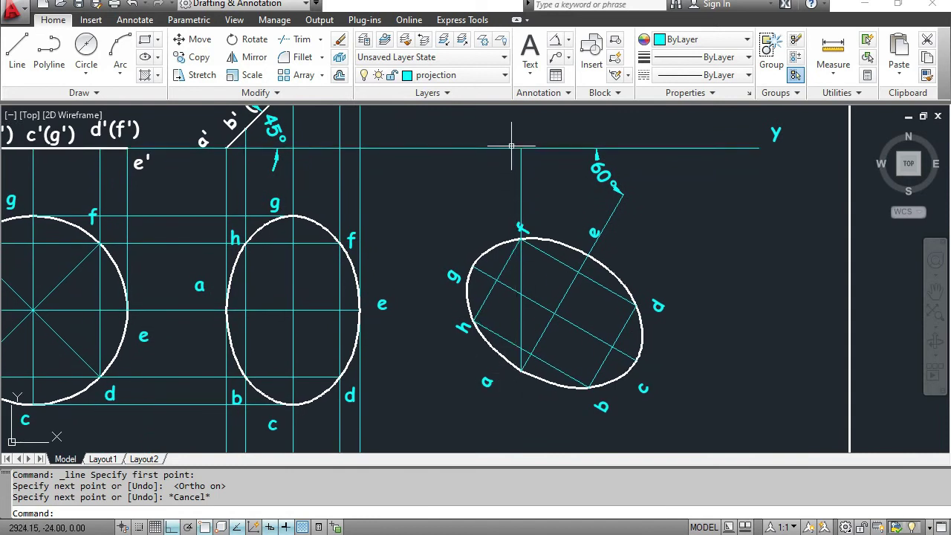
Label the projector 'a' with Mtext just below the x-y line.
left_click(530, 46)
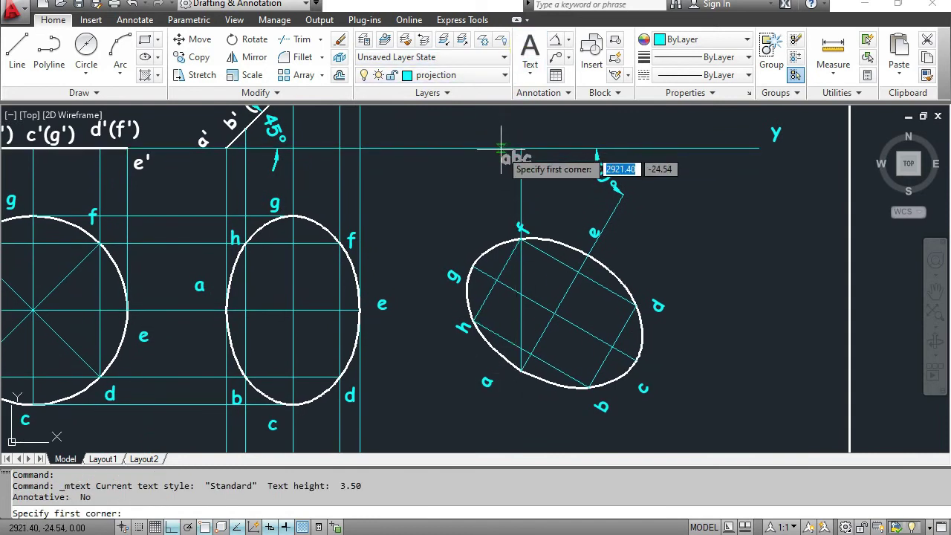
scroll(498, 156, "up", 5)
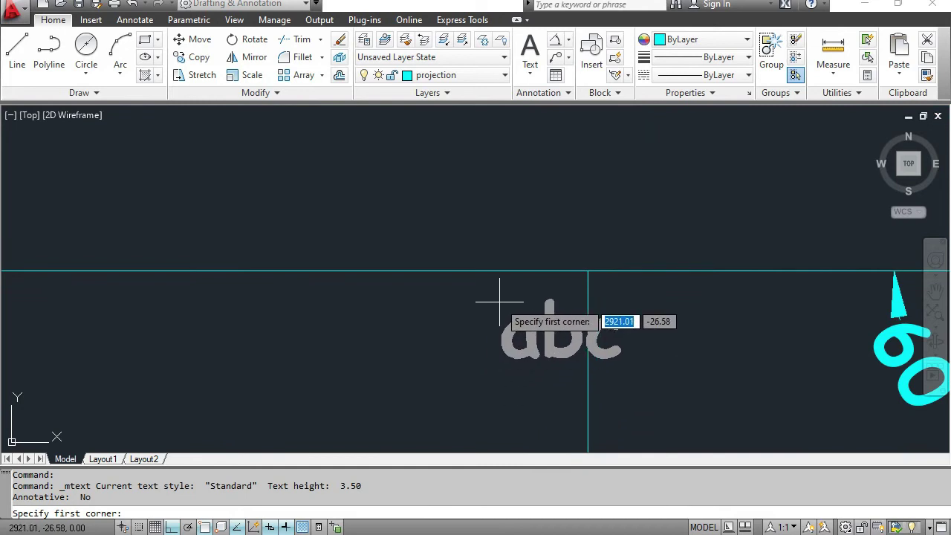
left_click(501, 296)
left_click(536, 334)
type("a")
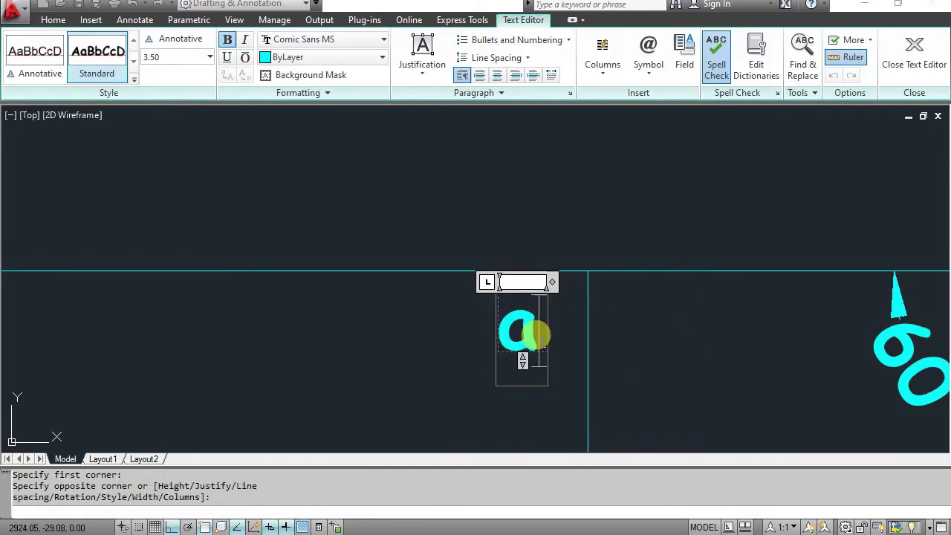
left_click(665, 339)
scroll(681, 329, "down", 2)
scroll(637, 206, "down", 2)
middle_click_drag(637, 205, 569, 163)
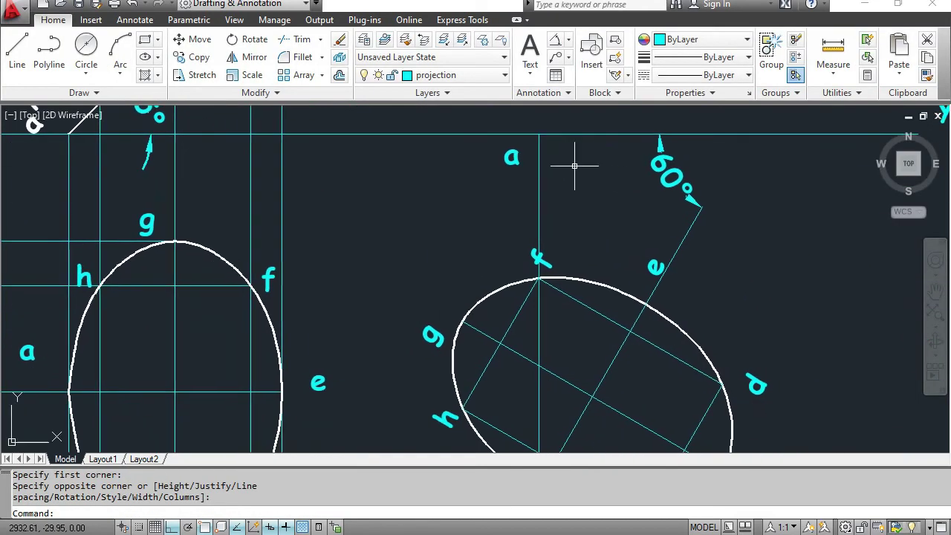
scroll(605, 238, "down", 2)
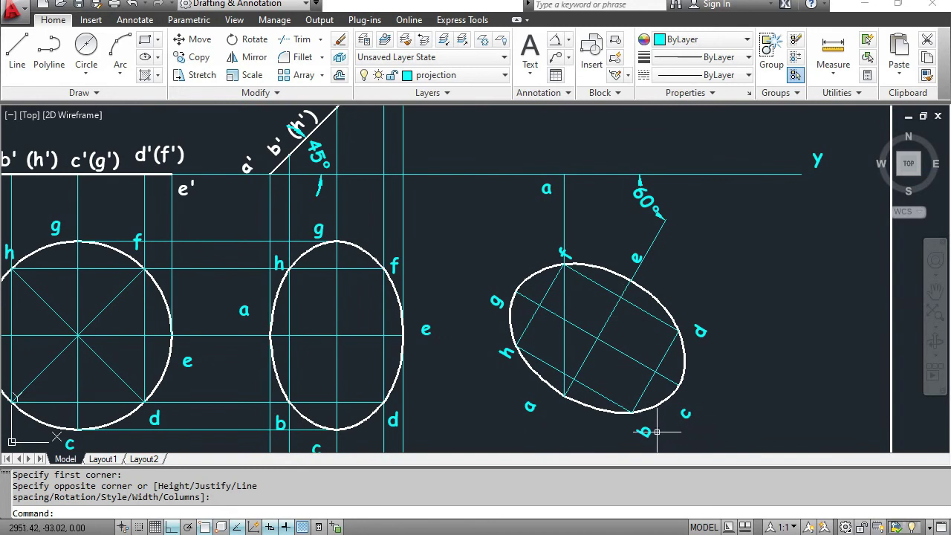
Draw vertical projectors from point b and the next ellipse point up past the x-y line.
left_click(16, 46)
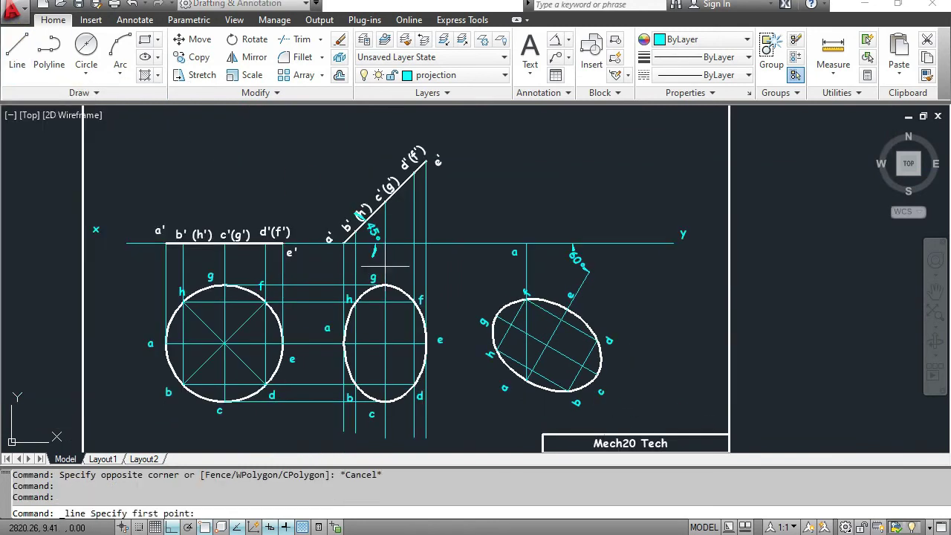
left_click(568, 391)
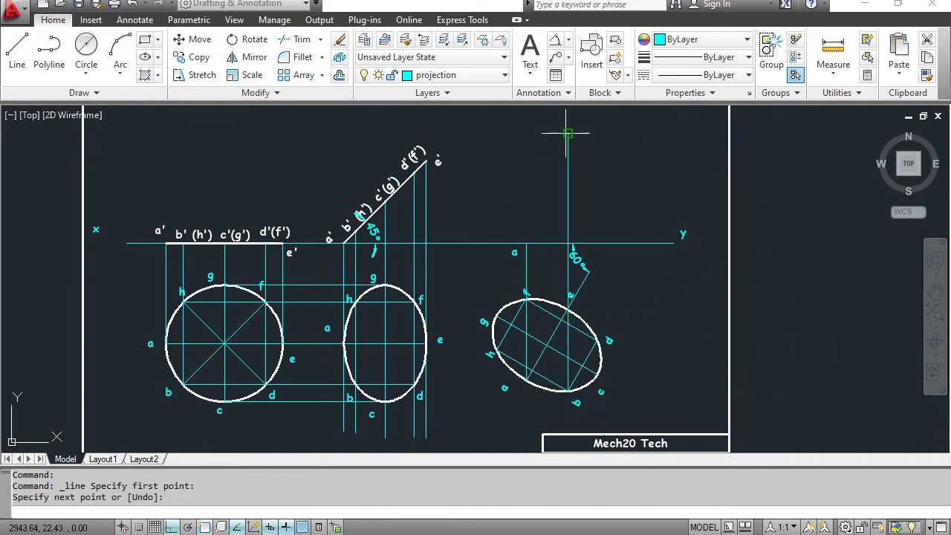
left_click(566, 135)
key("Escape")
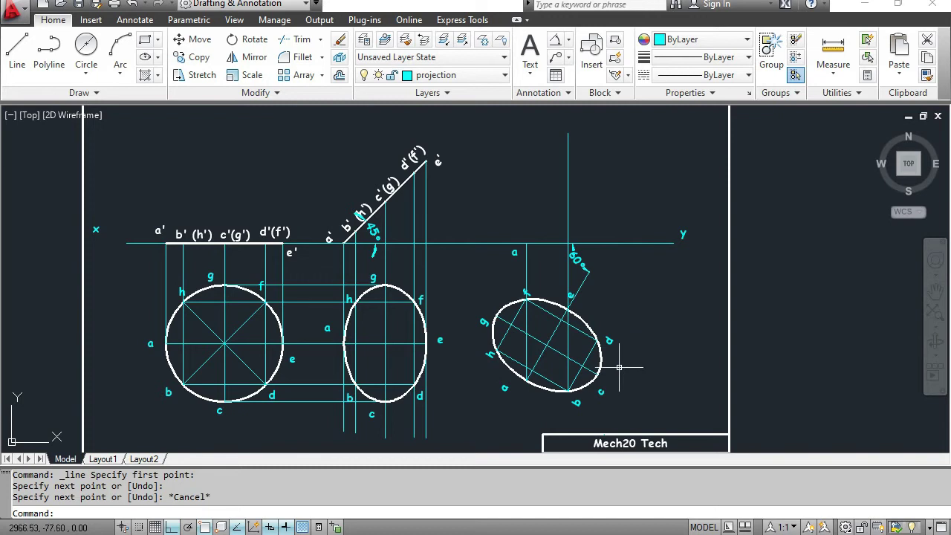
key("Return")
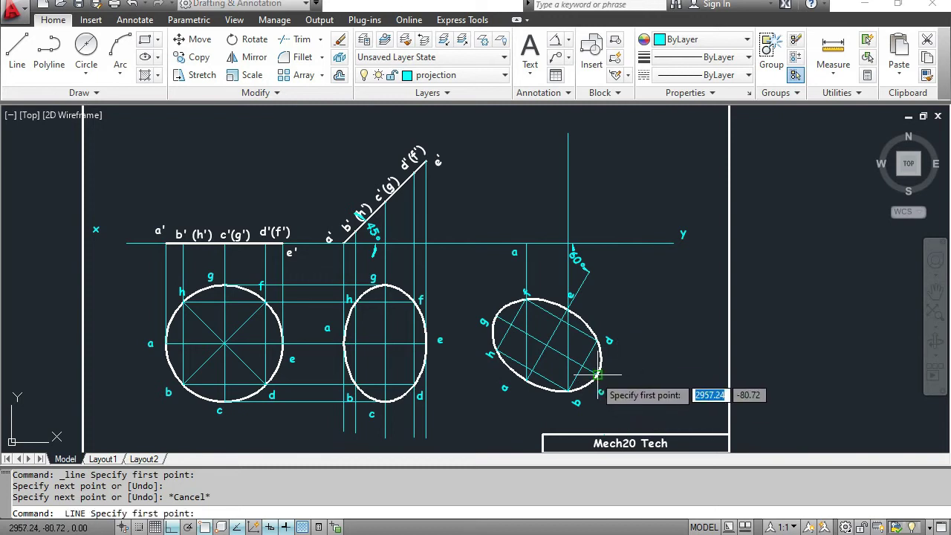
left_click(598, 374)
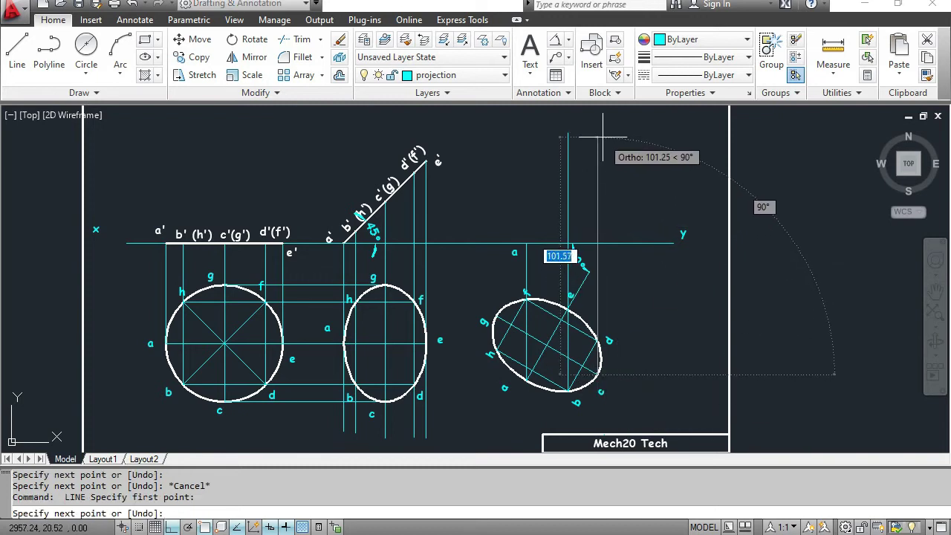
left_click(602, 137)
key("Escape")
Draw a vertical projector from the ellipse point near e up above the x-y line.
key("Return")
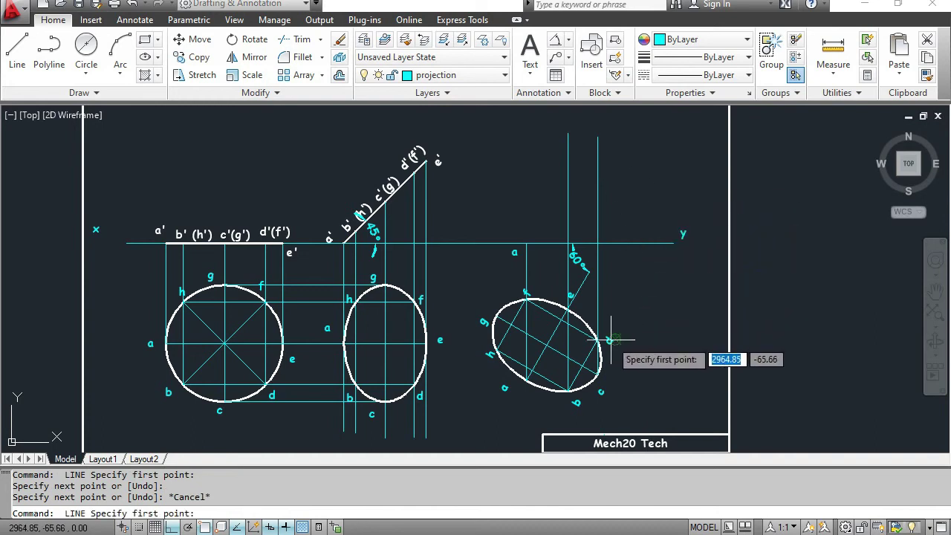
scroll(609, 335, "up", 3)
scroll(587, 349, "up", 2)
scroll(529, 324, "up", 3)
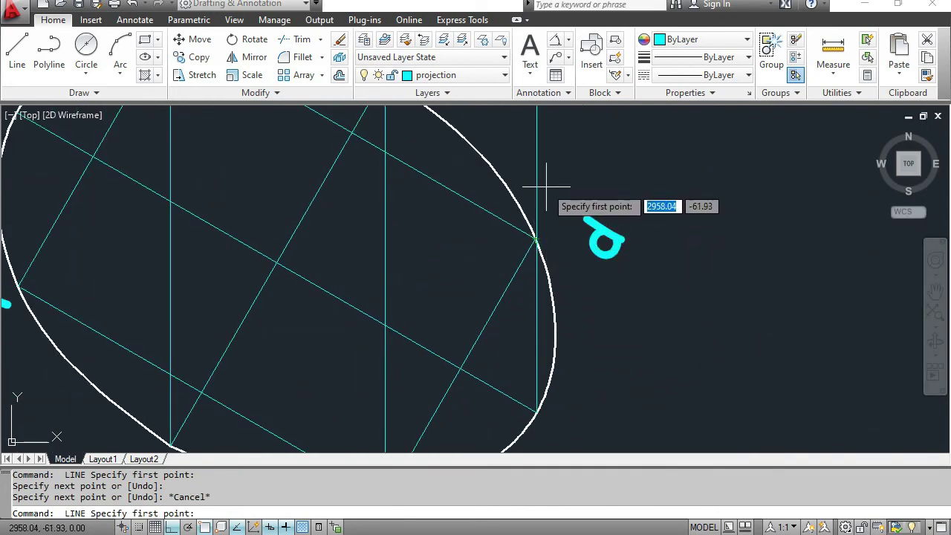
left_click(535, 239)
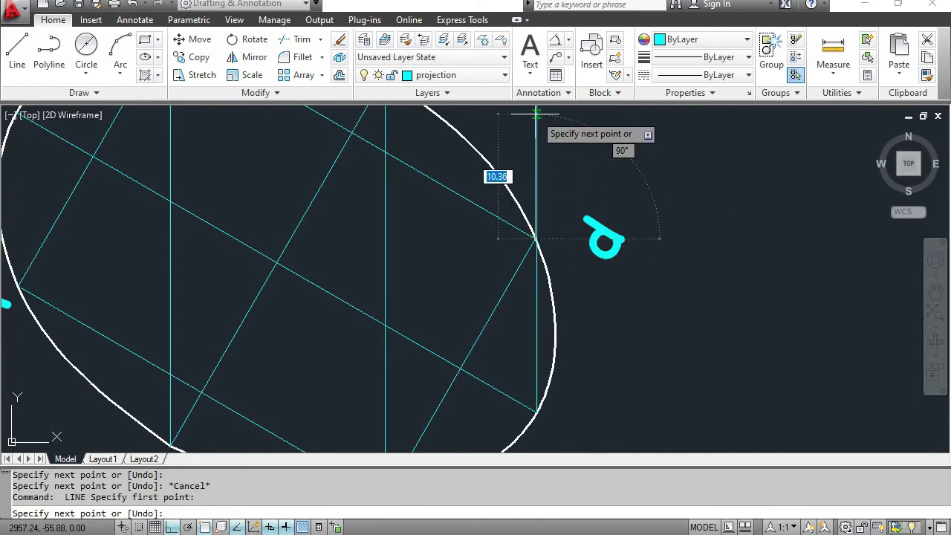
middle_click_drag(534, 113, 545, 325)
scroll(551, 320, "up", 3)
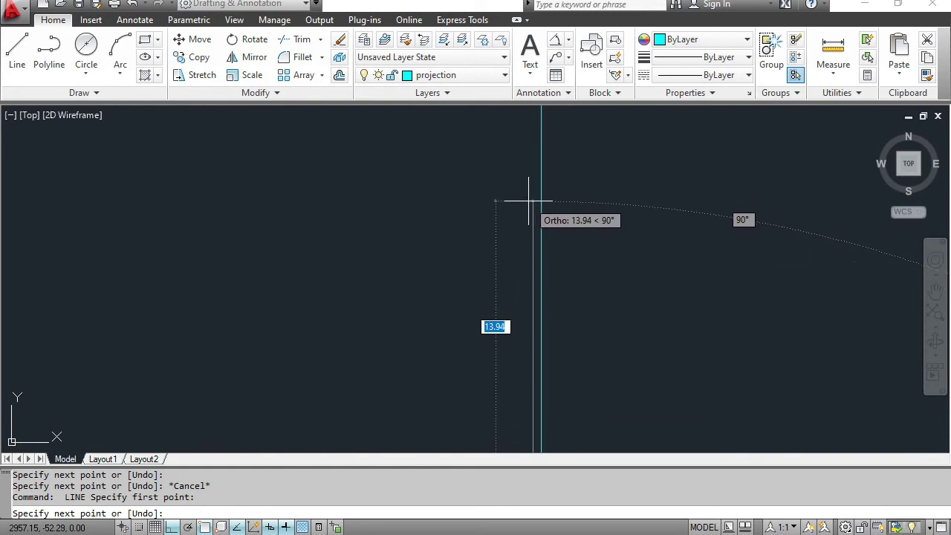
scroll(528, 201, "down", 2)
middle_click_drag(524, 201, 532, 361)
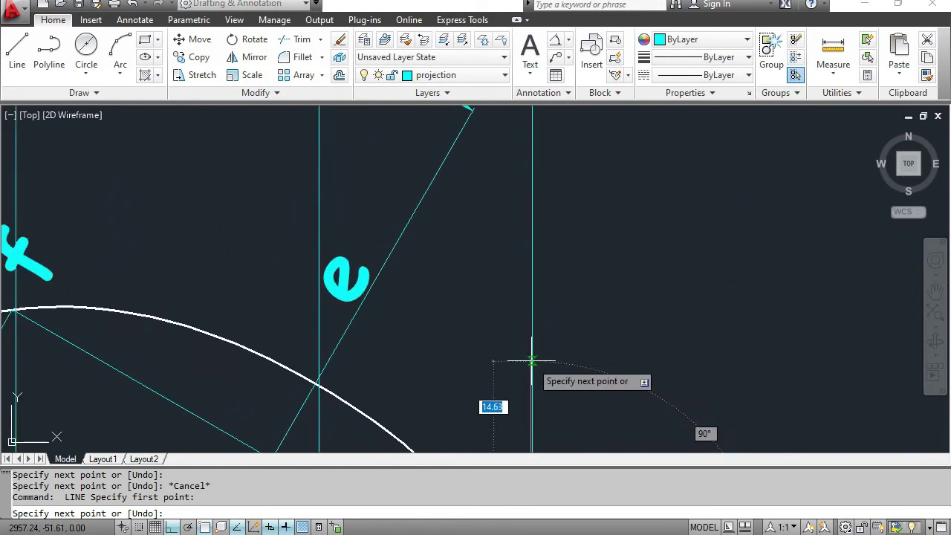
scroll(524, 320, "down", 3)
scroll(522, 314, "down", 4)
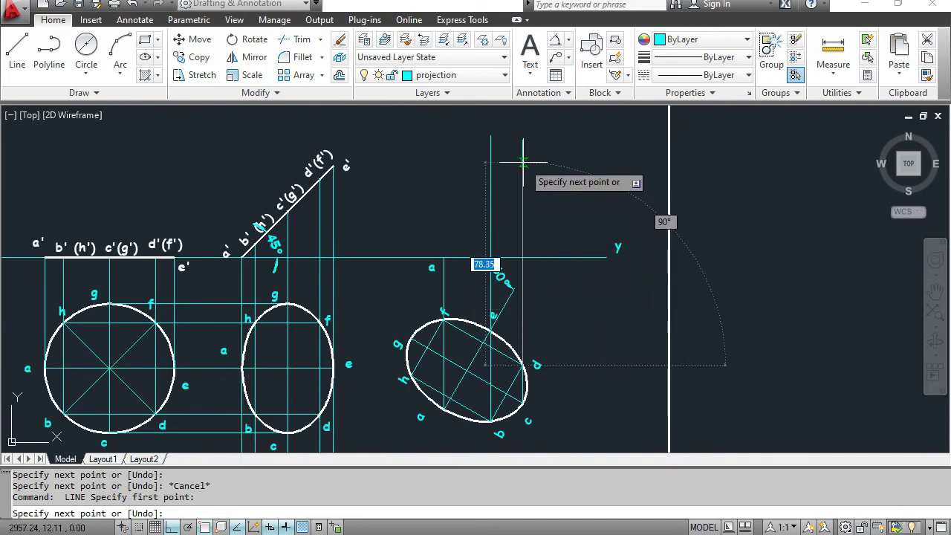
middle_click_drag(523, 161, 506, 309)
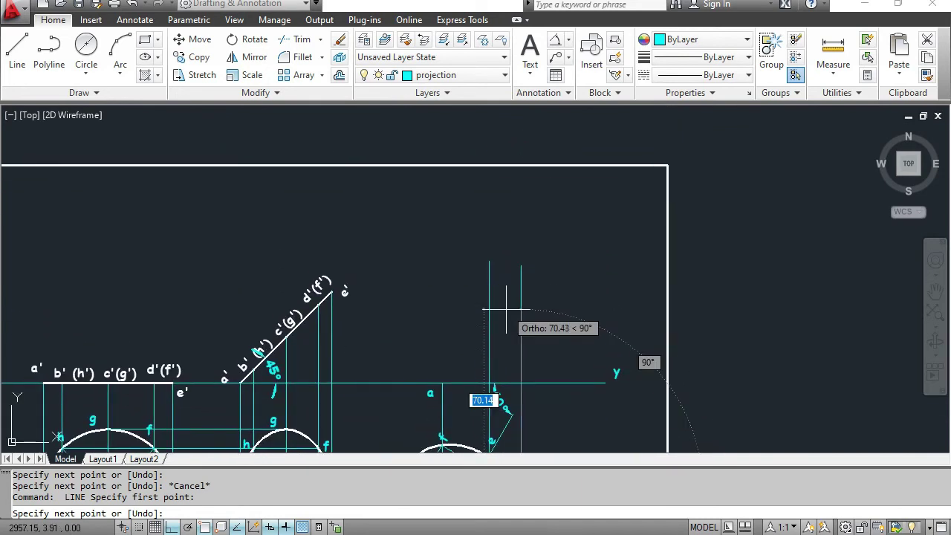
scroll(512, 290, "up", 3)
scroll(518, 293, "up", 2)
left_click(523, 316)
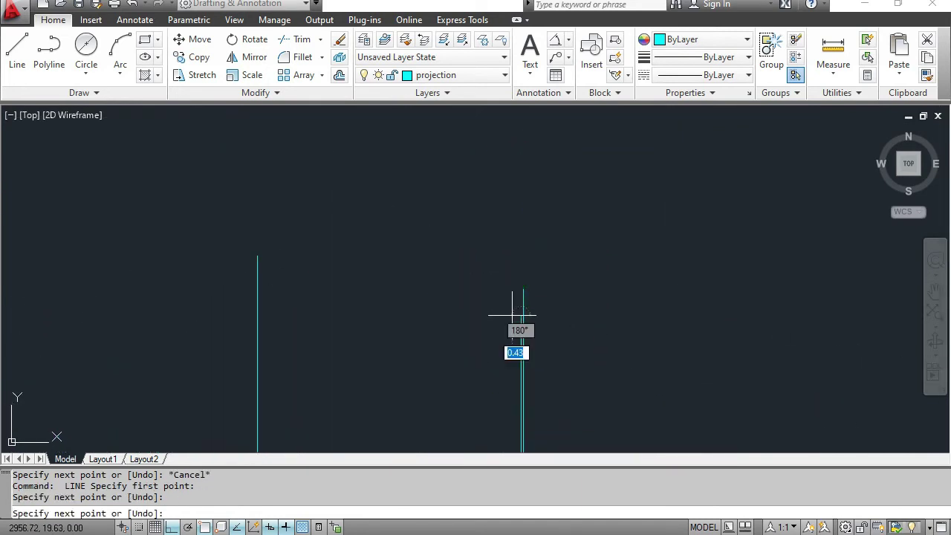
key("Escape")
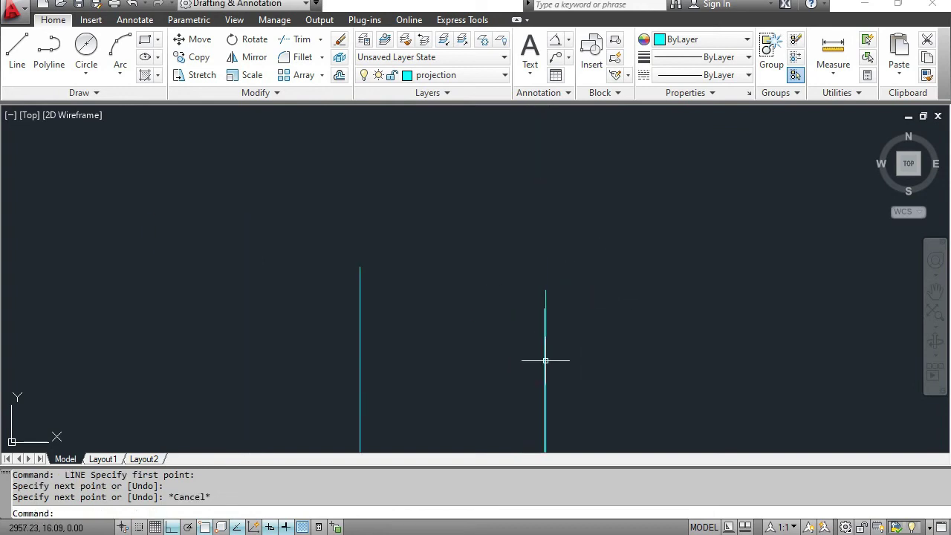
Project the ellipse intersection point vertically upward past the x-y line.
scroll(545, 361, "down", 5)
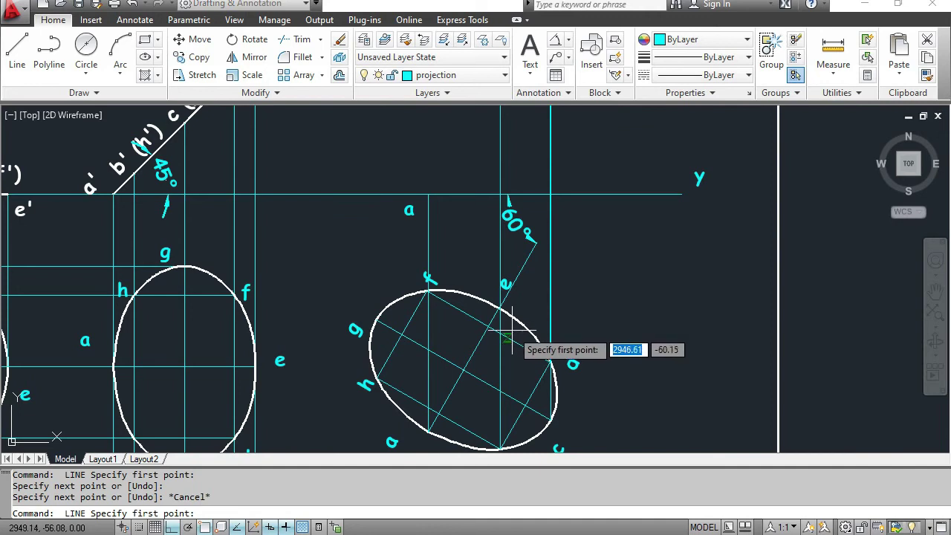
scroll(501, 316, "up", 3)
scroll(492, 290, "up", 3)
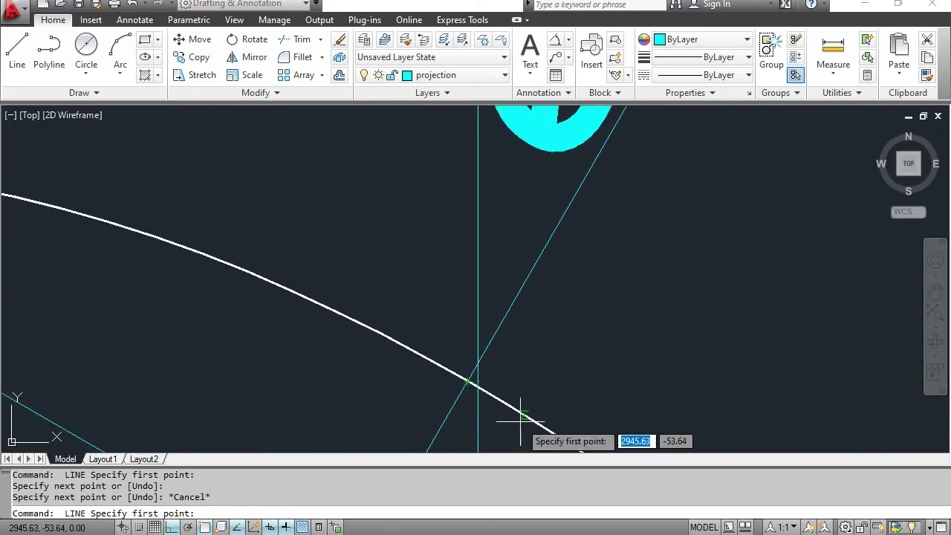
left_click(468, 379)
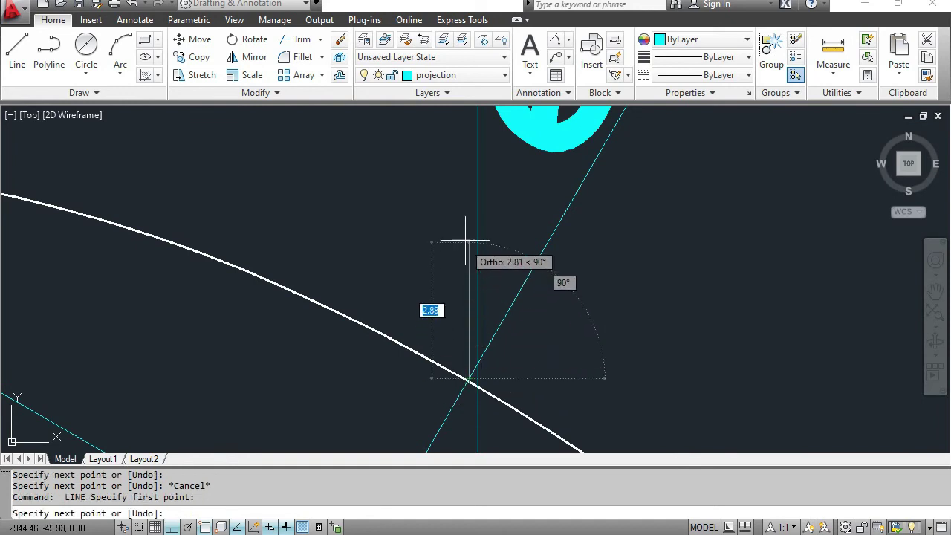
scroll(457, 237, "down", 2)
scroll(463, 322, "down", 1)
scroll(473, 325, "down", 3)
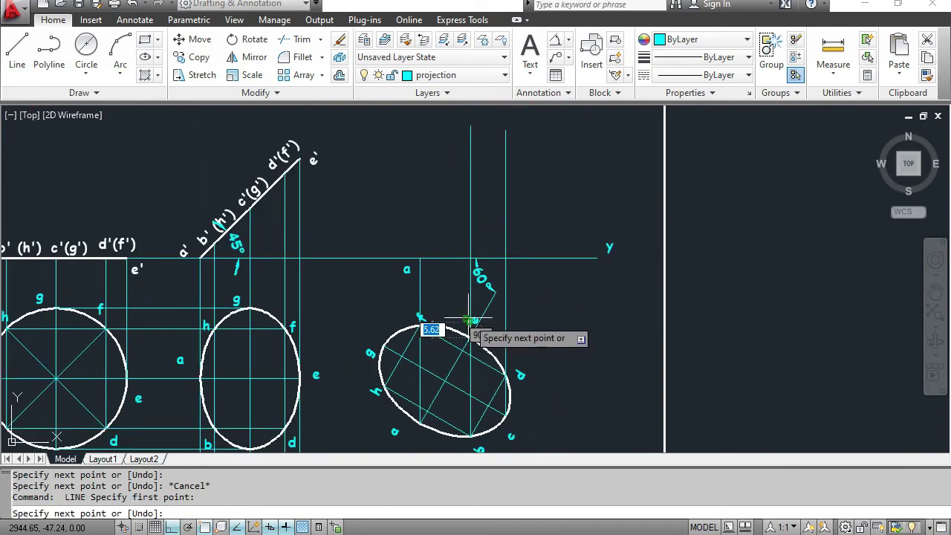
scroll(466, 277, "up", 2)
scroll(467, 277, "up", 2)
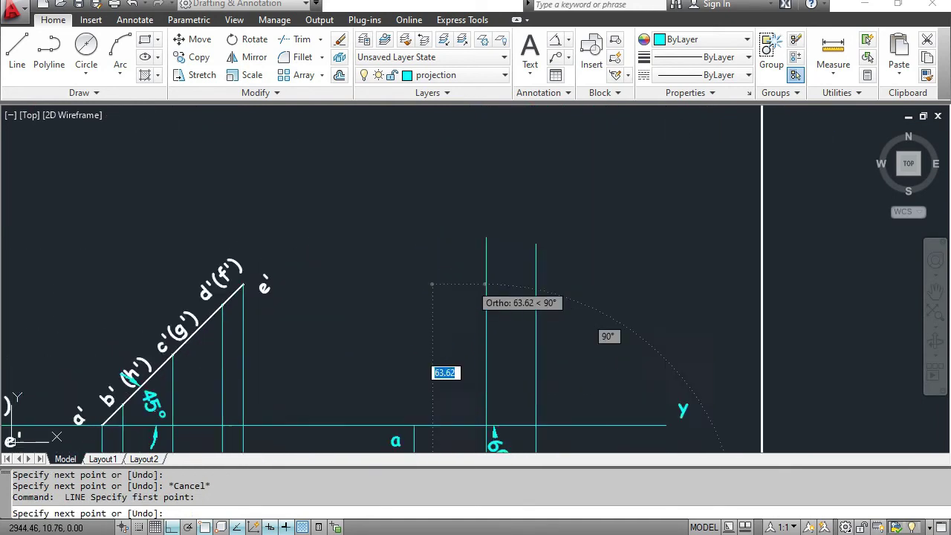
scroll(452, 281, "up", 2)
scroll(506, 192, "up", 1)
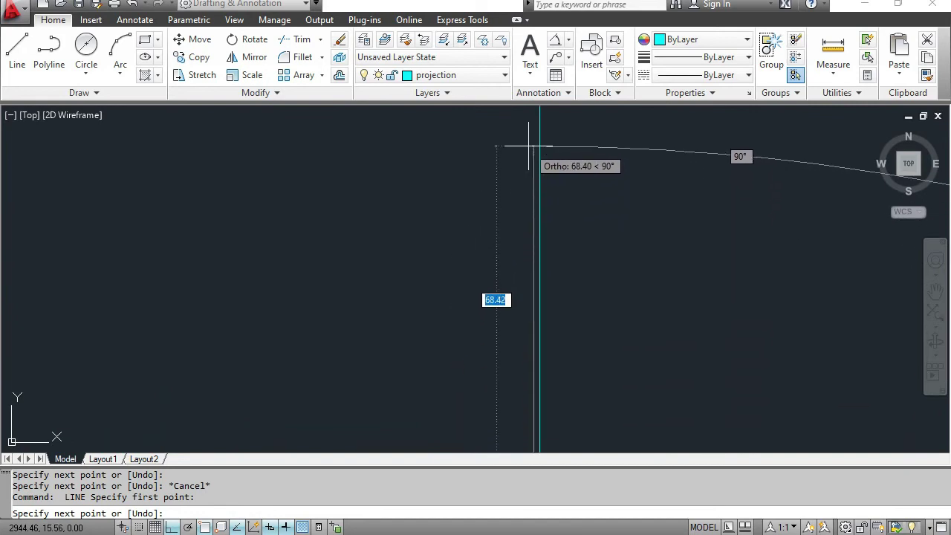
middle_click_drag(506, 188, 503, 223)
scroll(535, 215, "down", 2)
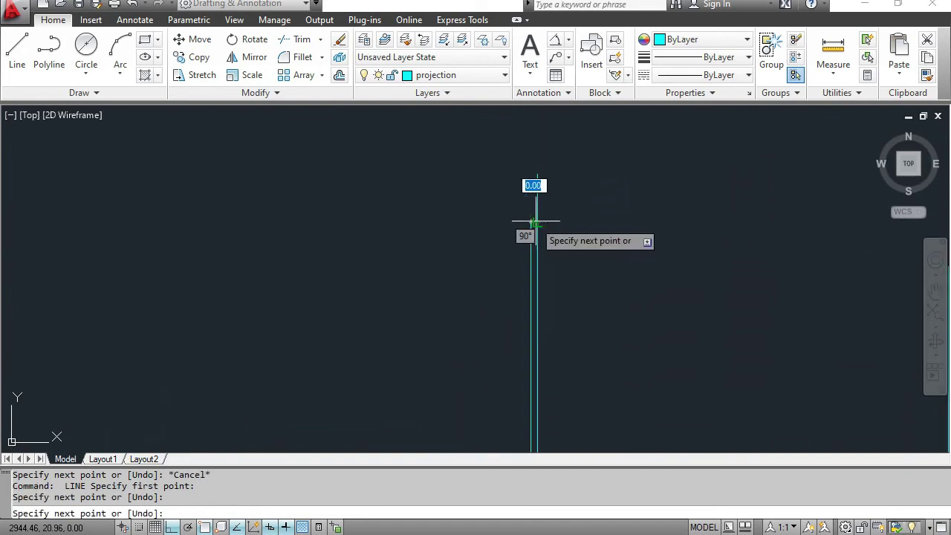
key("Escape")
Draw the vertical projector from point f on the ellipse up above the x-y line.
scroll(550, 206, "up", 2)
scroll(481, 397, "up", 2)
scroll(481, 398, "up", 2)
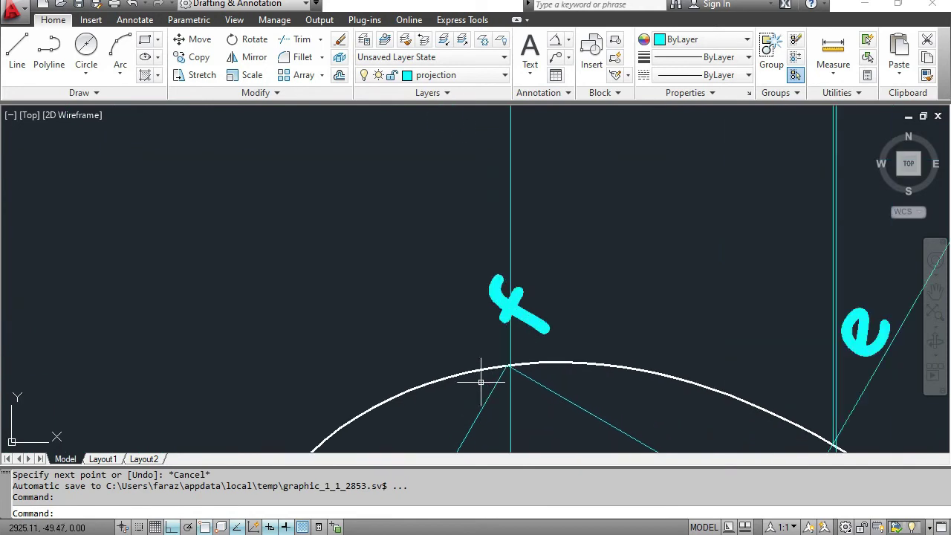
scroll(485, 372, "up", 1)
scroll(485, 373, "up", 2)
right_click(483, 382)
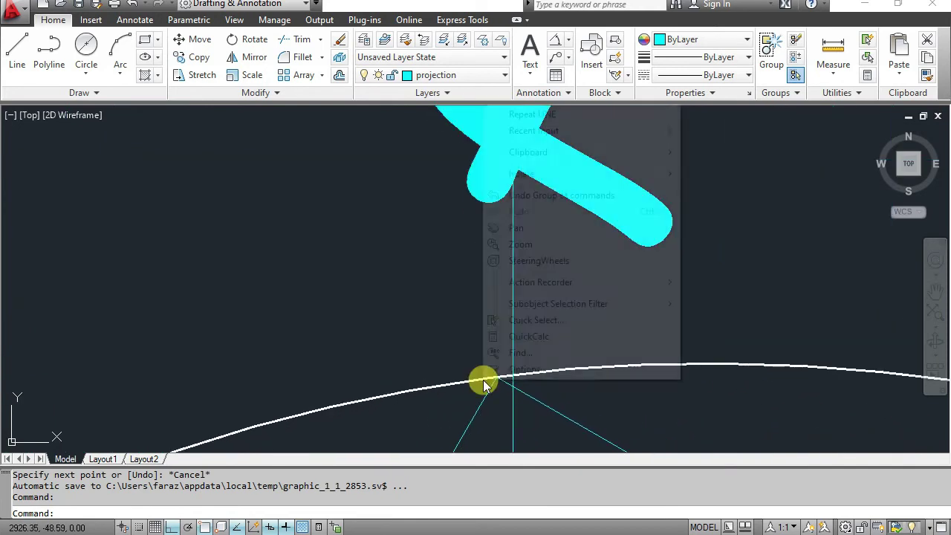
left_click(431, 349)
key("Escape")
key("Return")
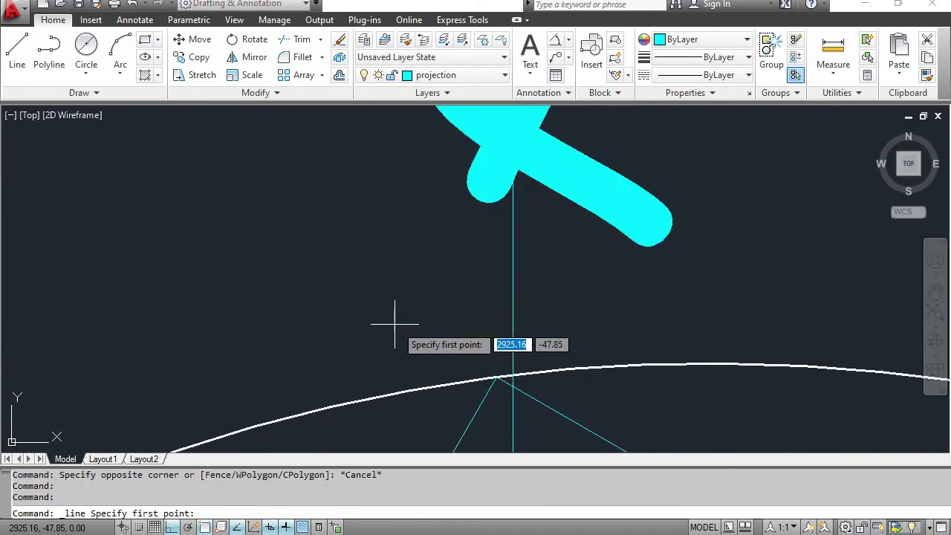
left_click(496, 377)
scroll(468, 245, "down", 1)
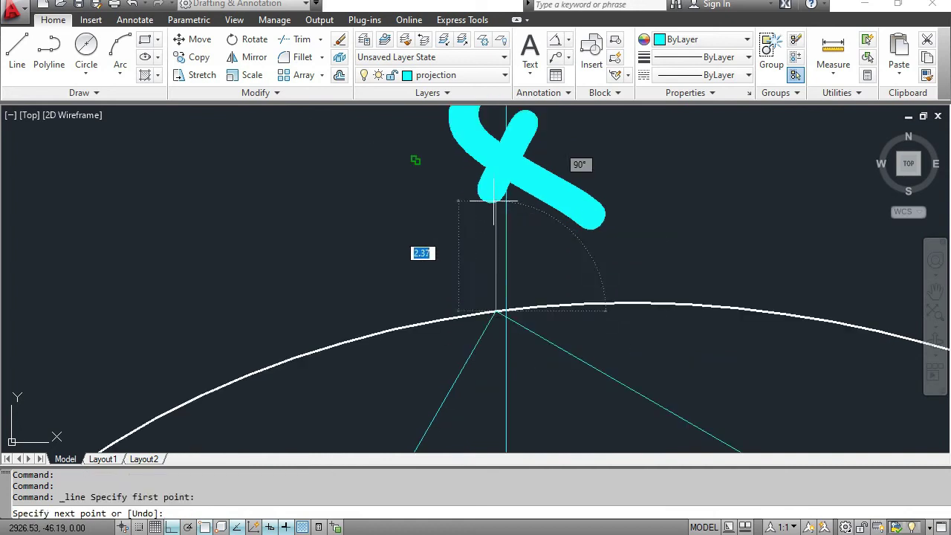
scroll(461, 208, "down", 2)
scroll(481, 167, "down", 1)
middle_click_drag(477, 151, 474, 361)
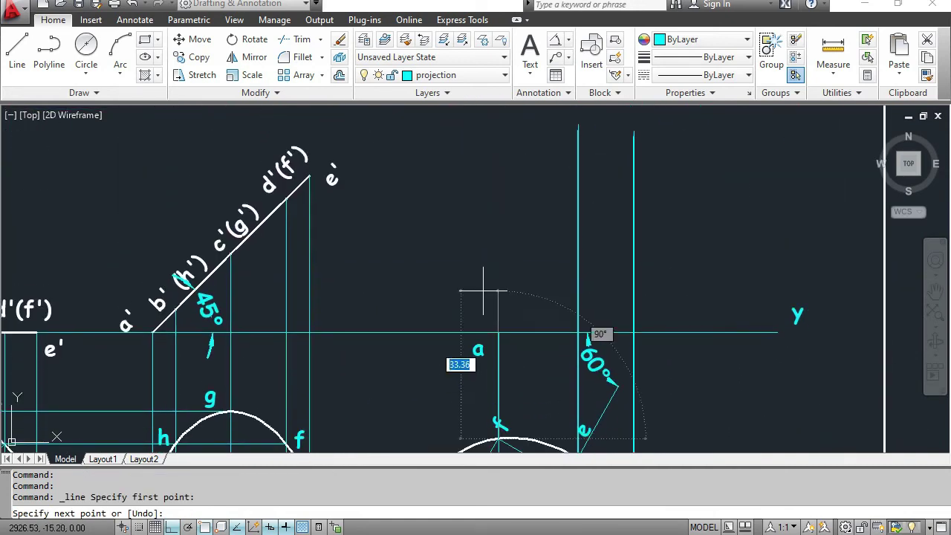
key("Escape")
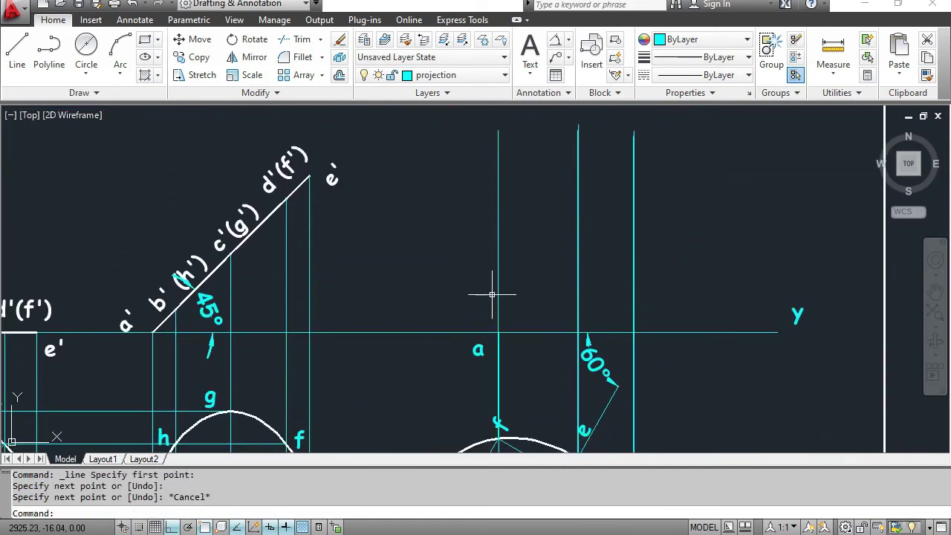
middle_click_drag(475, 384, 510, 234)
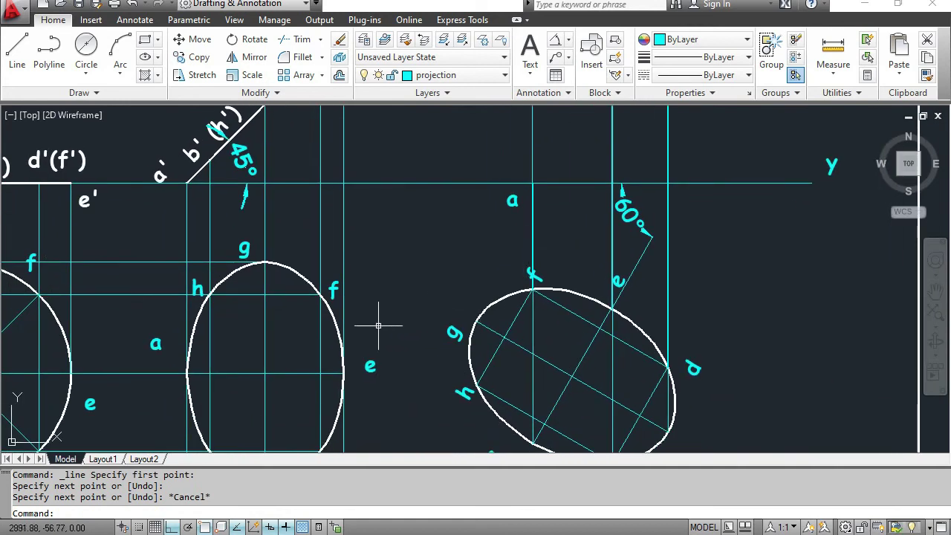
left_click(20, 61)
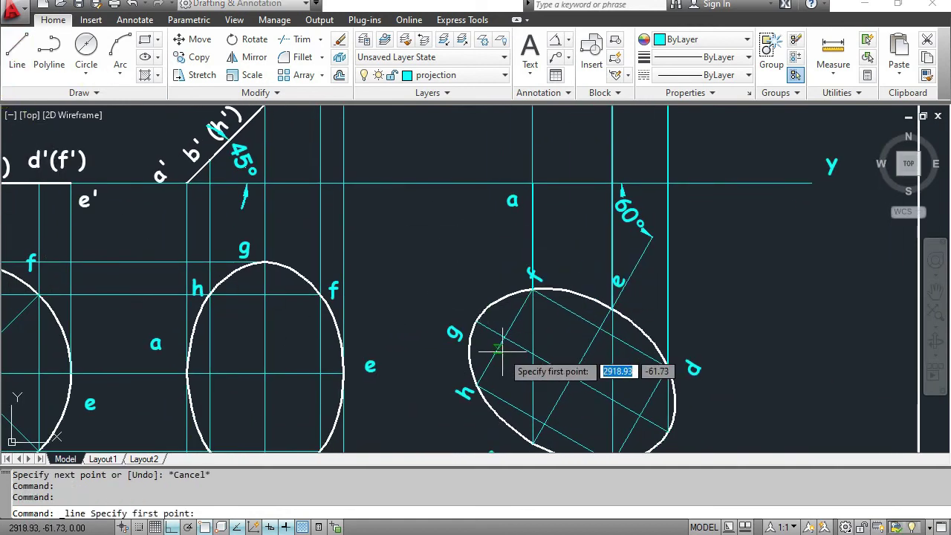
left_click(475, 327)
scroll(468, 187, "down", 5)
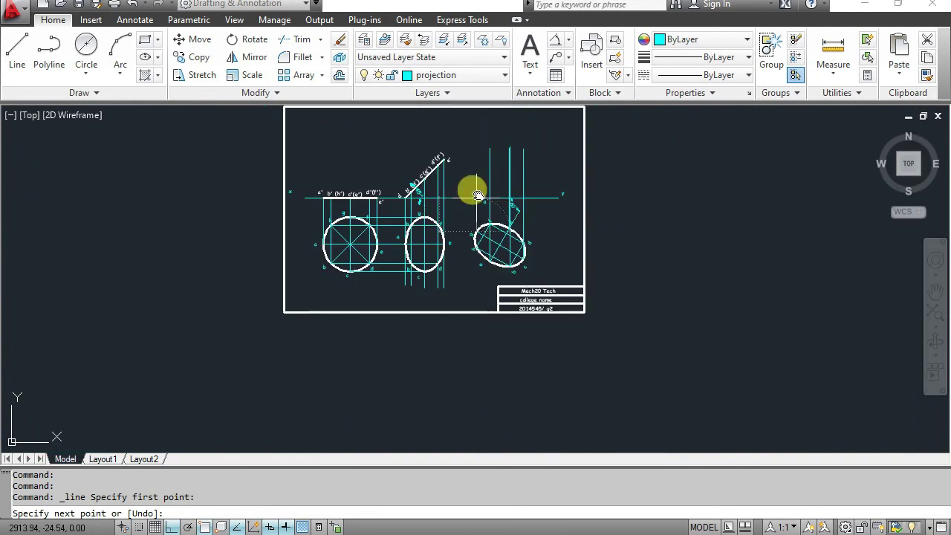
scroll(486, 149, "up", 5)
key("Escape")
key("Return")
scroll(403, 267, "down", 3)
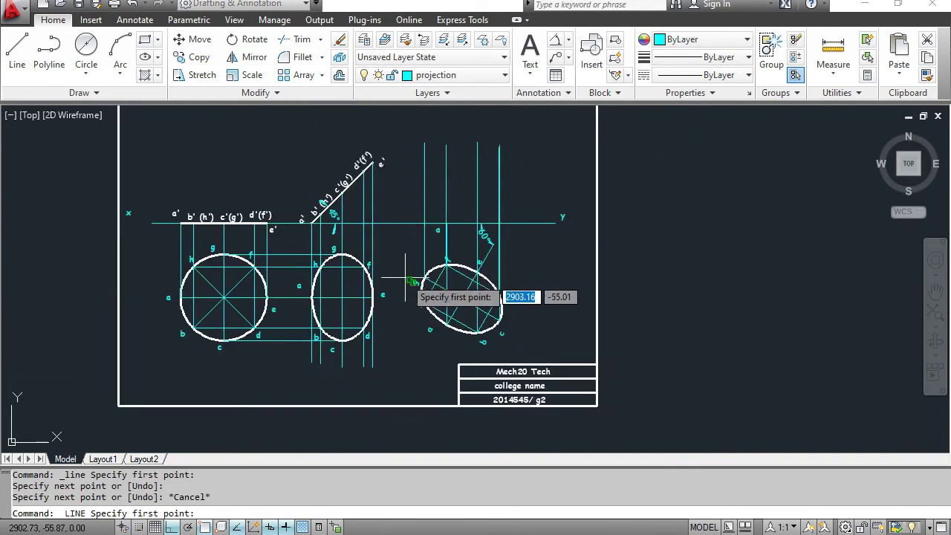
scroll(393, 276, "up", 3)
scroll(425, 329, "up", 2)
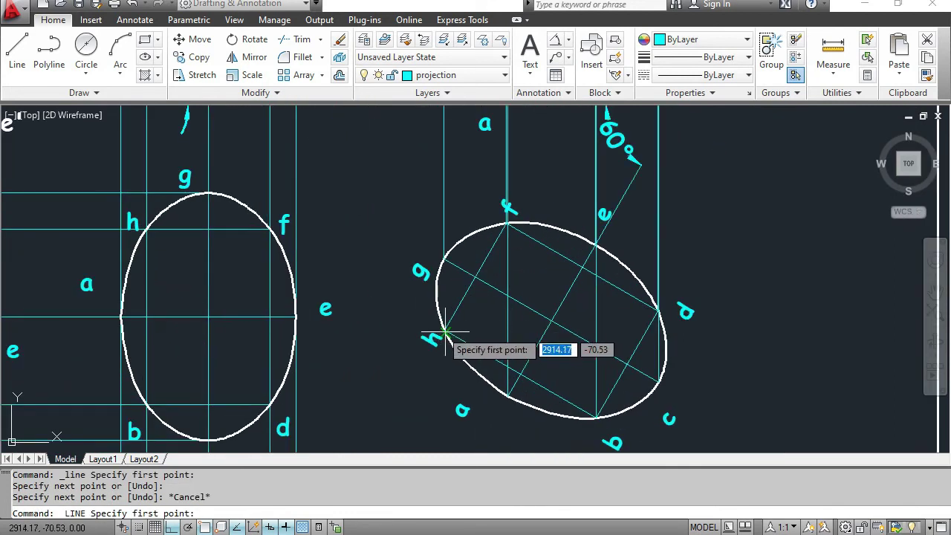
left_click(446, 333)
middle_click_drag(454, 152, 474, 396)
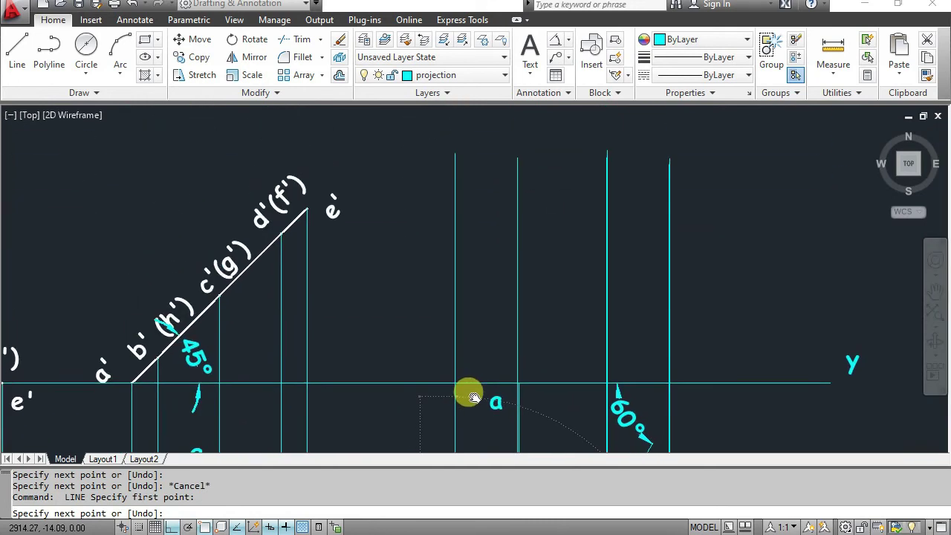
scroll(480, 167, "up", 3)
scroll(461, 190, "up", 2)
scroll(401, 178, "up", 2)
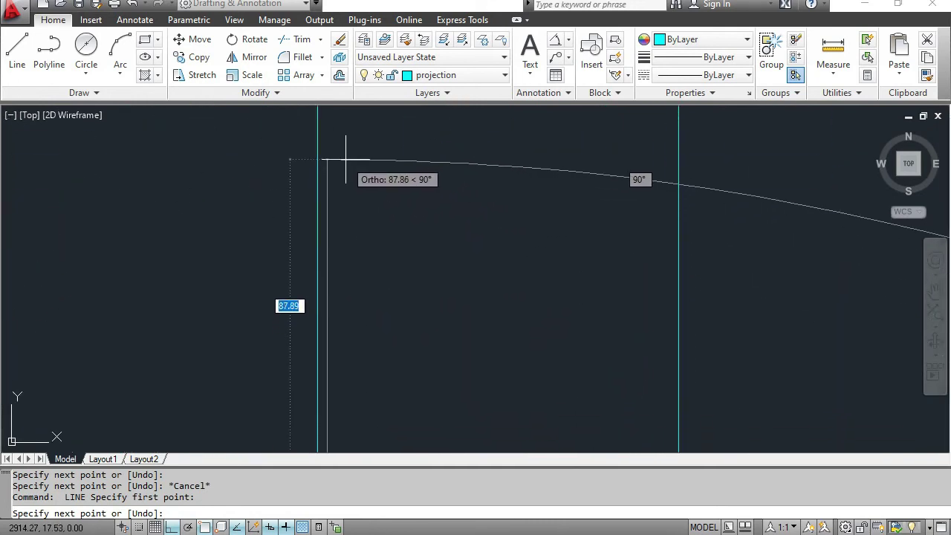
scroll(329, 141, "down", 2)
middle_click_drag(329, 132, 366, 273)
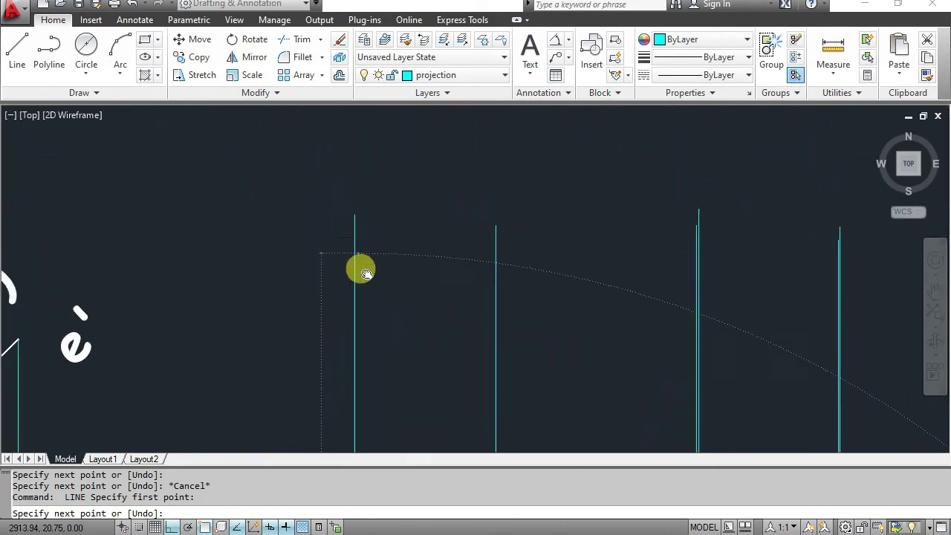
scroll(366, 273, "up", 3)
key("Escape")
scroll(450, 276, "down", 2)
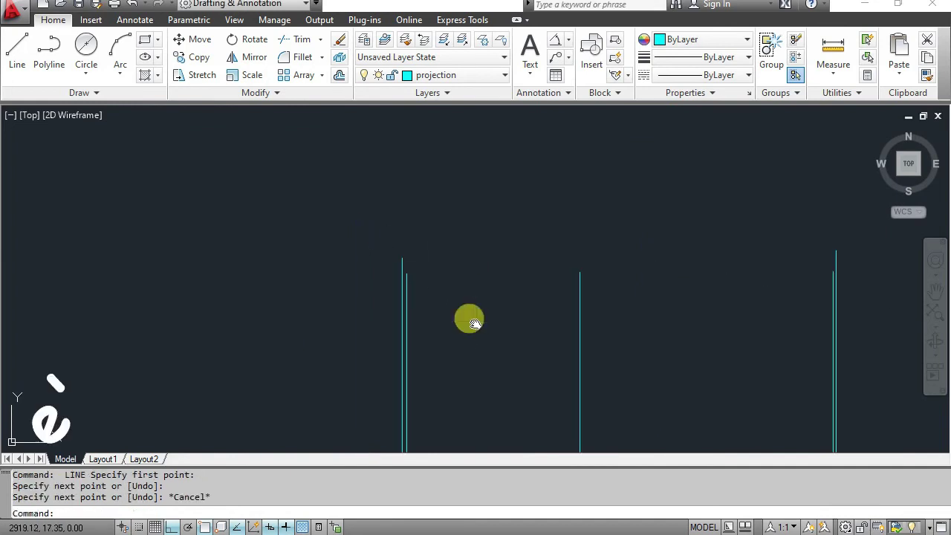
scroll(474, 321, "down", 2)
middle_click_drag(471, 323, 463, 227)
scroll(486, 206, "up", 2)
scroll(525, 392, "down", 1)
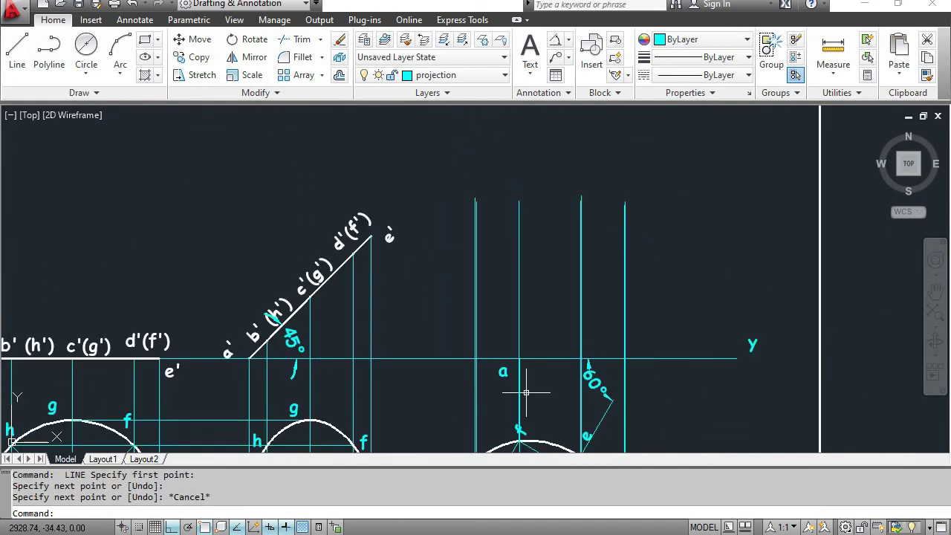
scroll(526, 392, "down", 2)
middle_click_drag(569, 387, 541, 301)
scroll(545, 323, "up", 2)
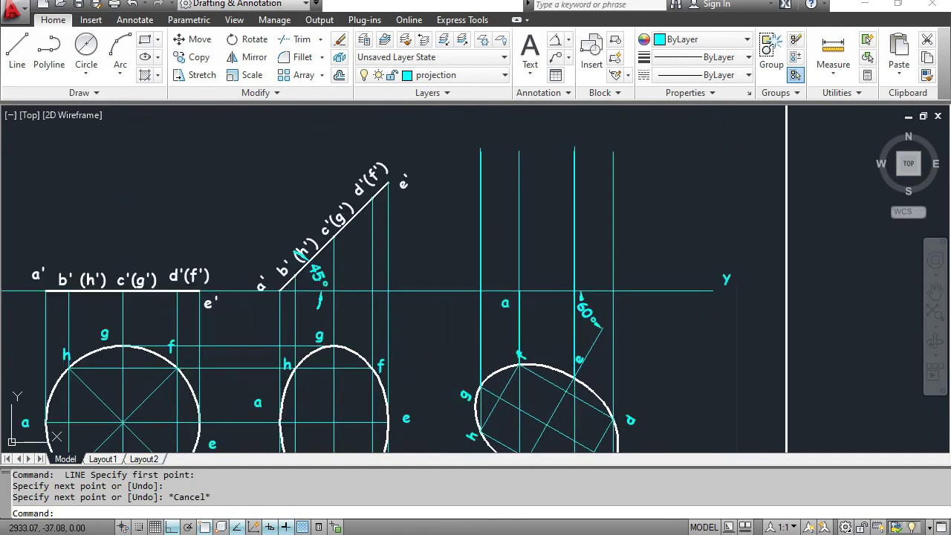
middle_click_drag(563, 425, 566, 319)
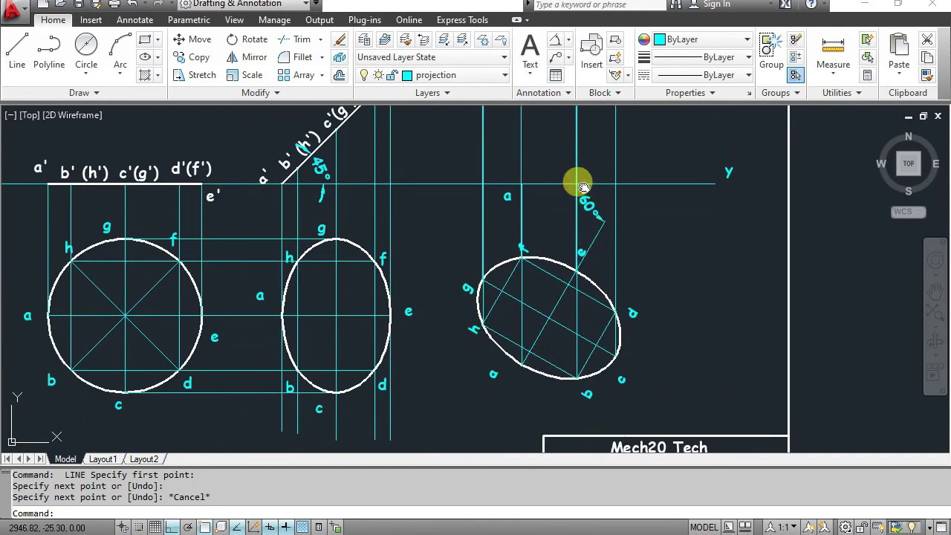
middle_click_drag(581, 184, 637, 401)
scroll(510, 378, "up", 1)
middle_click_drag(510, 378, 501, 320)
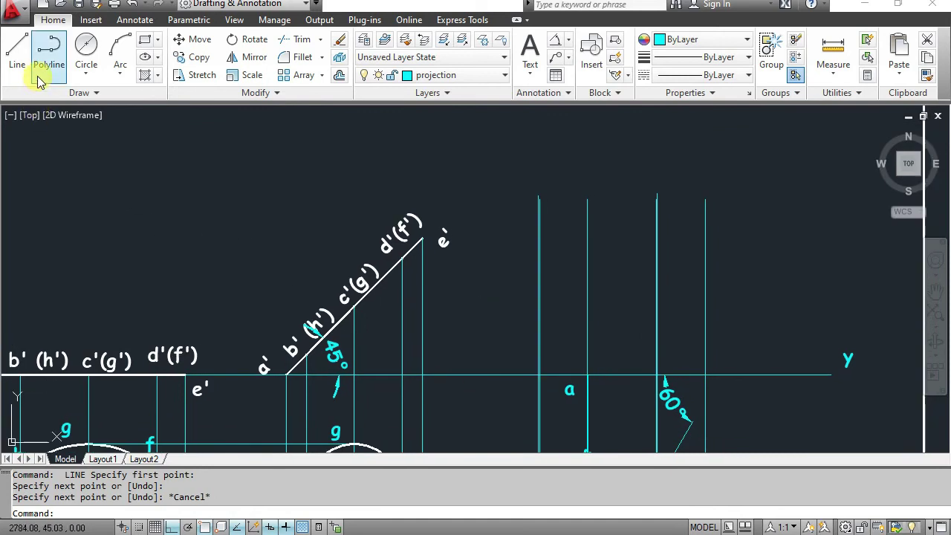
Draw a horizontal projector from a point on the 45° edge to a vertical projector.
left_click(16, 51)
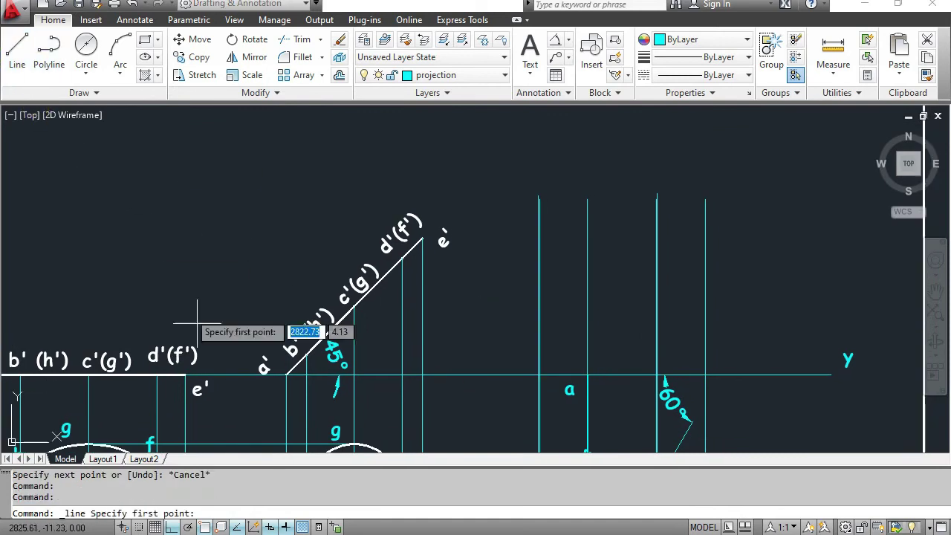
left_click(305, 360)
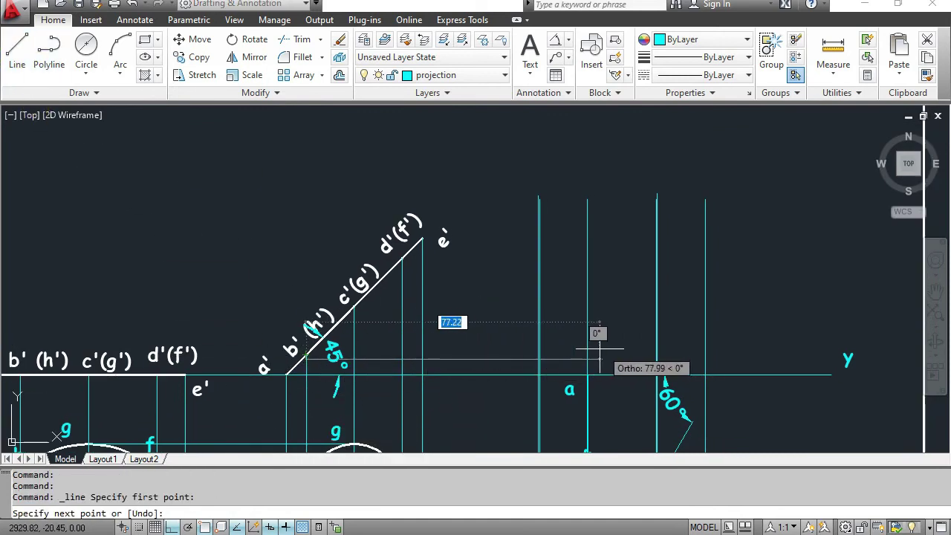
scroll(587, 347, "up", 2)
scroll(581, 349, "up", 2)
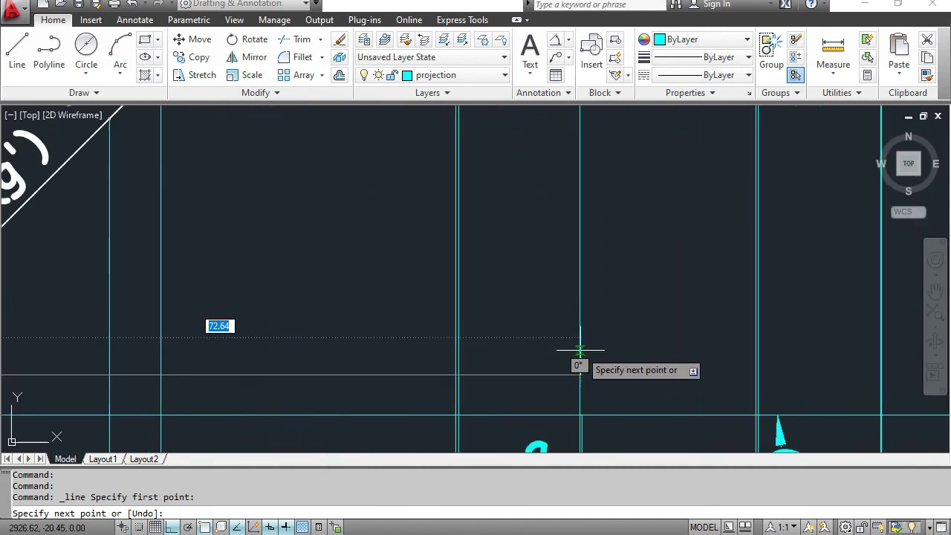
scroll(569, 350, "up", 2)
scroll(562, 365, "up", 2)
mouse_move(573, 378)
middle_mouse_down()
mouse_move(562, 294)
mouse_move(595, 97)
middle_mouse_up()
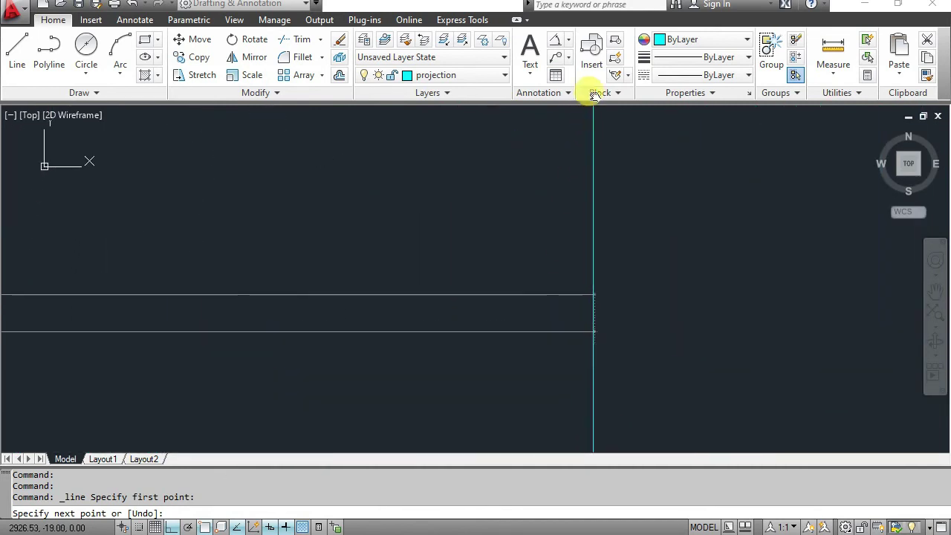
left_click(594, 332)
key("Escape")
scroll(701, 397, "down", 5)
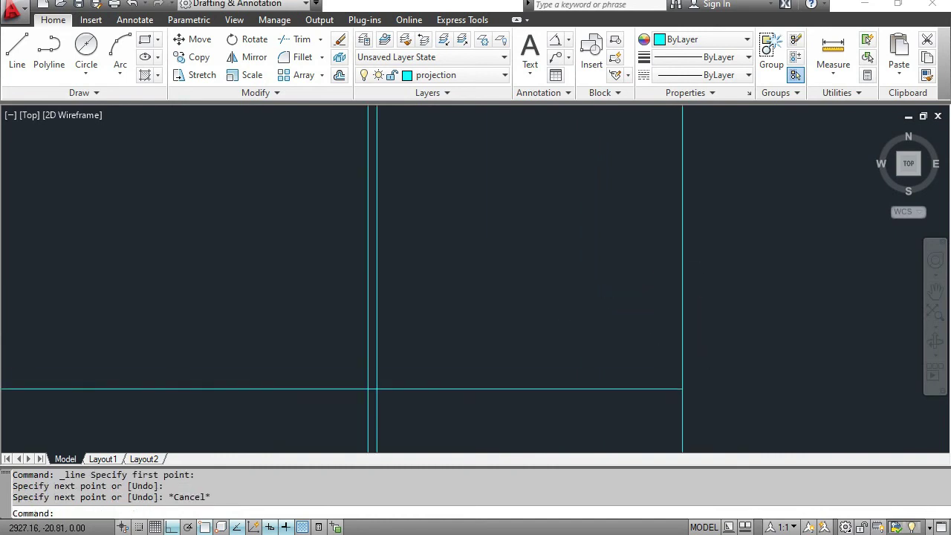
scroll(694, 392, "down", 3)
mouse_move(693, 392)
middle_mouse_down()
mouse_move(683, 270)
mouse_move(774, 250)
middle_mouse_up()
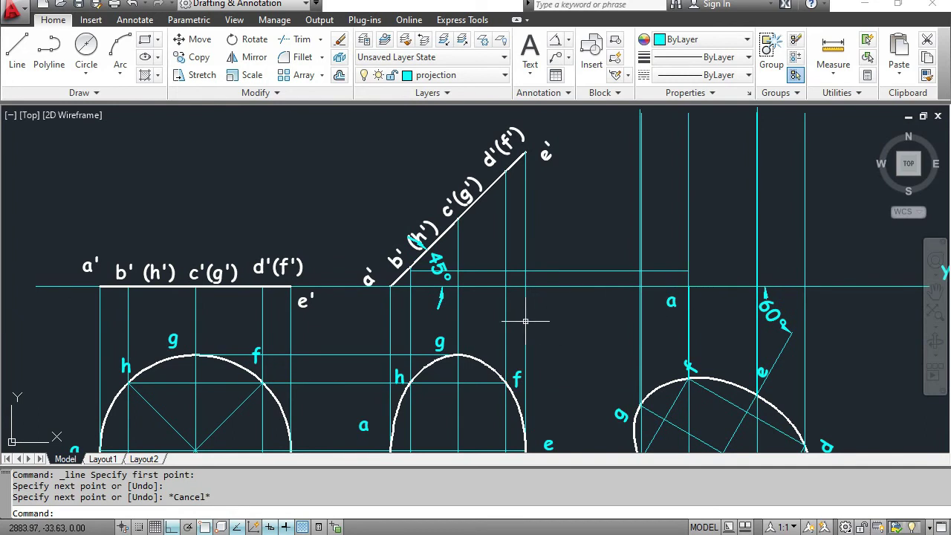
Run horizontal projectors from d'(f') and e' across to the far vertical projector.
left_click(17, 51)
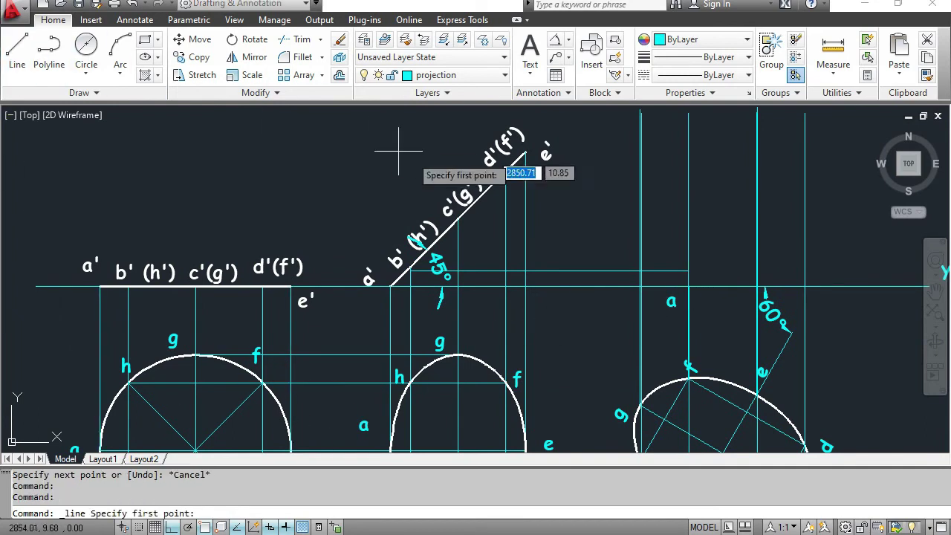
left_click(525, 152)
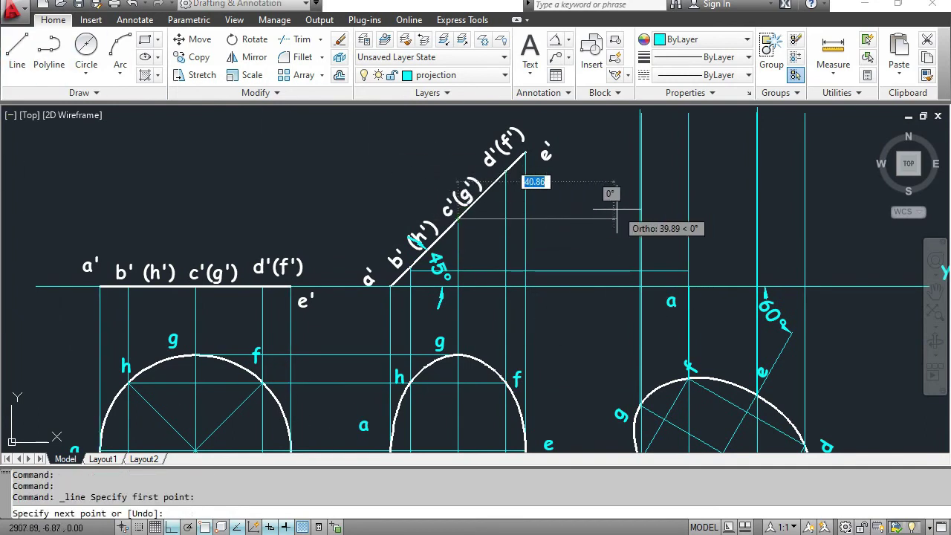
scroll(716, 212, "down", 3)
scroll(717, 212, "up", 3)
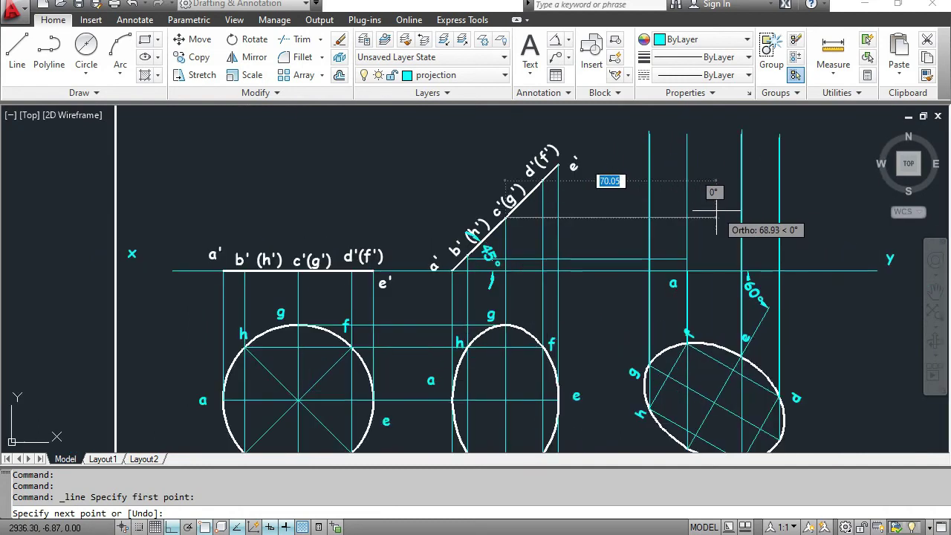
left_click(778, 217)
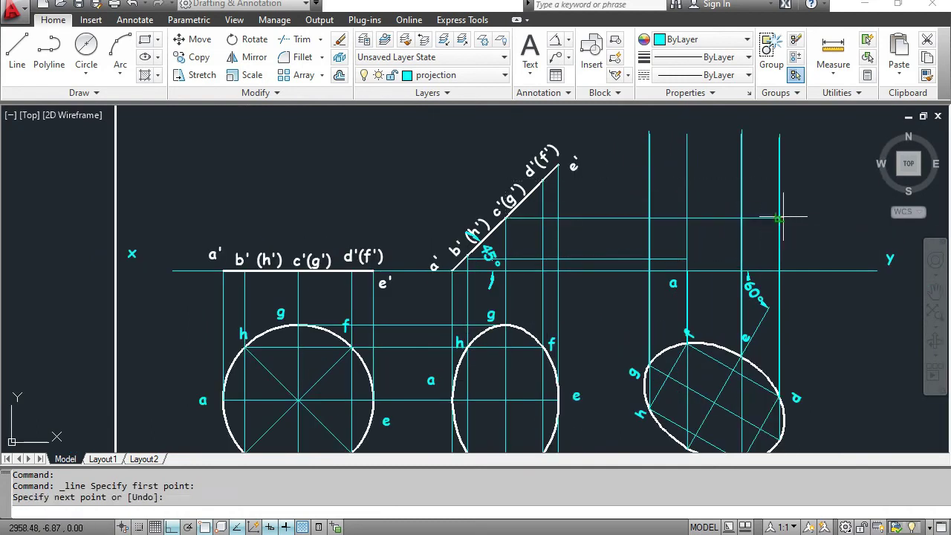
key("Escape")
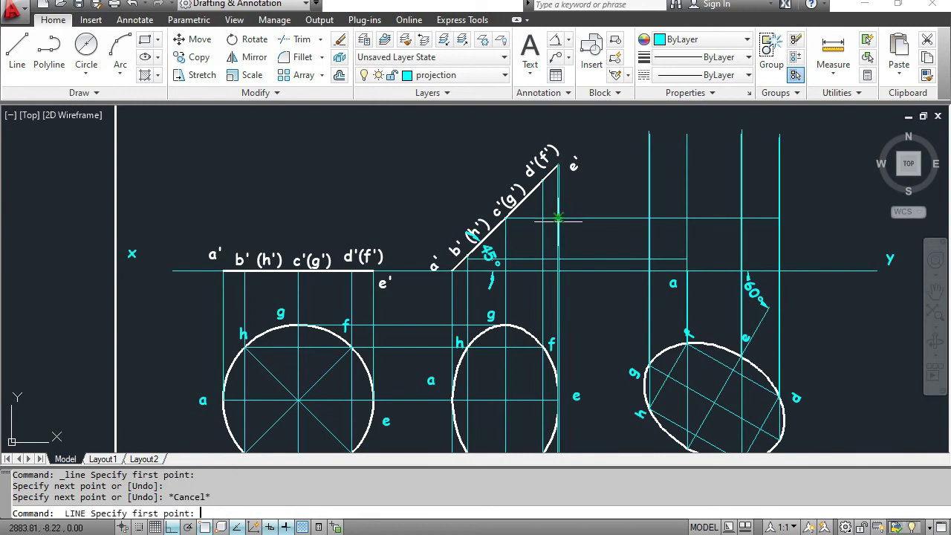
left_click(543, 180)
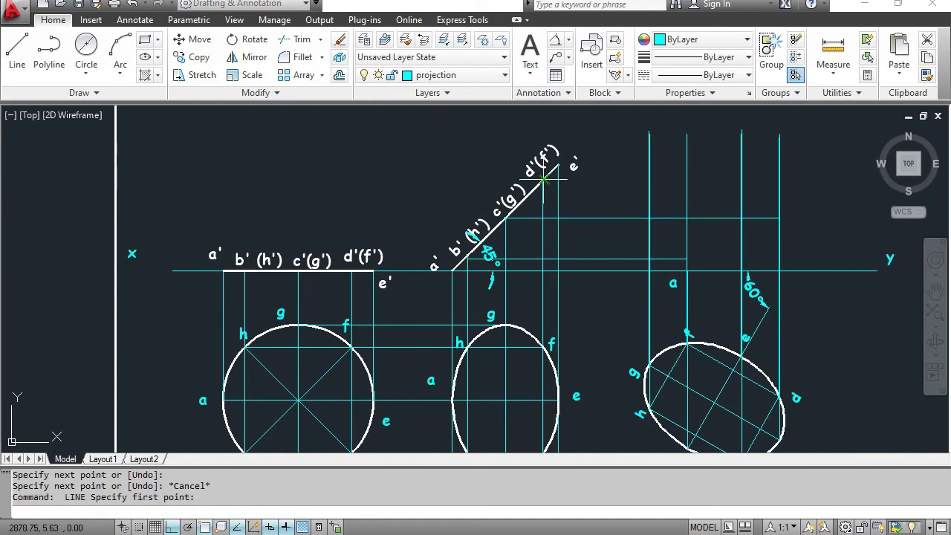
left_click(778, 179)
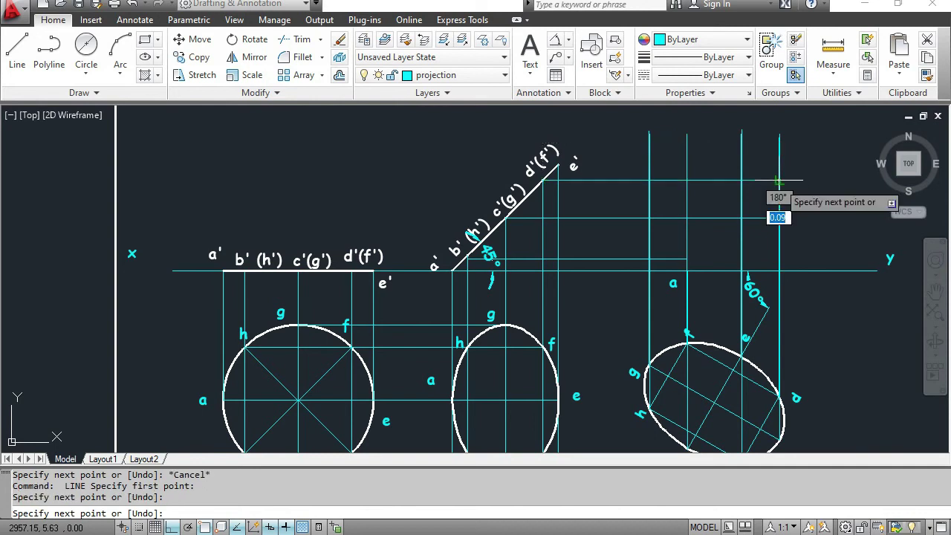
key("Escape")
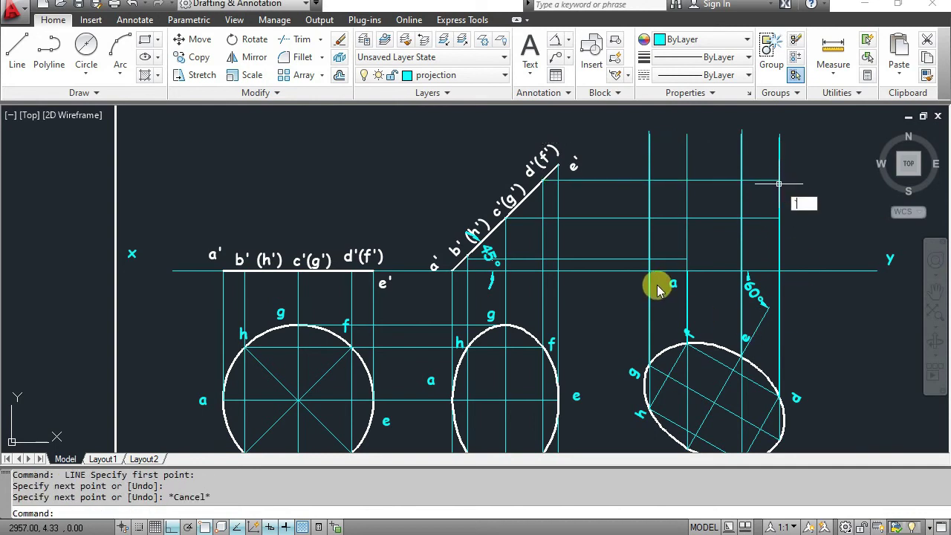
Delete a duplicate line drawn back to e', then start and cancel another projector from d'(f').
key("Return")
left_click(777, 180)
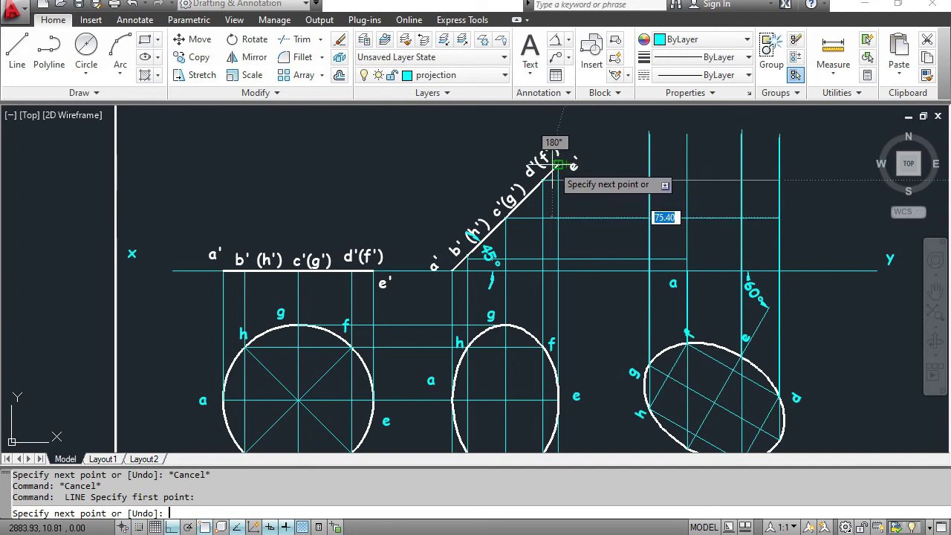
left_click(554, 165)
key("Escape")
key("Delete")
left_click(17, 53)
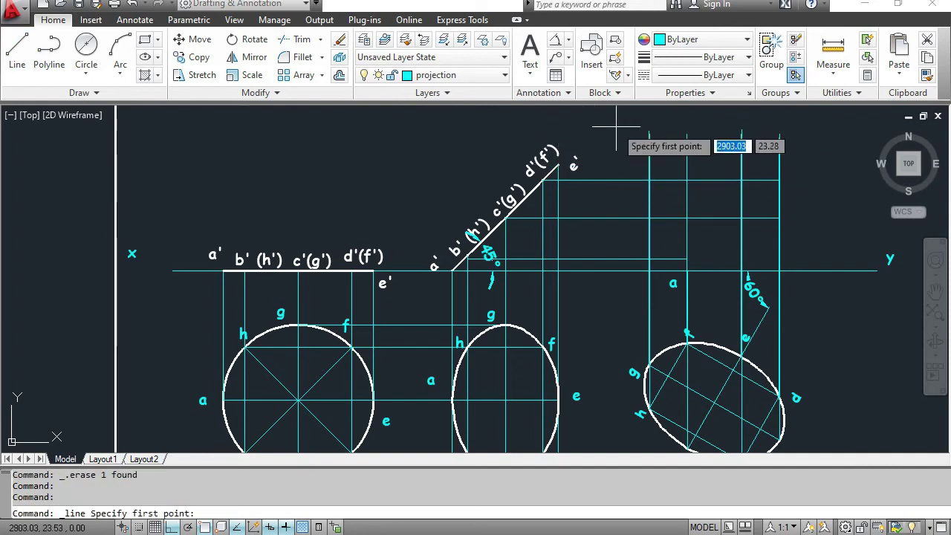
left_click(558, 165)
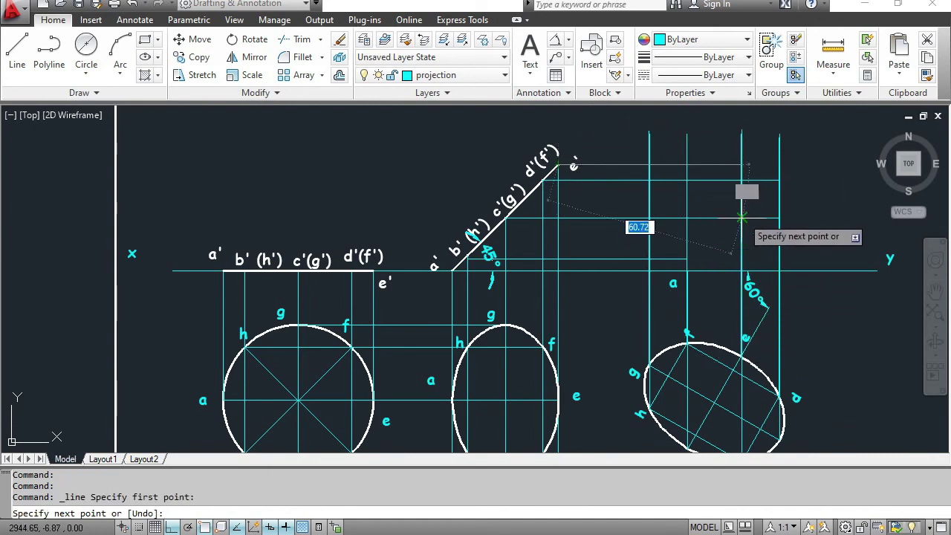
scroll(742, 152, "up", 3)
scroll(722, 153, "up", 3)
scroll(691, 167, "up", 1)
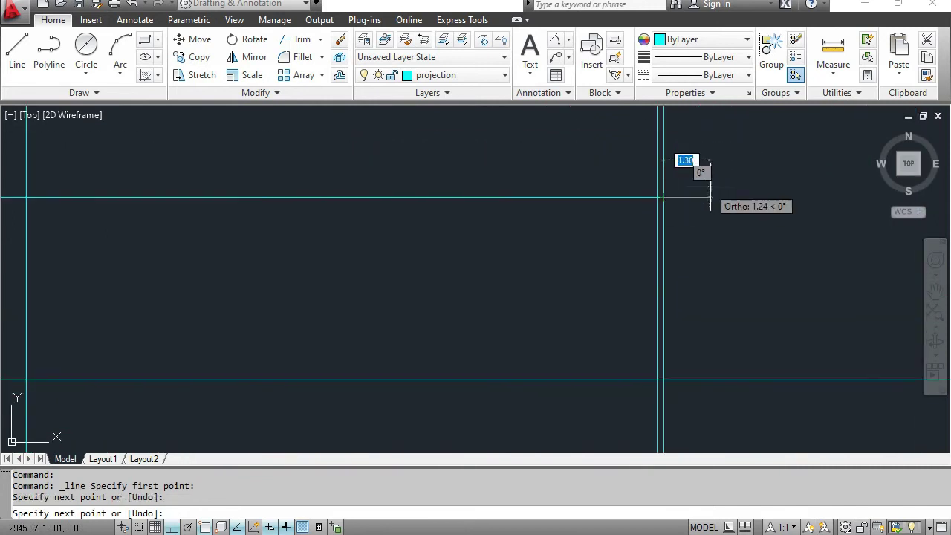
scroll(701, 170, "down", 2)
scroll(701, 153, "down", 3)
key("Escape")
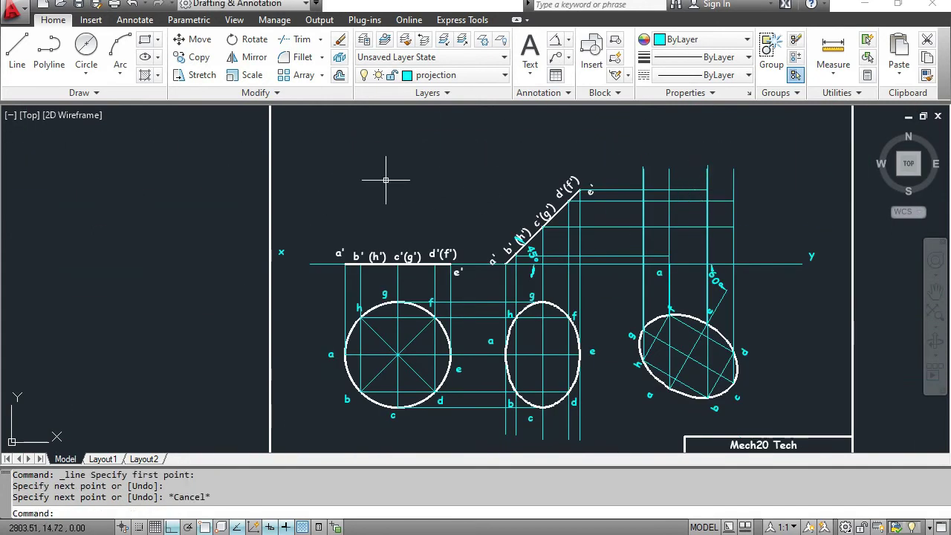
key("Return")
scroll(564, 270, "up", 4)
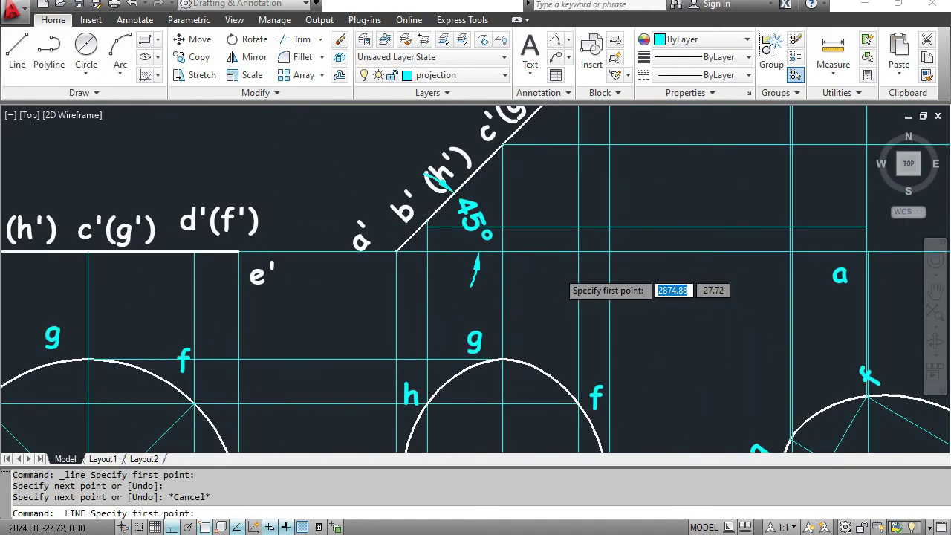
scroll(696, 338, "down", 3)
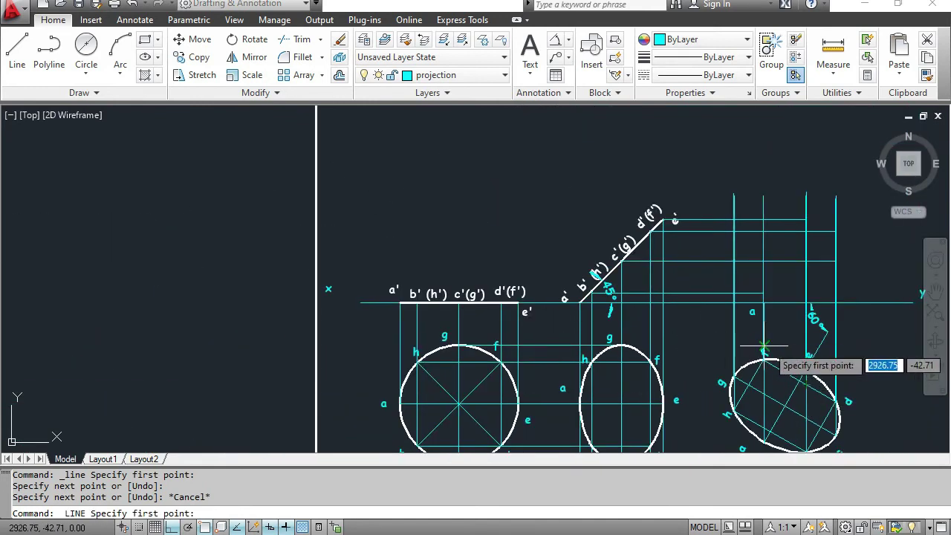
scroll(764, 345, "up", 2)
scroll(758, 359, "up", 2)
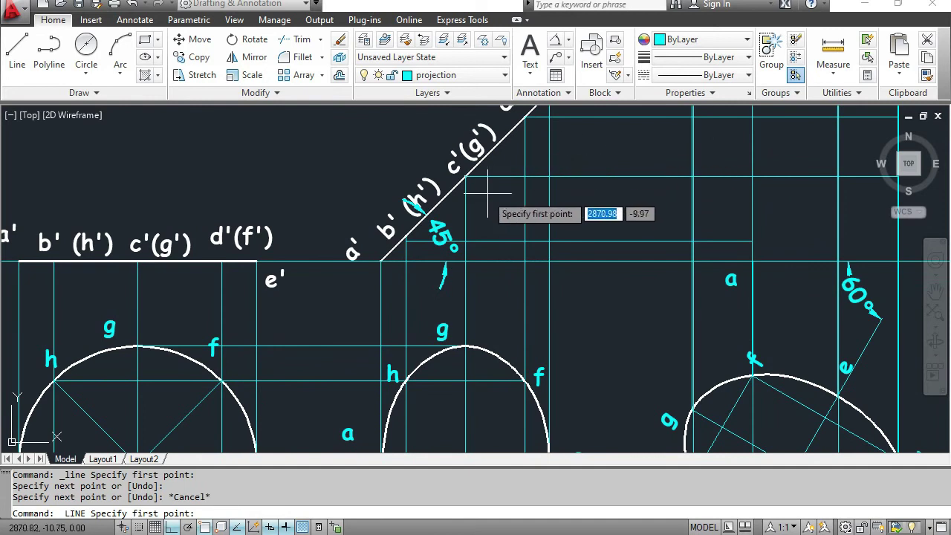
middle_click_drag(602, 200, 556, 297)
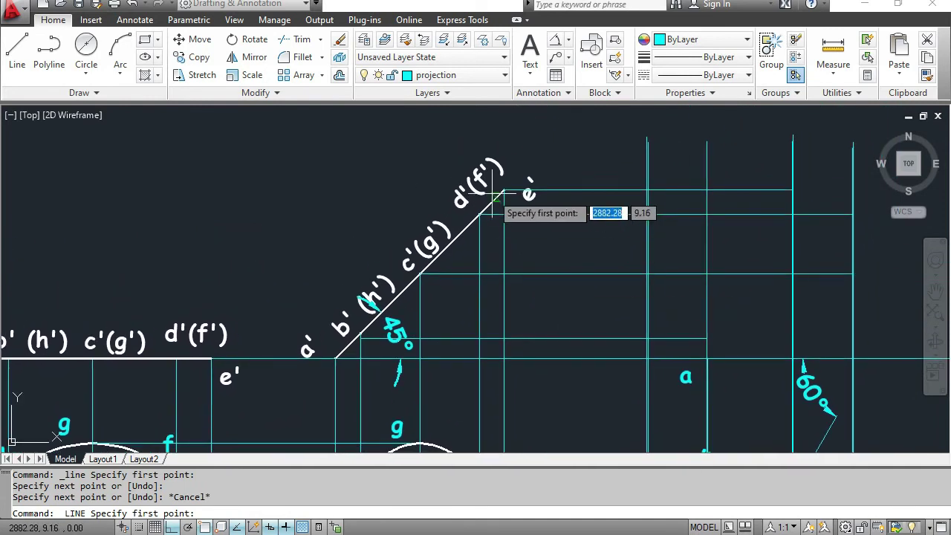
middle_click_drag(685, 375, 696, 237)
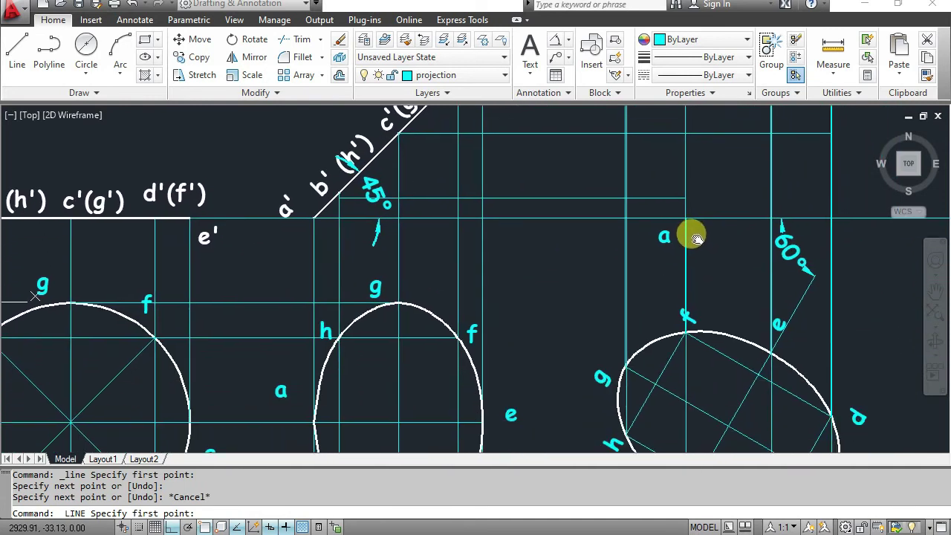
middle_click_drag(675, 185, 670, 365)
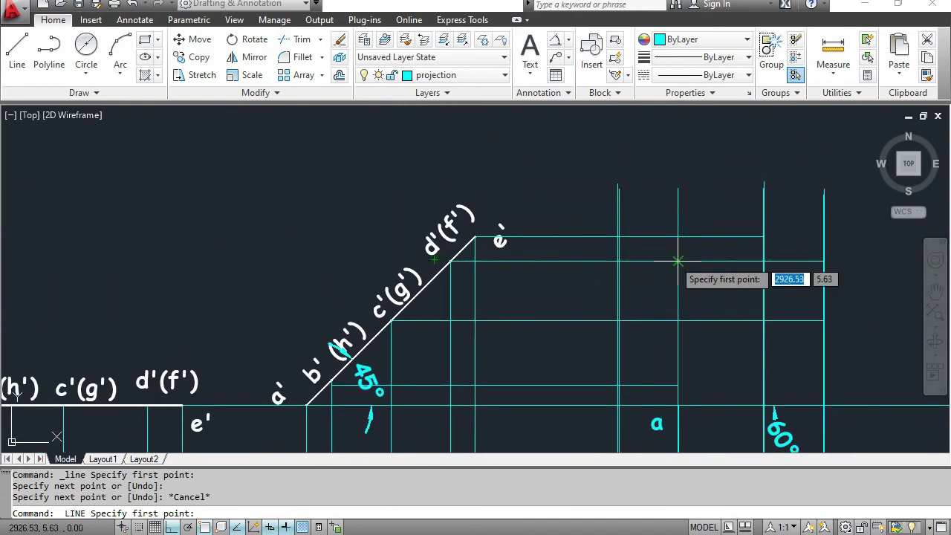
scroll(680, 266, "up", 3)
scroll(672, 260, "up", 3)
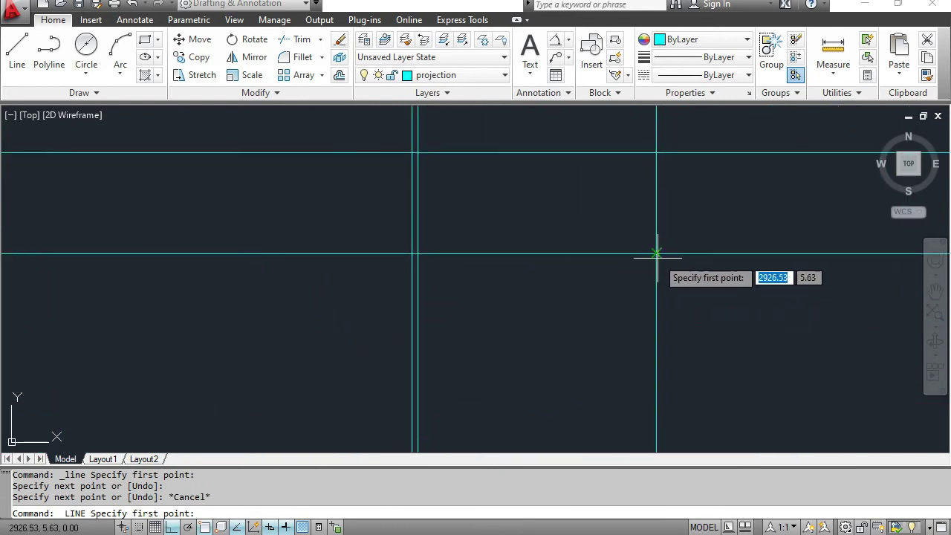
scroll(656, 253, "down", 3)
scroll(654, 252, "down", 2)
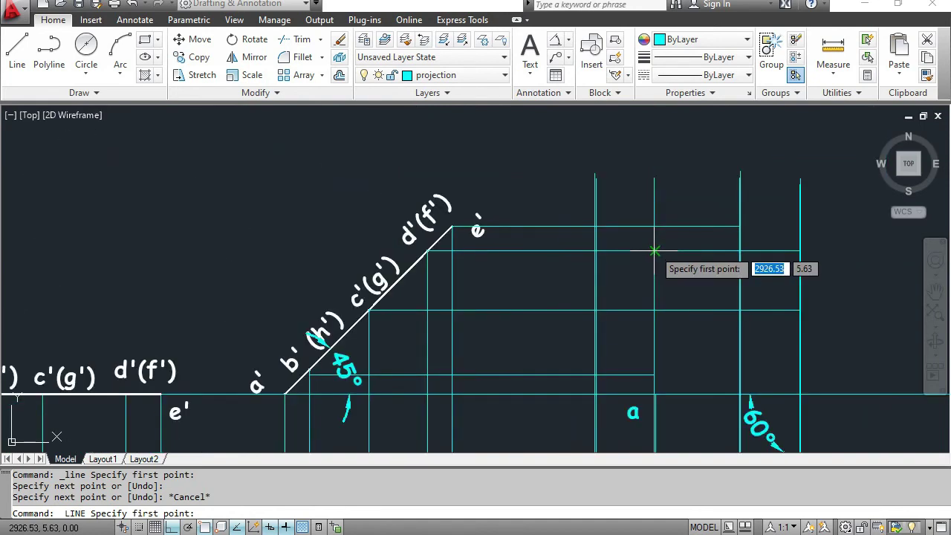
scroll(654, 252, "down", 4)
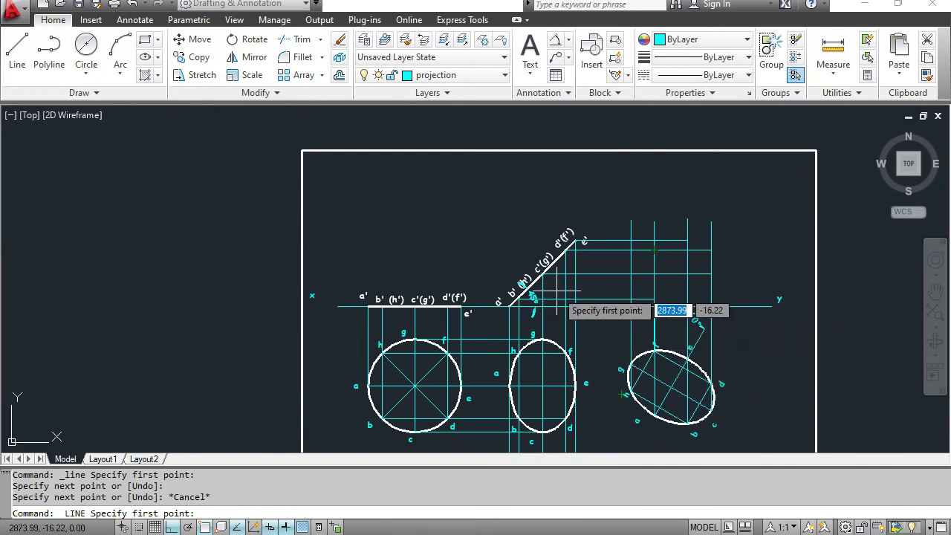
key("Escape")
key("Escape")
scroll(540, 289, "up", 1)
scroll(521, 295, "up", 3)
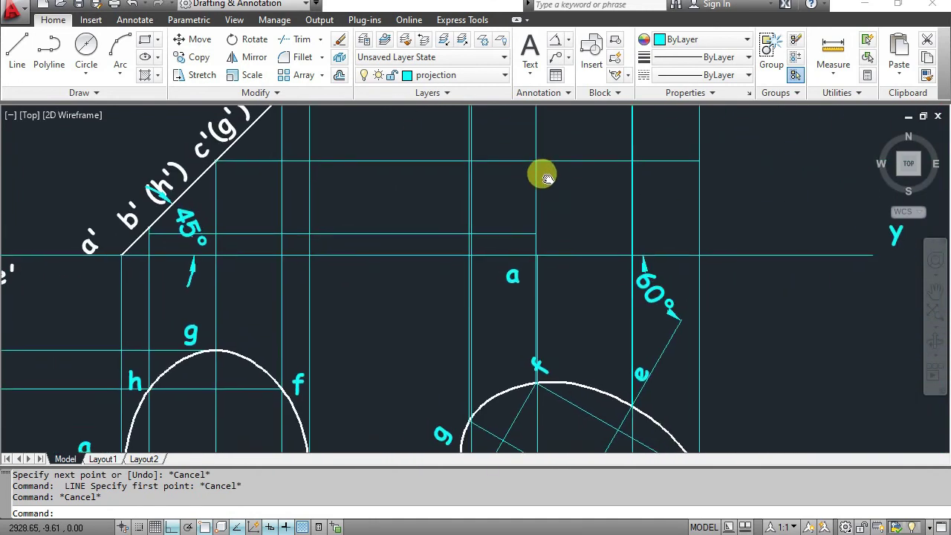
middle_click_drag(709, 234, 692, 121)
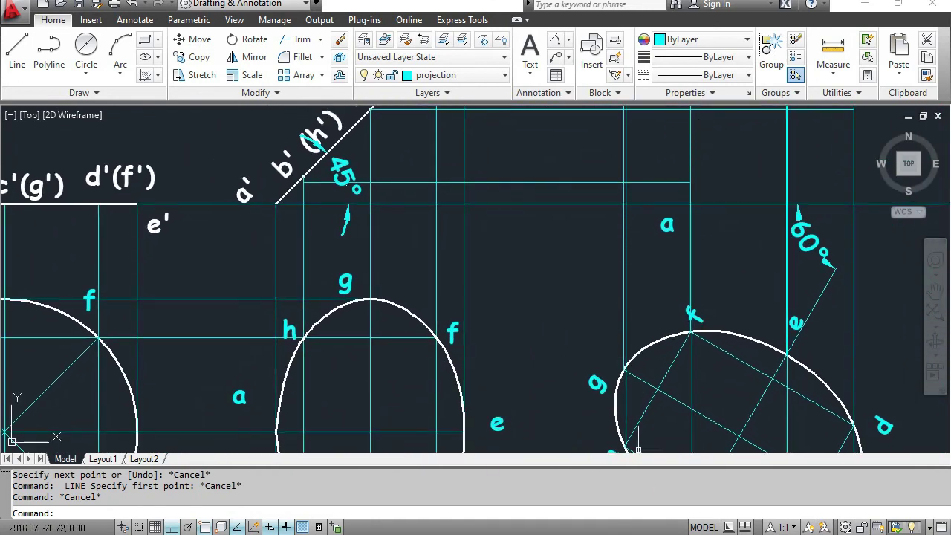
middle_click_drag(637, 223, 644, 414)
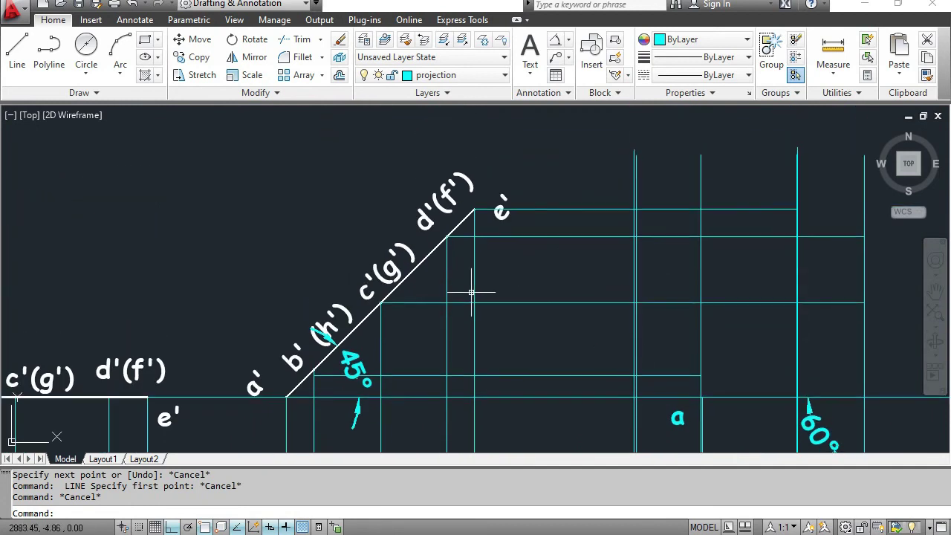
key("Escape")
key("Escape")
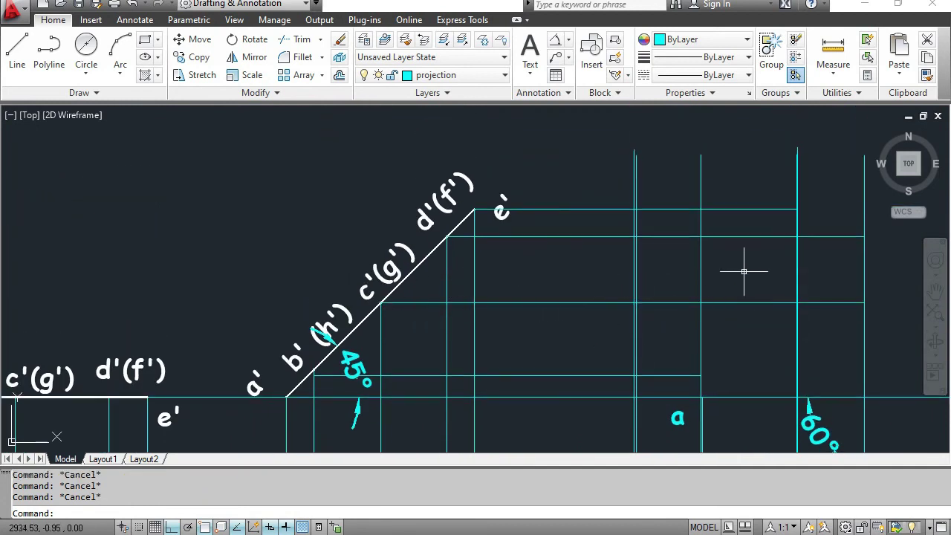
scroll(756, 329, "down", 2)
middle_click_drag(748, 335, 348, 183)
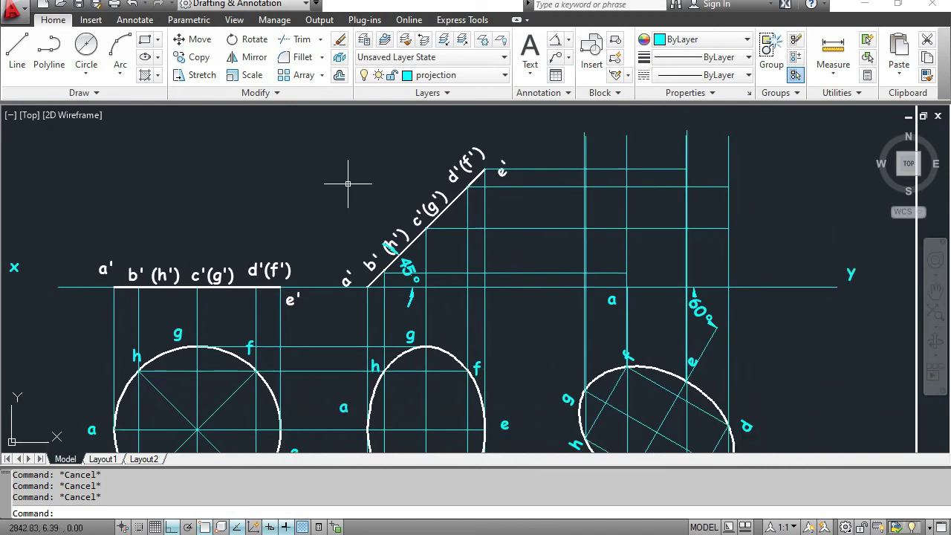
left_click(530, 46)
middle_click_drag(686, 257, 671, 204)
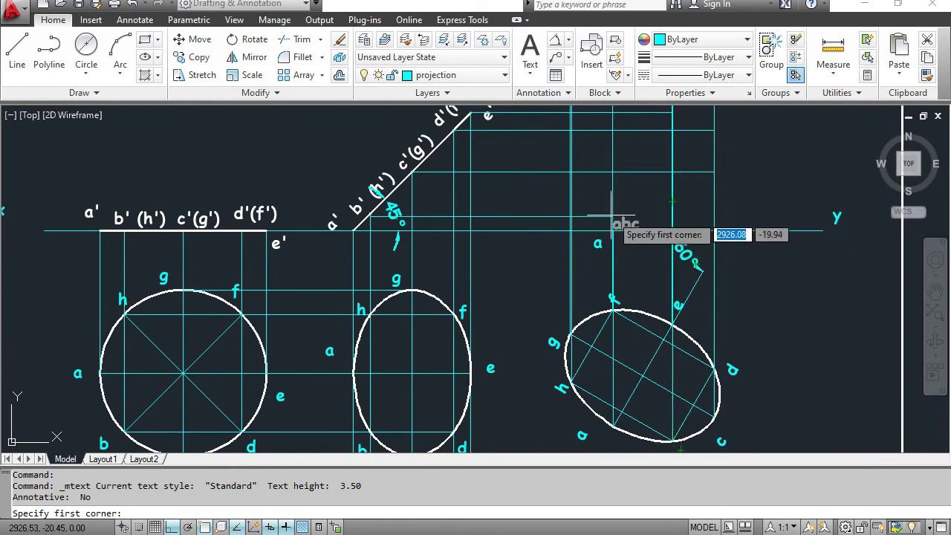
key("Escape")
key("Escape")
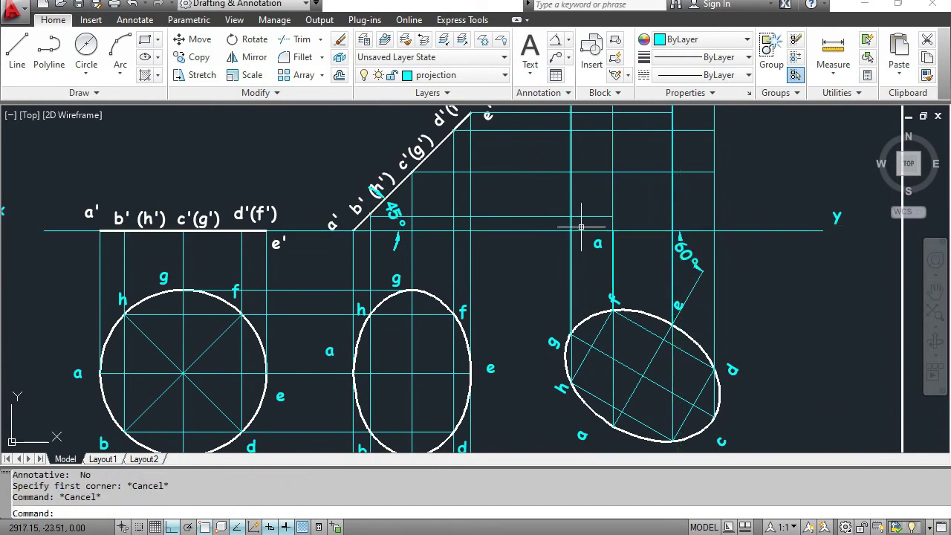
left_click(16, 51)
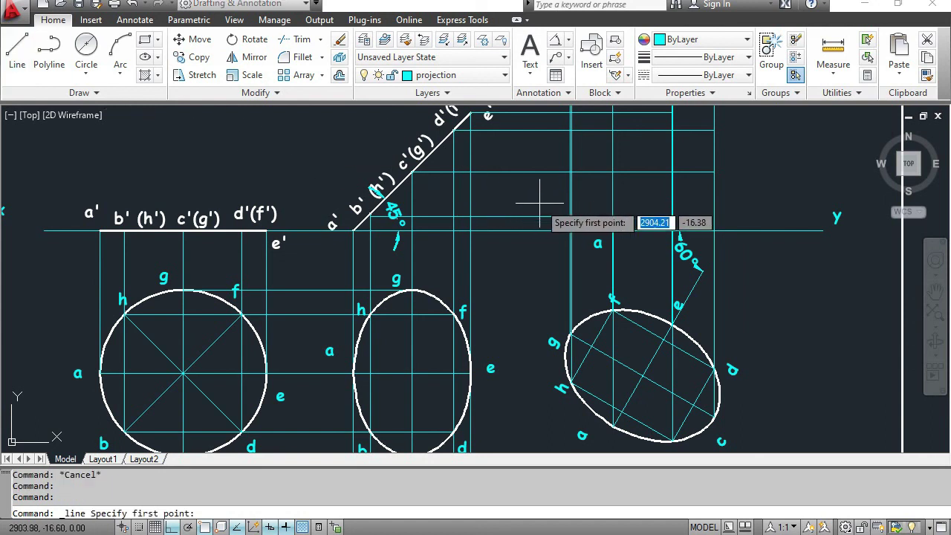
left_click(612, 216)
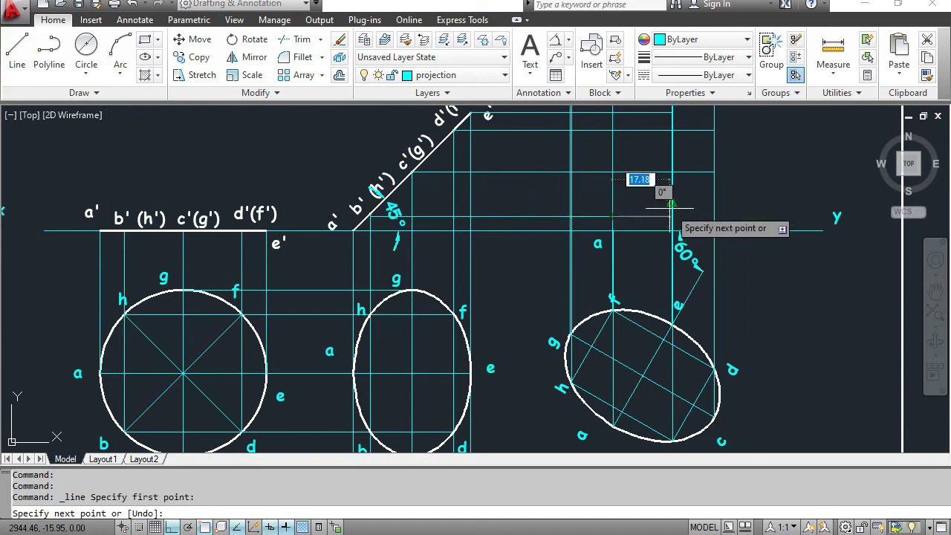
key("Escape")
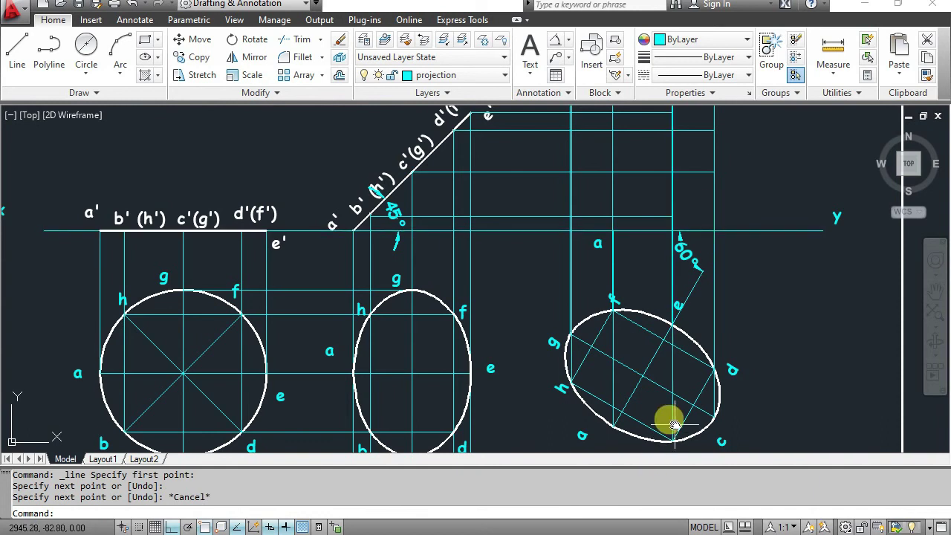
middle_click_drag(673, 371, 667, 334)
middle_click_drag(668, 220, 671, 334)
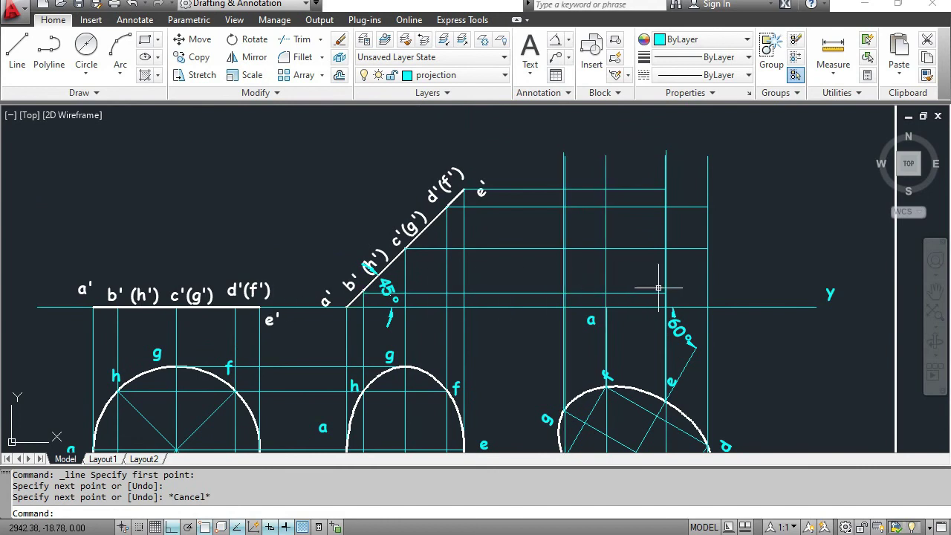
Add a b' label above the 60° mark and change the existing 'a' label to a'.
left_click(530, 46)
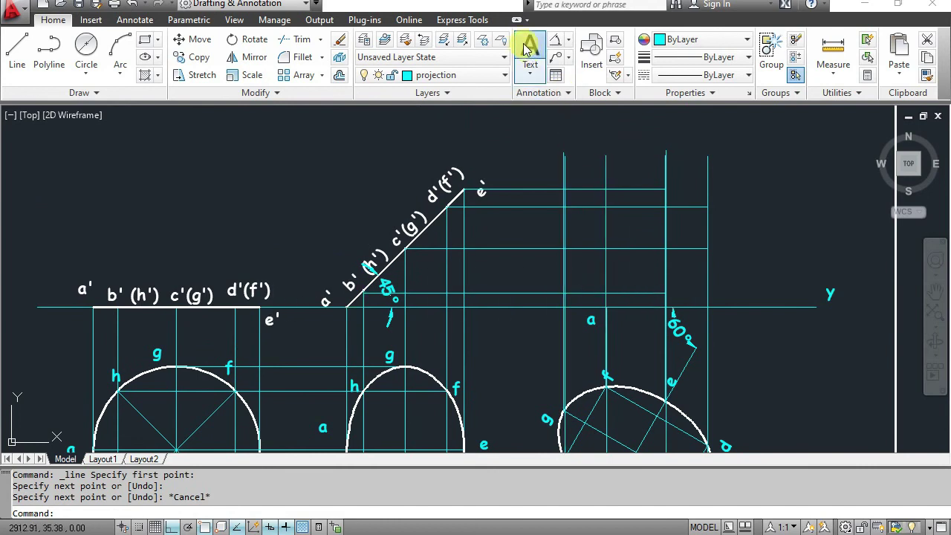
scroll(680, 304, "up", 5)
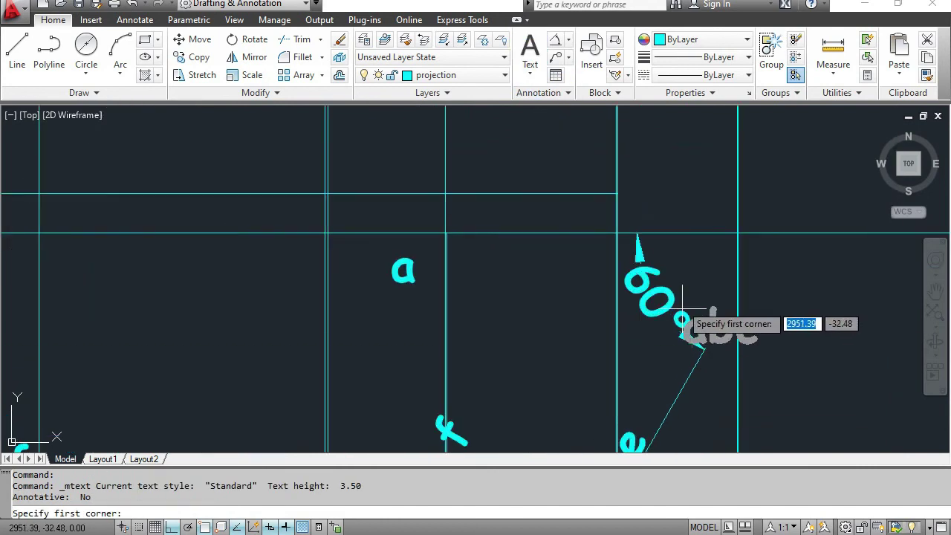
left_click(633, 197)
left_click(676, 220)
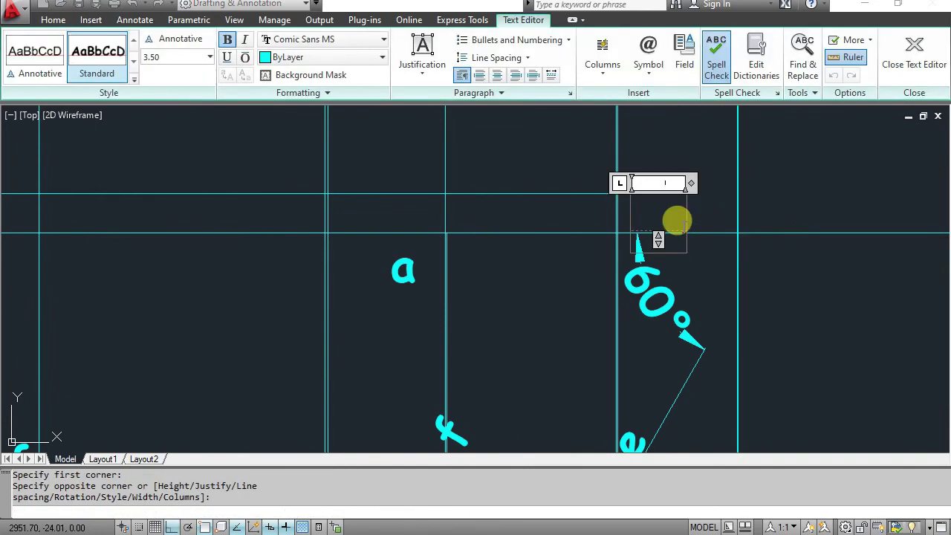
type("b'")
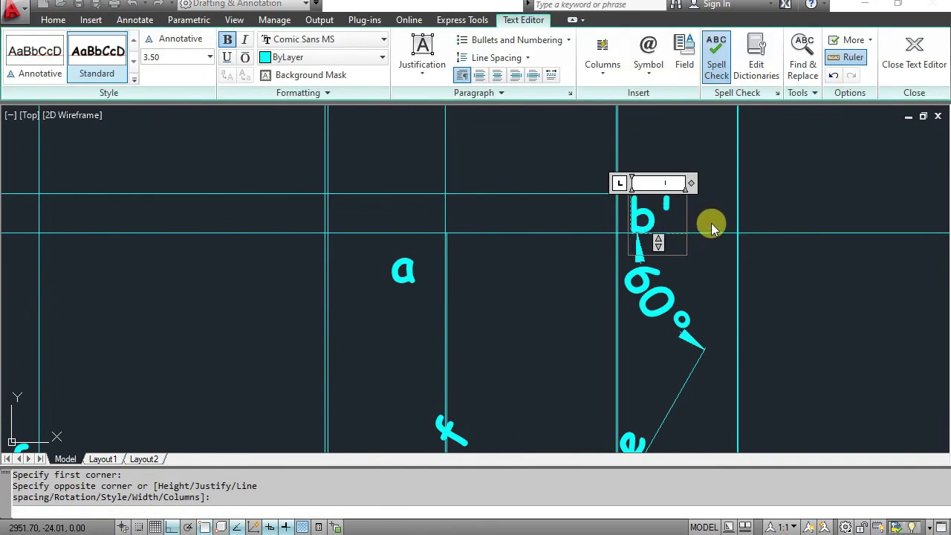
left_click(568, 277)
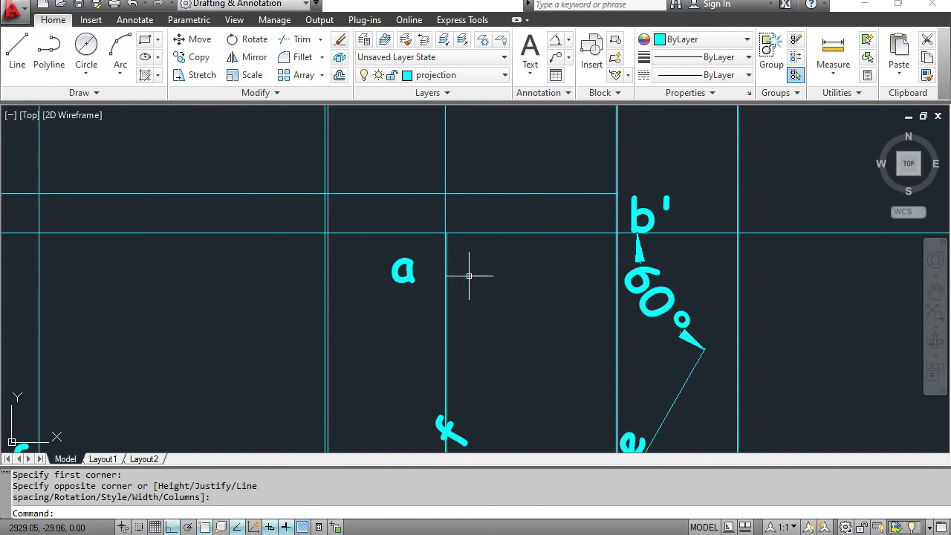
middle_click_drag(575, 215, 592, 262)
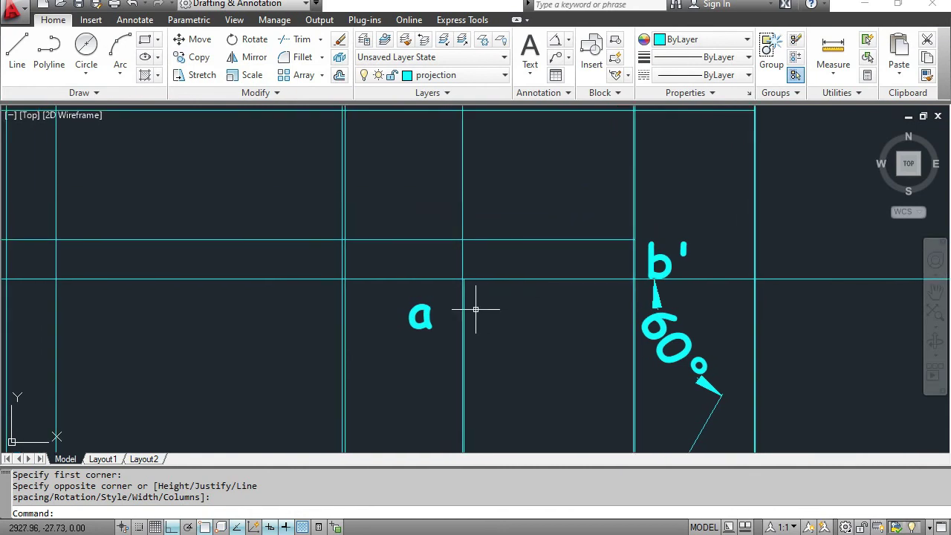
double_click(428, 314)
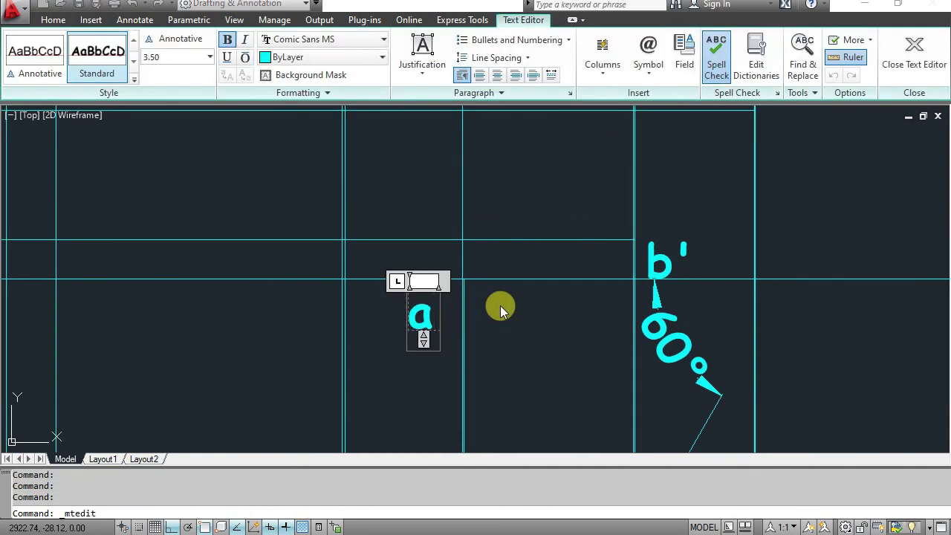
type("'")
left_click(555, 325)
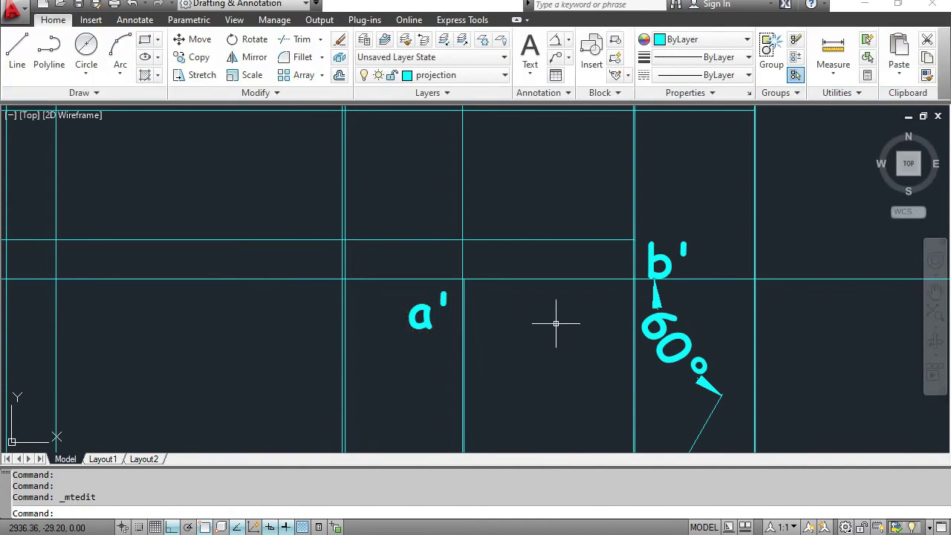
scroll(548, 255, "down", 5)
middle_click_drag(544, 234, 546, 251)
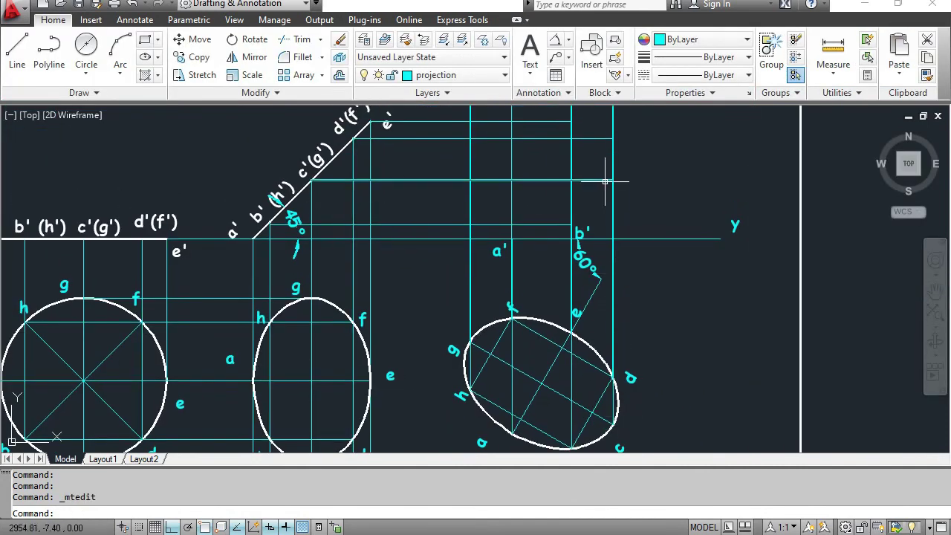
Place the c' label at its projector intersection.
left_click(529, 50)
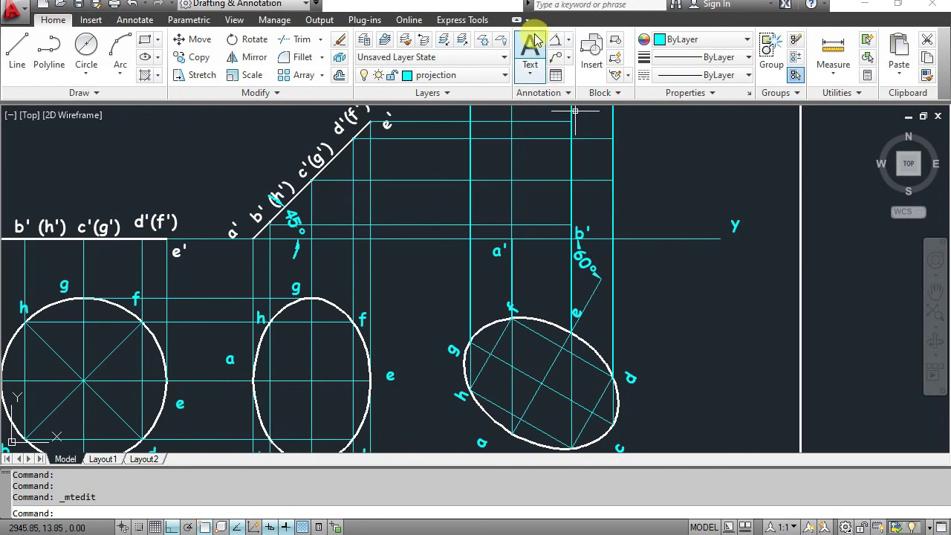
scroll(638, 195, "up", 5)
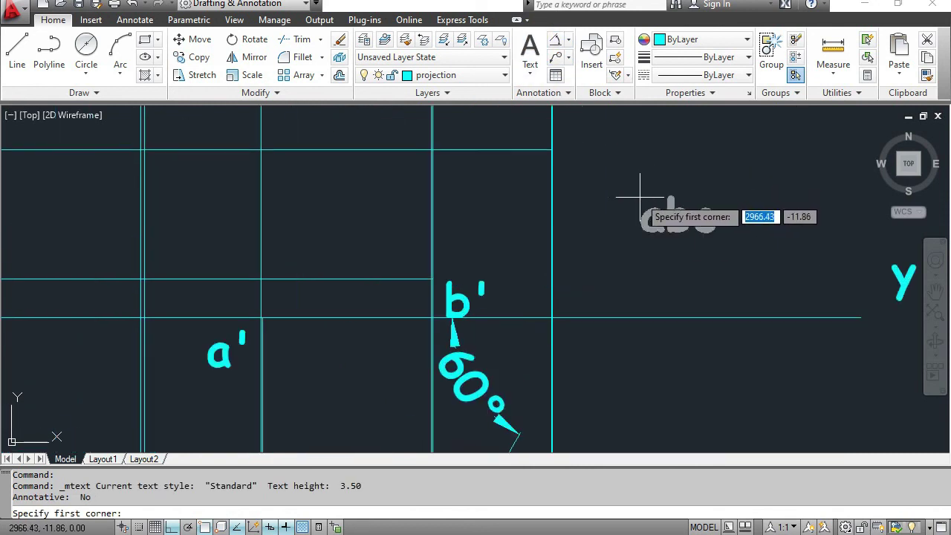
left_click(576, 148)
left_click(631, 181)
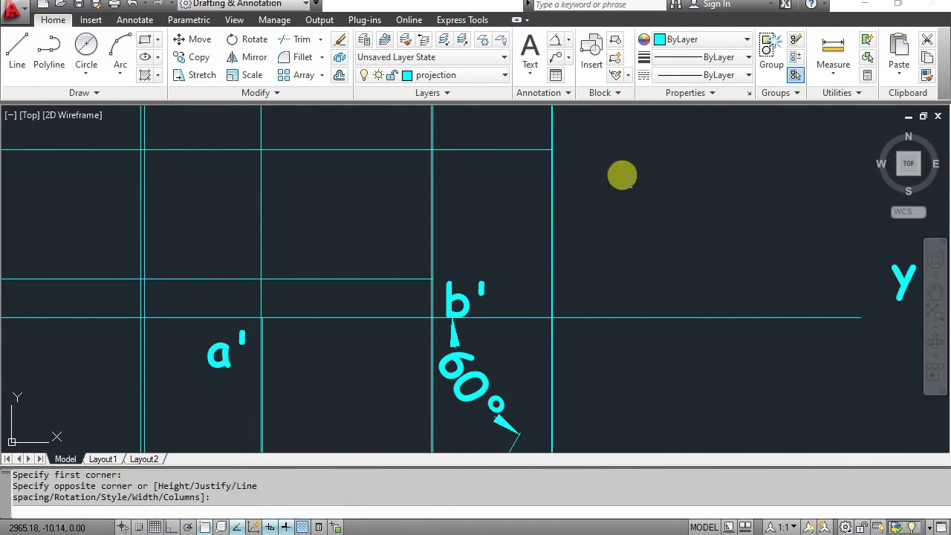
type("c")
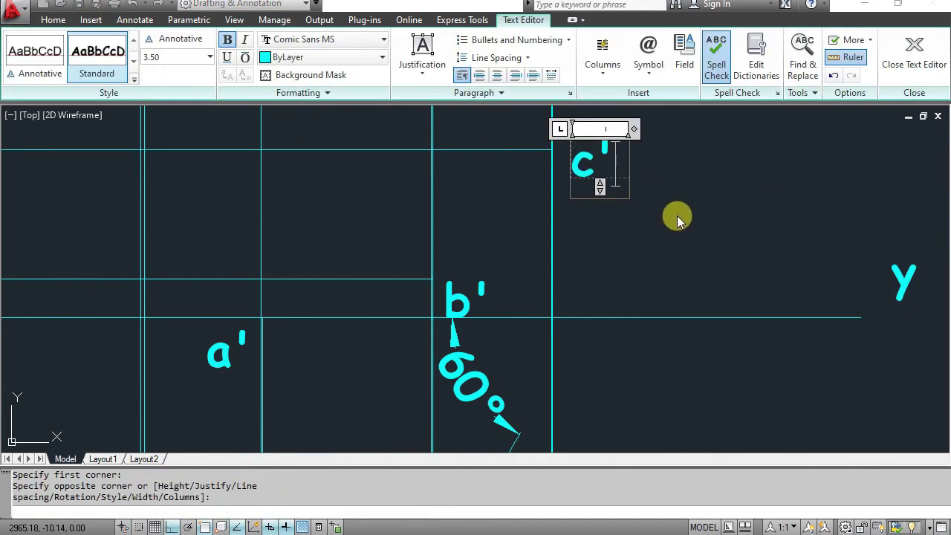
left_click(677, 215)
scroll(643, 253, "down", 1)
scroll(643, 253, "down", 1)
middle_click_drag(637, 255, 686, 131)
middle_click_drag(635, 310, 639, 468)
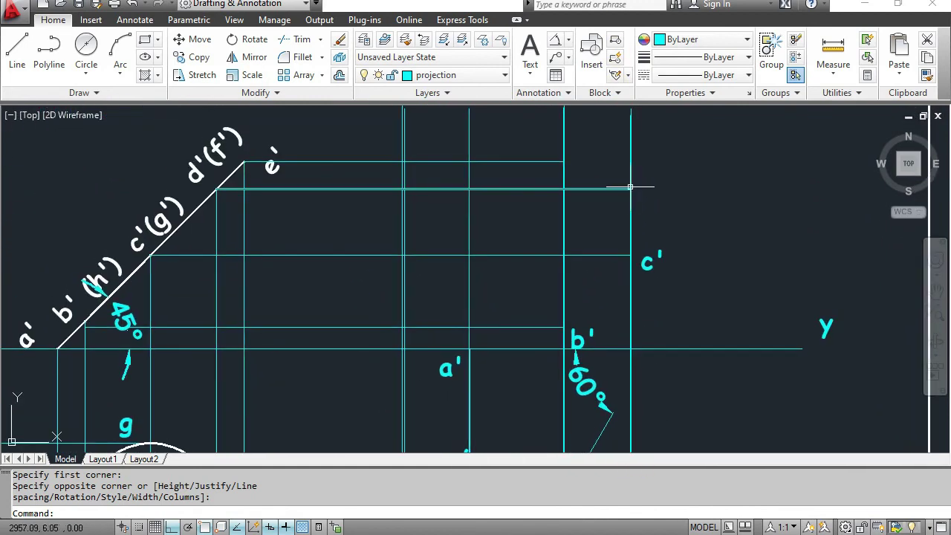
Place the d' label on the upper projection lines.
left_click(541, 55)
left_click(643, 183)
left_click(678, 200)
type("d'")
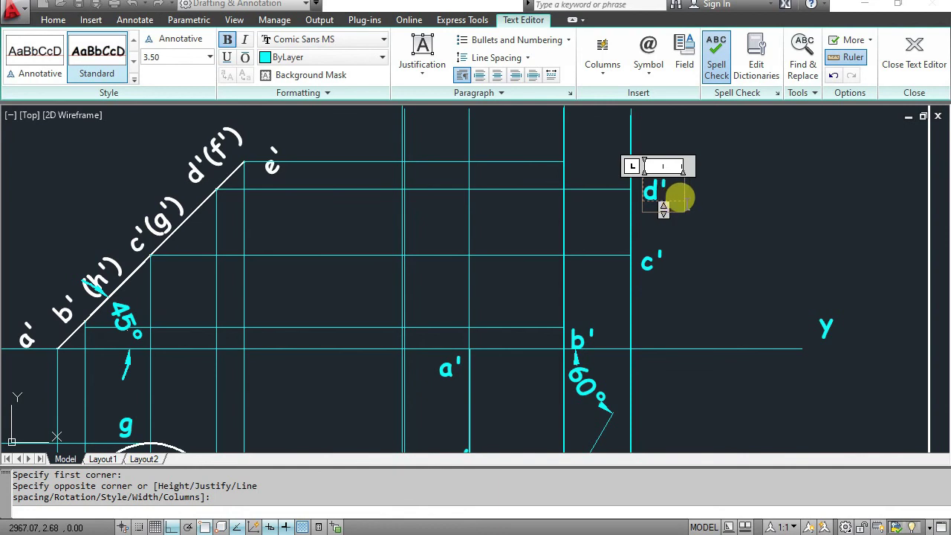
left_click(761, 193)
middle_click_drag(561, 241, 569, 322)
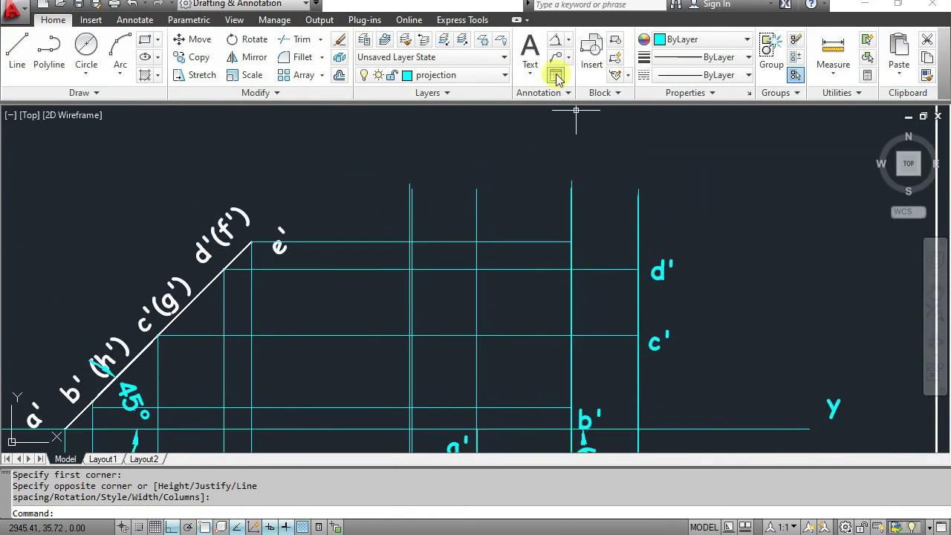
Place the primed label at the topmost intersection and check the labels so far.
left_click(529, 50)
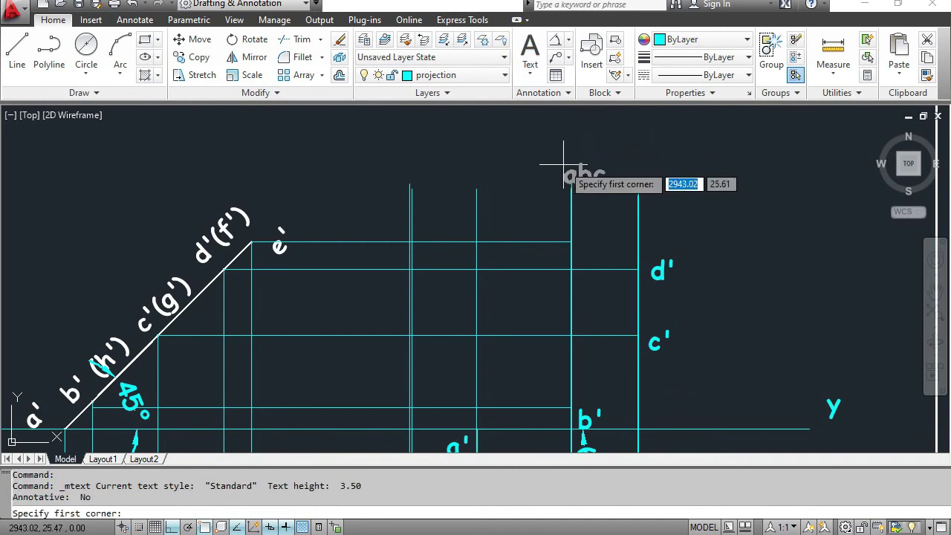
scroll(582, 219, "up", 2)
left_click(578, 211)
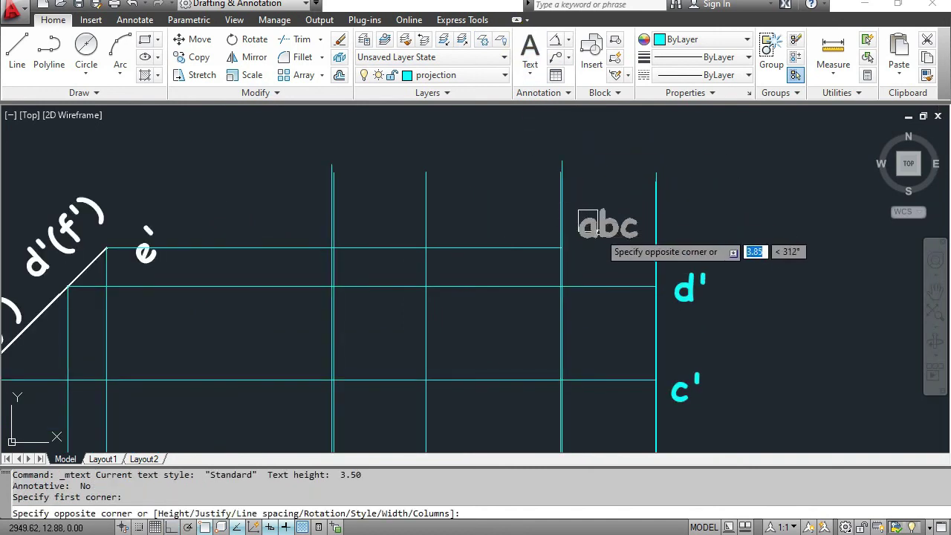
left_click(589, 231)
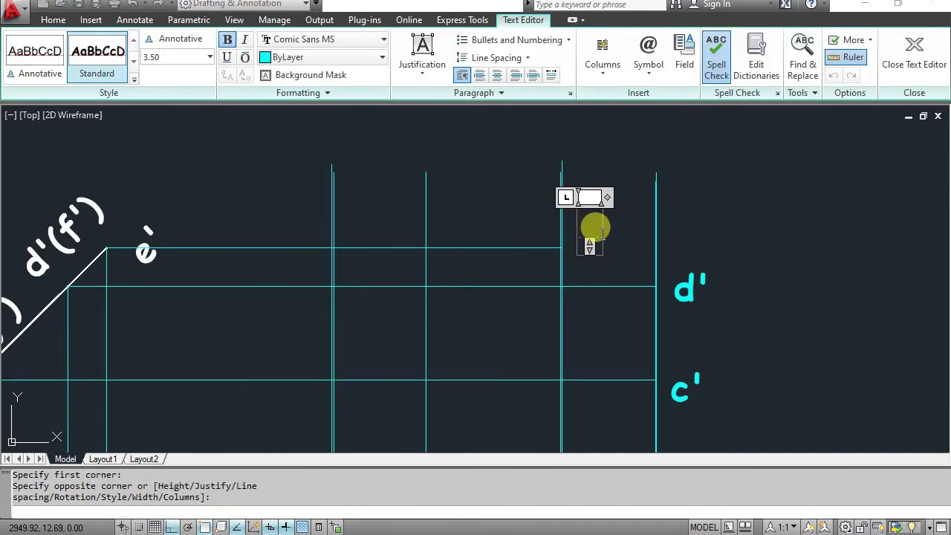
type("e'")
mouse_move(594, 228)
middle_mouse_down()
mouse_move(630, 129)
mouse_move(626, 149)
middle_mouse_up()
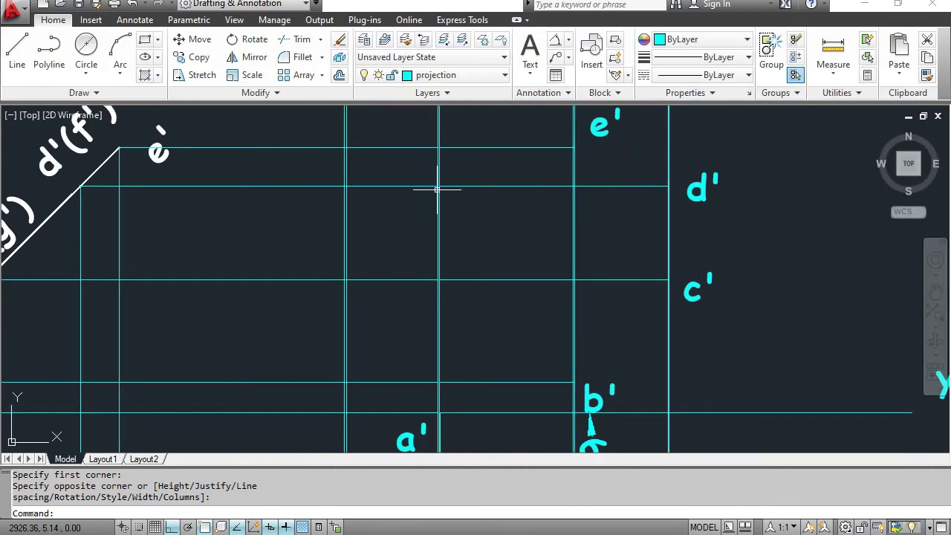
scroll(460, 223, "up", 2)
scroll(488, 244, "down", 4)
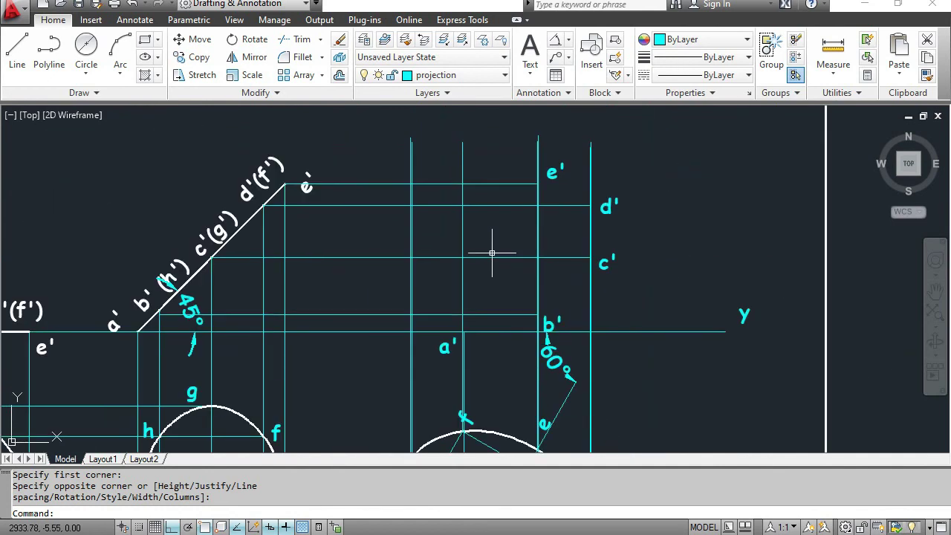
scroll(475, 349, "down", 2)
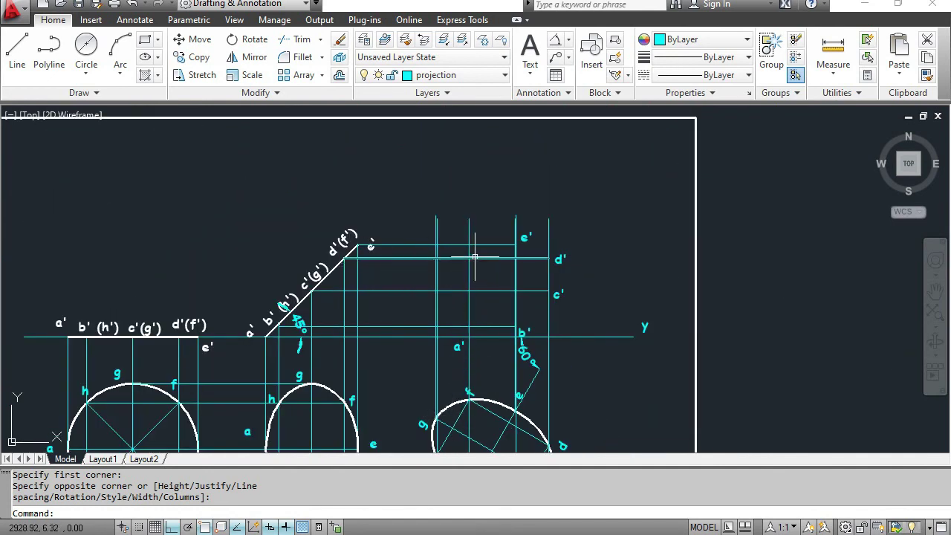
scroll(475, 257, "up", 4)
scroll(468, 259, "up", 1)
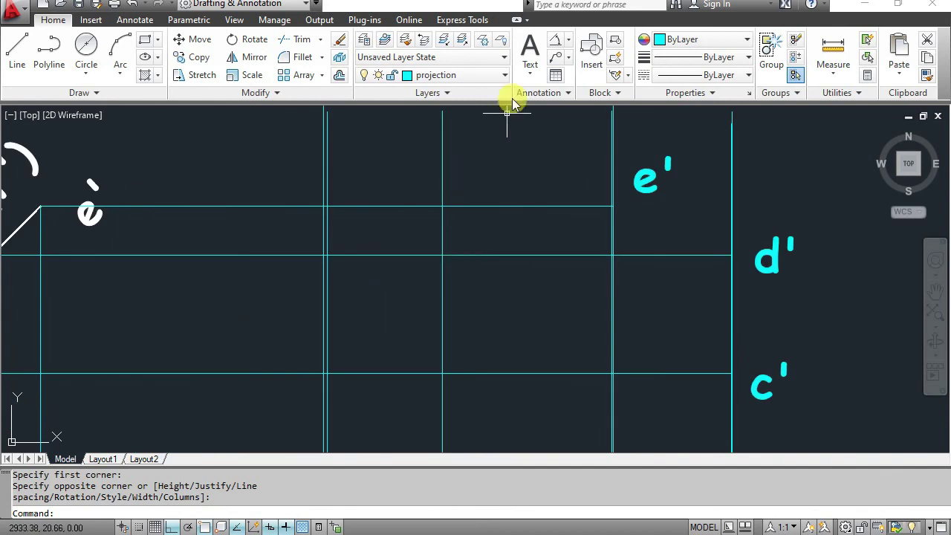
Place the f' label at its projector intersection.
left_click(529, 46)
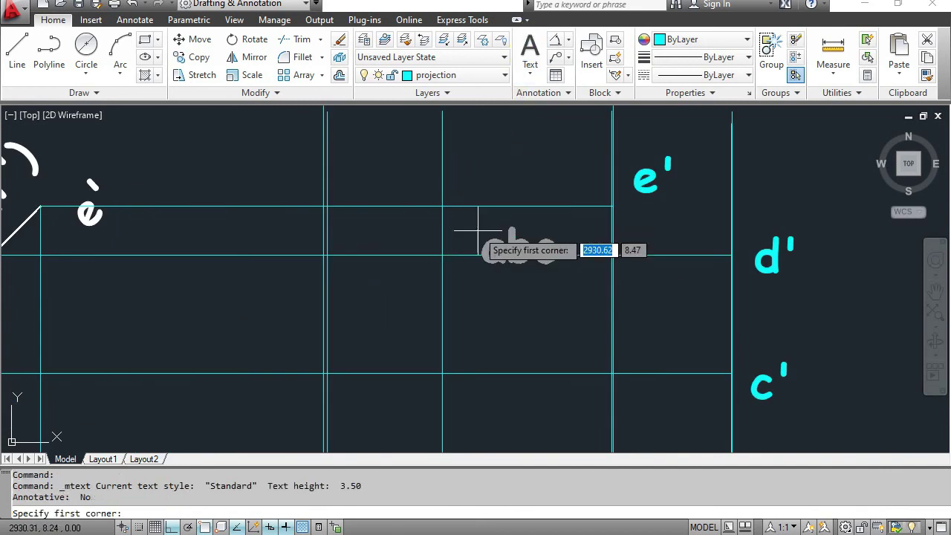
left_click(384, 220)
left_click(436, 248)
type("f")
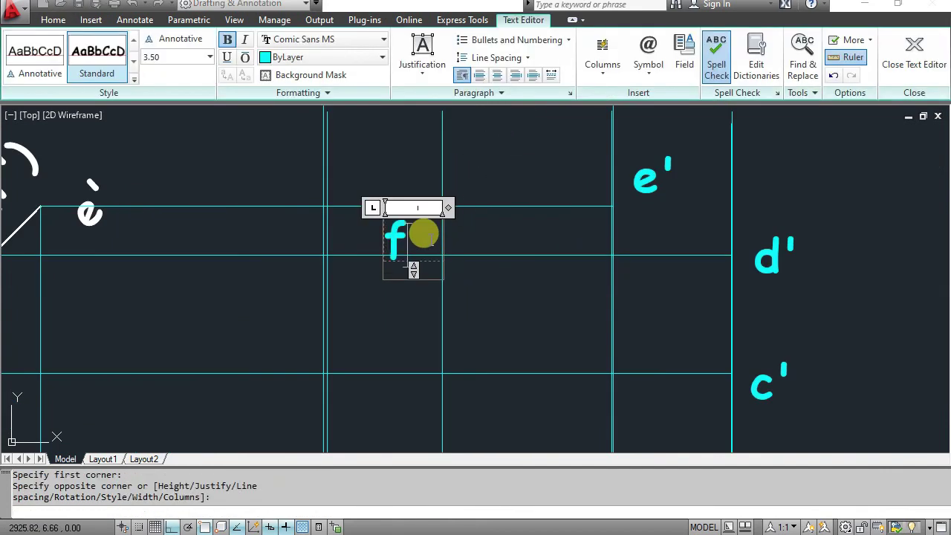
left_click(414, 352)
scroll(494, 207, "down", 2)
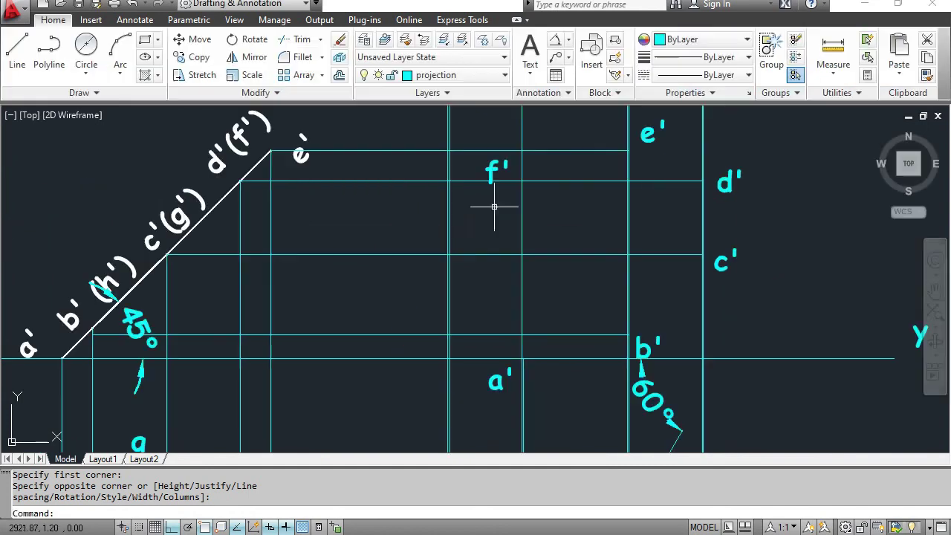
middle_click_drag(475, 229, 486, 183)
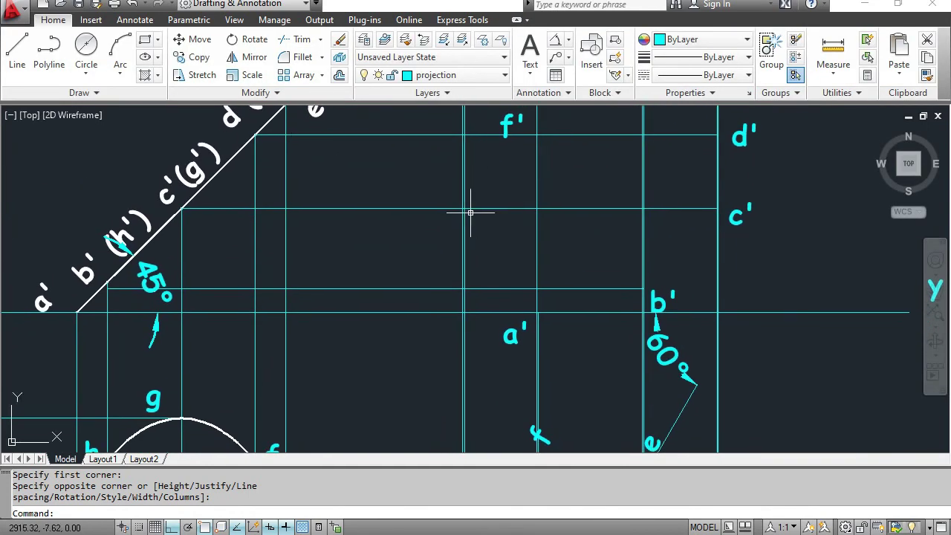
Place the g' and h' labels at their projector intersections.
left_click(530, 49)
left_click(426, 183)
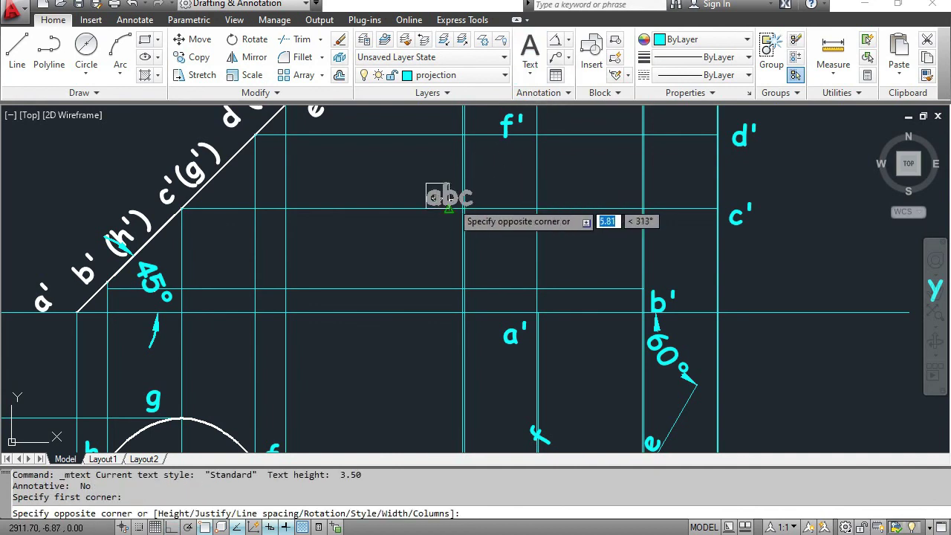
left_click(451, 207)
type("g'")
left_click(435, 259)
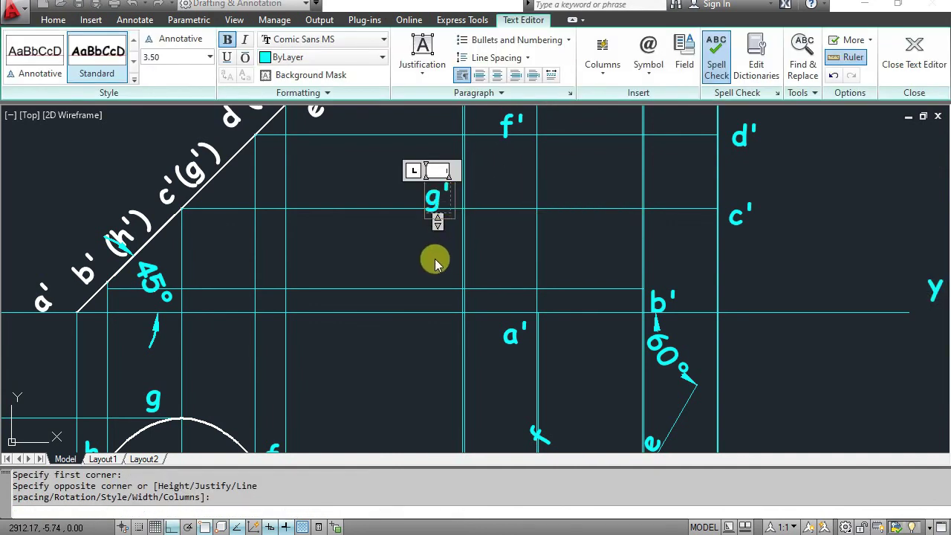
left_click(538, 49)
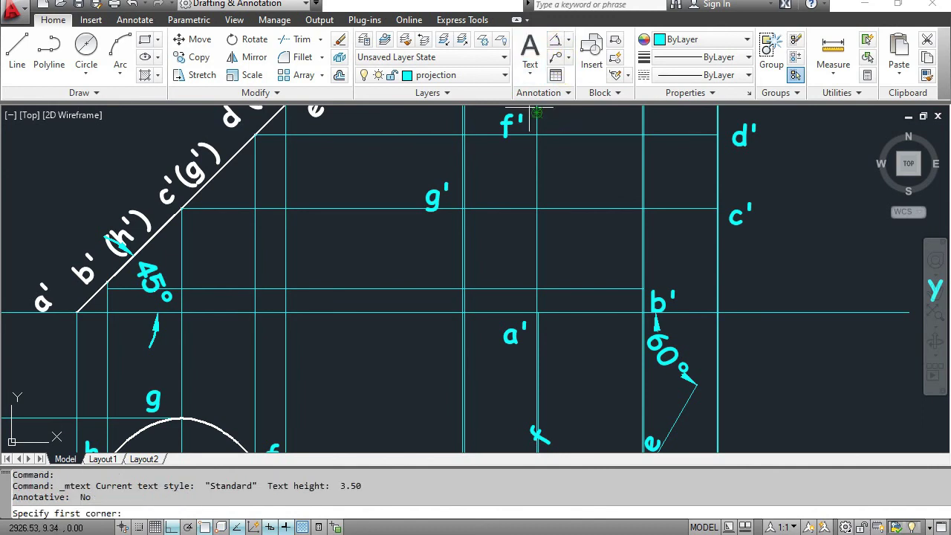
left_click(423, 260)
left_click(453, 292)
type("'")
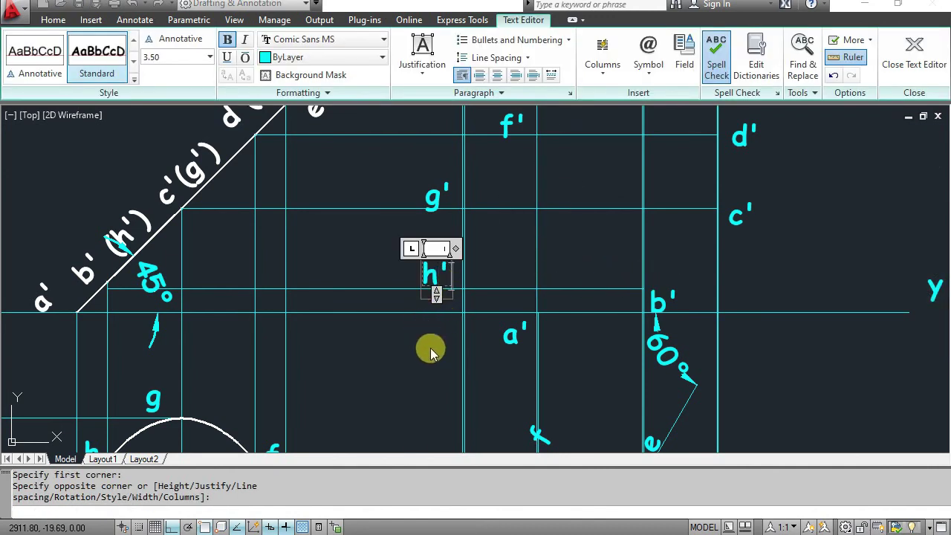
left_click(436, 344)
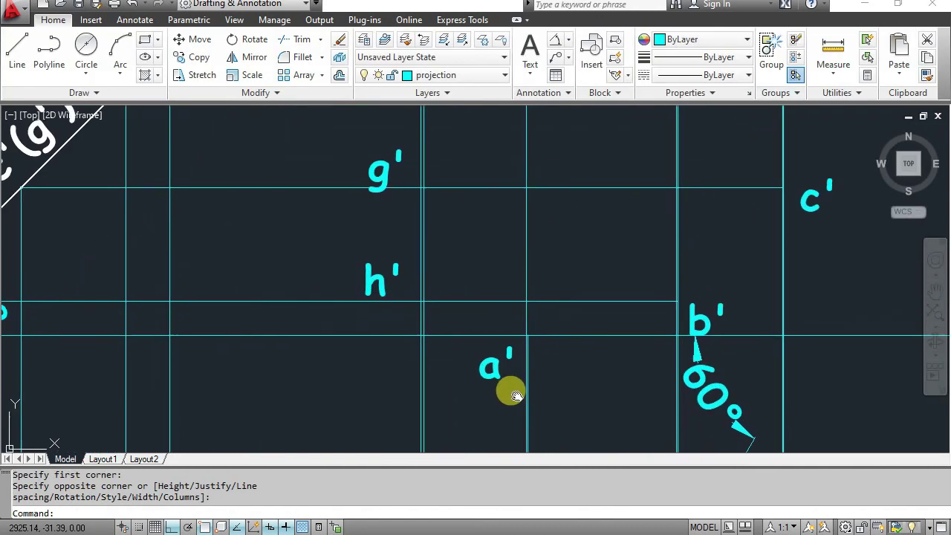
With object as the current layer, start a spline through points g', h' and a'.
left_click(429, 75)
left_click(454, 148)
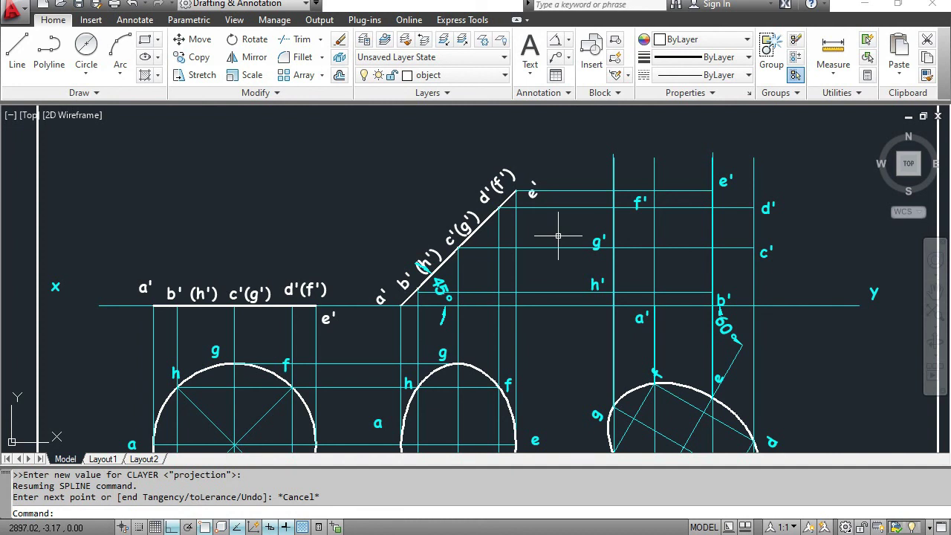
type("sple")
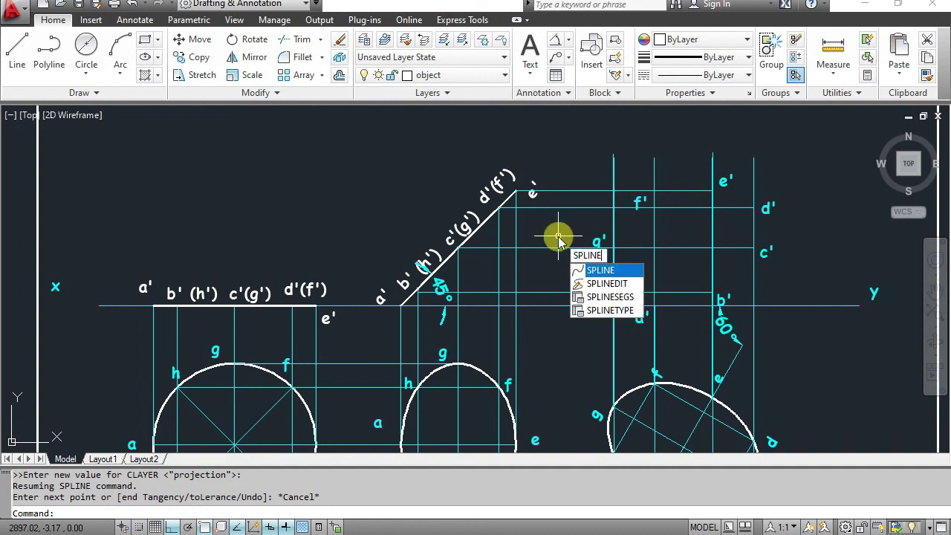
key("Return")
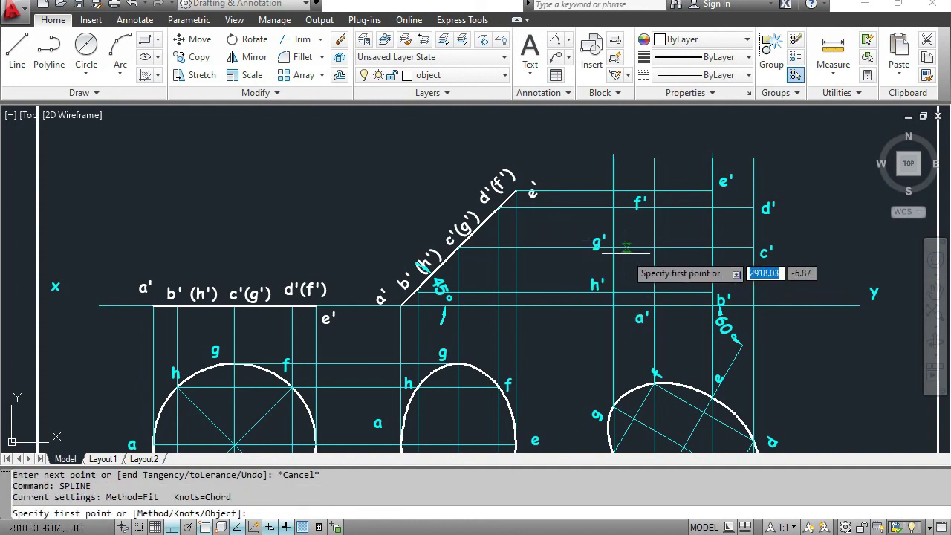
scroll(619, 262, "up", 3)
scroll(615, 246, "up", 4)
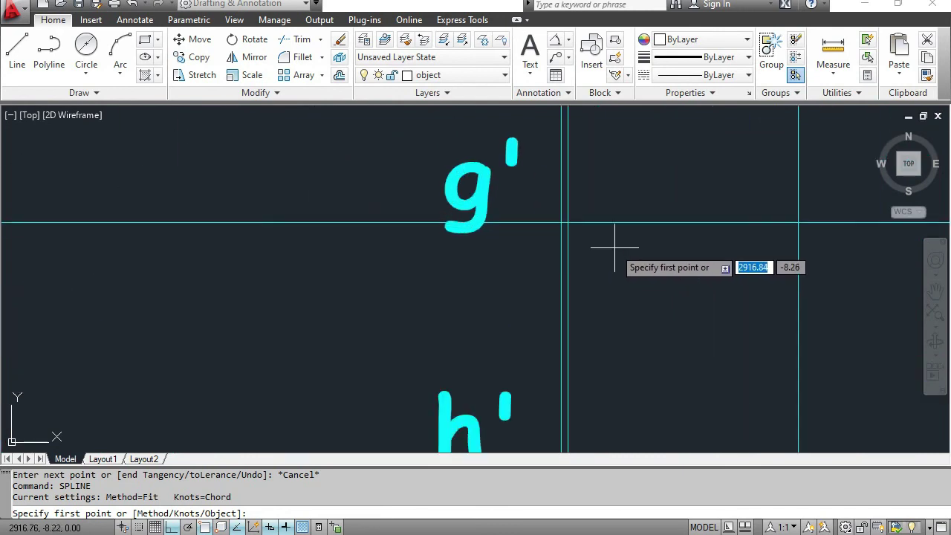
left_click(566, 222)
scroll(607, 329, "down", 4)
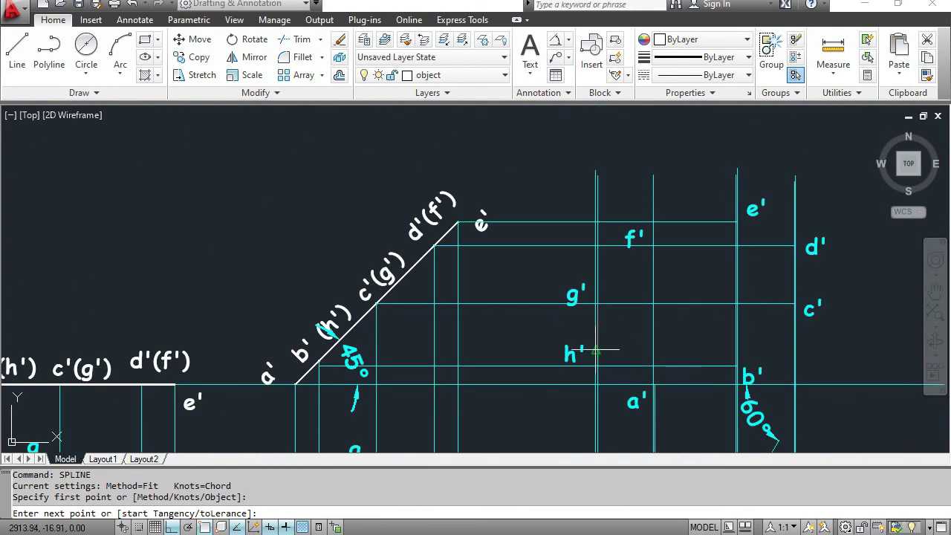
scroll(601, 351, "up", 5)
left_click(614, 369)
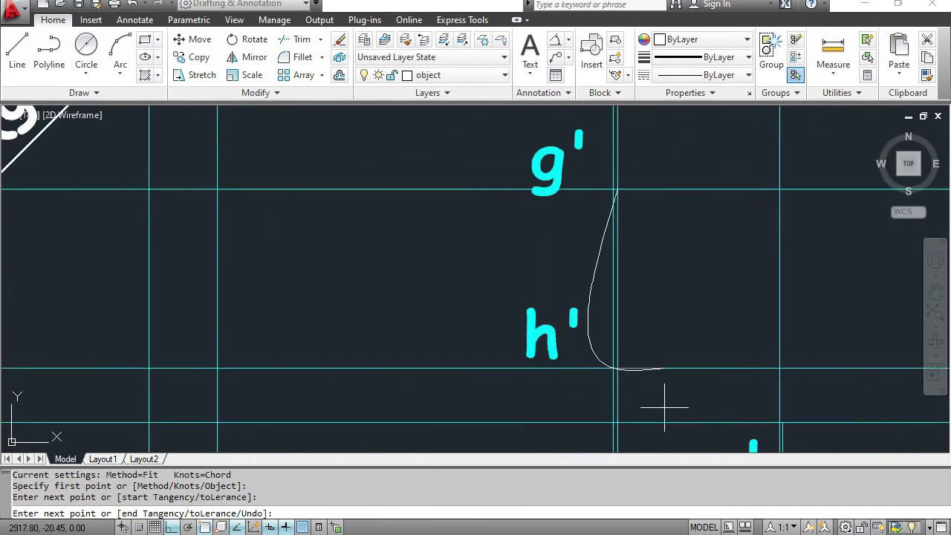
scroll(664, 399, "down", 4)
scroll(732, 393, "down", 2)
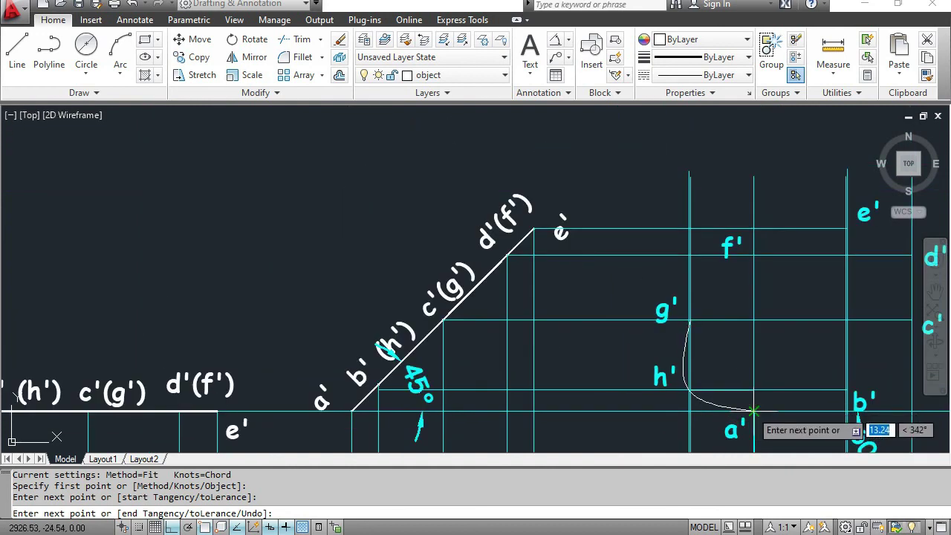
left_click(752, 410)
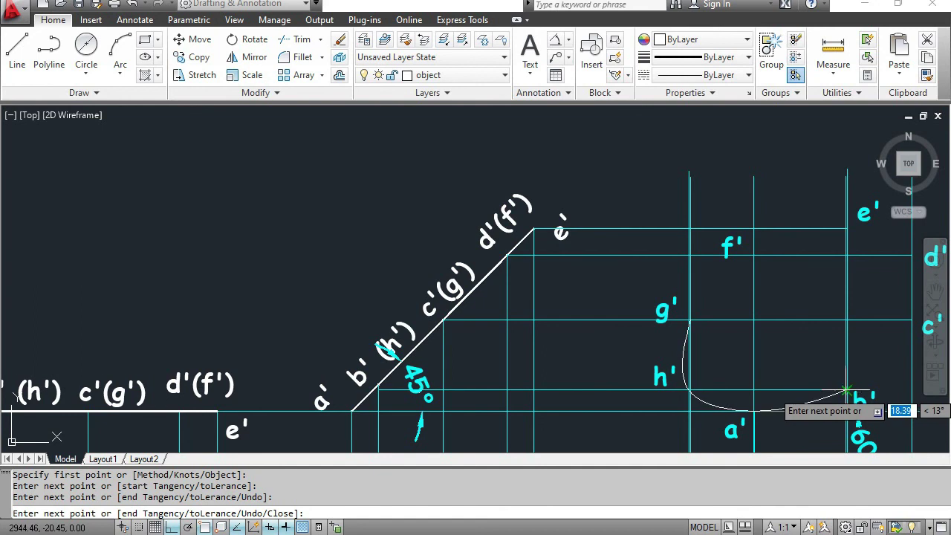
Continue the spline through b', c', e', f', back to g' and h', closing the ellipse.
left_click(846, 390)
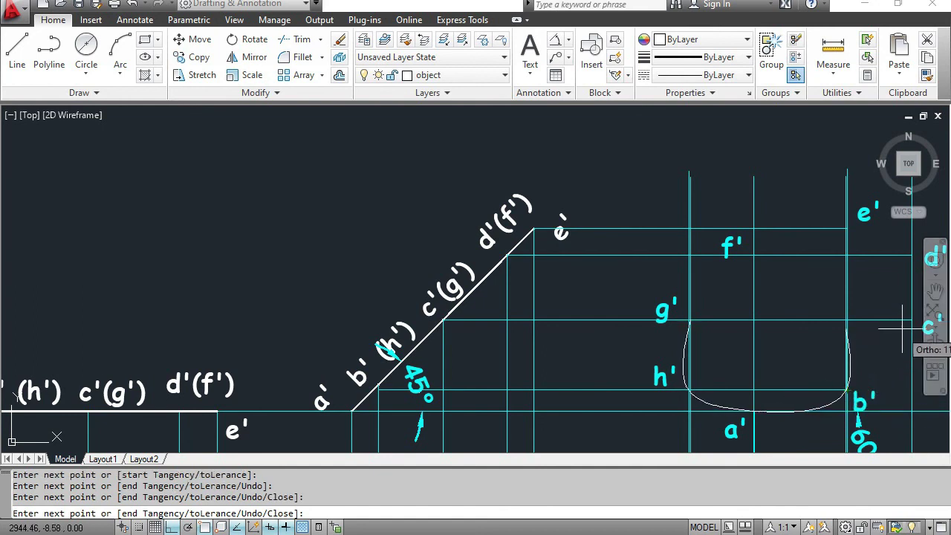
left_click(910, 322)
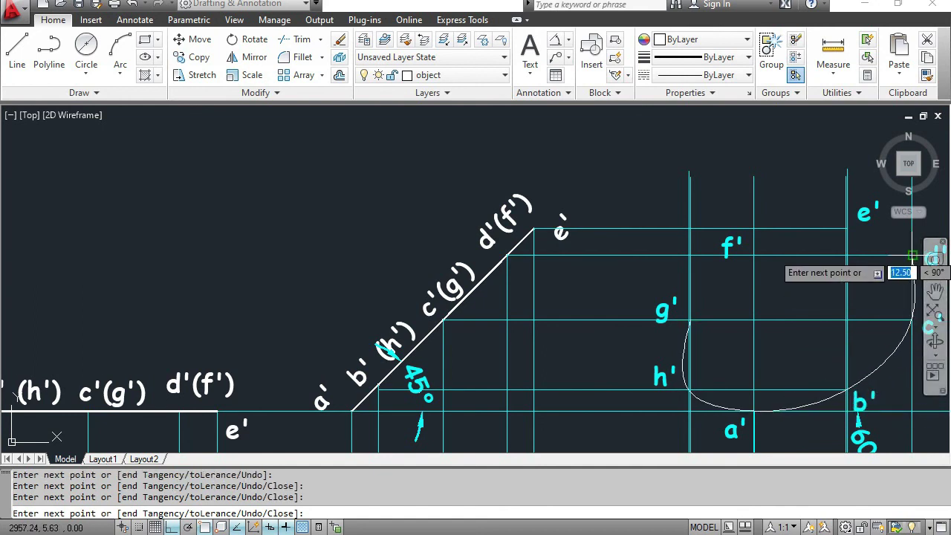
left_click(846, 230)
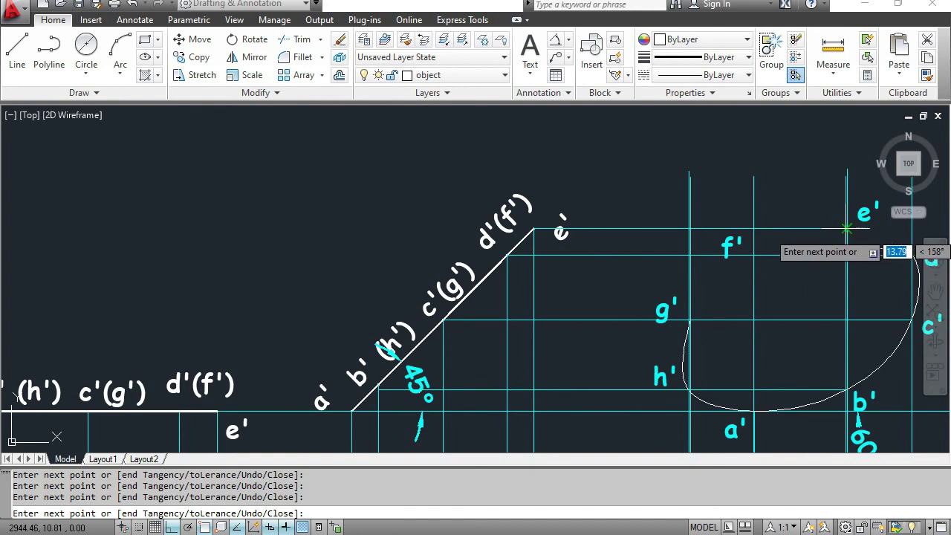
left_click(753, 255)
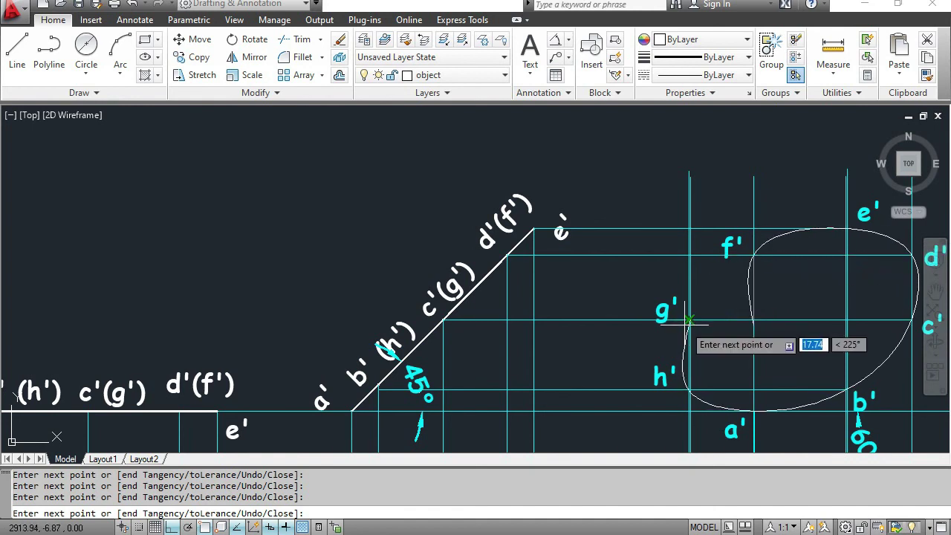
left_click(688, 320)
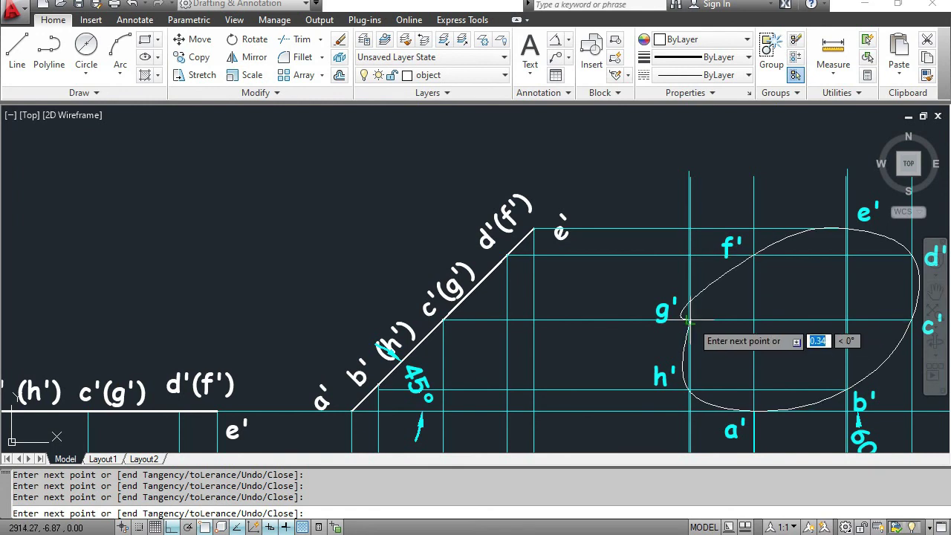
left_click(688, 388)
key("Return")
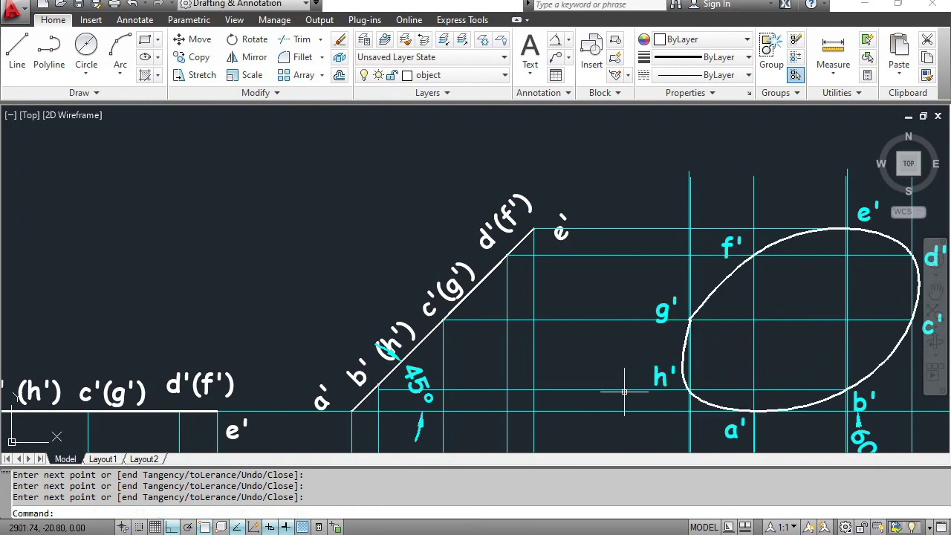
middle_click_drag(624, 392, 522, 350)
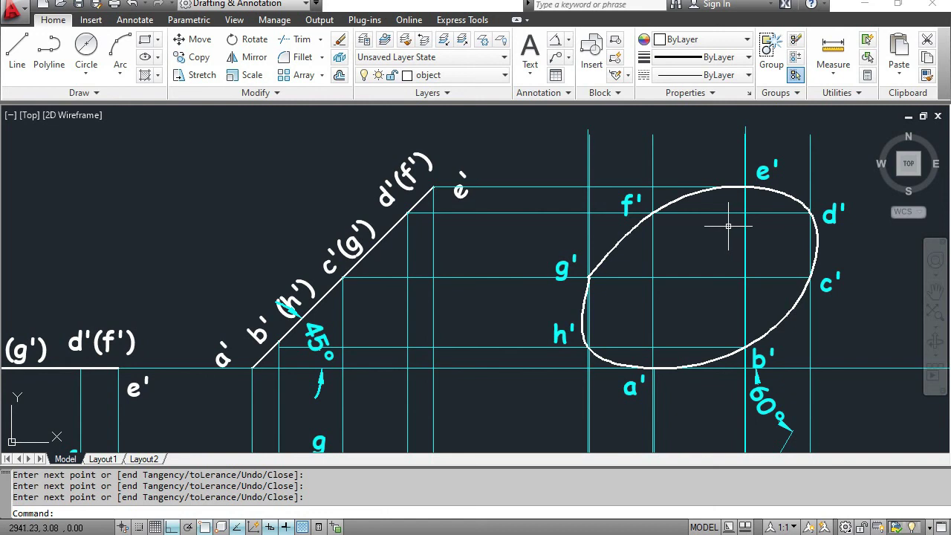
Quick-save the drawing with Ctrl+S and frame all three plate views on screen.
scroll(724, 230, "down", 5)
middle_click_drag(676, 272, 611, 244)
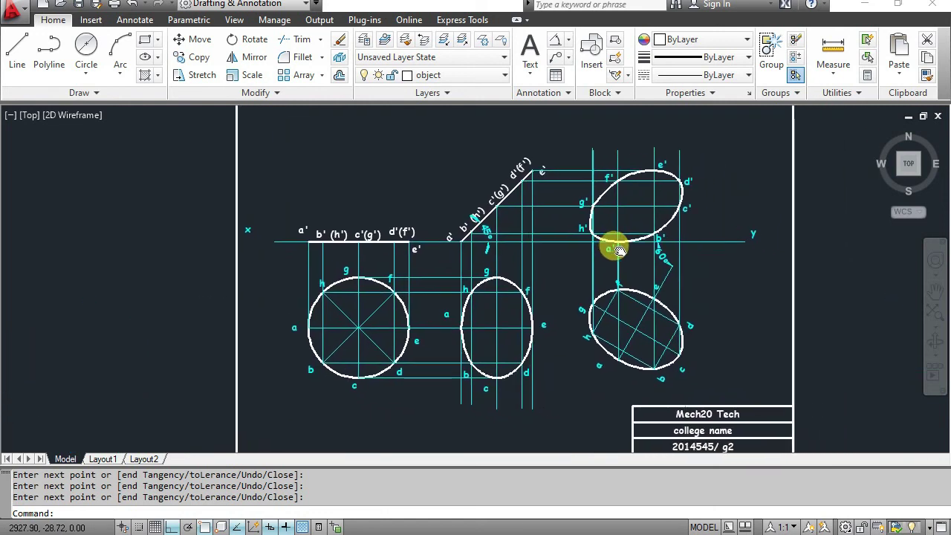
key("ctrl+s")
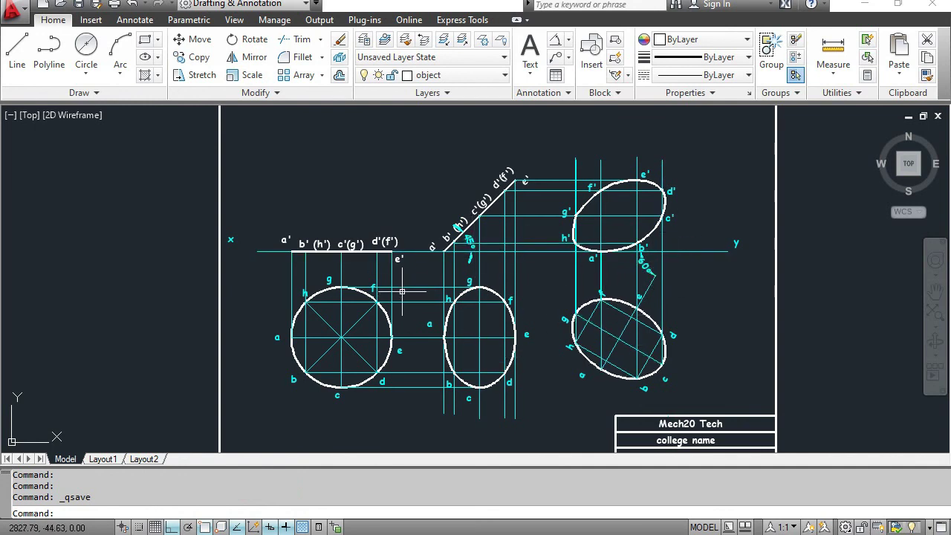
scroll(385, 282, "up", 2)
middle_click_drag(382, 336, 407, 290)
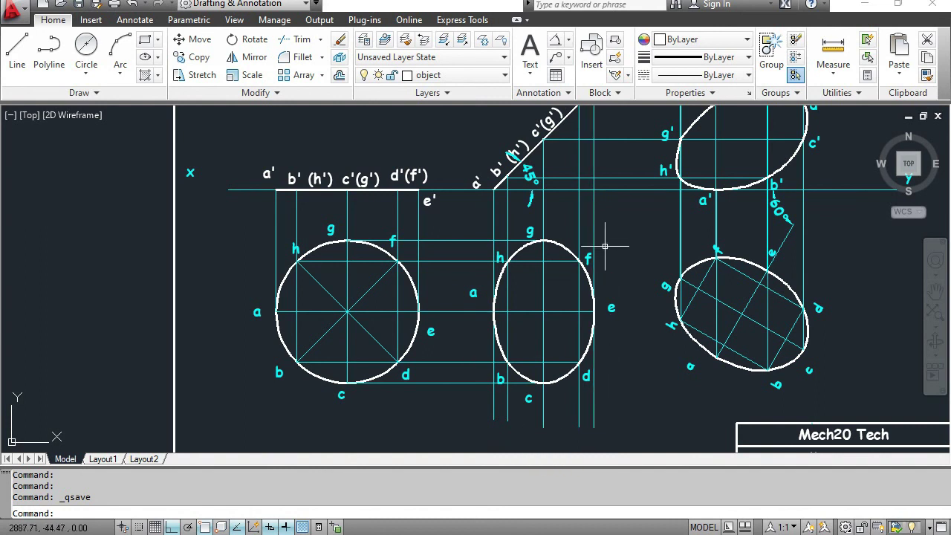
middle_click_drag(594, 316, 522, 358)
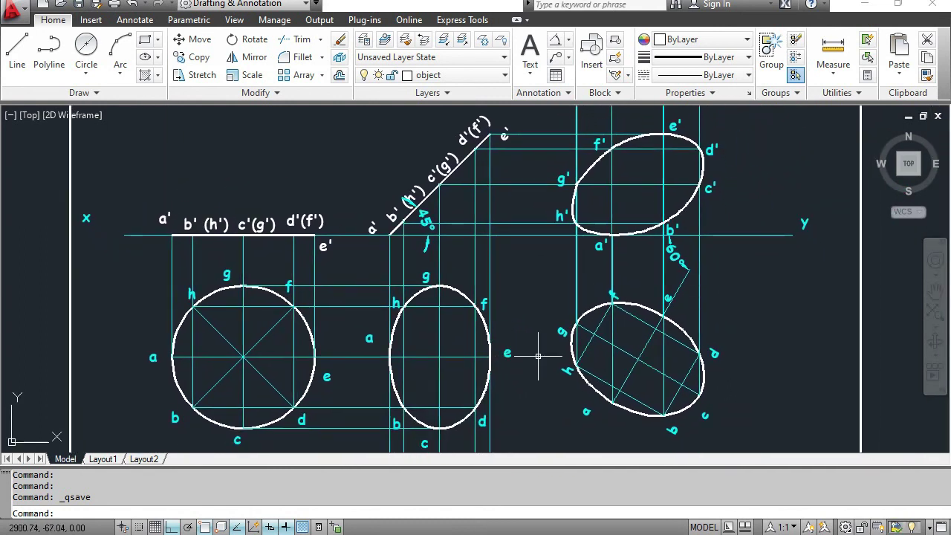